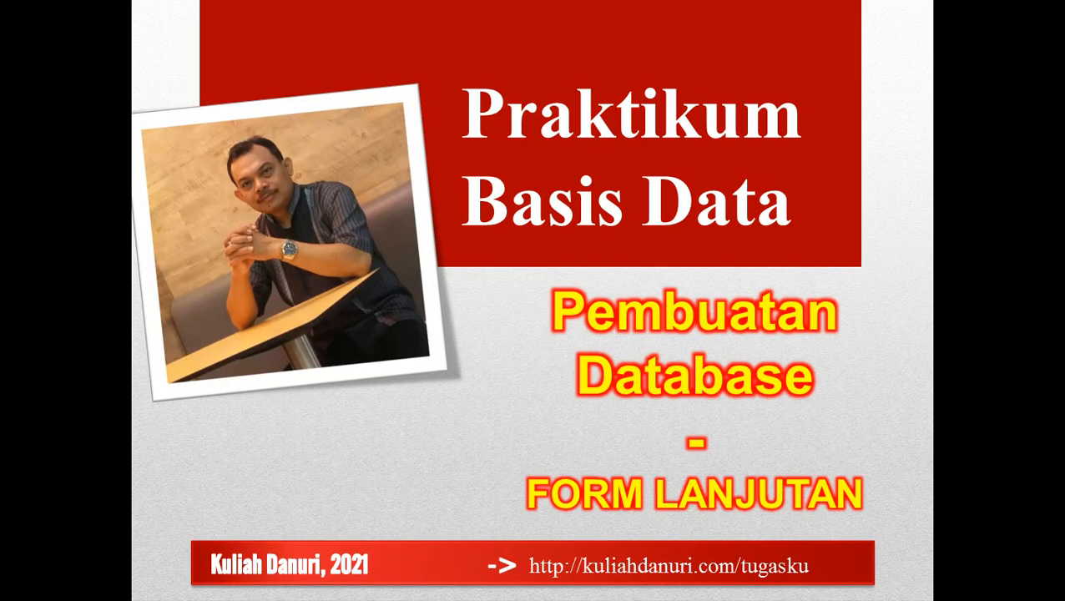
- End the slide show, switch to Edge and open page 4 of the PRAK. SBD SORE - 2021 topic "[4] 23-3-2021 16:30 - Pembuatan Form Input Data"
key(Escape)
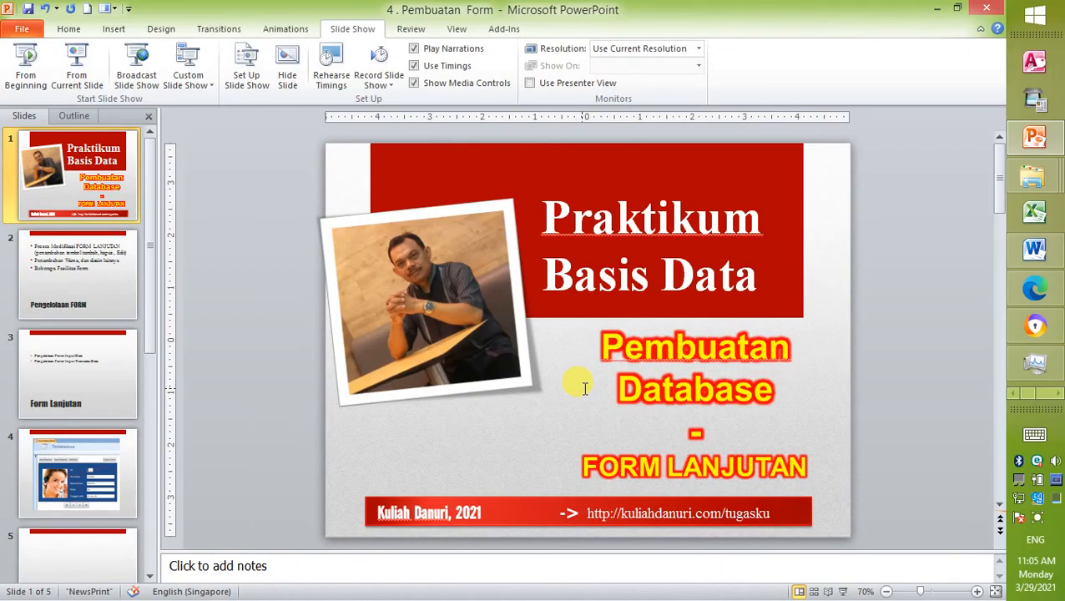
click(1035, 289)
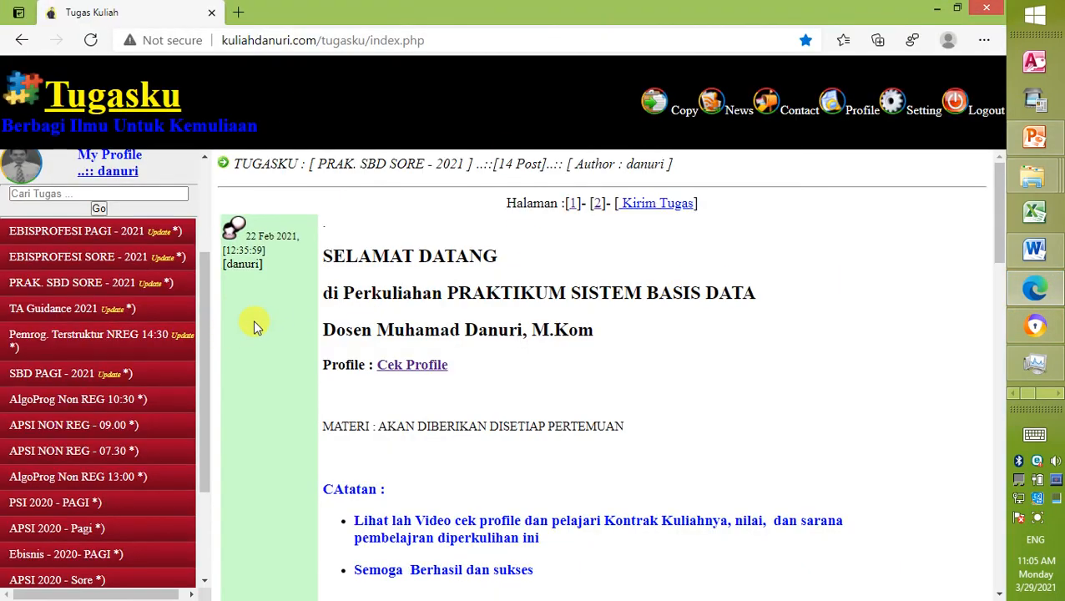
click(149, 283)
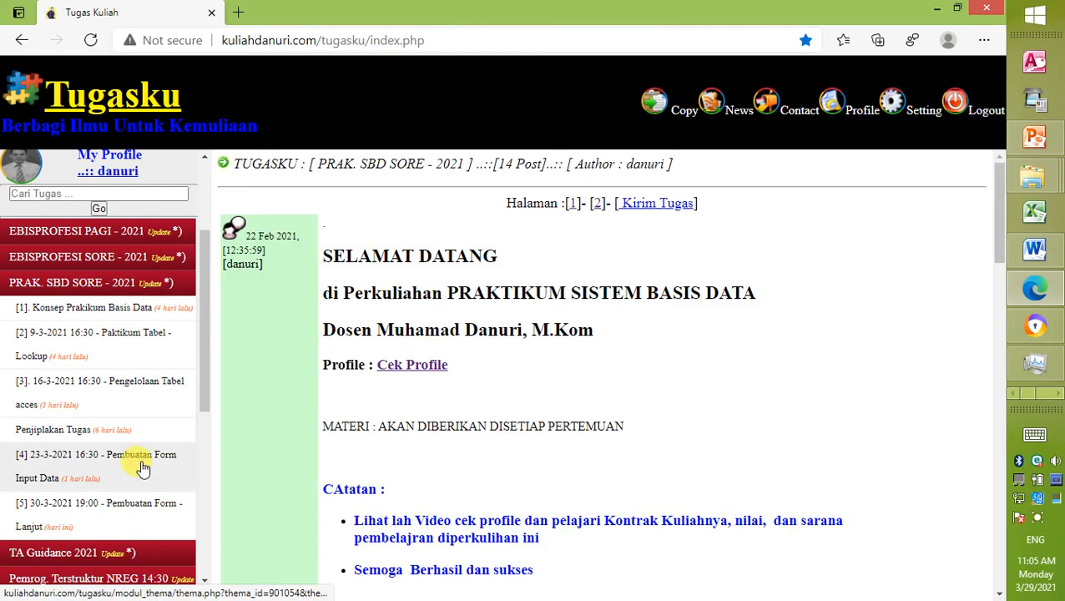
click(142, 469)
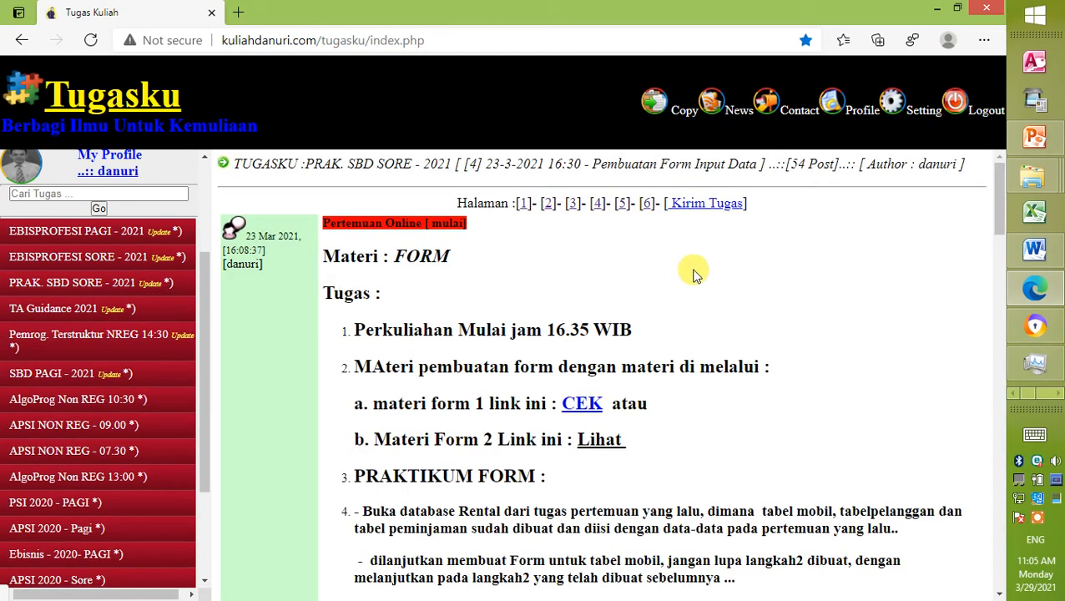
click(596, 205)
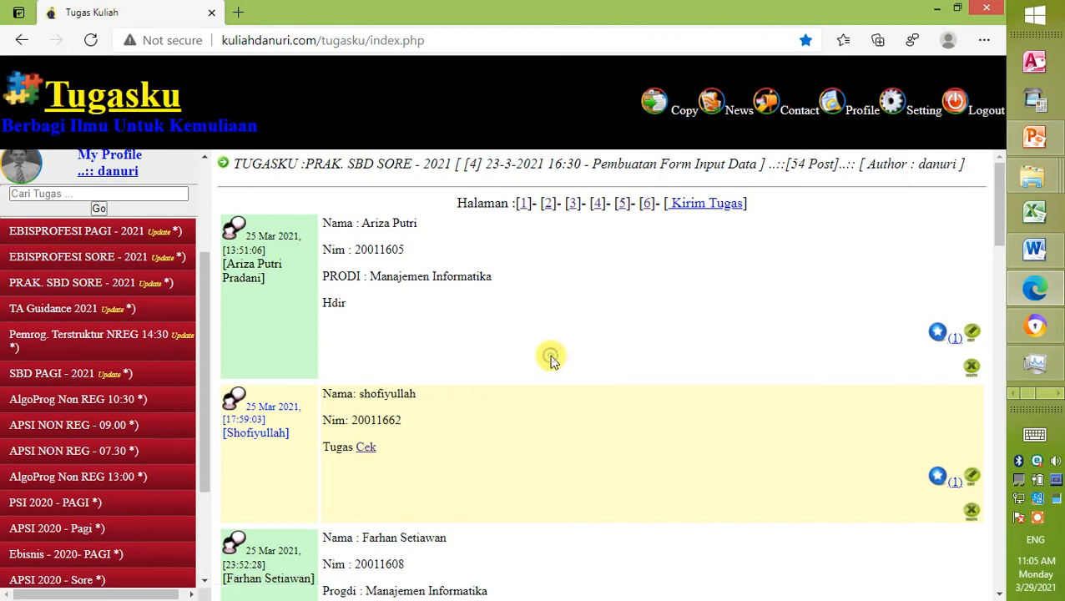
- Open the Tugas4 link in the submission posted 25 Mar 2021 at 23:52:28 and examine the files in its Drive folder
scroll(549, 355, down, 1)
scroll(549, 354, down, 6)
scroll(550, 355, up, 2)
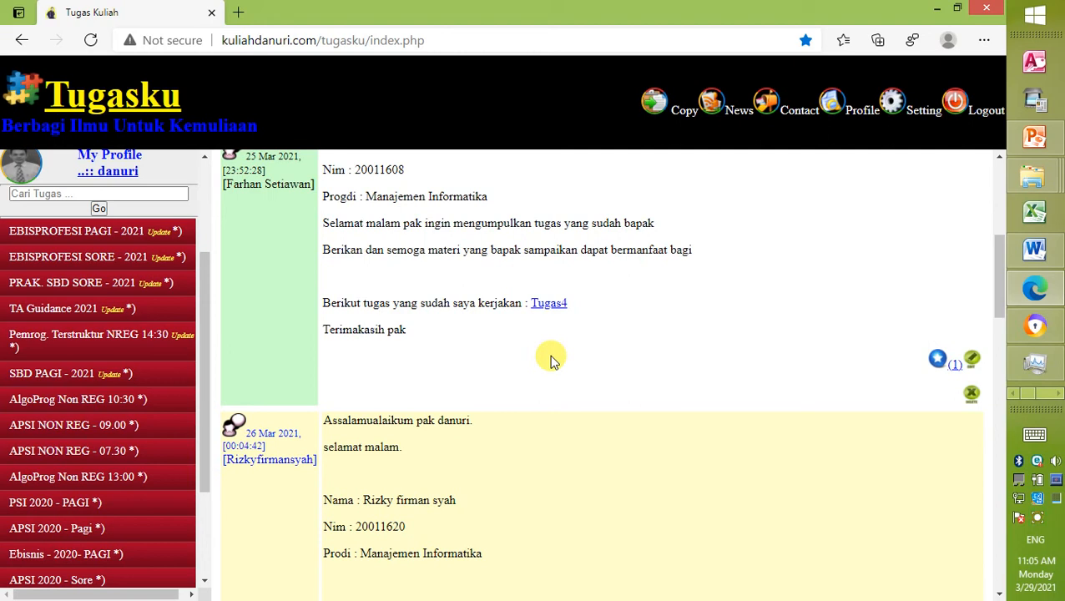
click(552, 305)
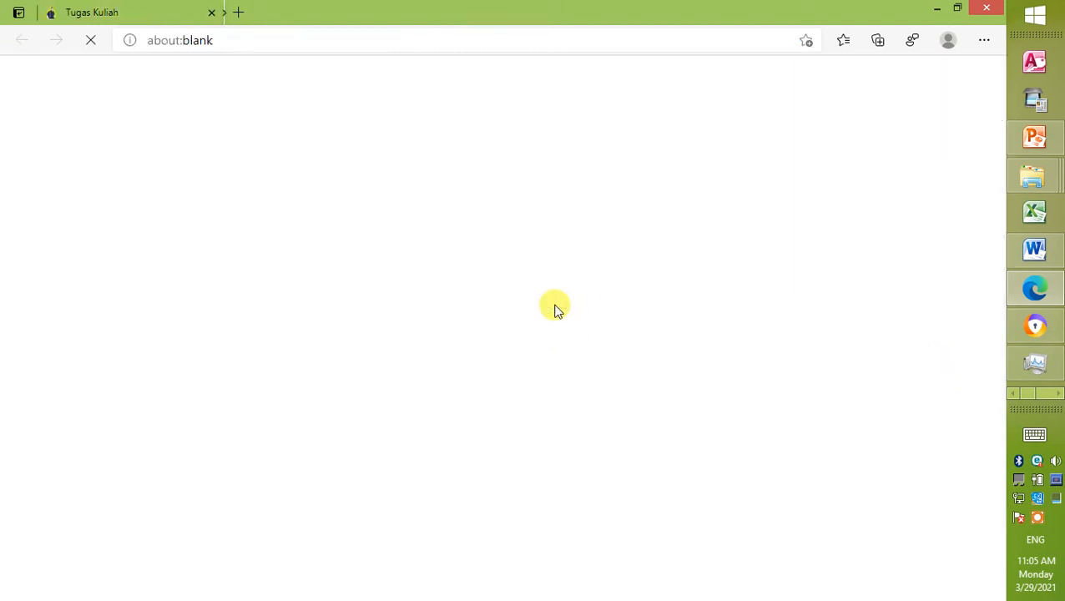
click(147, 14)
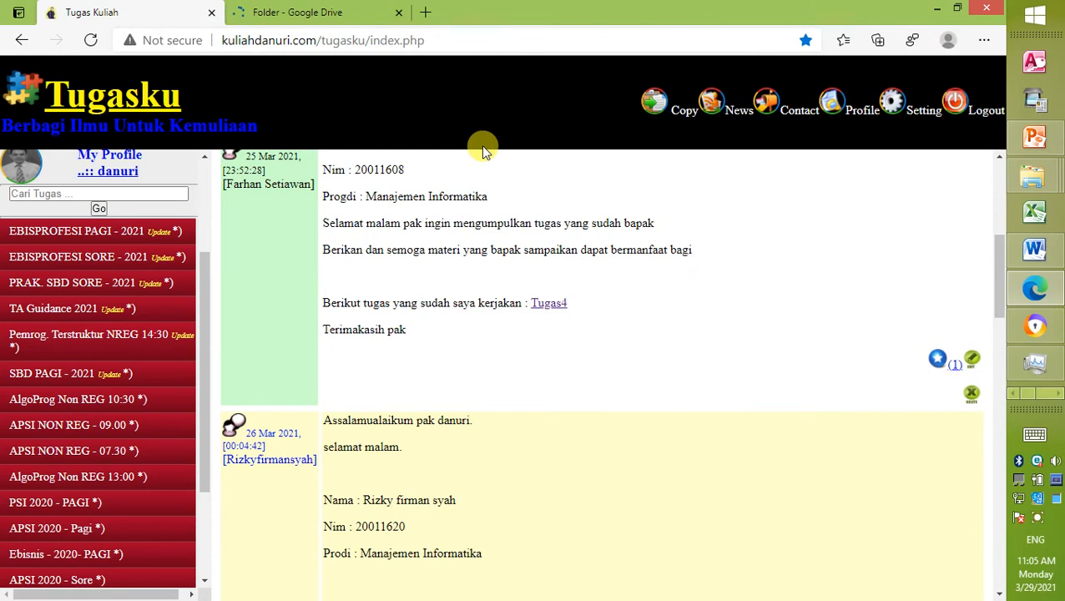
click(335, 13)
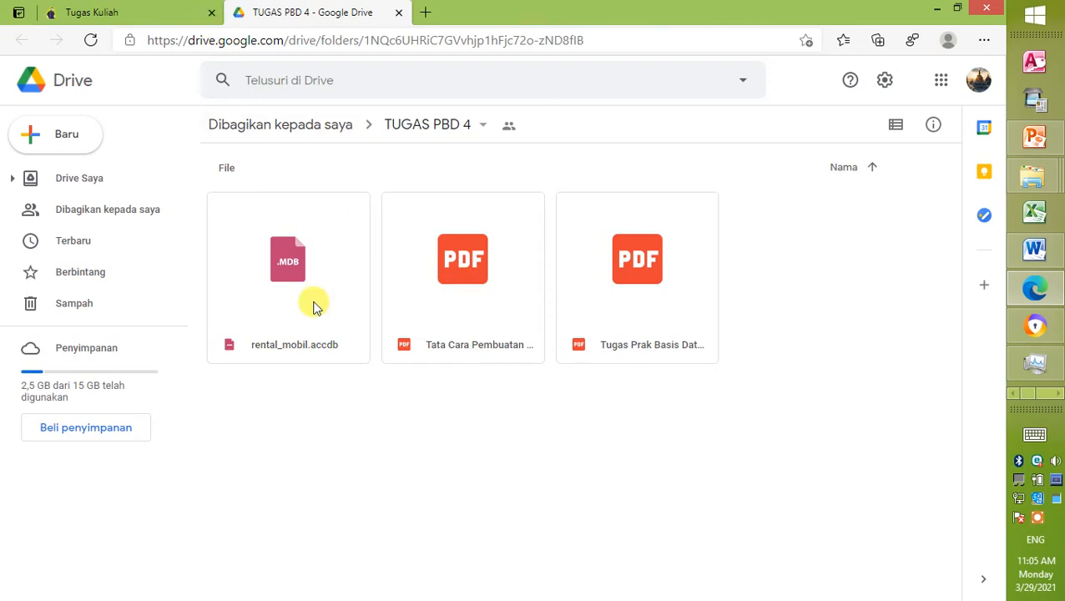
key(ctrl+shift+5)
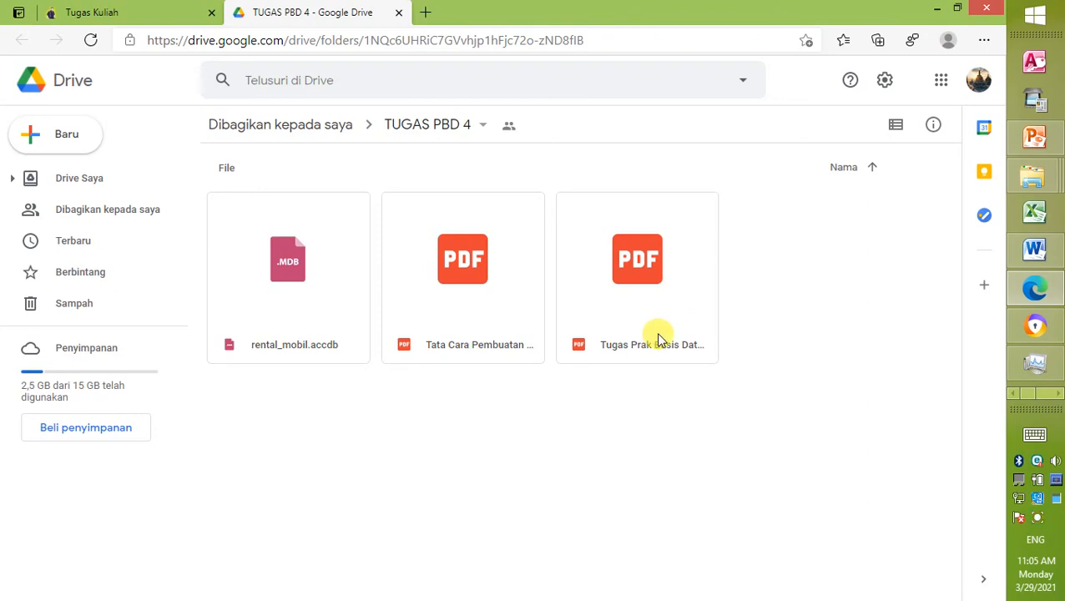
- Return to the Tugasku posts and open the Tugas folder linked in the submission posted 26 Mar 2021 at 00:04:42
click(164, 13)
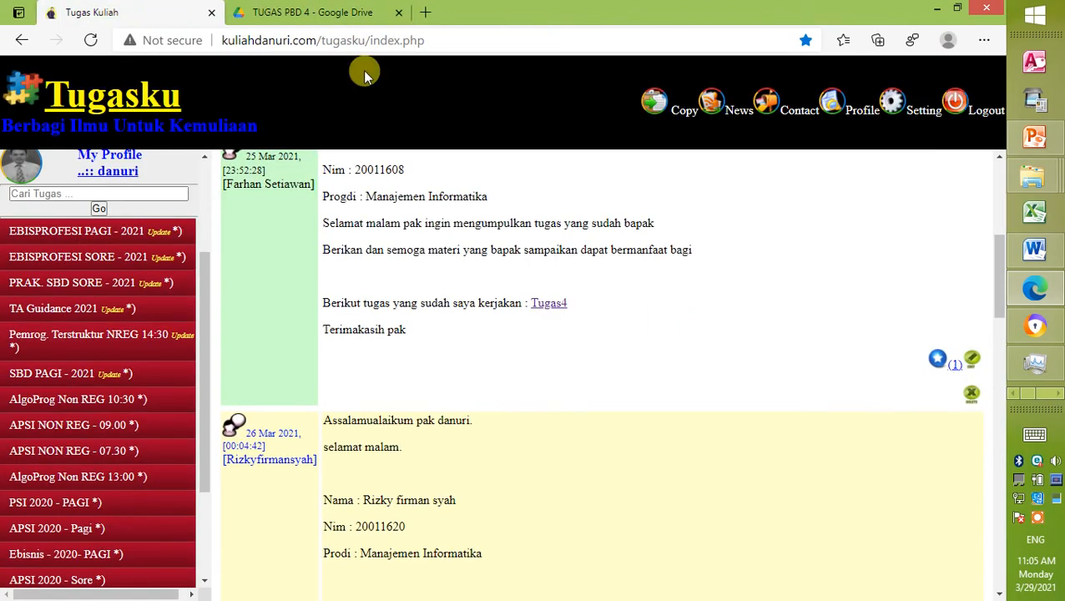
scroll(491, 336, down, 5)
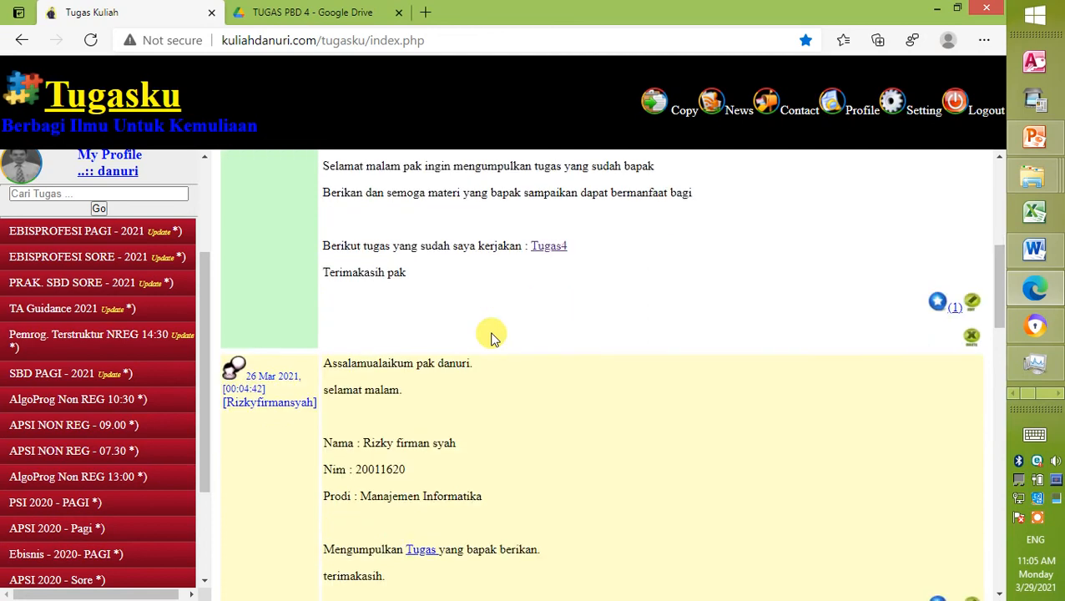
scroll(491, 336, up, 2)
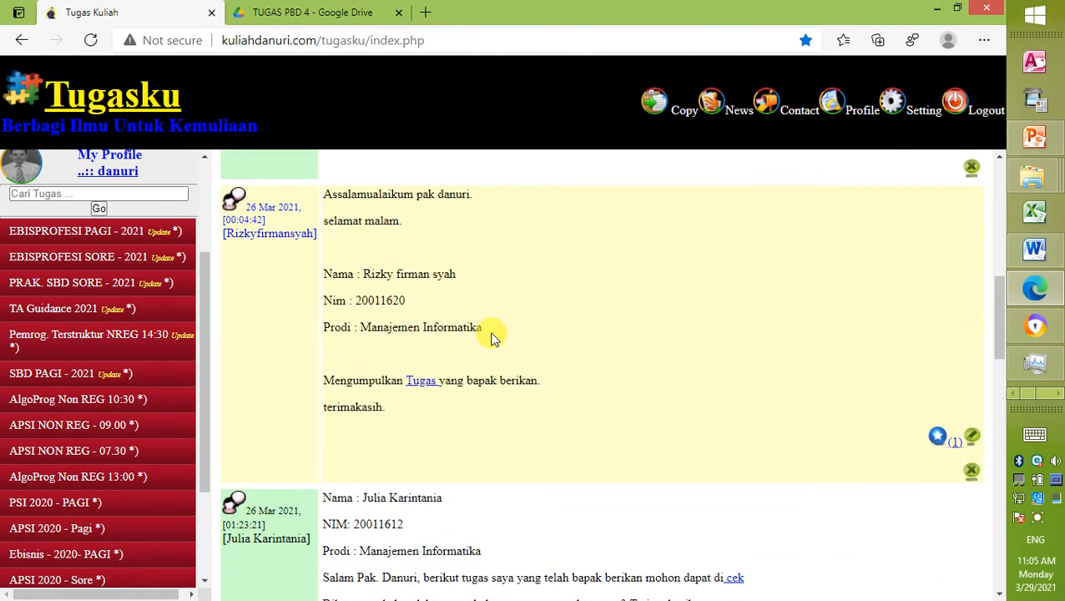
click(345, 7)
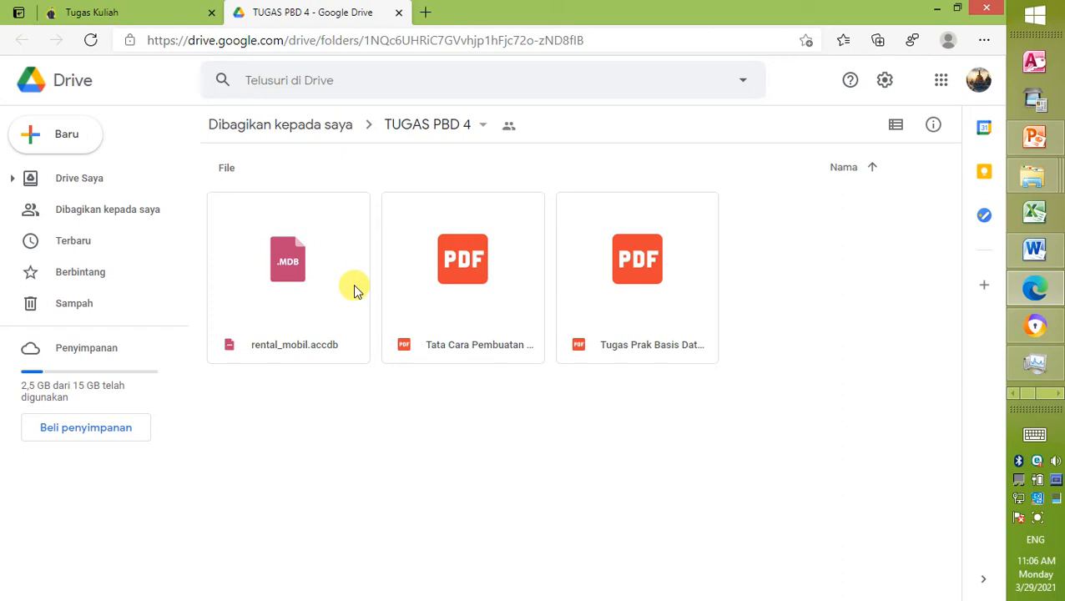
click(166, 11)
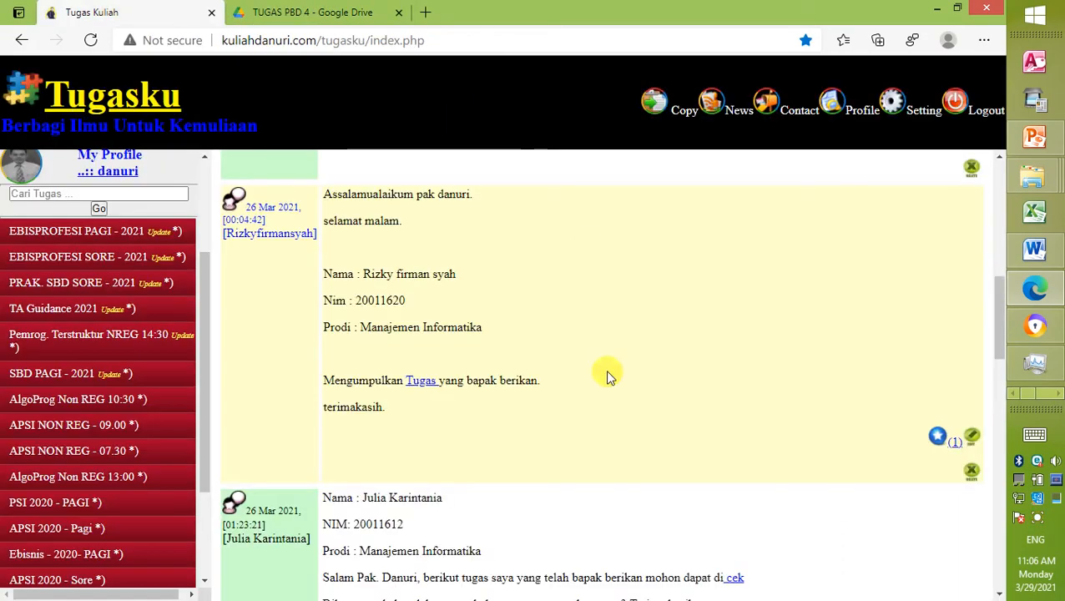
click(422, 383)
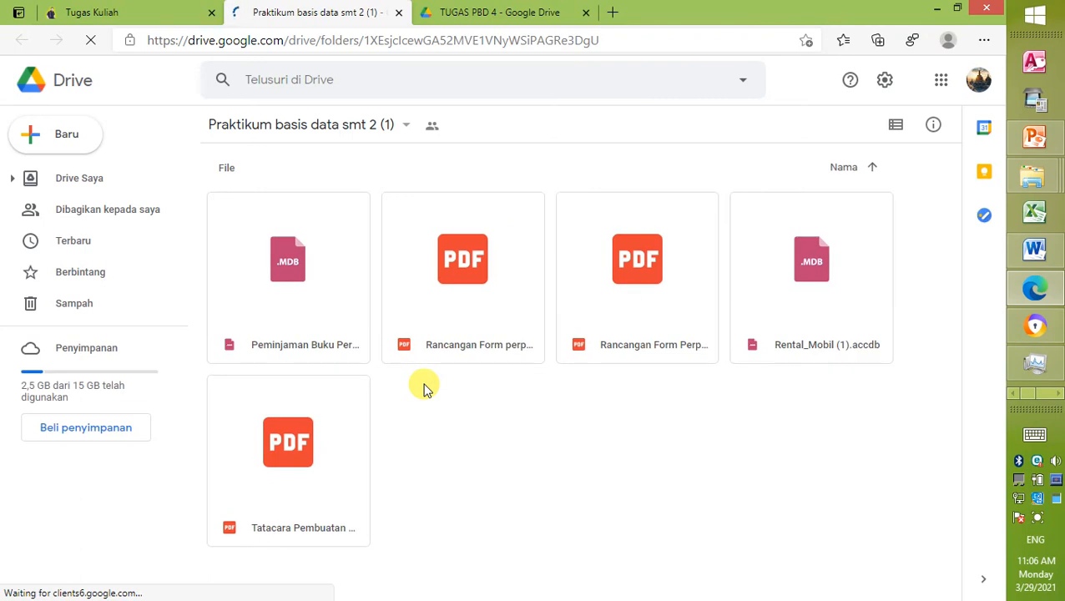
- Open the Drive folders linked in the submissions posted 26 Mar 2021 at 01:23:21 and 05:57:46
click(164, 11)
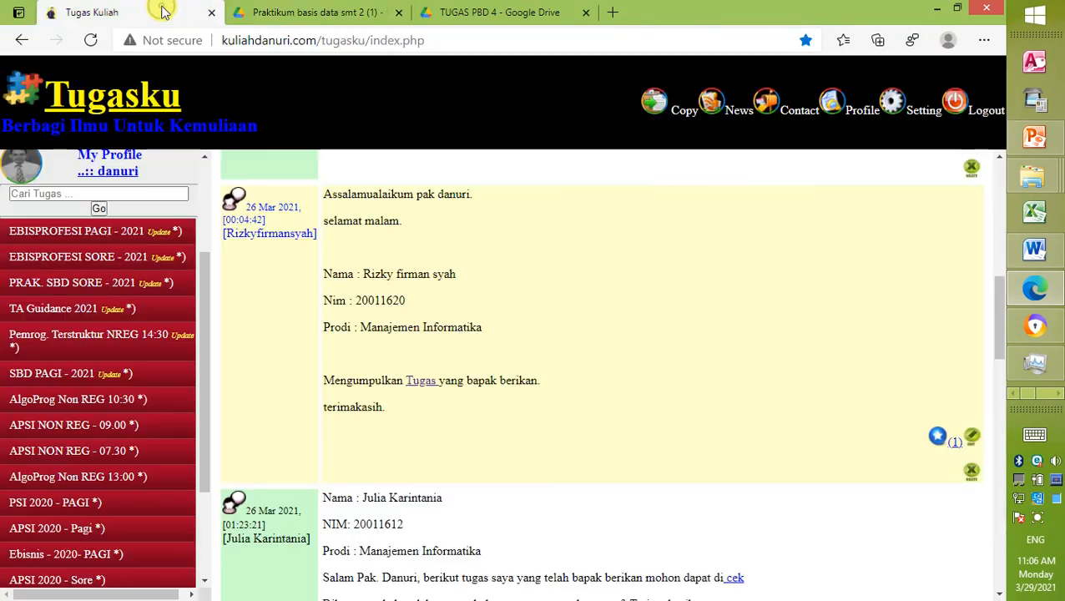
scroll(681, 257, down, 2)
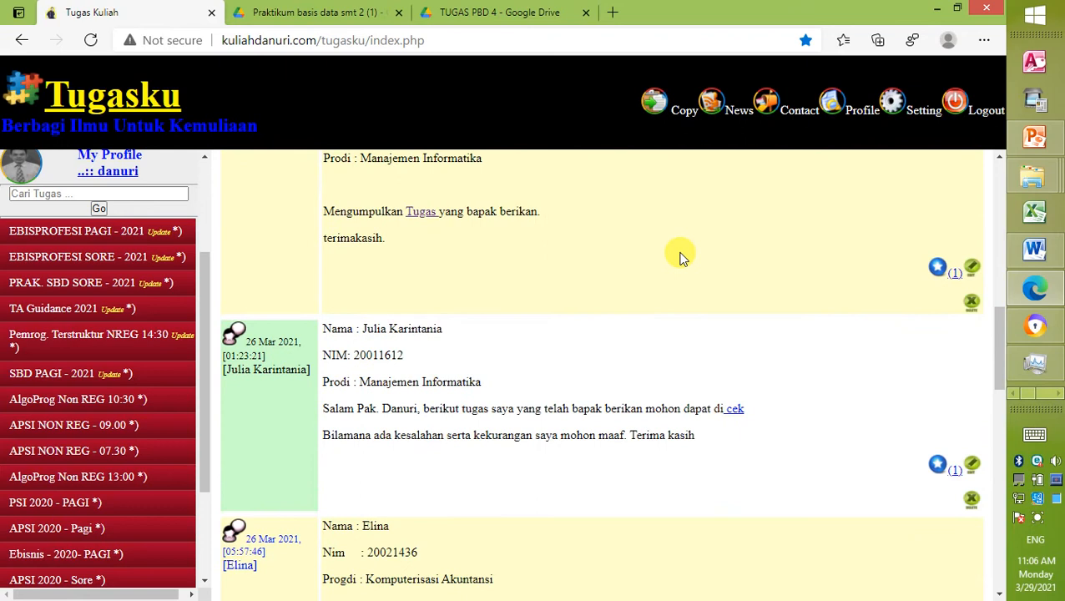
click(737, 410)
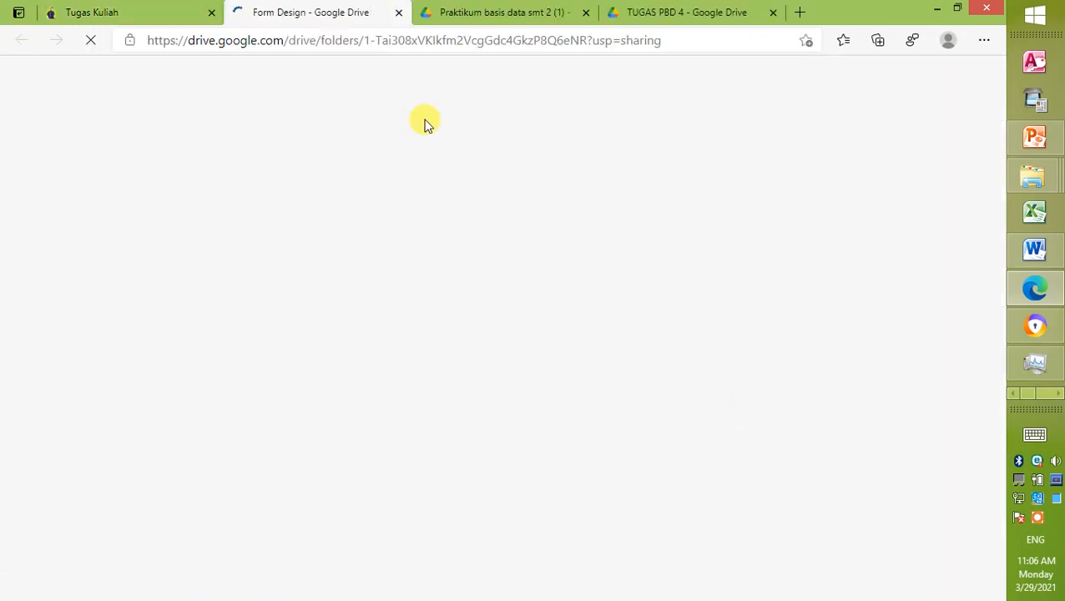
click(139, 11)
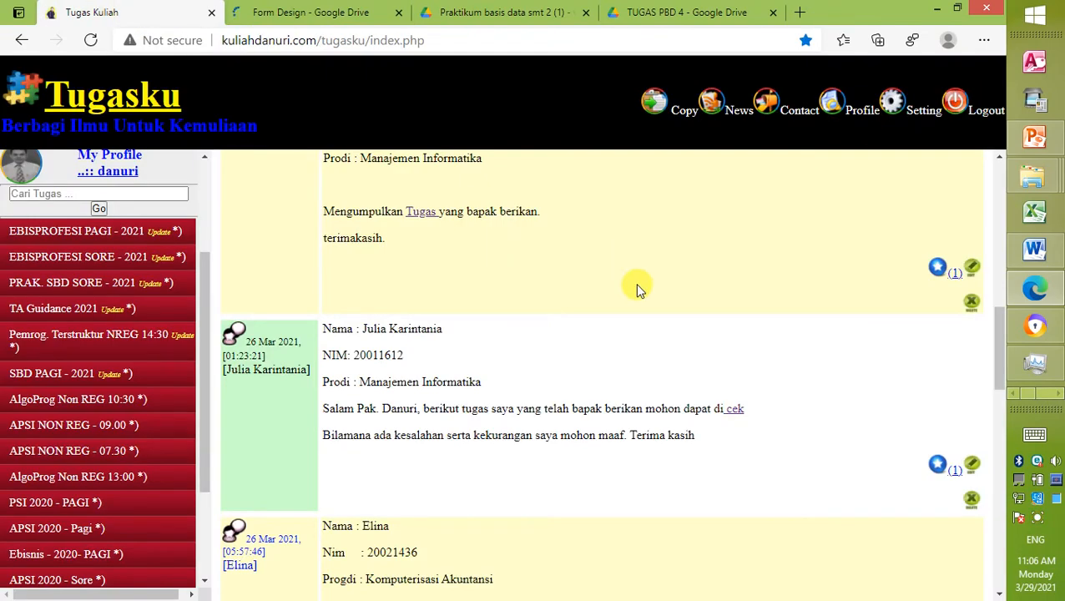
scroll(637, 287, down, 4)
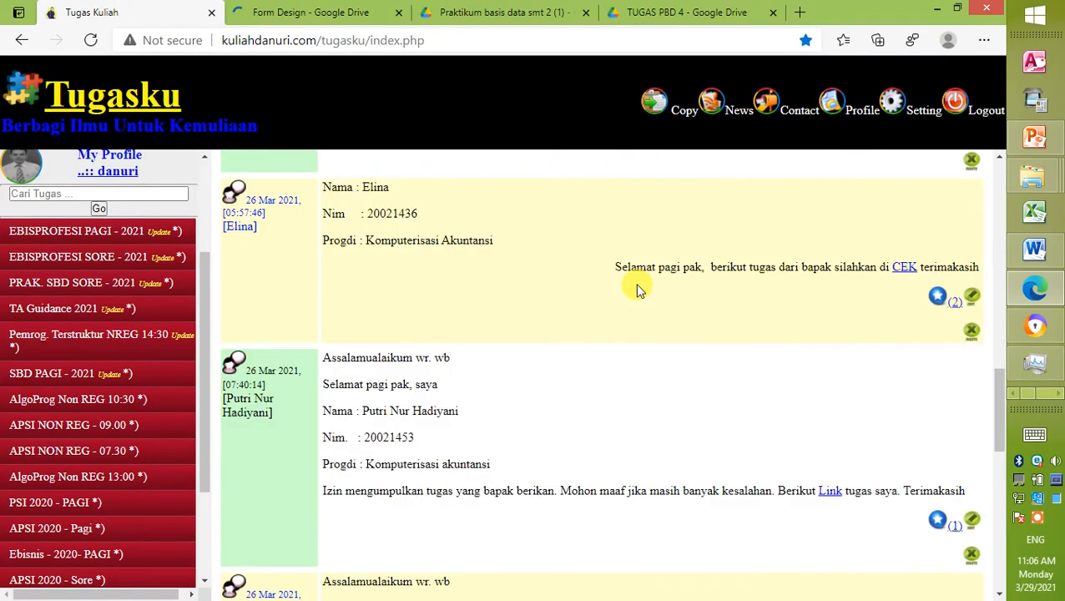
click(904, 267)
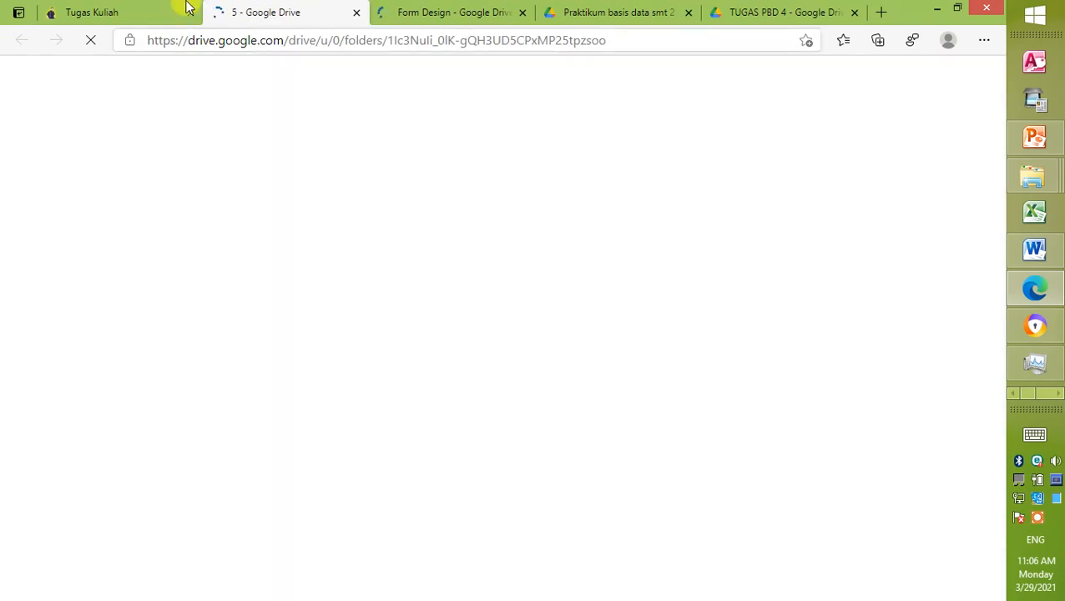
- Go to page 5 of the Tugasku topic and open the "cek" folder from the submission posted at 11:41:40
click(129, 10)
scroll(430, 160, up, 10)
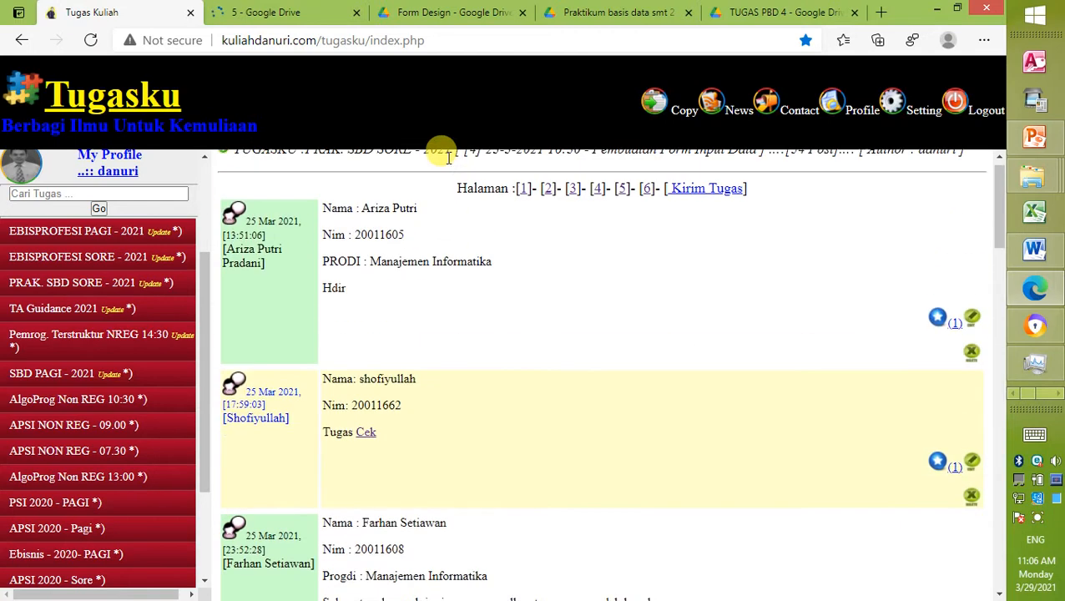
click(624, 207)
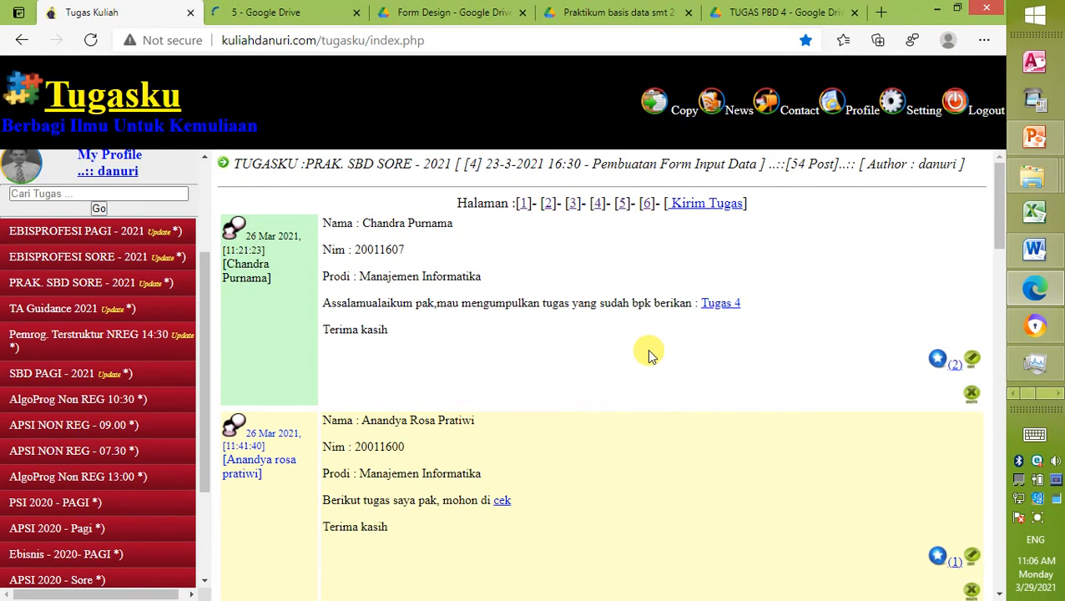
scroll(652, 356, down, 5)
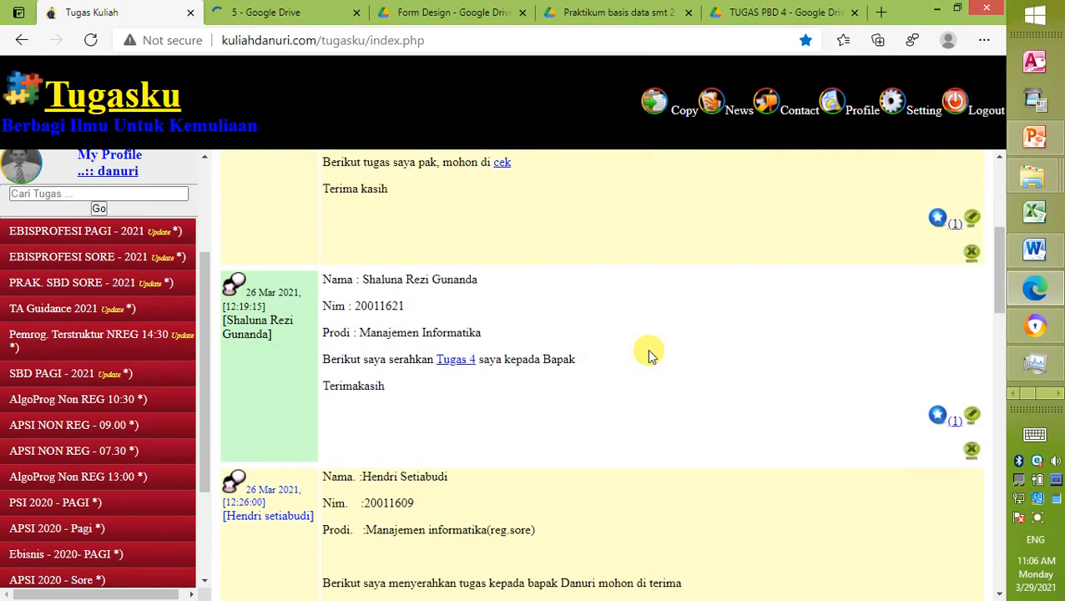
scroll(652, 356, up, 2)
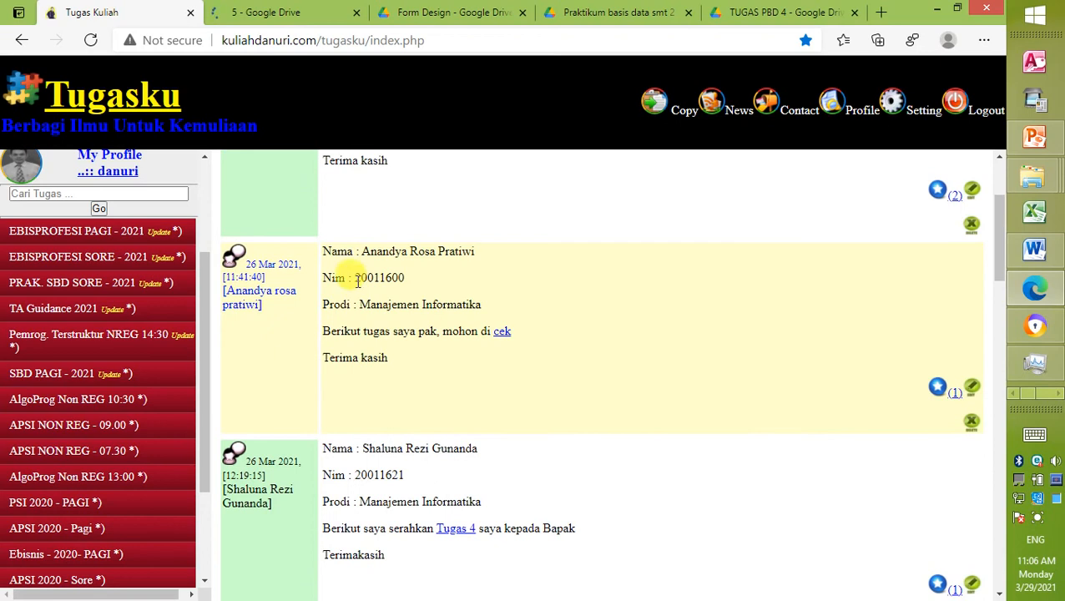
click(503, 333)
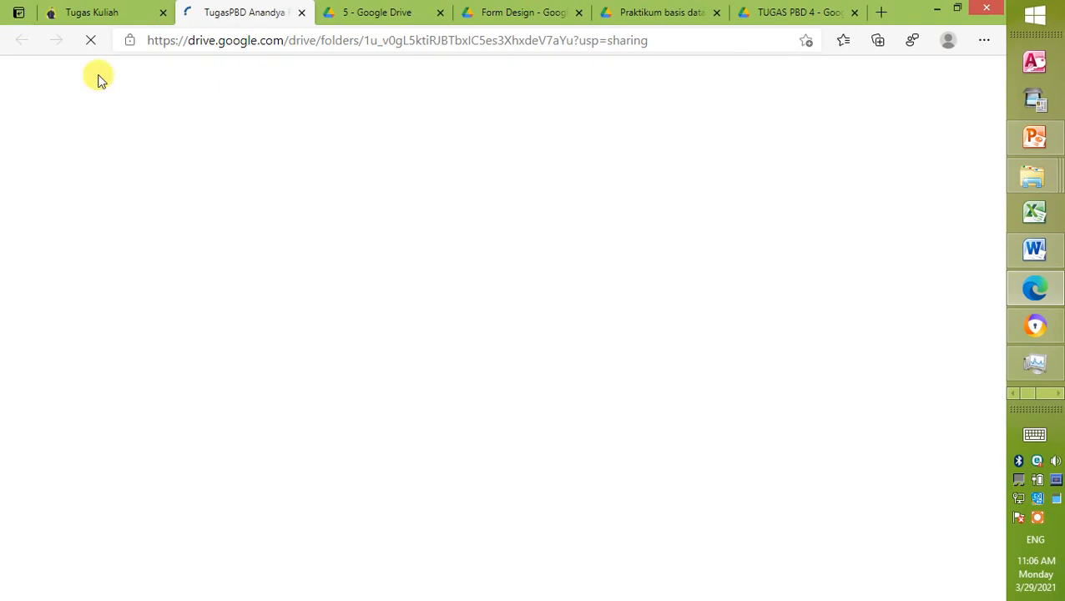
- Return to the page 5 posts and open the Tugas 4 folder from the submission posted at 11:21:23
click(137, 12)
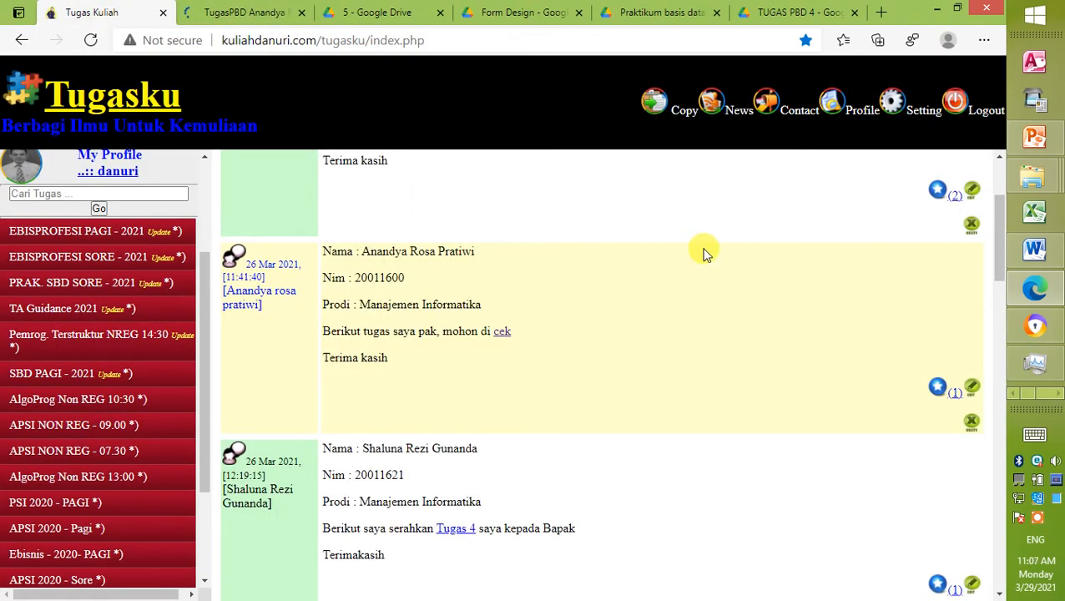
scroll(704, 253, up, 2)
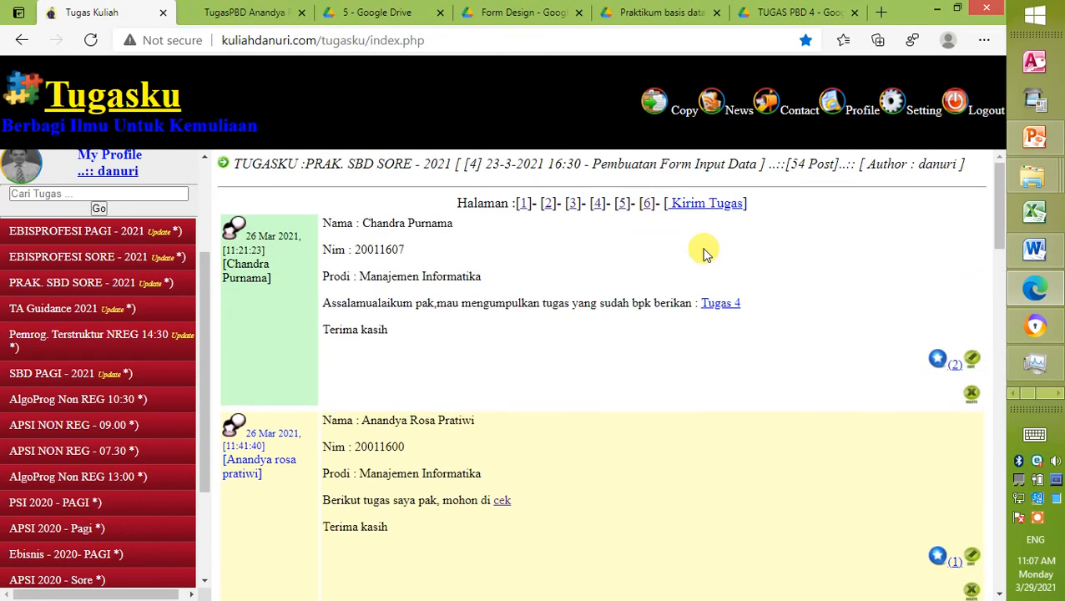
click(719, 303)
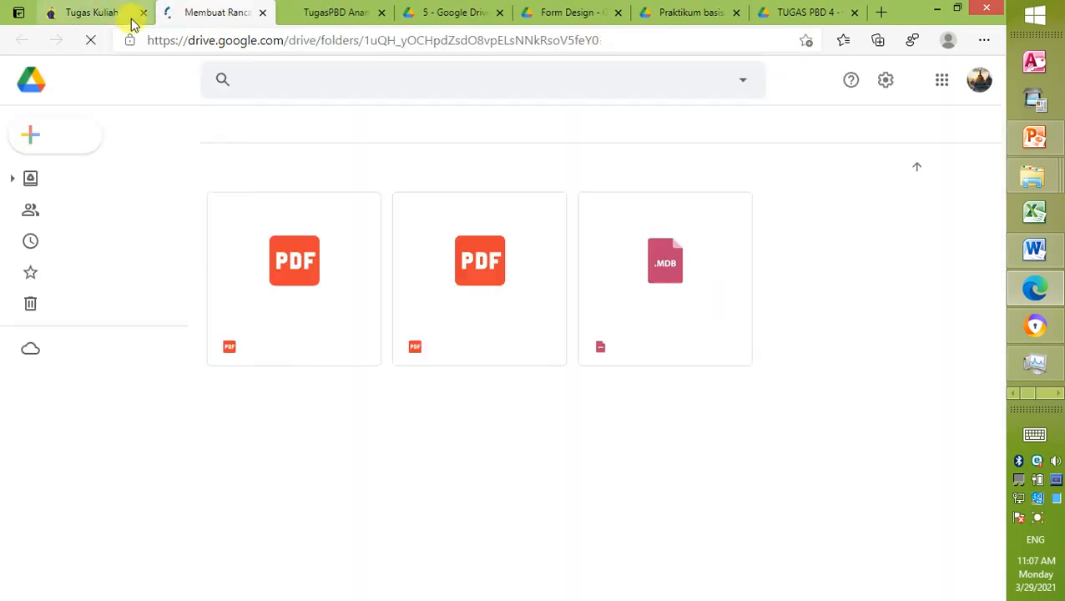
- Return to the page 5 posts and locate the Tugas 4 link in the submission posted at 12:19:15
click(102, 11)
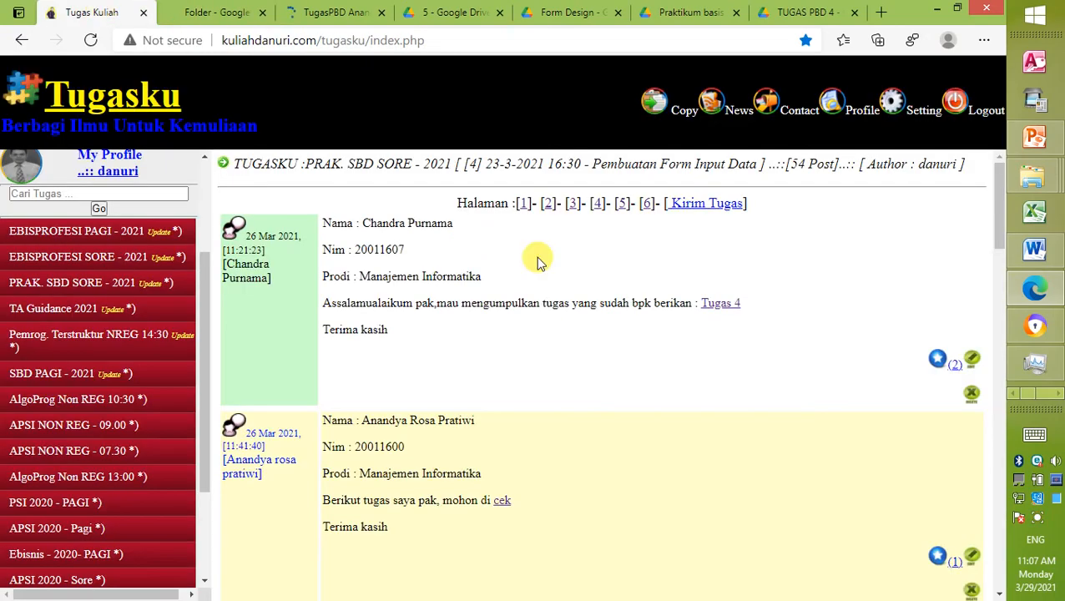
scroll(536, 257, down, 6)
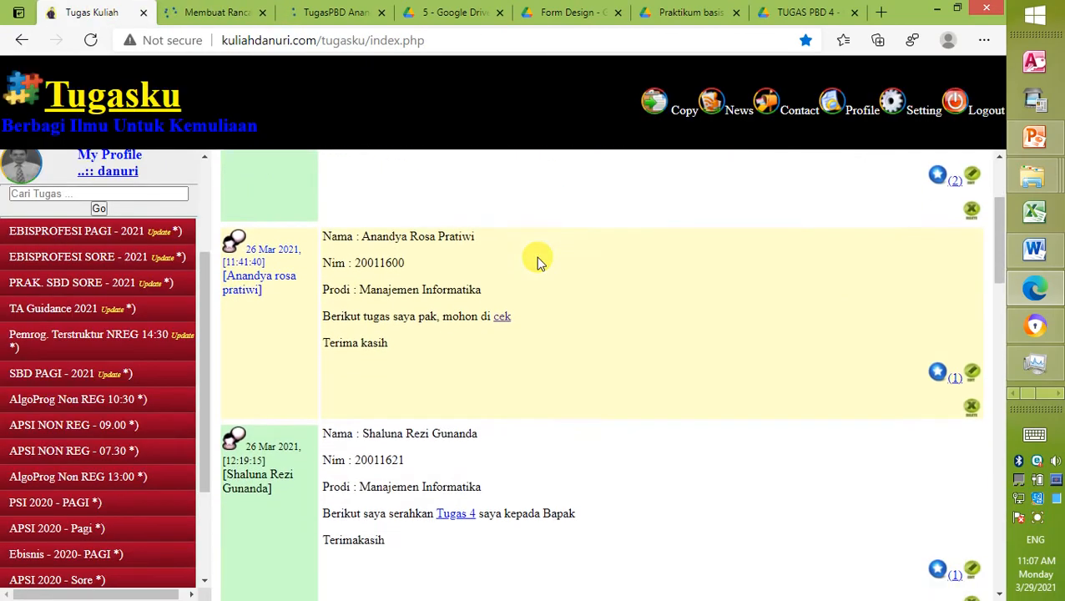
scroll(536, 256, up, 3)
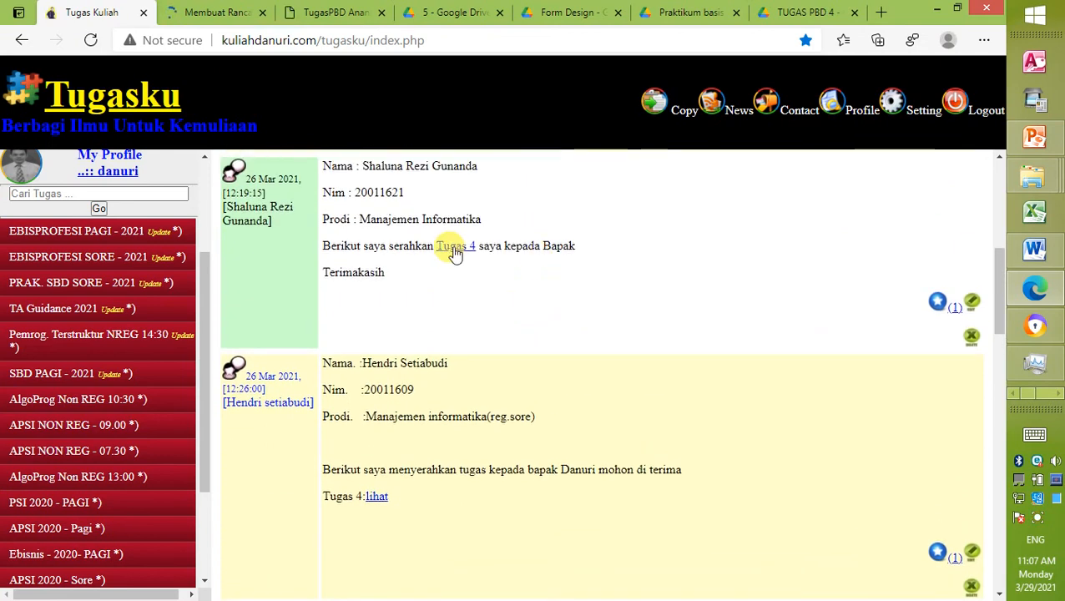
right_click(455, 252)
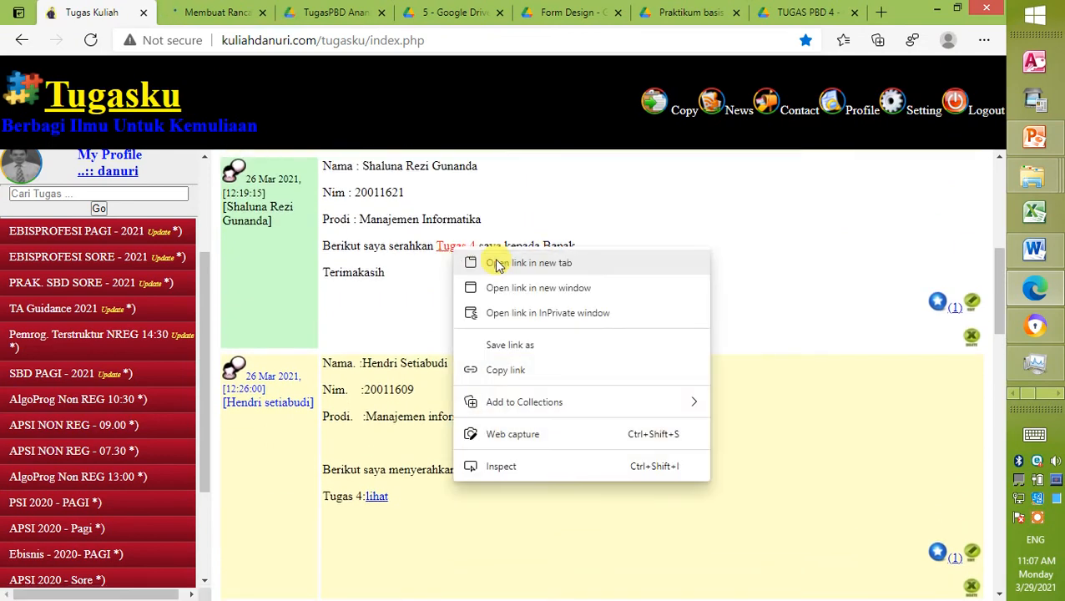
click(409, 277)
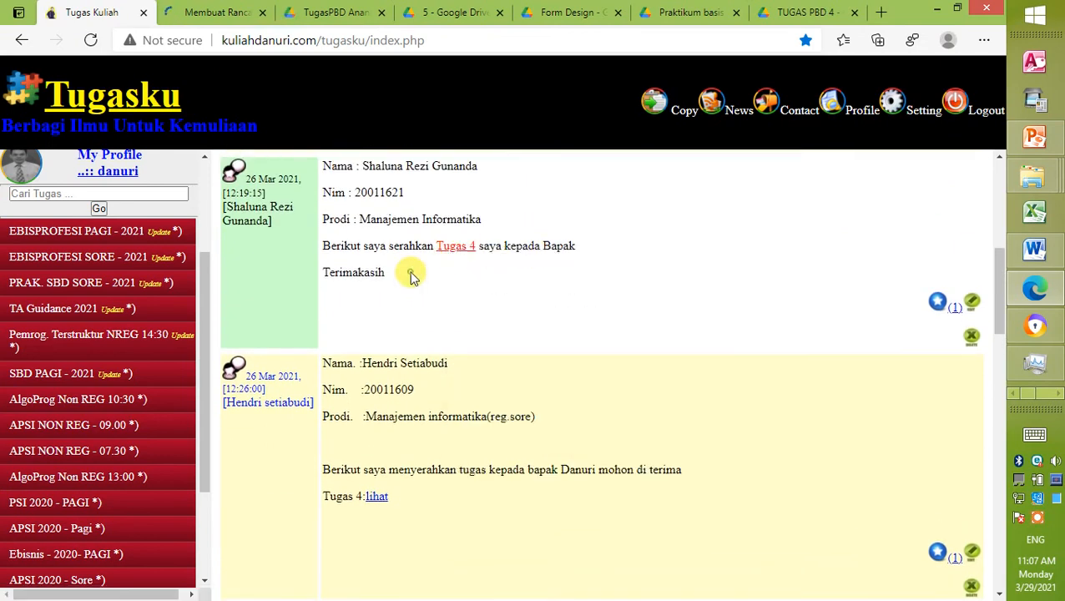
- Open the Drive folders linked in the page 5 submissions posted at 12:19:15 and 12:26:00
click(455, 250)
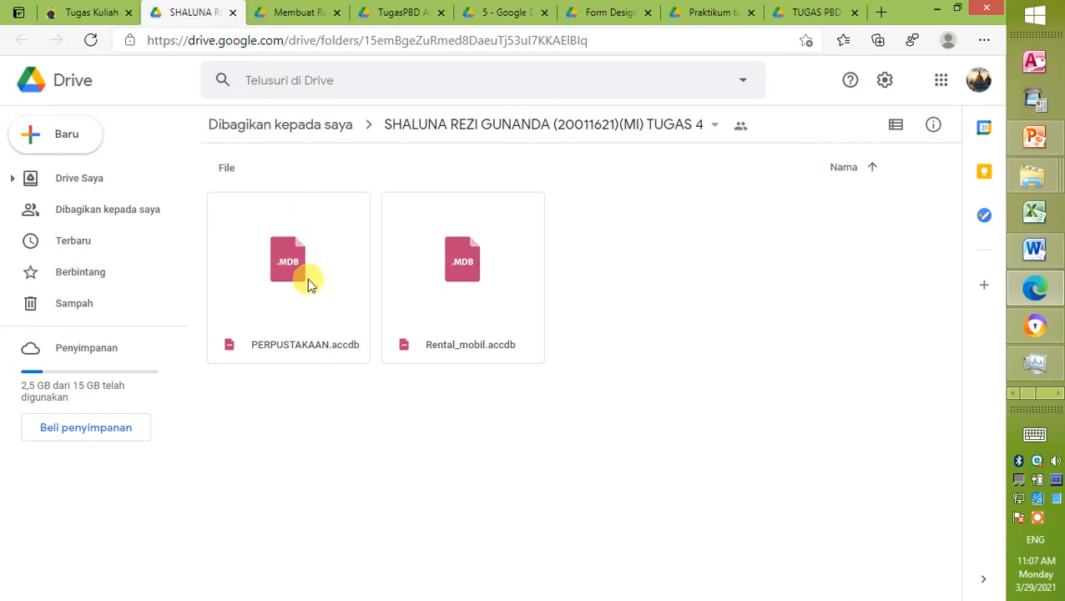
click(54, 12)
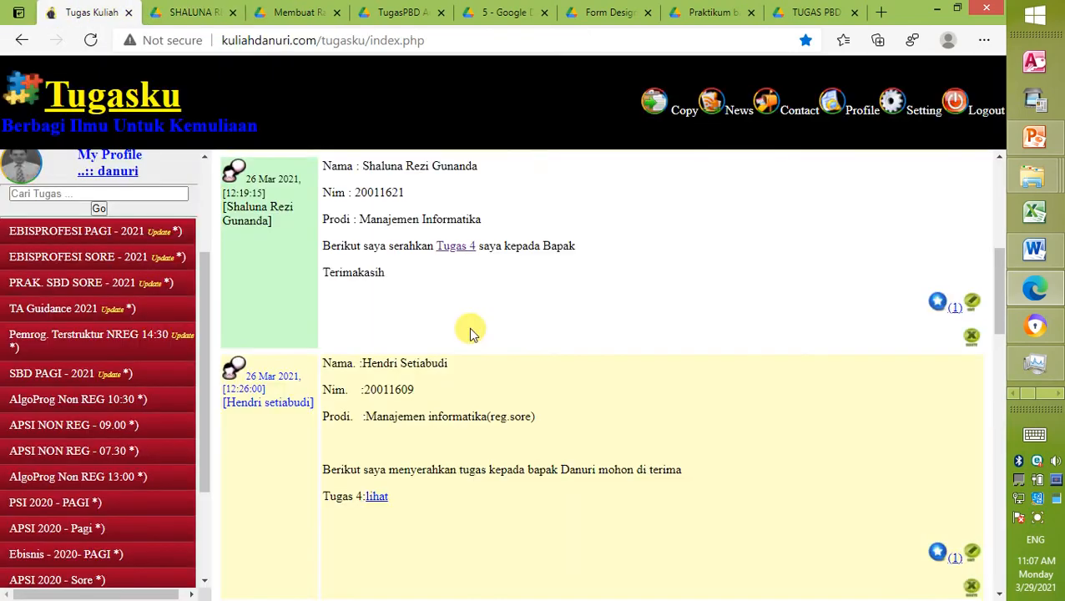
scroll(468, 327, down, 2)
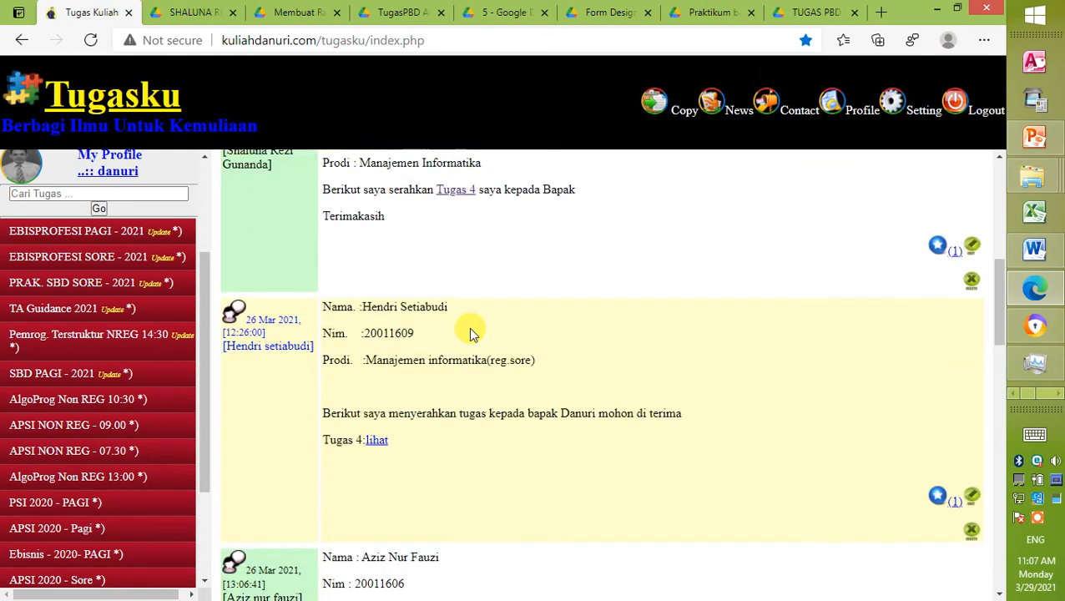
scroll(468, 327, down, 2)
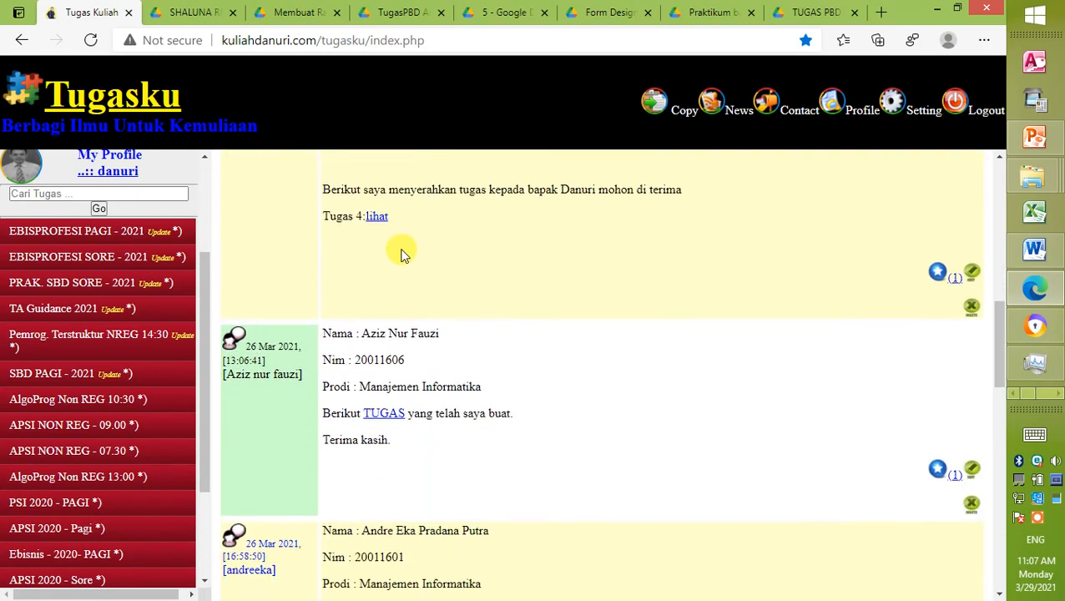
scroll(480, 255, down, 2)
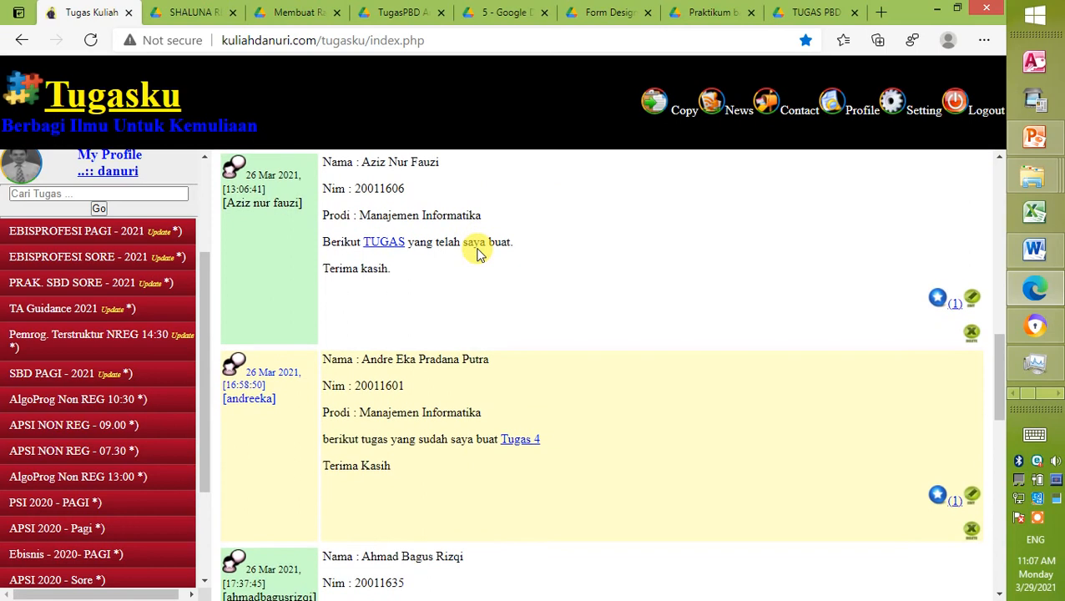
scroll(480, 255, up, 2)
scroll(478, 253, up, 2)
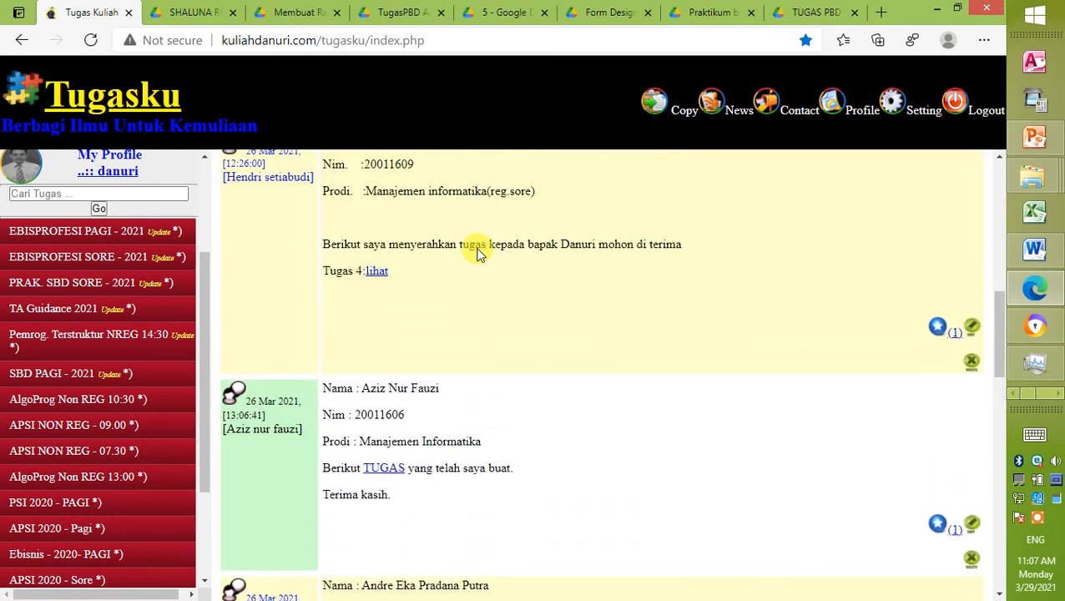
click(377, 271)
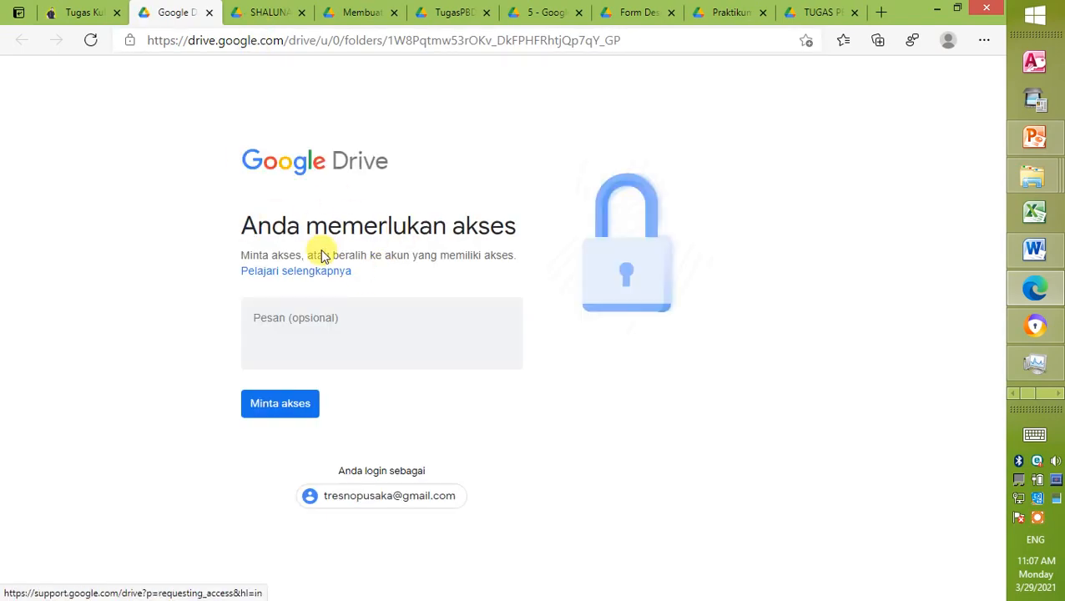
click(83, 13)
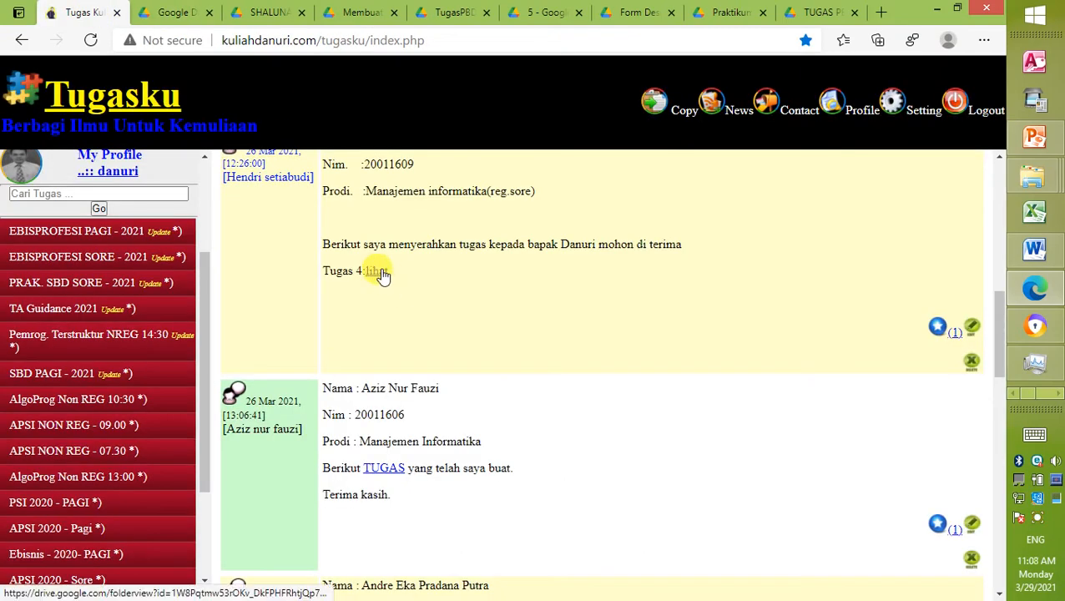
click(177, 12)
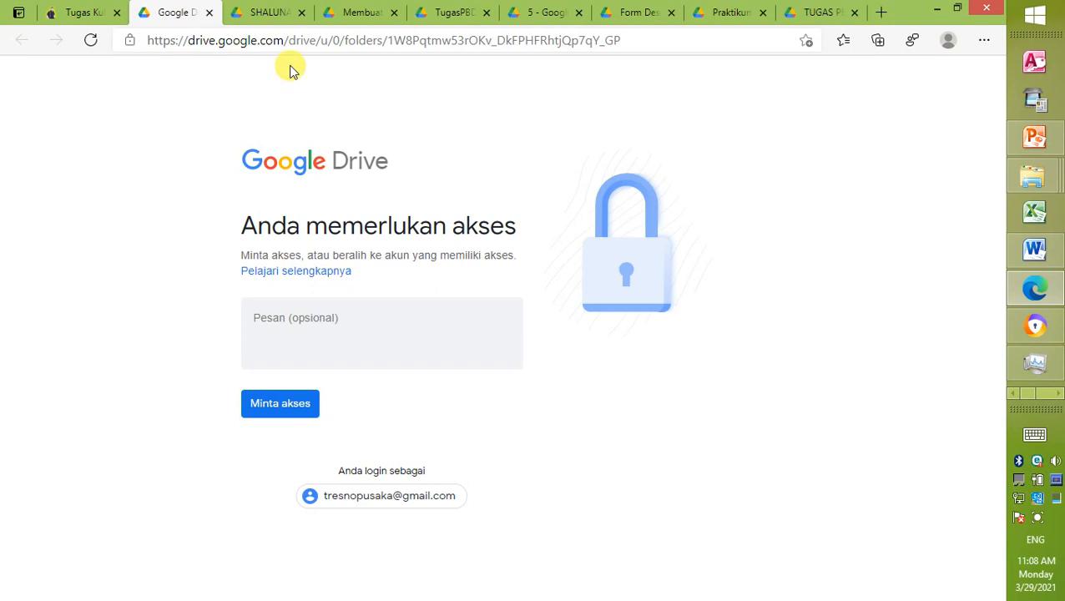
- Return to the page 5 posts and open the TUGAS folder from the submission posted at 13:06:41
click(80, 12)
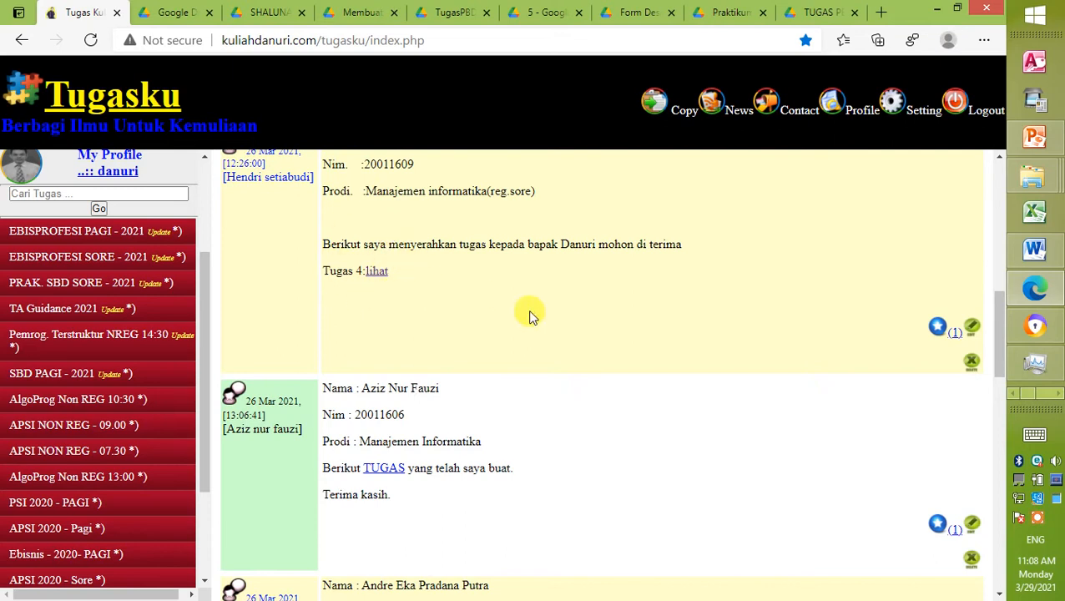
click(390, 468)
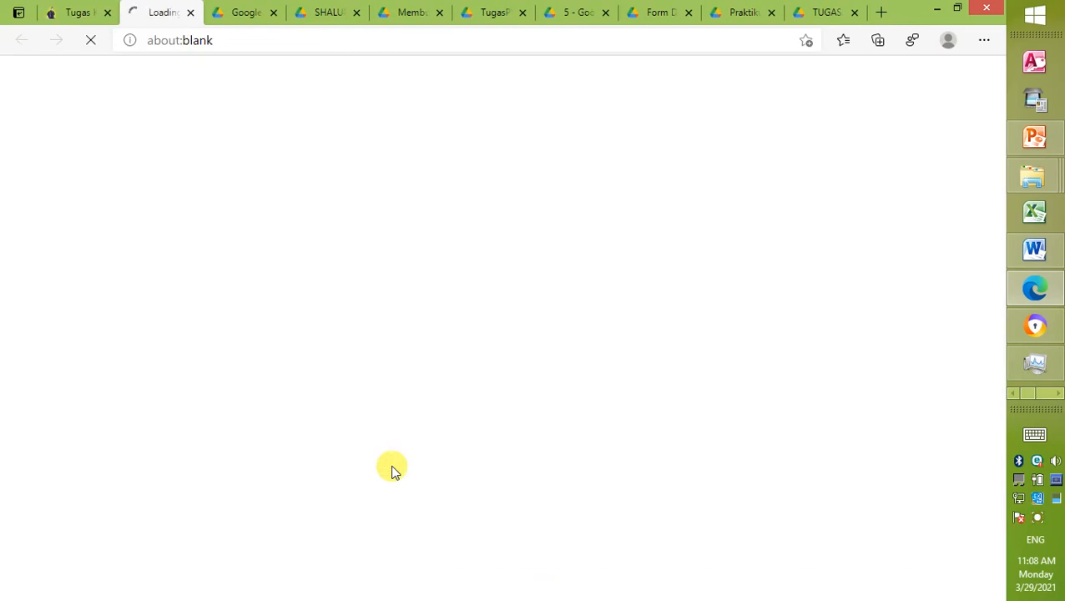
click(83, 12)
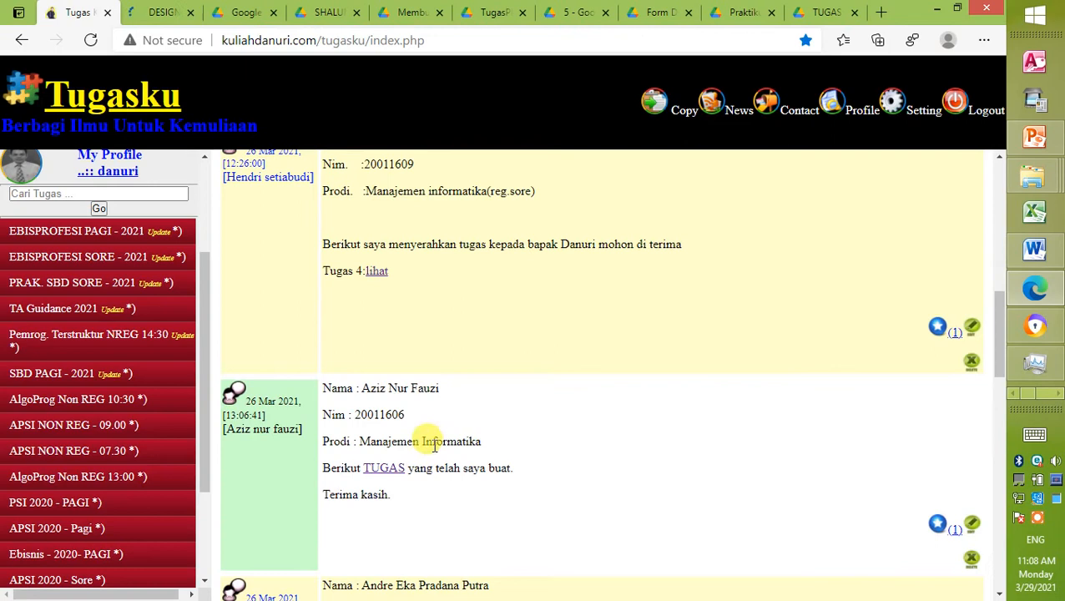
click(160, 13)
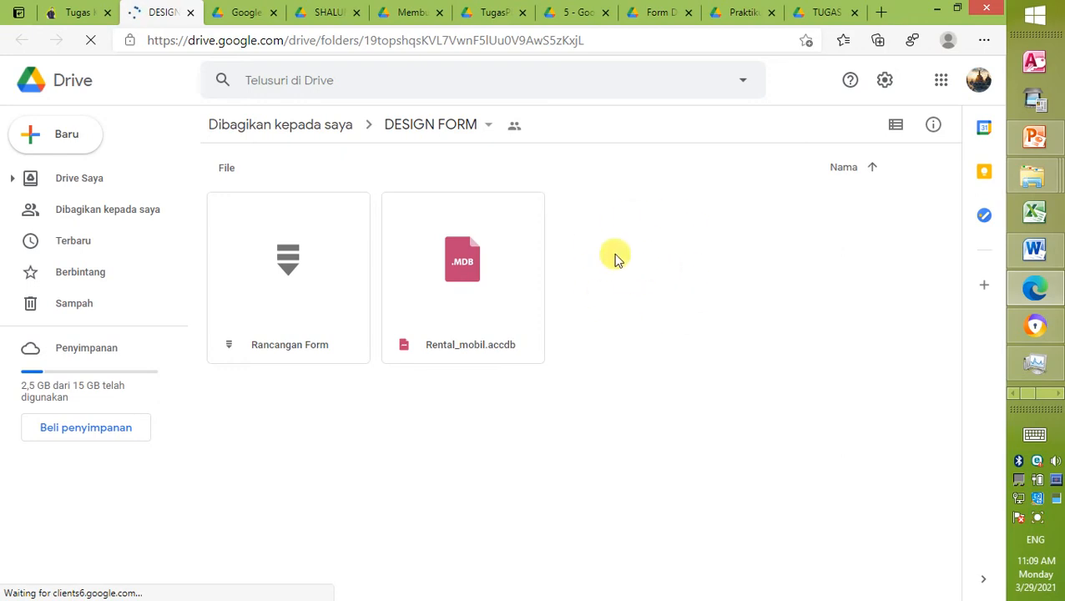
- Return to the page 5 posts and try to open the link in the submission posted at 17:37:45
click(84, 12)
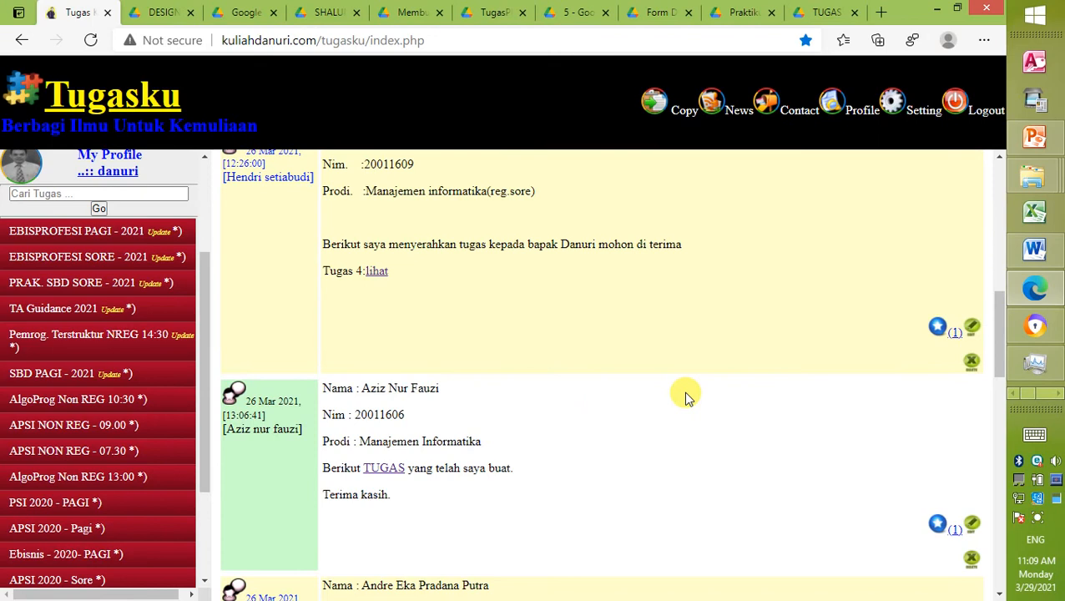
scroll(685, 397, down, 8)
scroll(685, 397, up, 1)
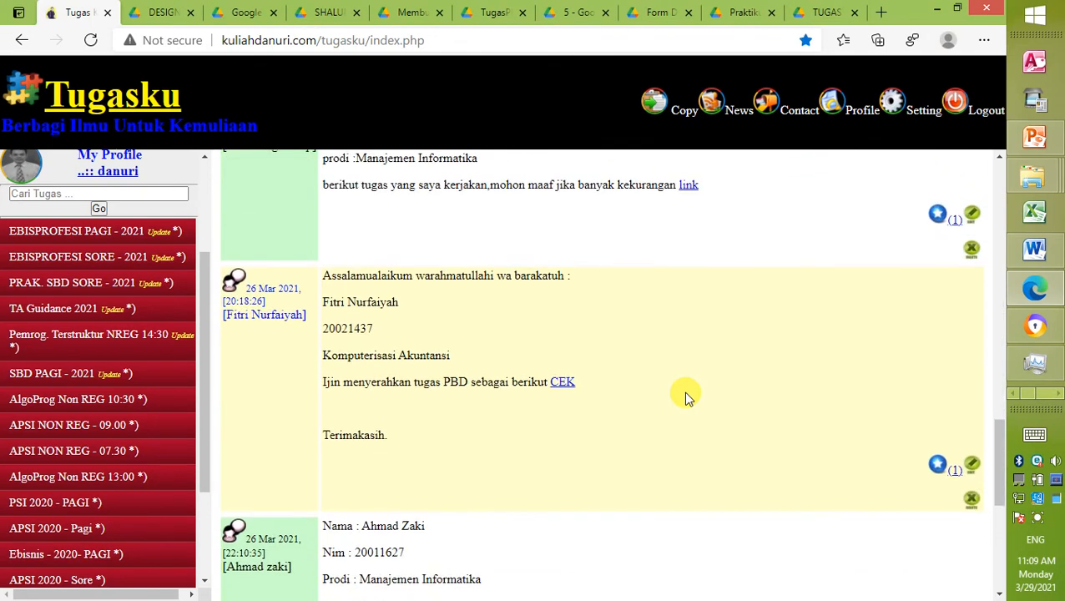
scroll(685, 397, up, 2)
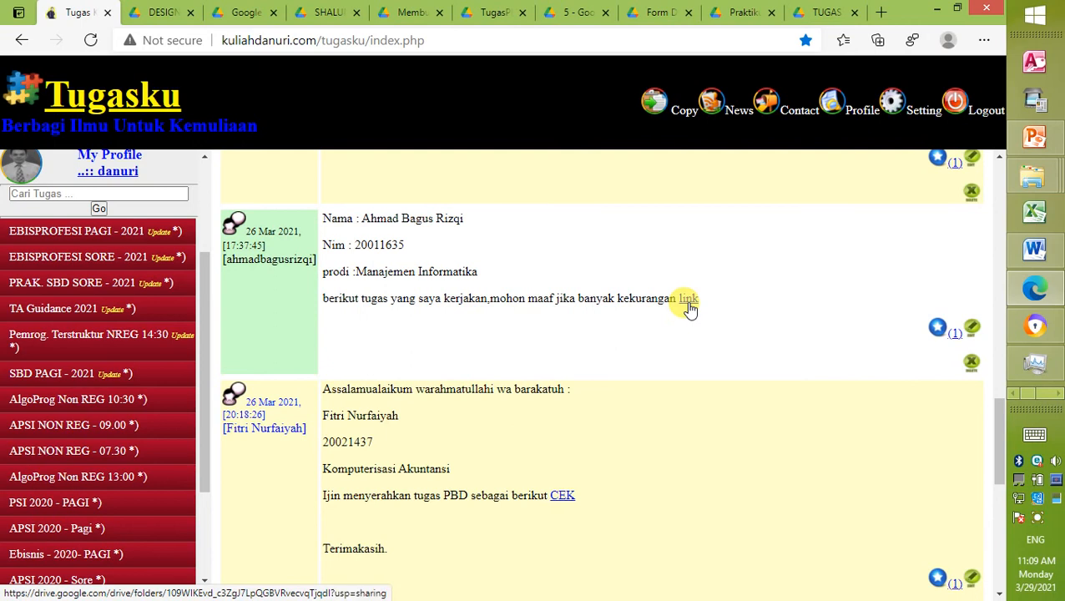
click(688, 300)
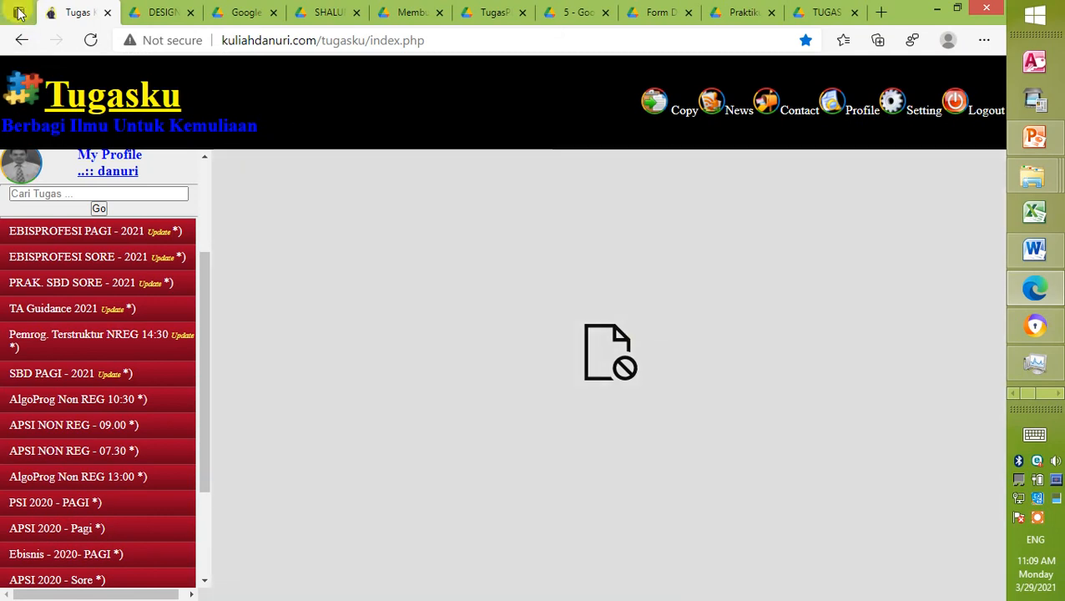
click(22, 42)
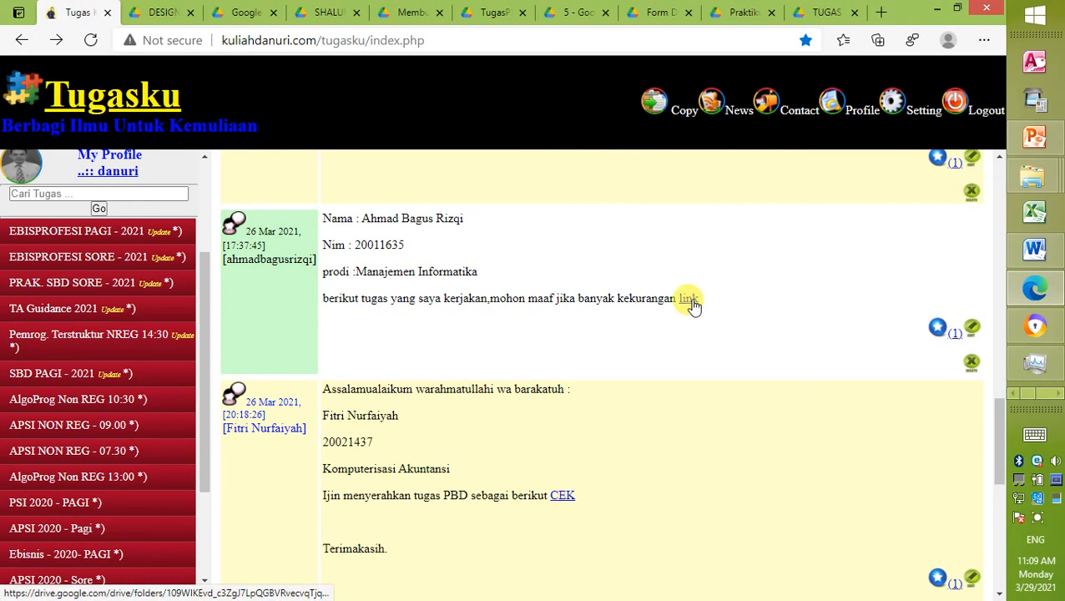
- Edit the submission posted at 17:37:45 so its link targets a new window, and send the change
click(972, 327)
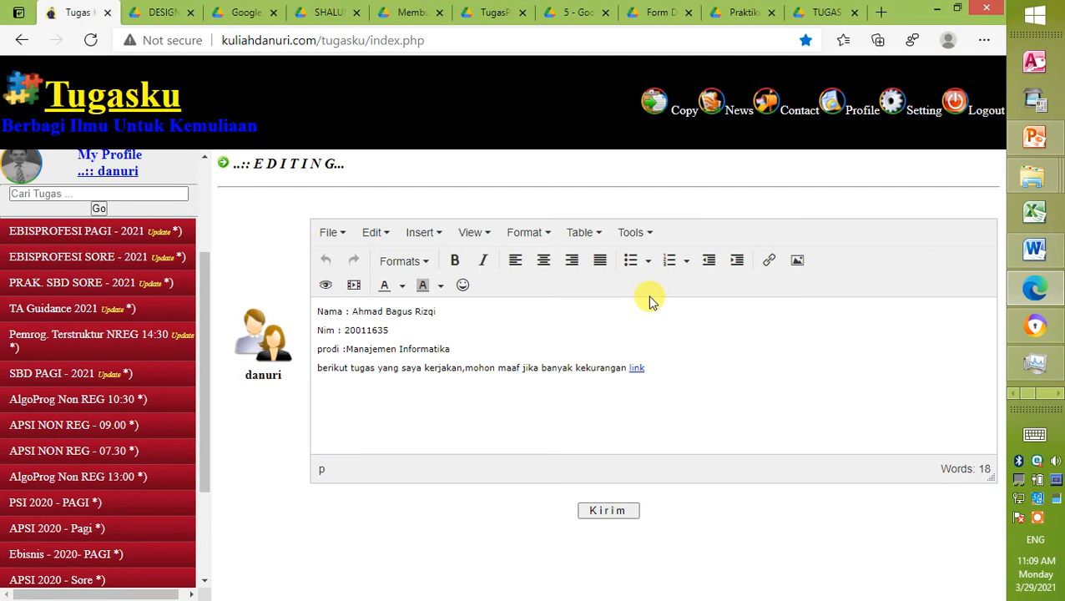
click(657, 368)
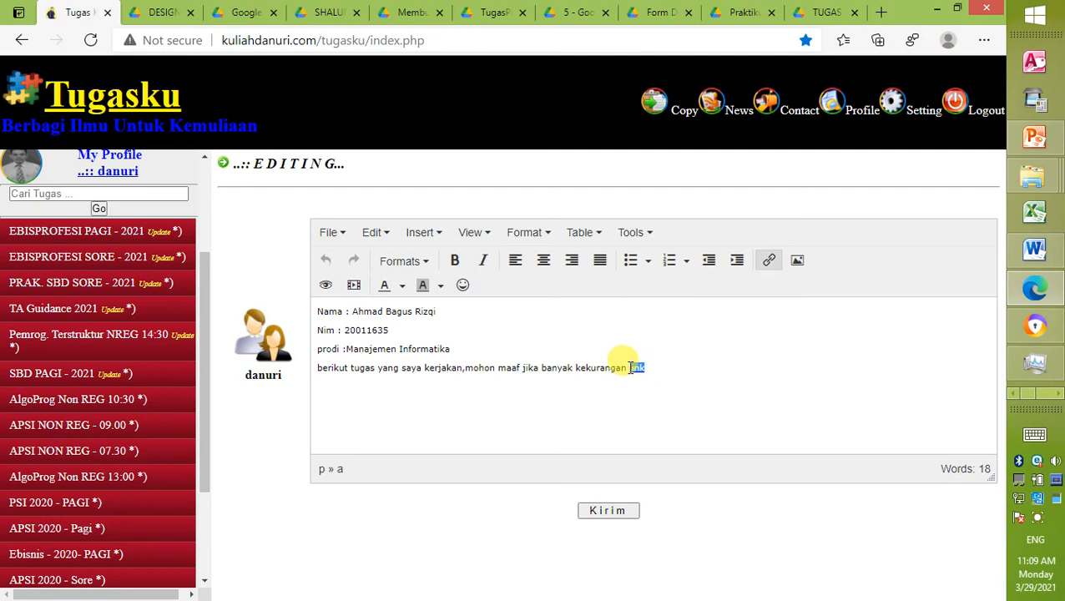
click(769, 259)
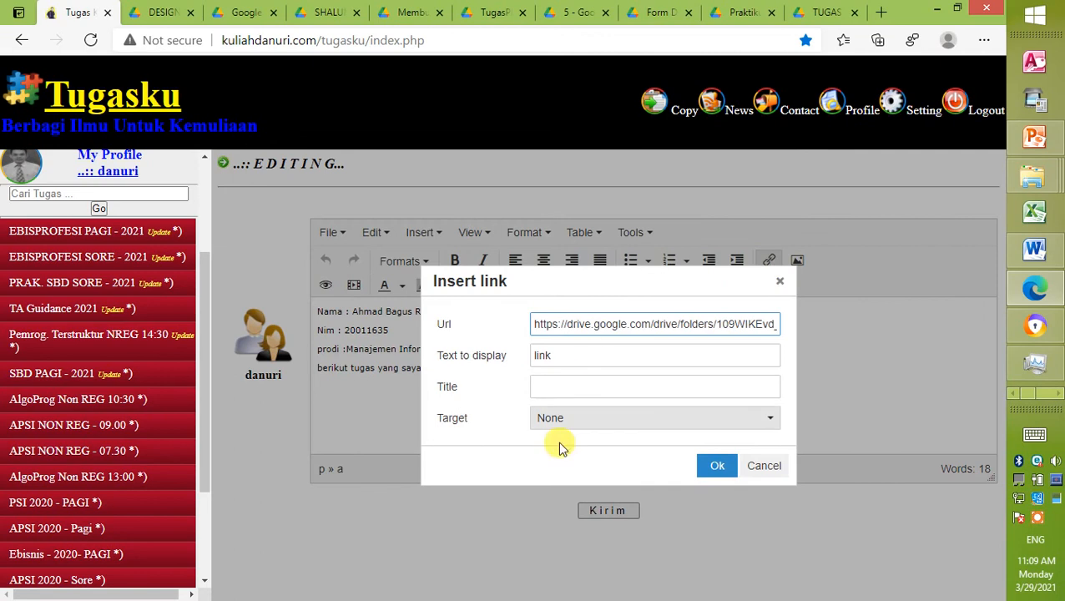
click(578, 426)
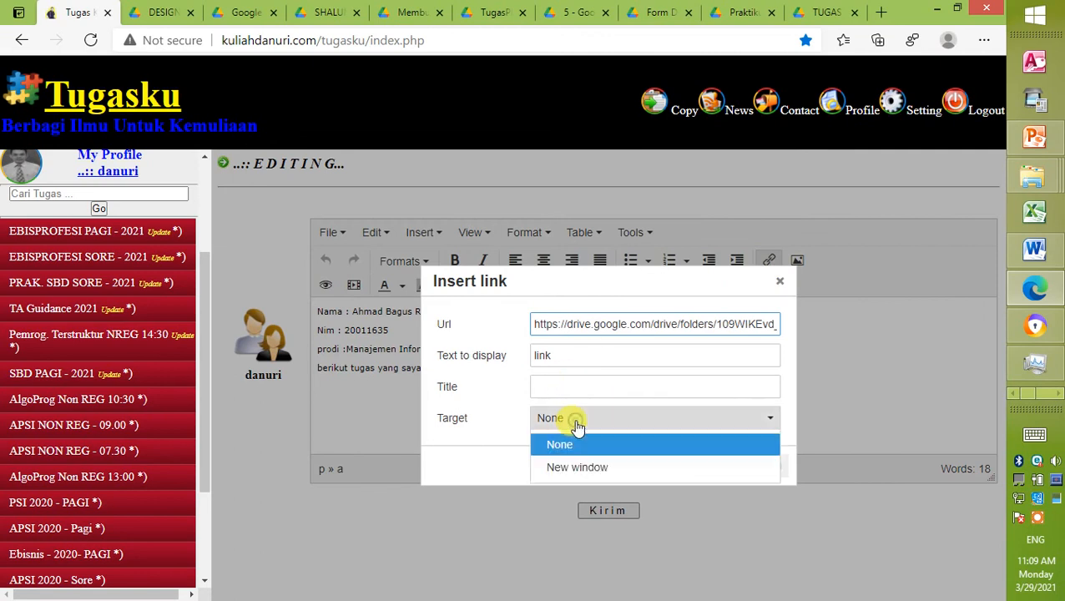
click(576, 468)
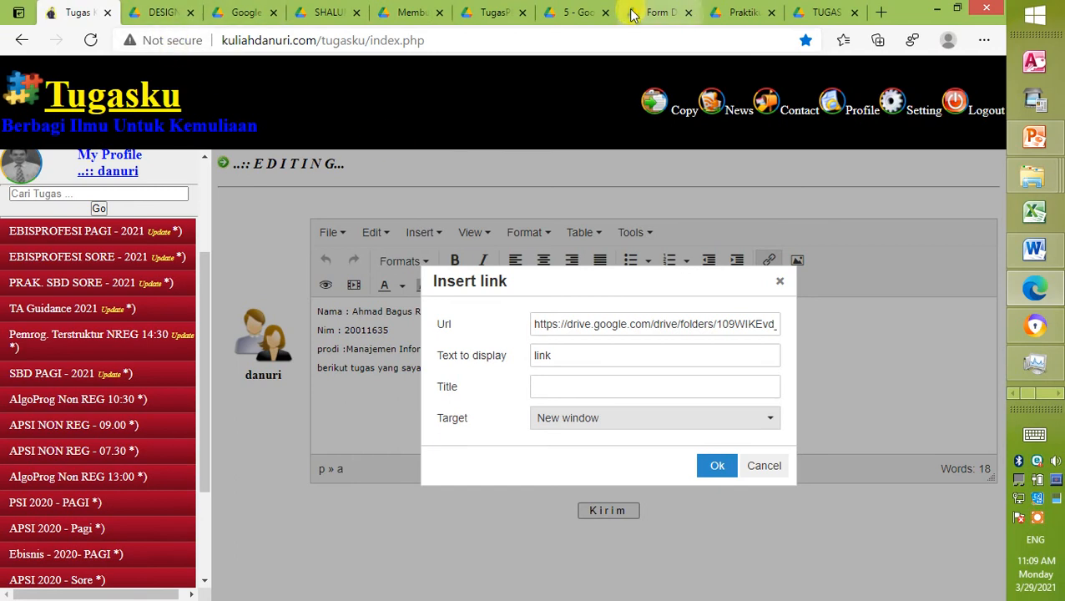
click(715, 466)
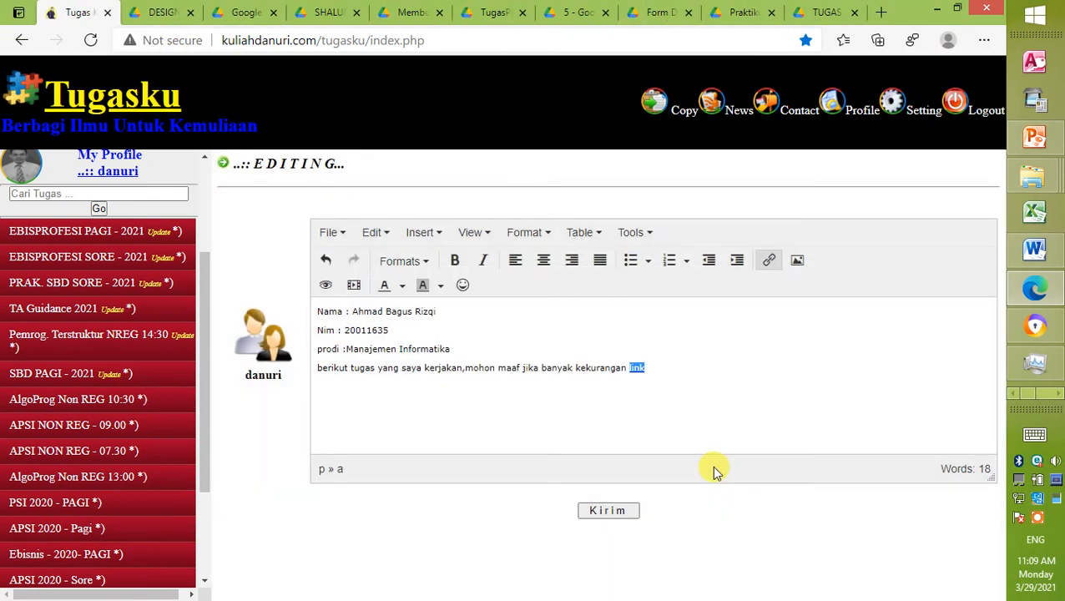
click(615, 511)
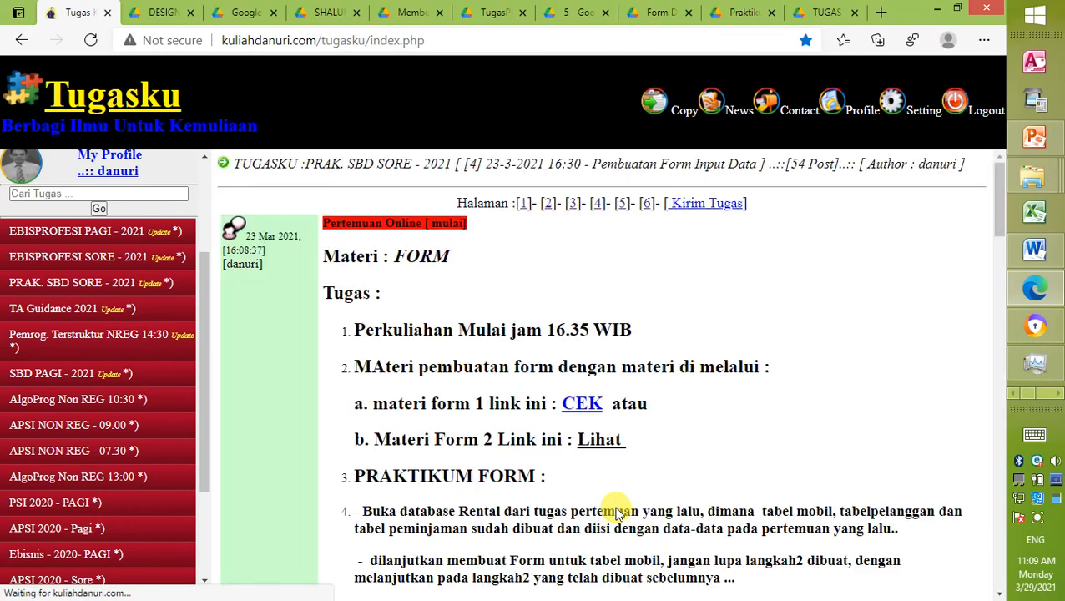
- Go to page 5 of the topic and open the Drive folder linked in the submission posted at 17:37:45
click(623, 209)
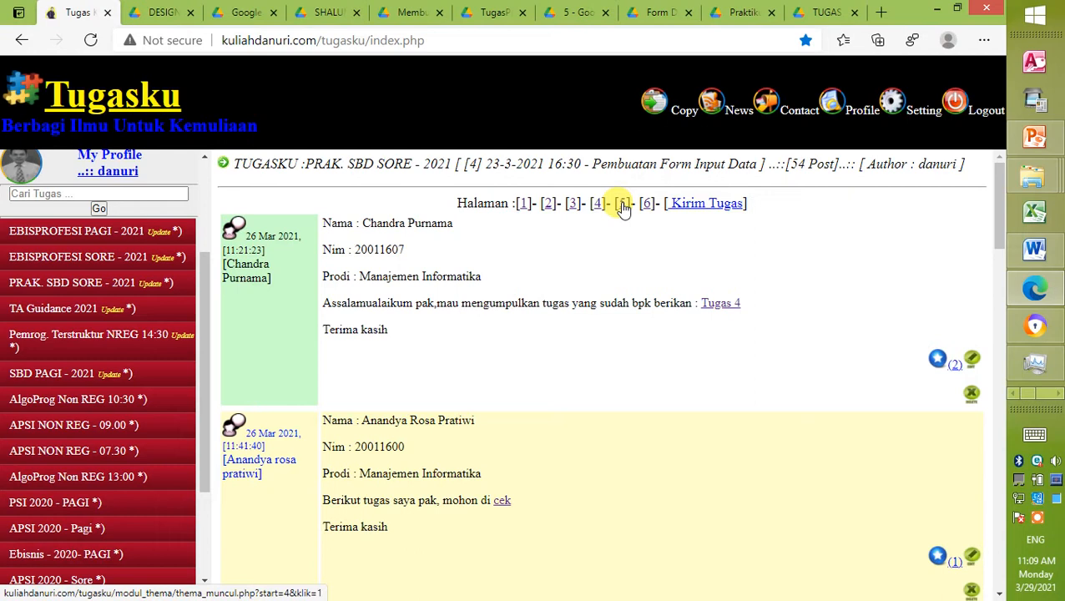
scroll(622, 208, down, 8)
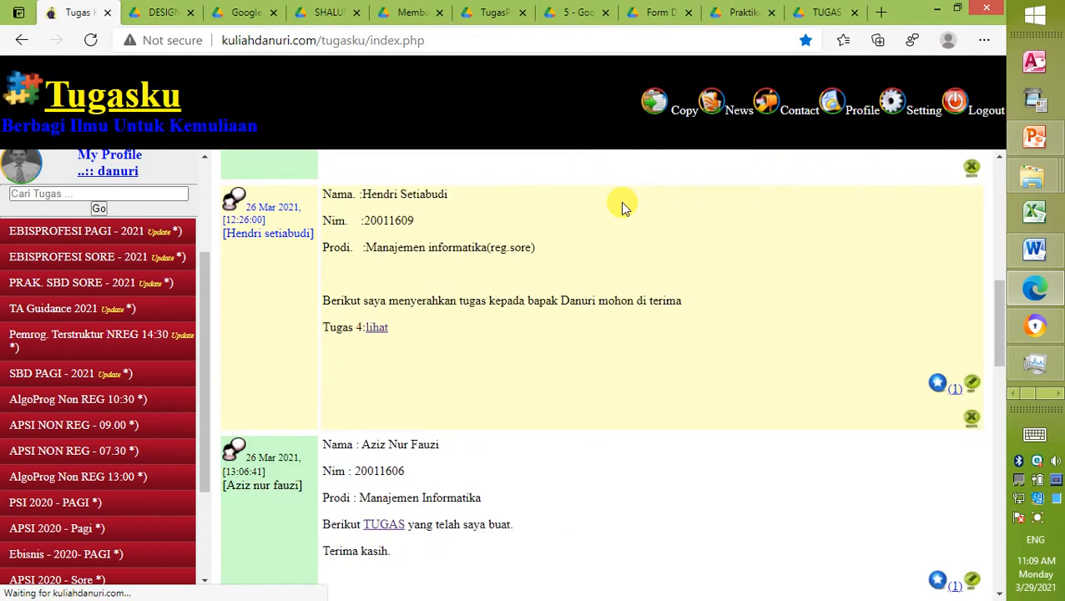
scroll(622, 207, down, 1)
scroll(623, 208, down, 5)
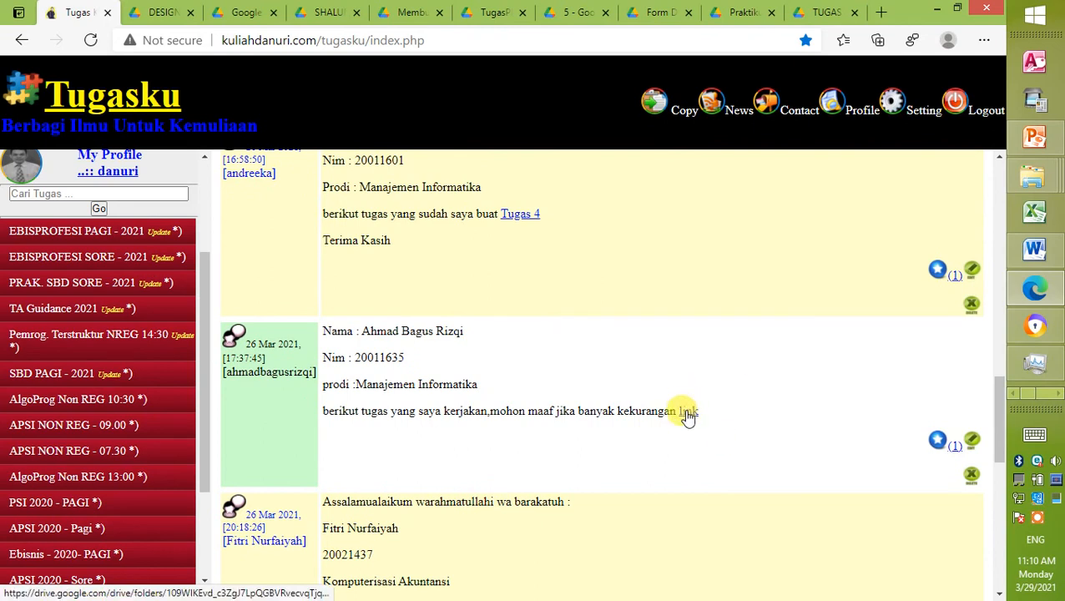
click(687, 413)
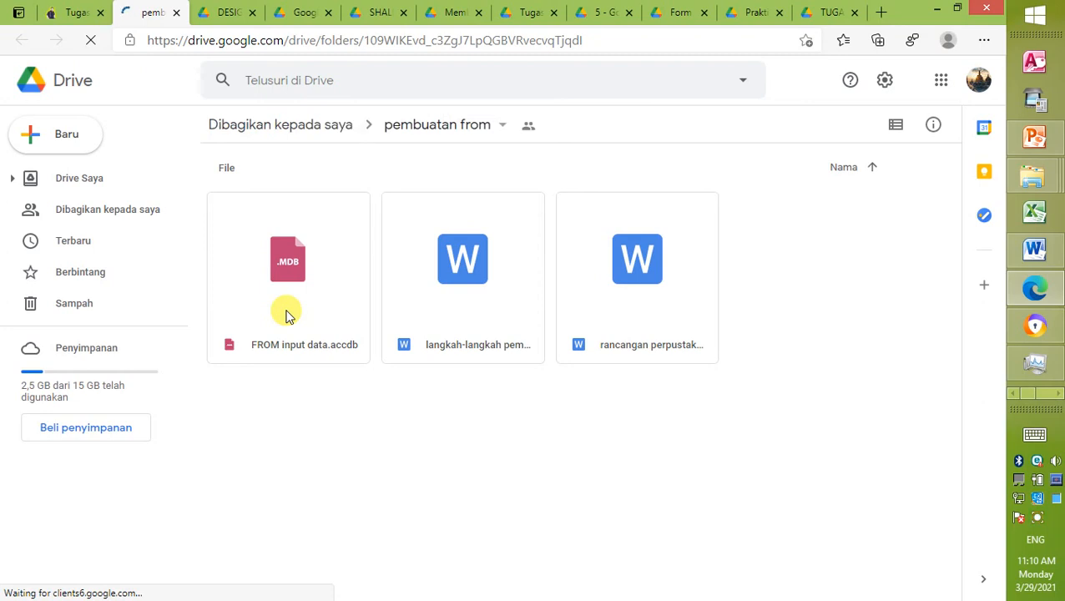
- Return to the page 5 posts and look through the remaining submissions down to the one posted at 22:52:42
click(71, 10)
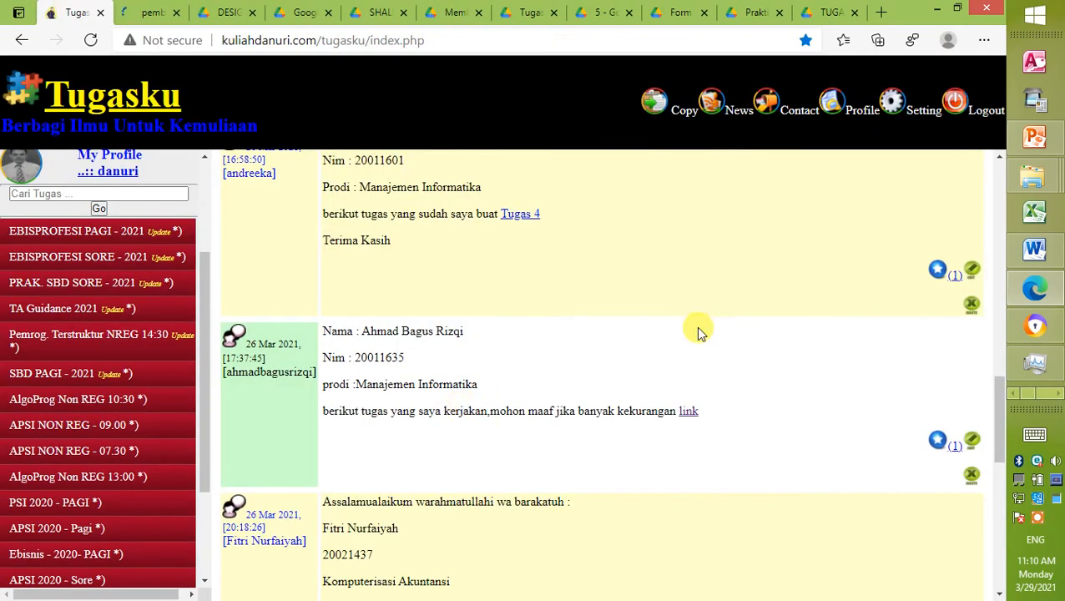
scroll(699, 333, down, 3)
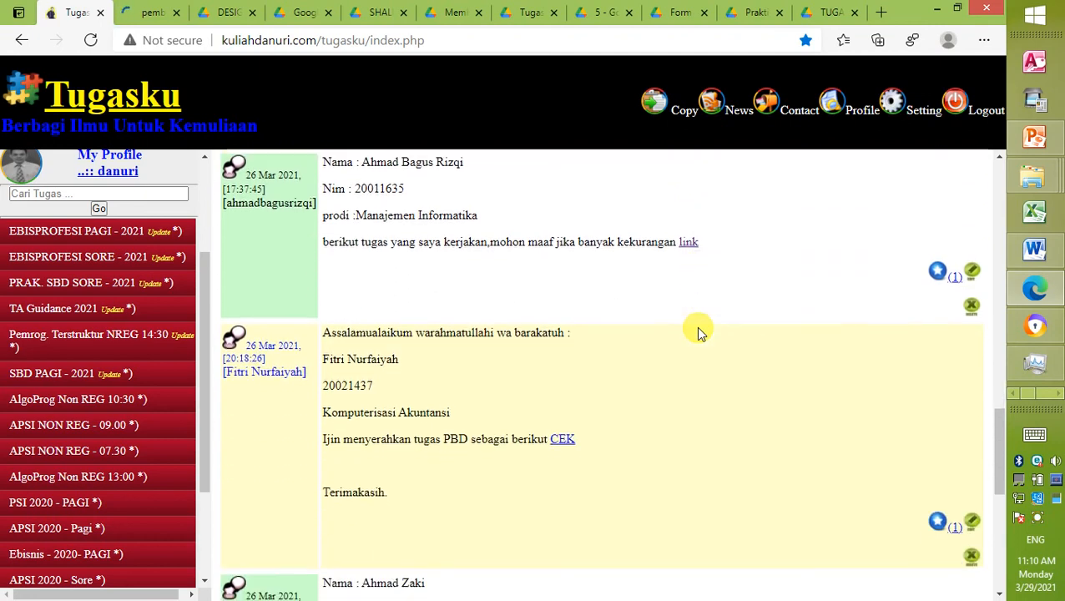
scroll(700, 332, down, 3)
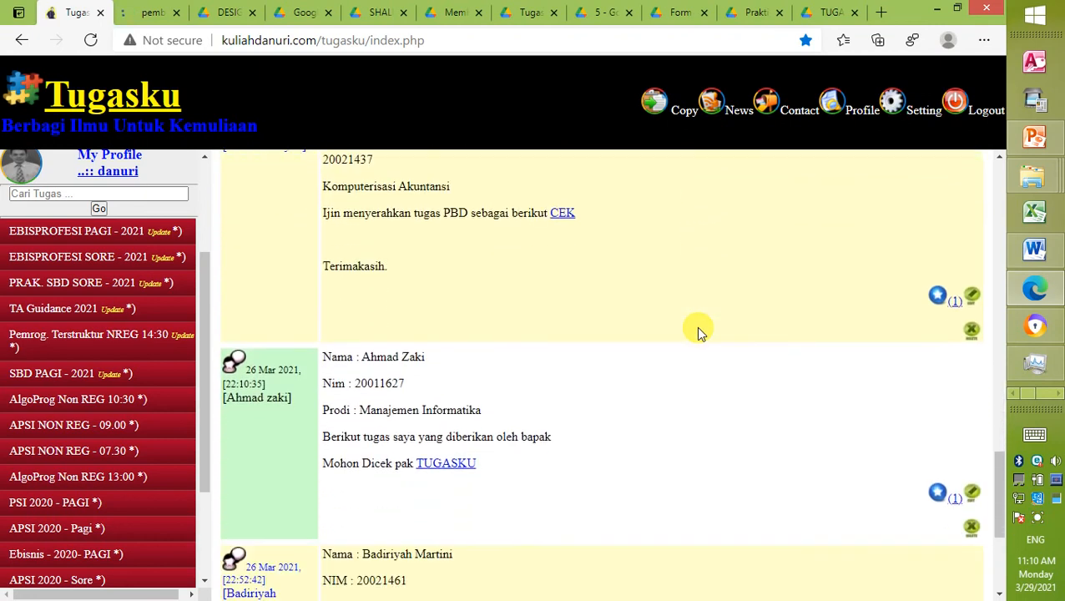
scroll(700, 332, down, 3)
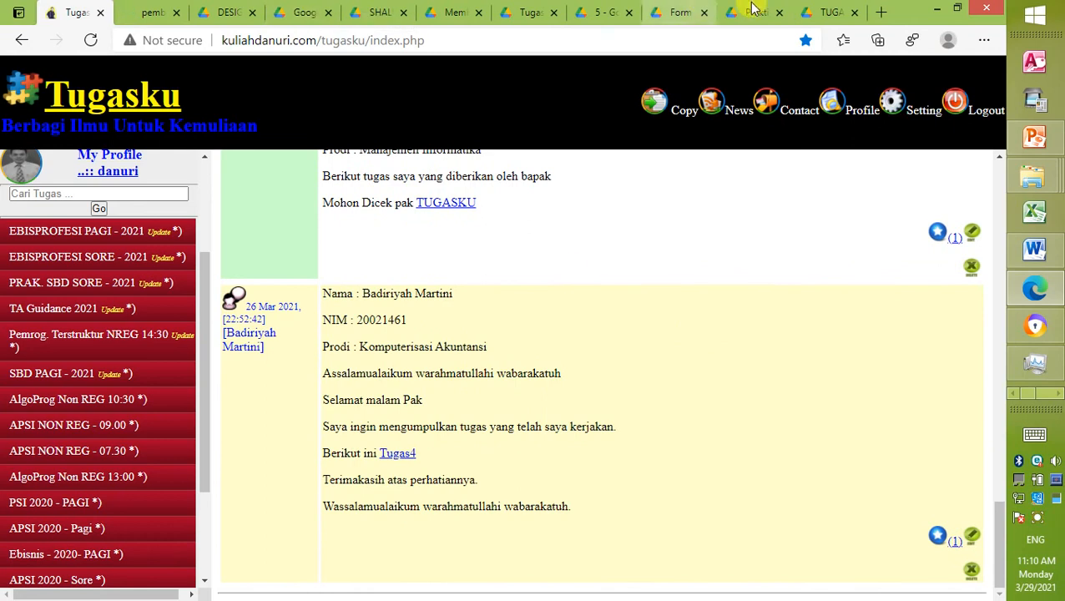
- Revisit the already opened TugasPBD folder and the Drive page of the submission posted at 12:26:00
click(532, 16)
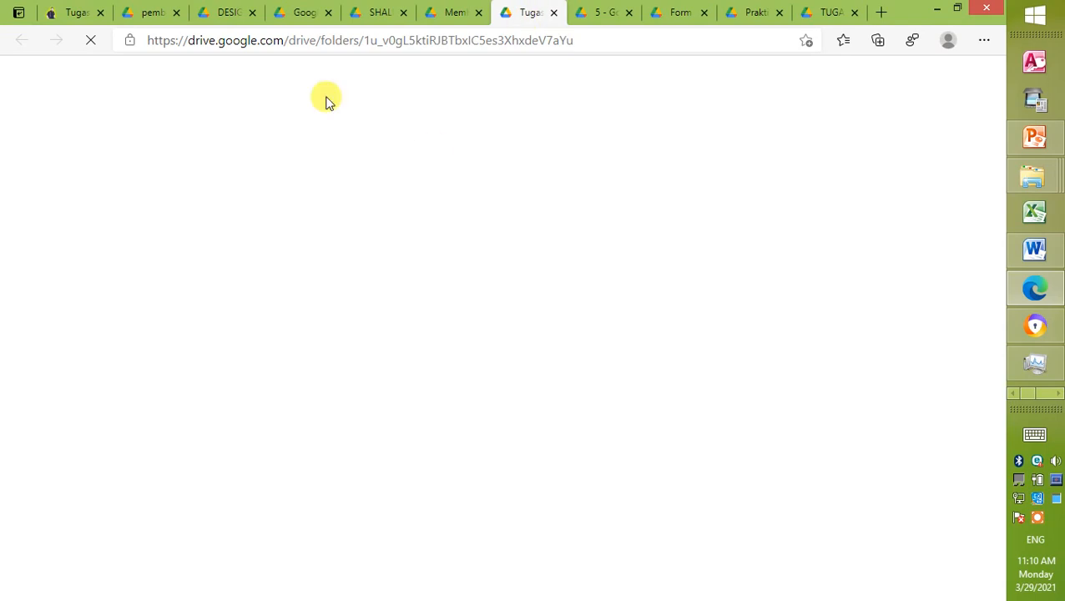
click(289, 17)
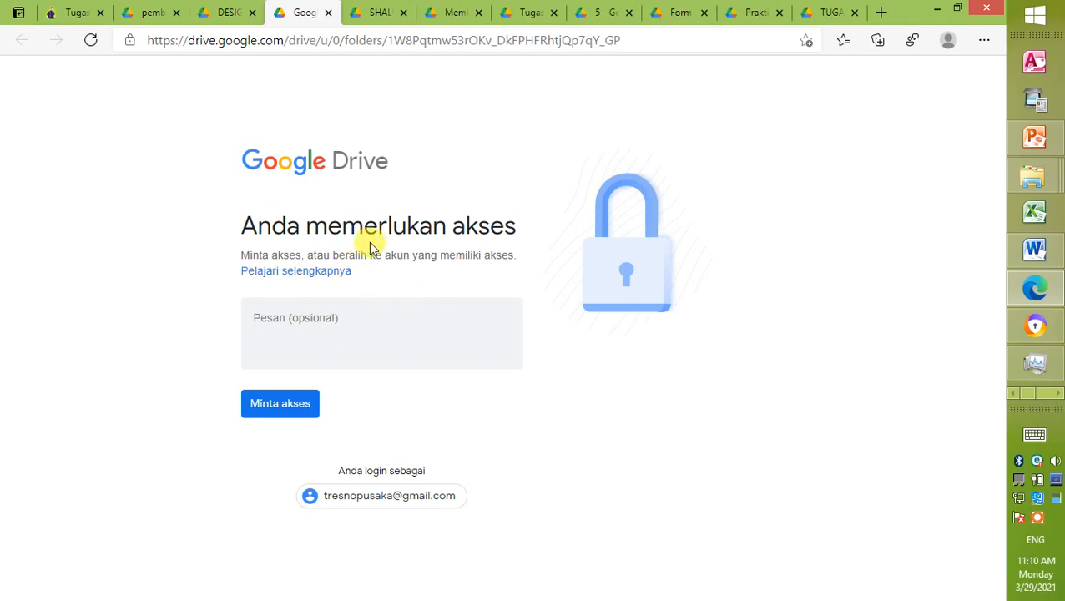
- Look over the open folders 5, TugasPBD and Membuat Rancangan dan Form Design, previewing both LANGKAH LANGKAH PDFs in TugasPBD
click(592, 14)
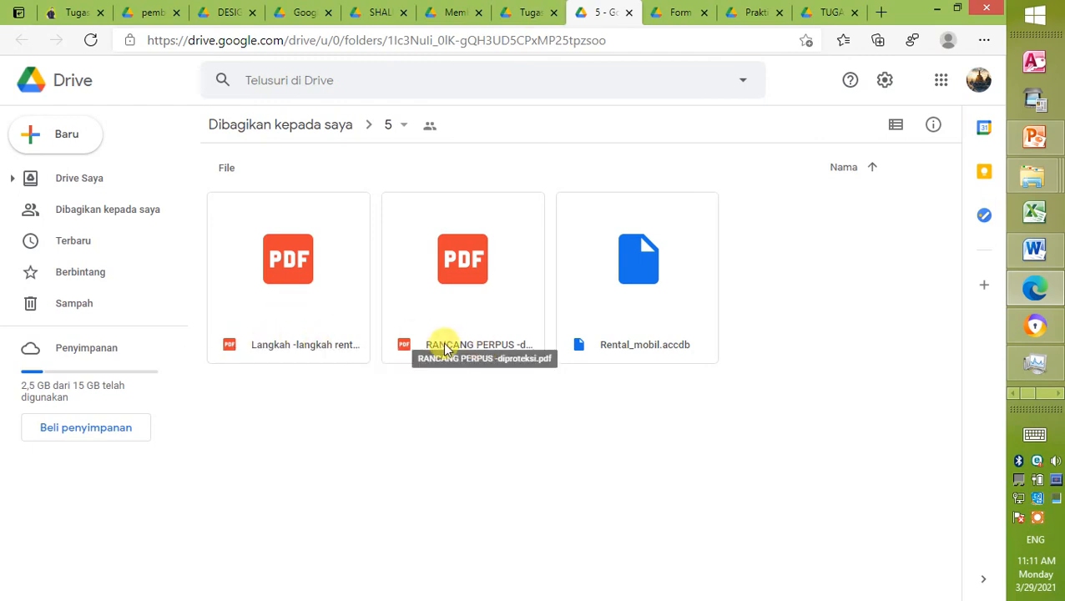
click(525, 15)
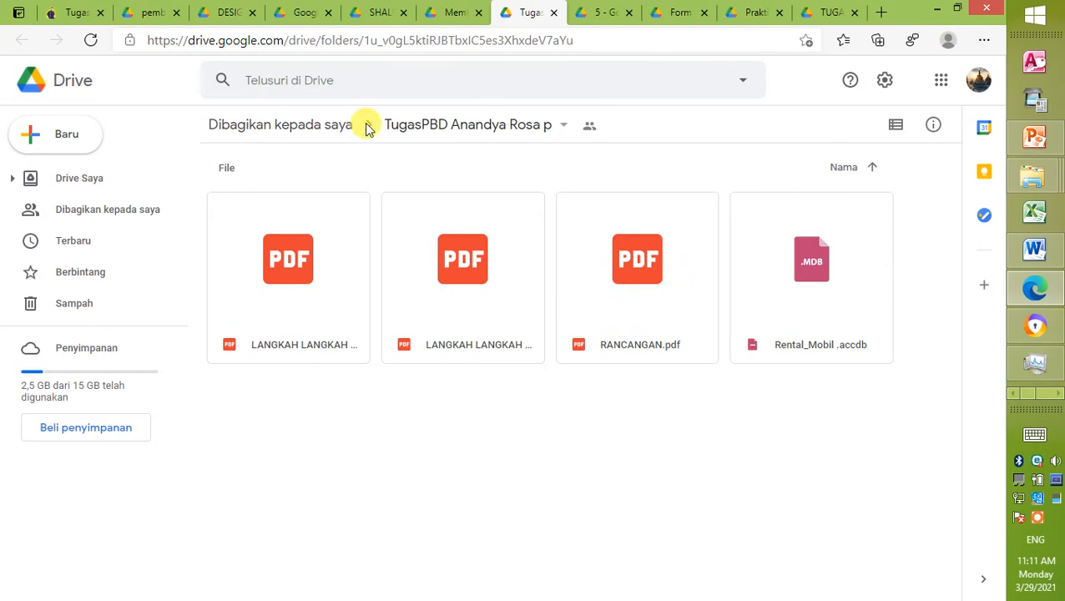
double_click(468, 289)
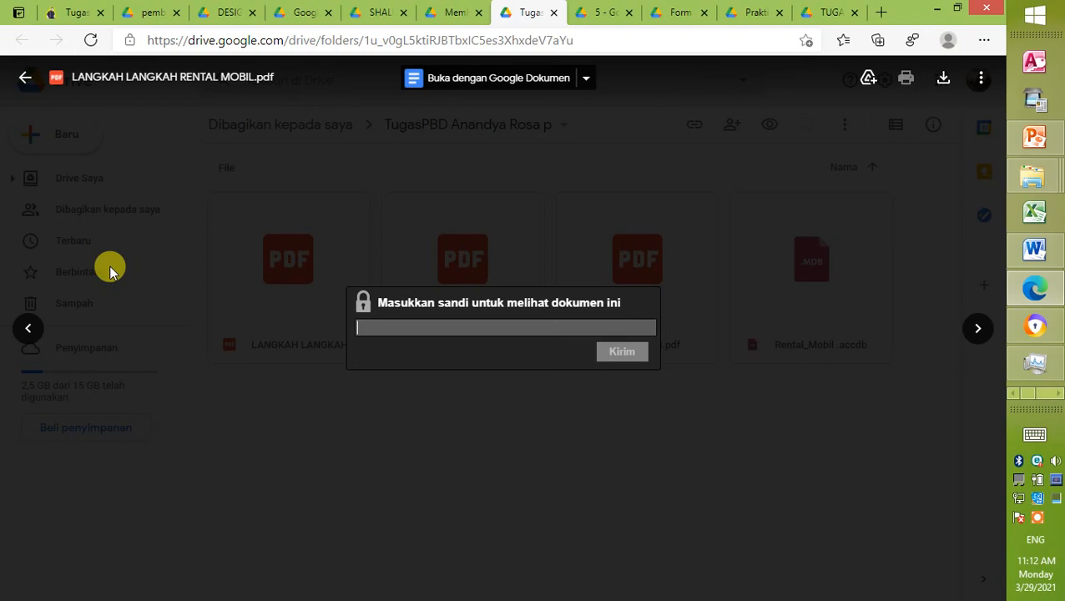
click(26, 331)
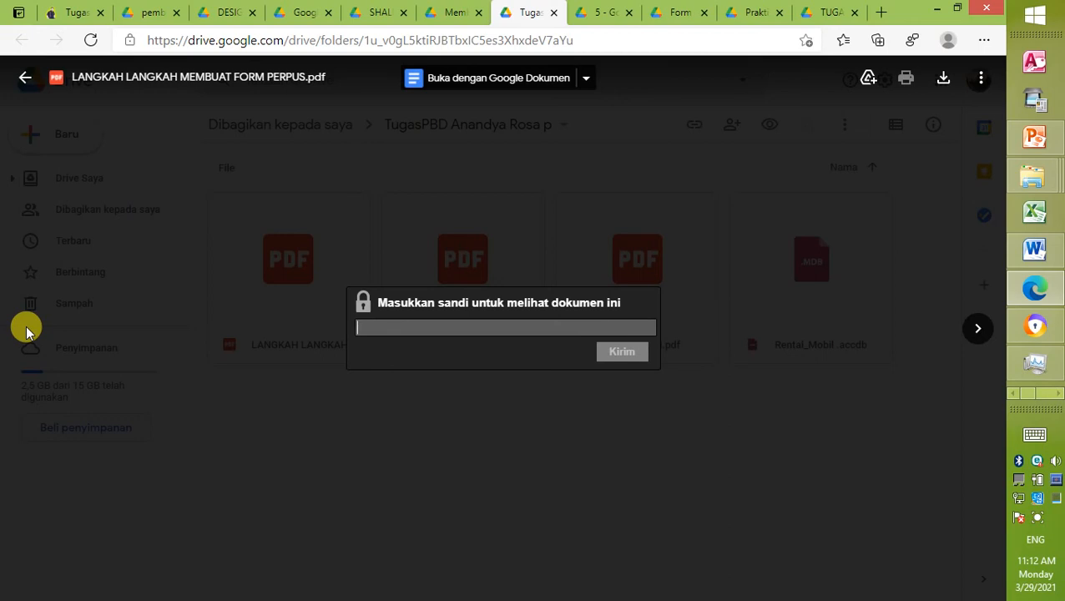
click(25, 78)
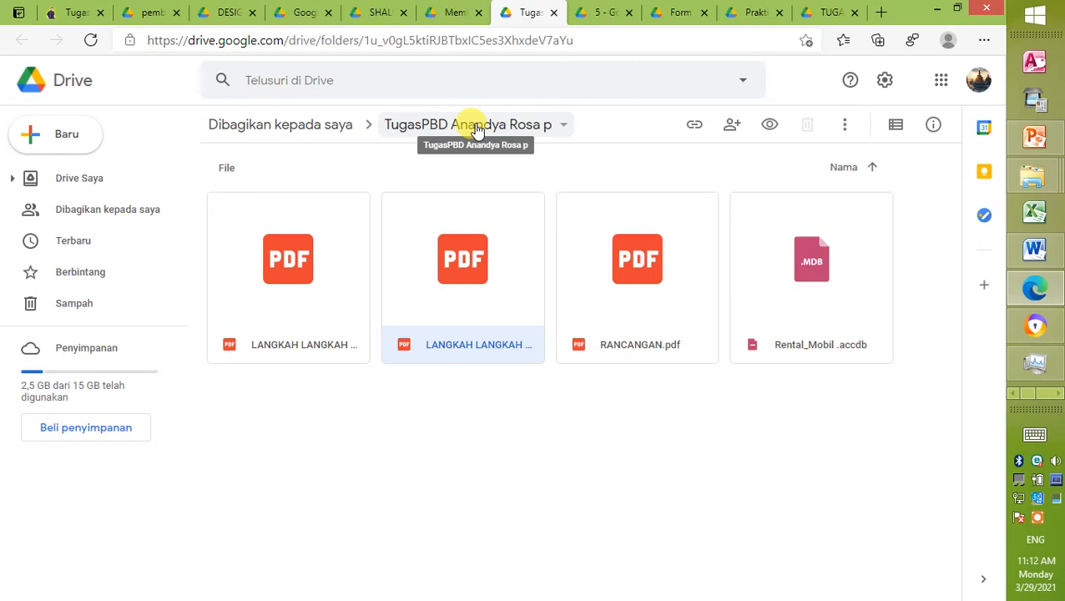
click(454, 13)
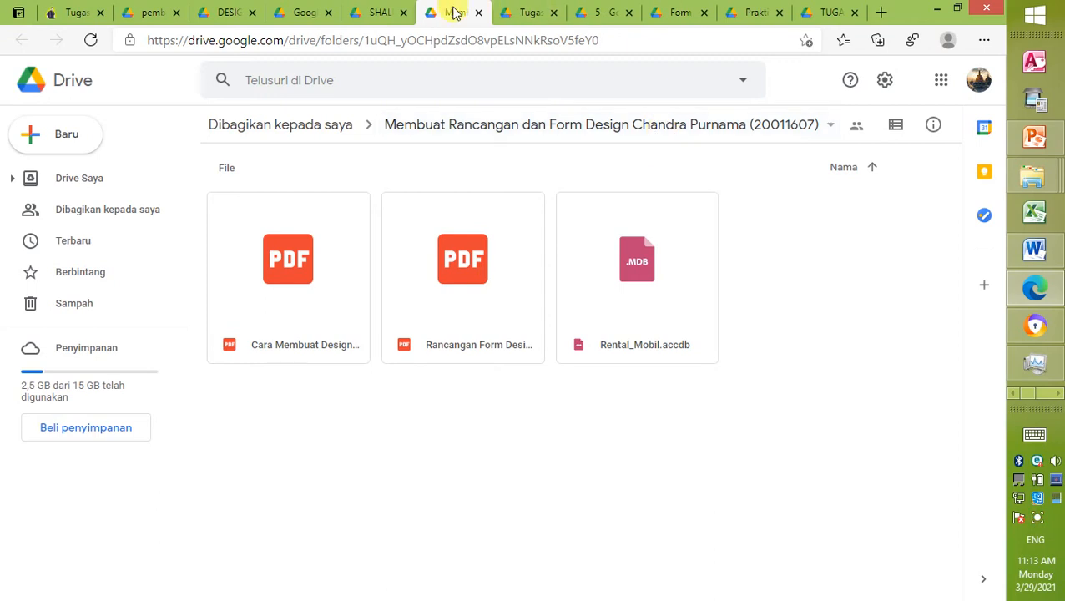
- Go to the already opened TUGAS 4 folder and download its Rental_mobil.accdb database
click(377, 17)
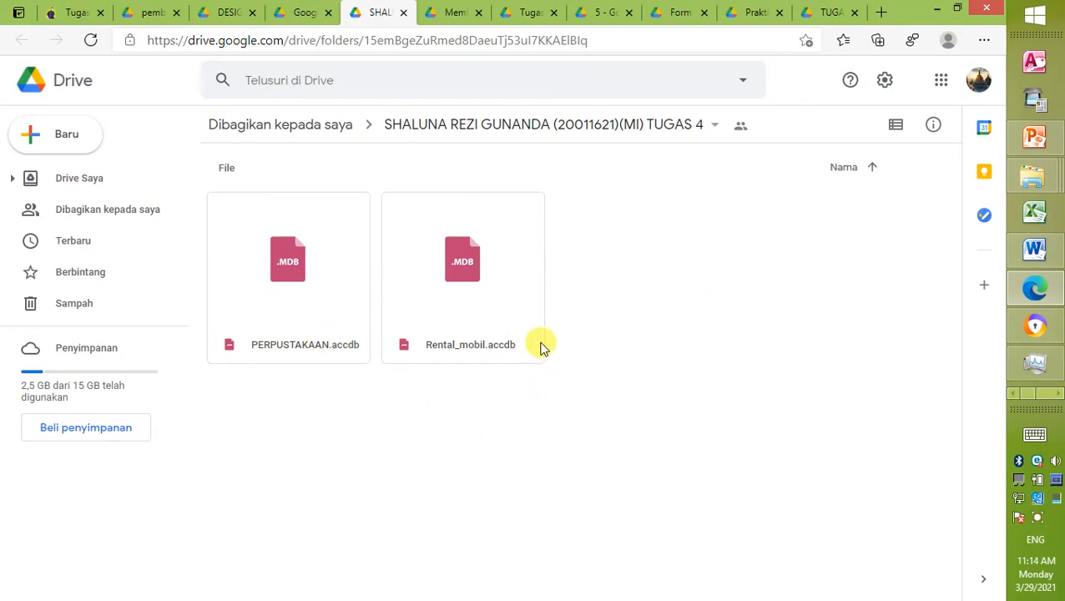
click(480, 279)
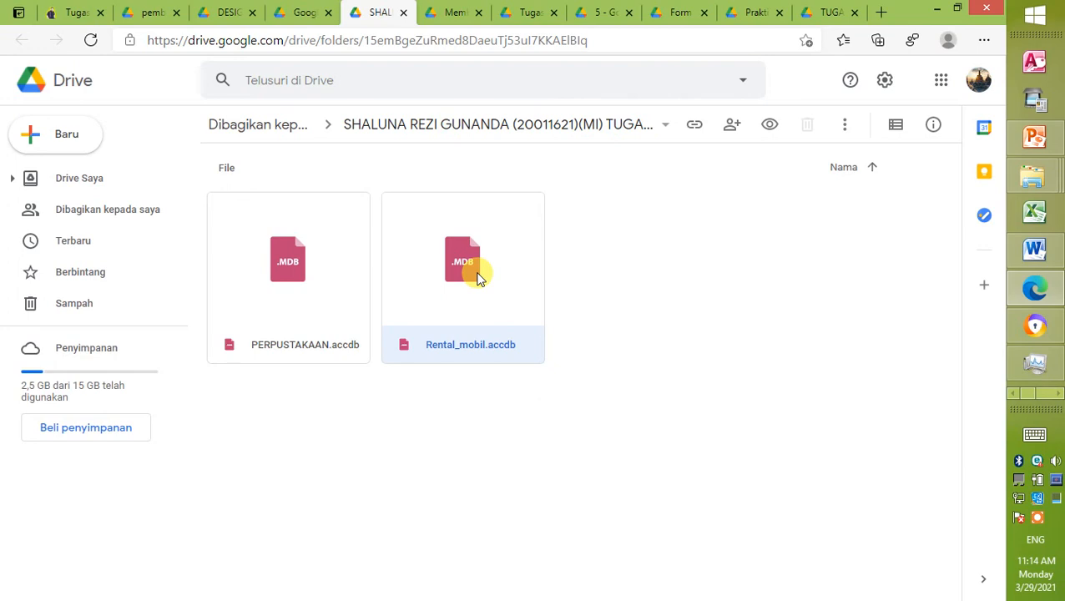
double_click(480, 279)
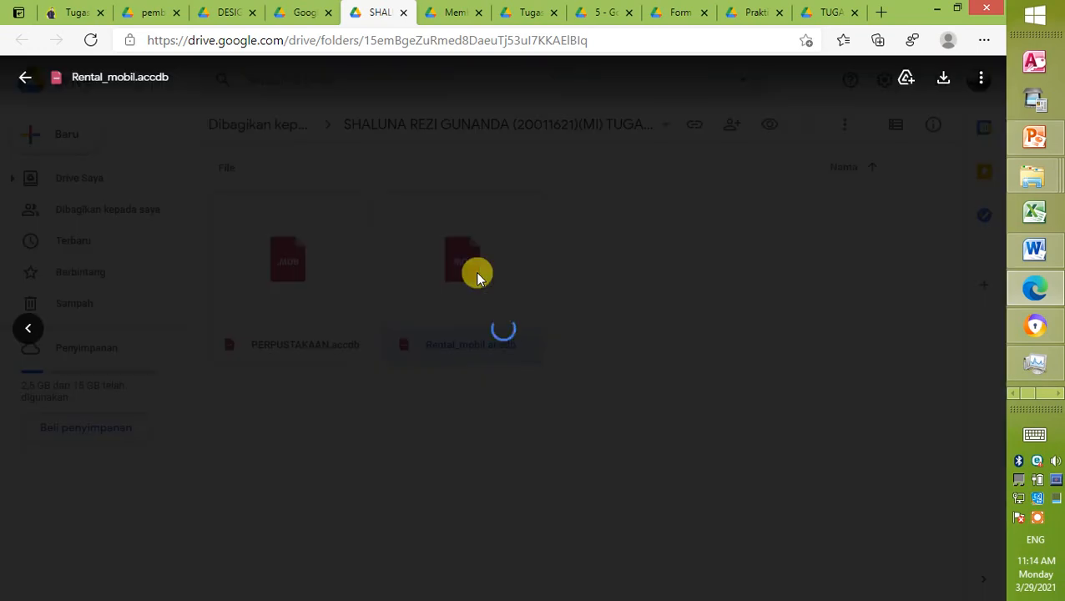
click(418, 294)
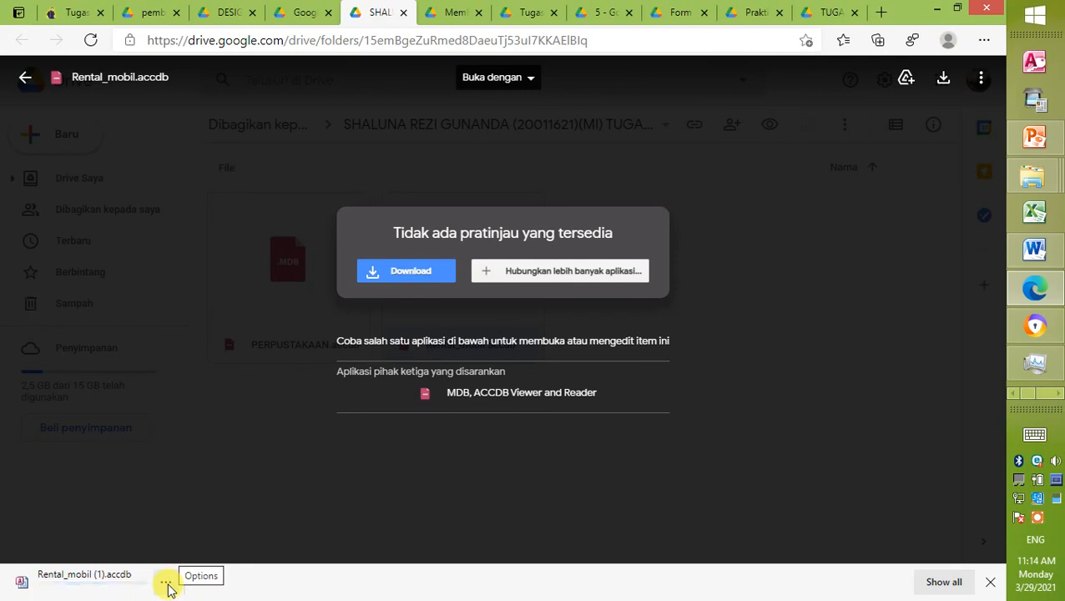
- Open the downloaded Rental_mobil (1).accdb in Microsoft Access and enable its content
click(166, 583)
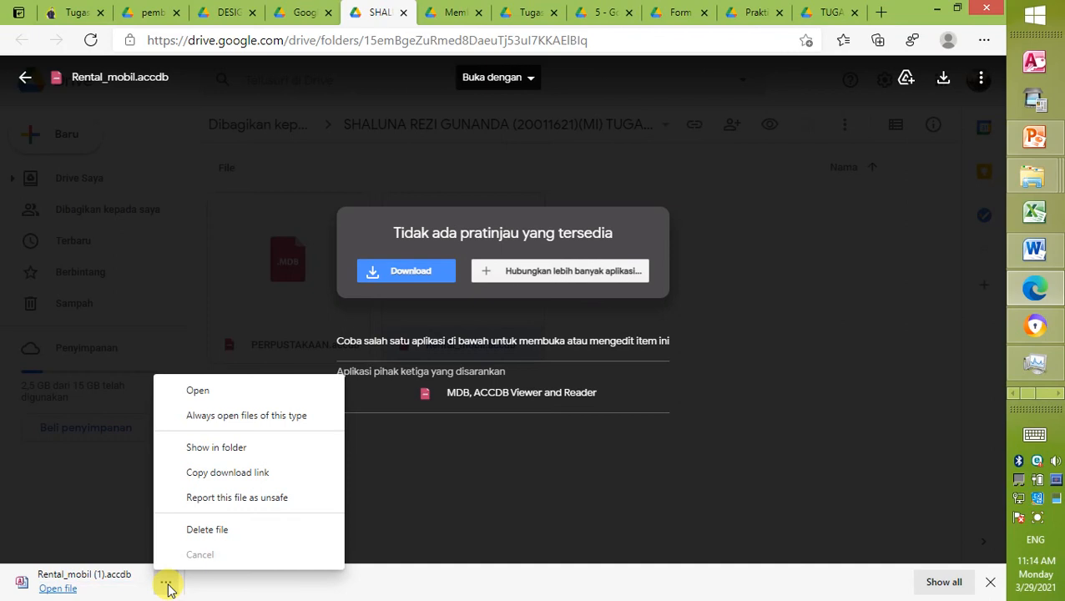
click(52, 589)
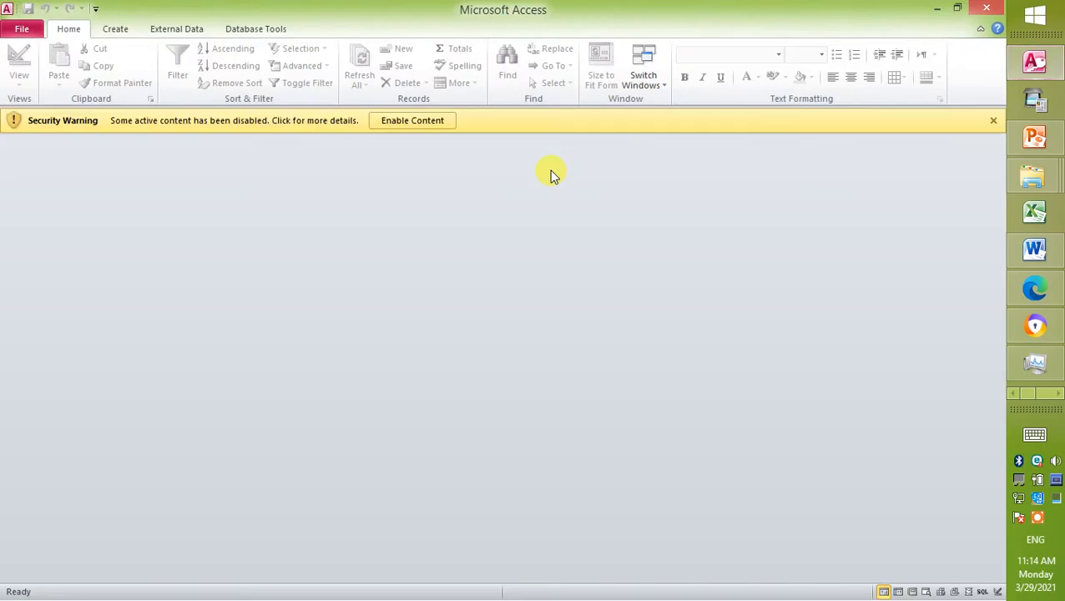
click(410, 121)
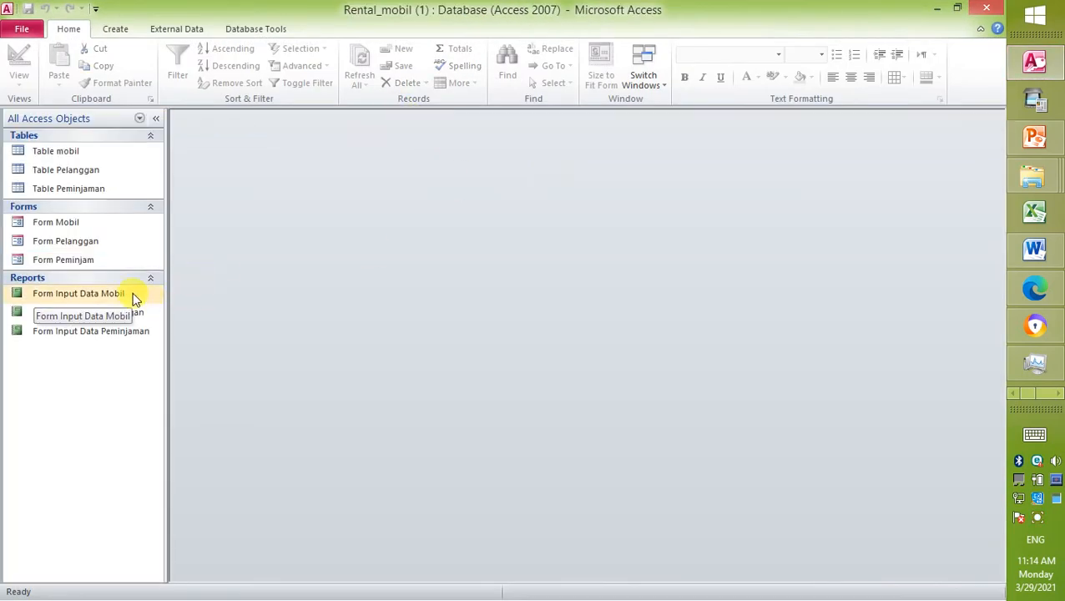
- Open Table mobil, Table Pelanggan and Table Peminjaman to inspect their records
click(60, 152)
double_click(60, 152)
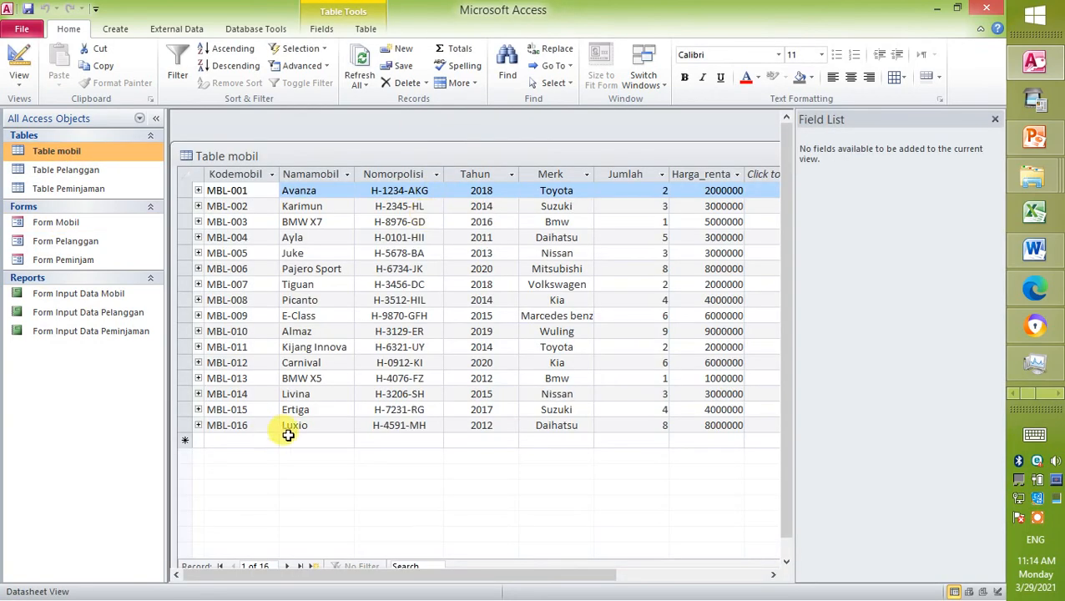
double_click(85, 173)
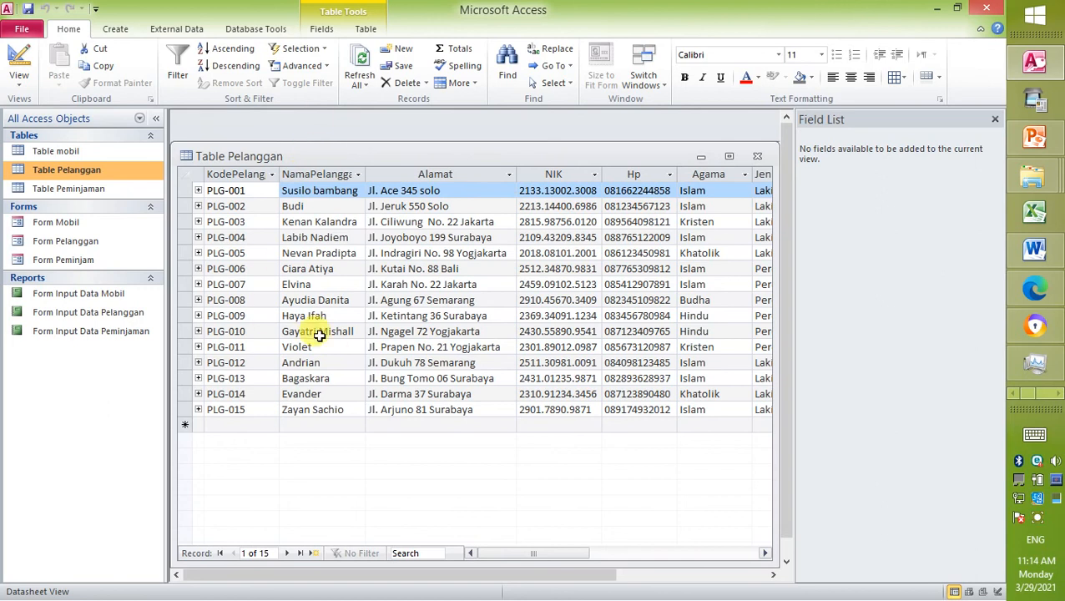
double_click(136, 188)
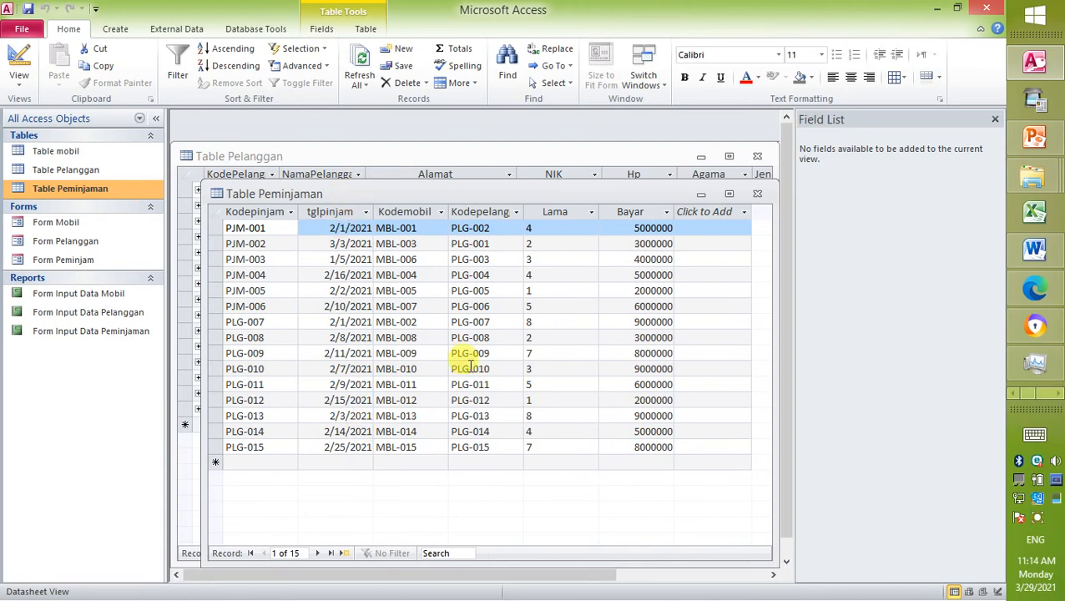
- View Form Mobil, Form Pelanggan and Form Peminjam, along with the Form Input Data Mobil report
double_click(104, 226)
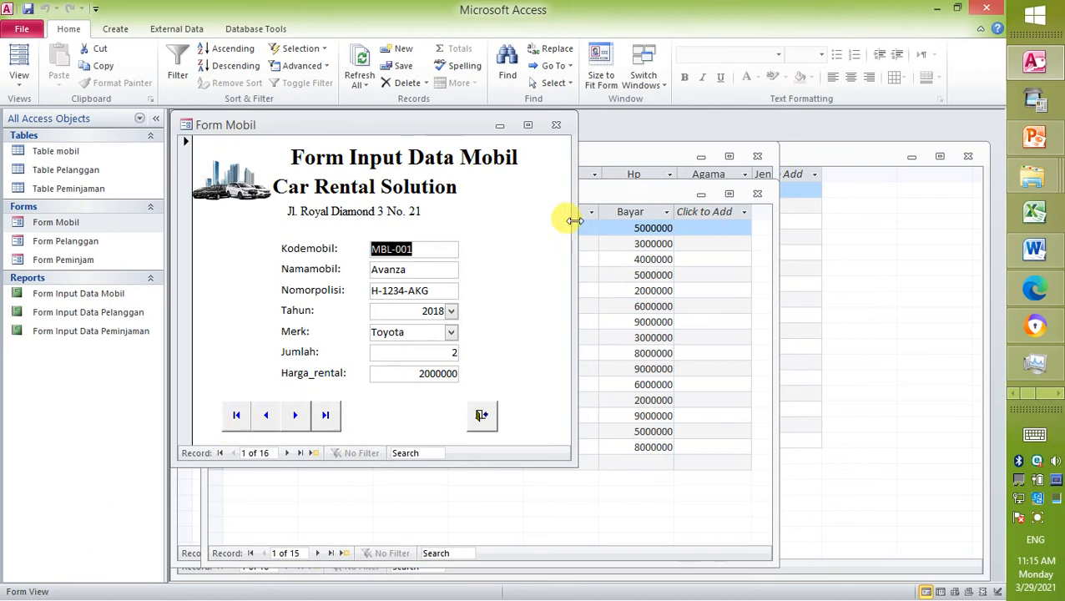
double_click(90, 242)
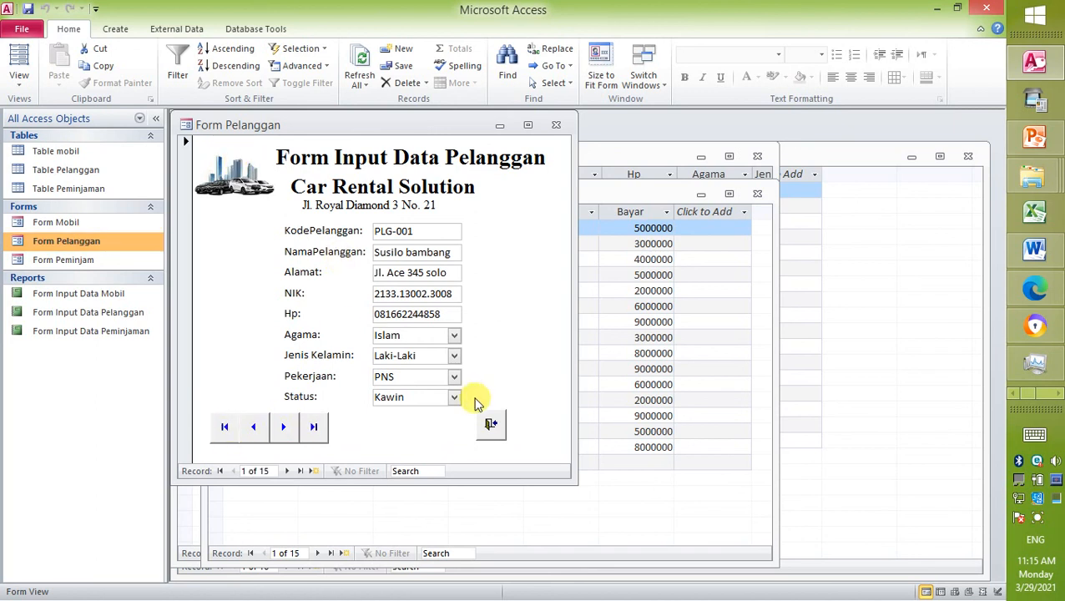
click(107, 262)
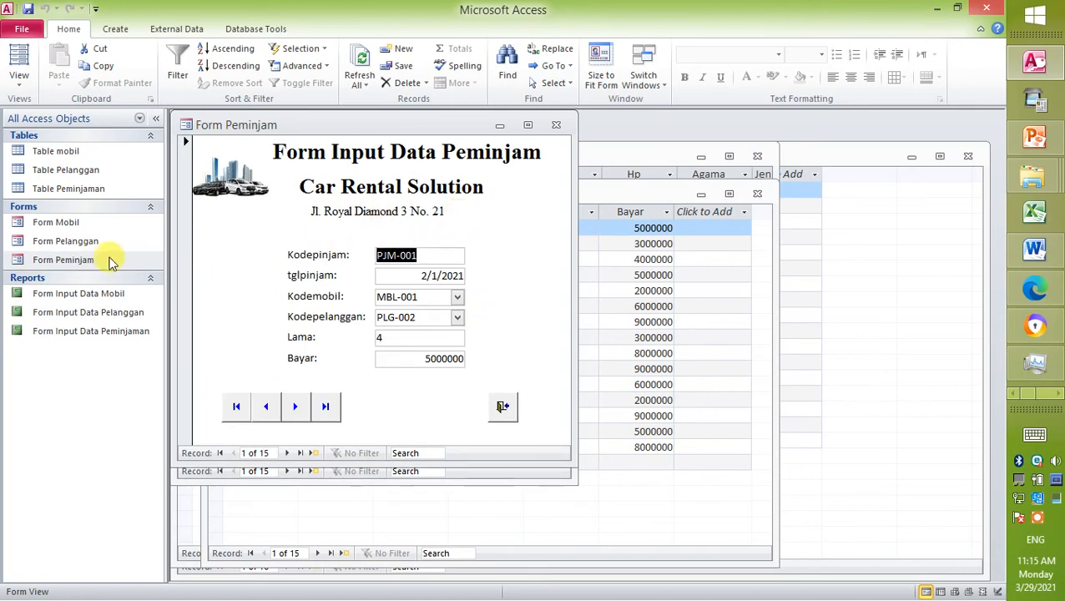
click(103, 298)
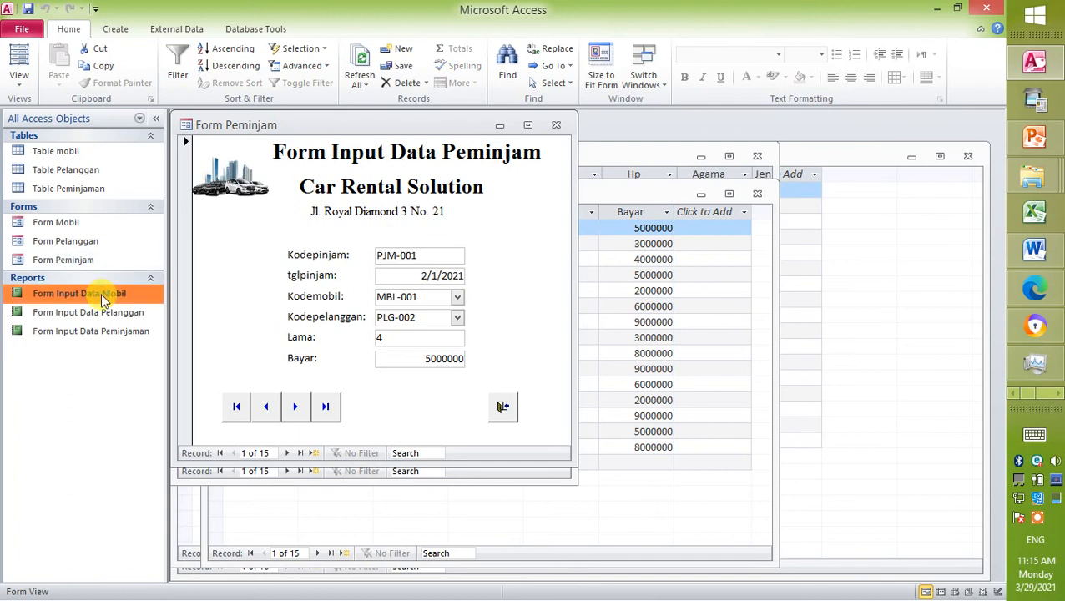
double_click(103, 297)
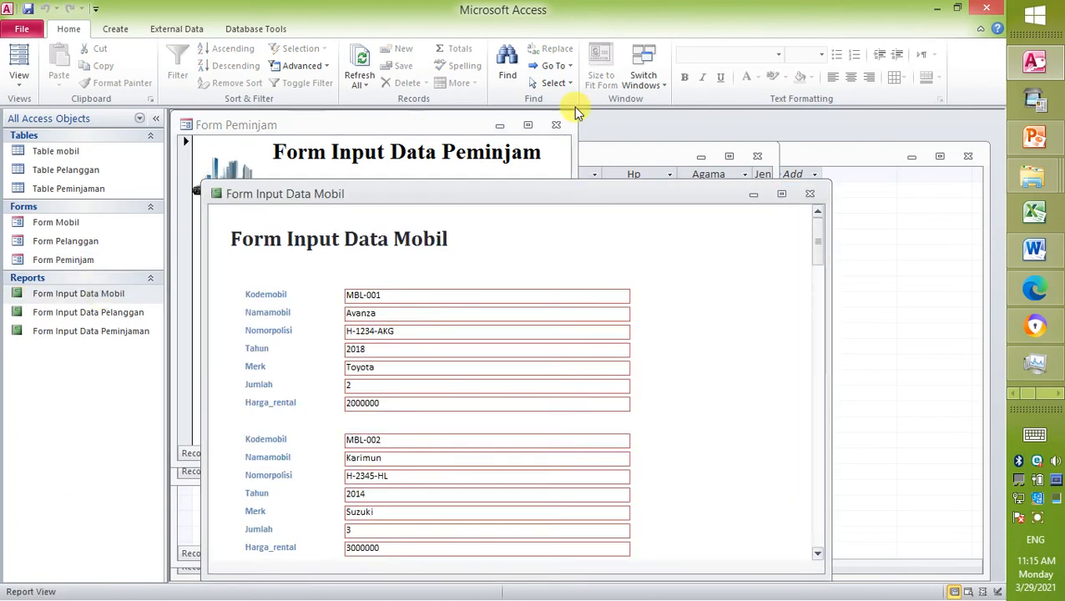
- Close the Form Input Data Mobil report, the three forms, the Field List and all three tables
click(810, 194)
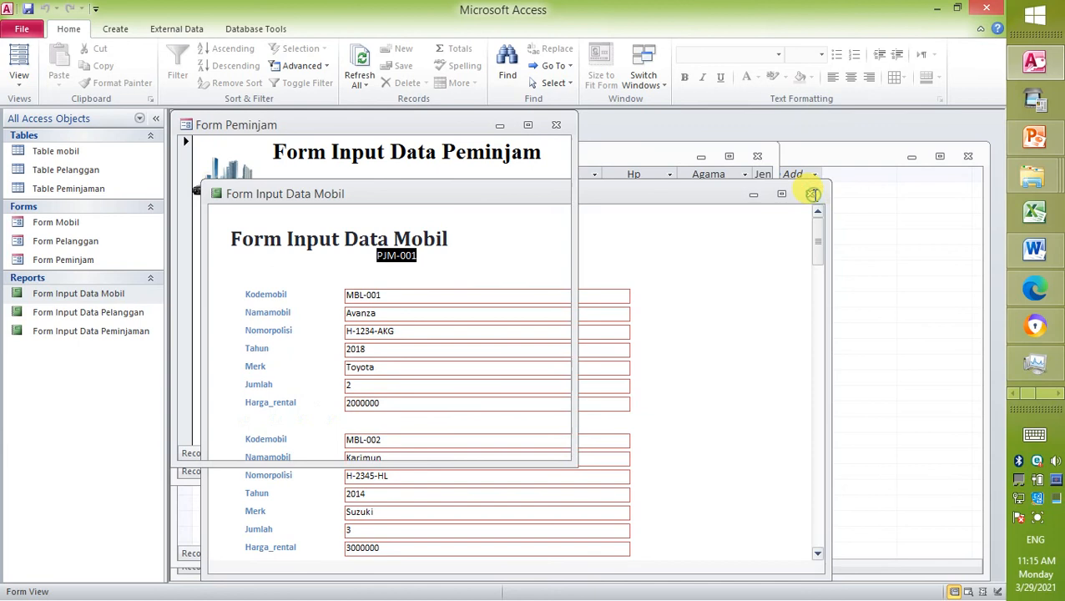
click(557, 126)
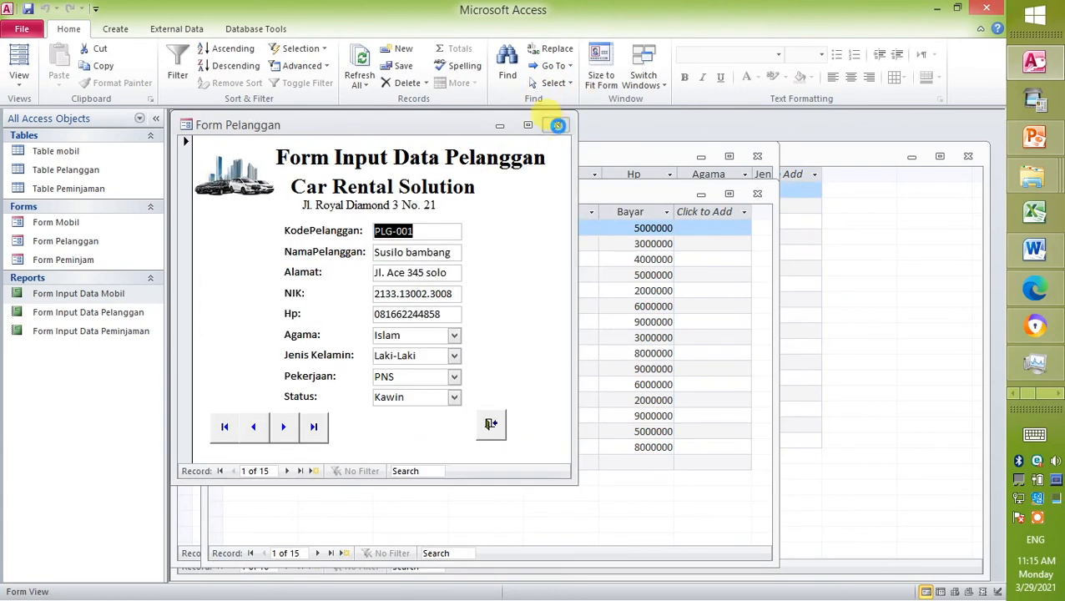
click(556, 126)
click(557, 126)
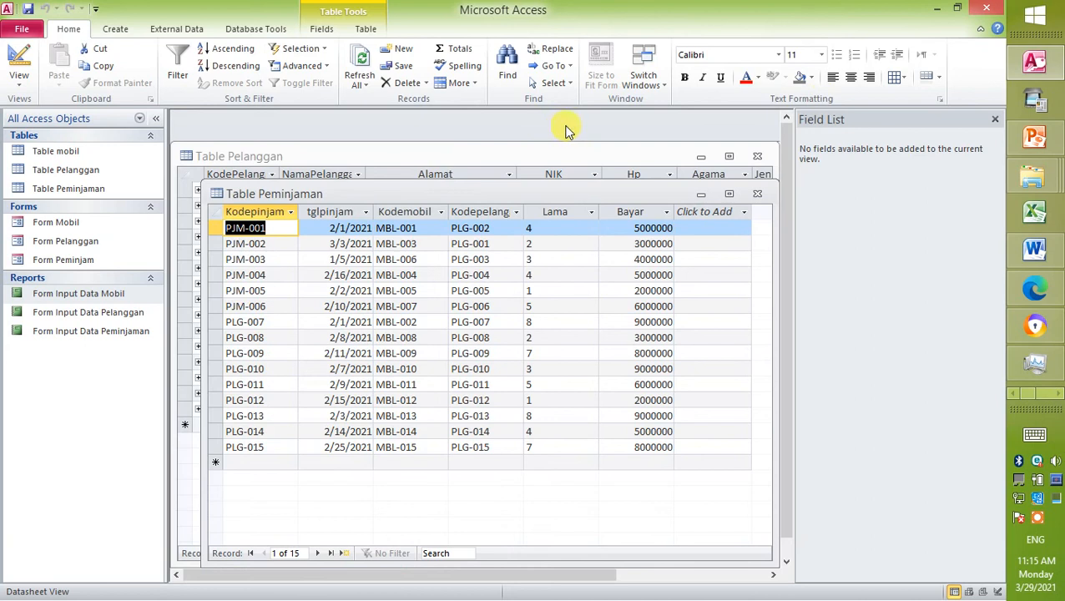
click(998, 123)
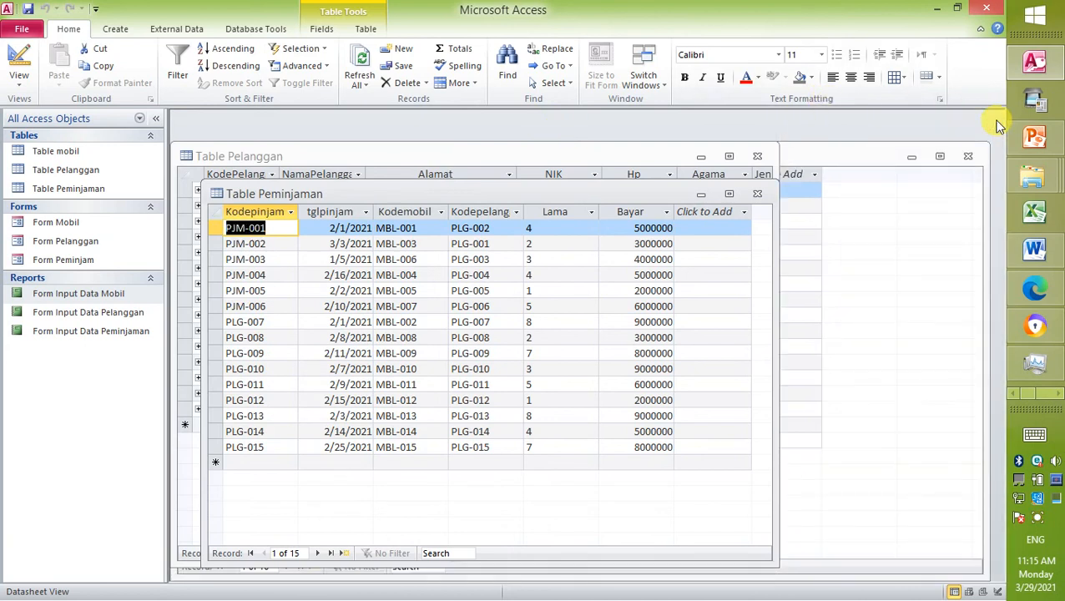
click(971, 158)
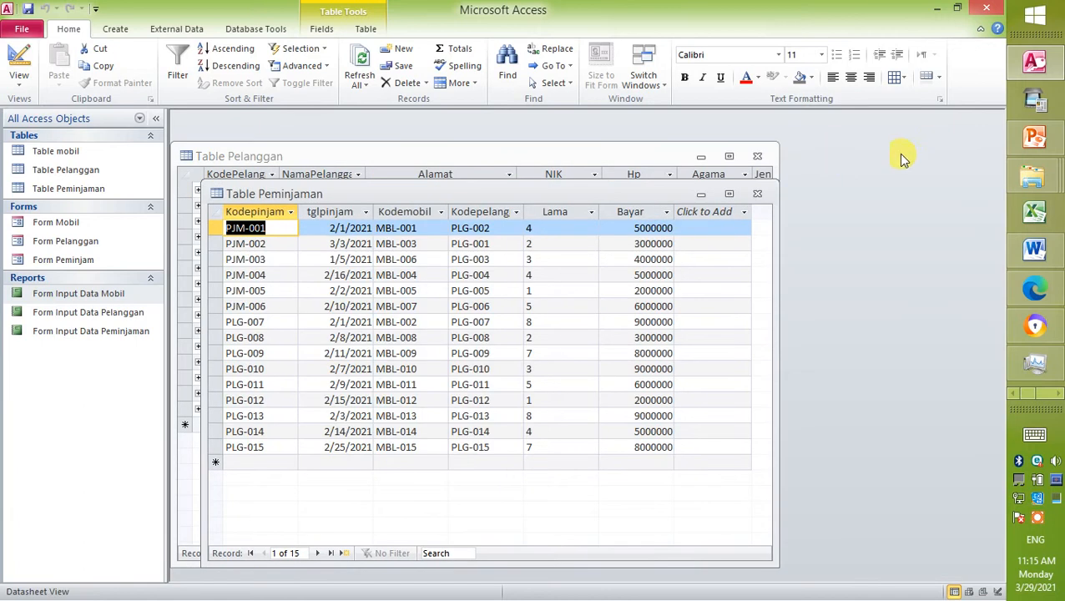
click(758, 157)
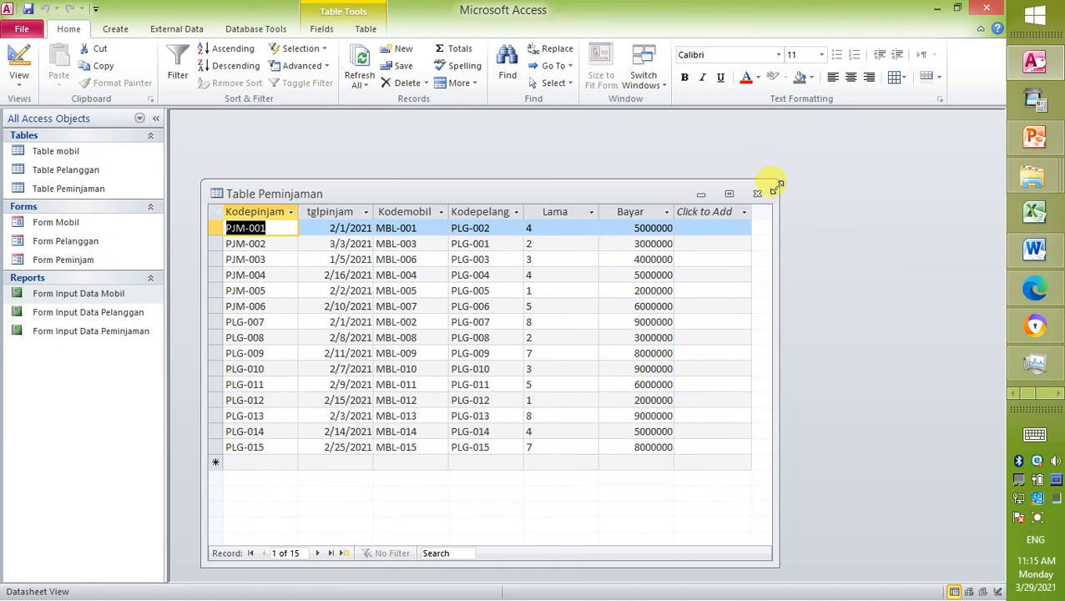
click(758, 193)
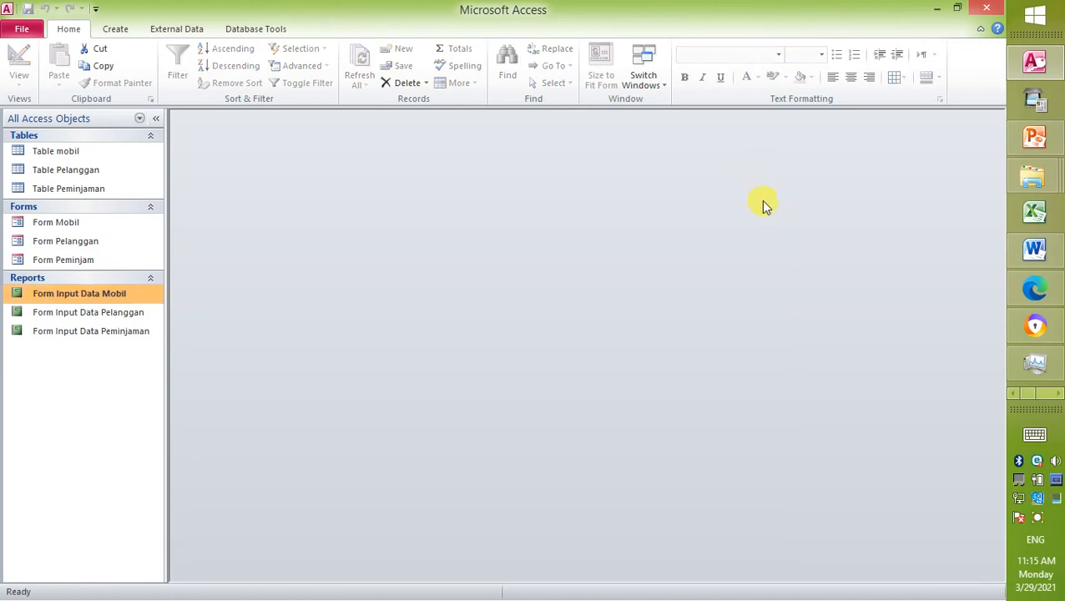
- Reopen Form Mobil, enlarge its window to check the layout, and close the form
double_click(101, 228)
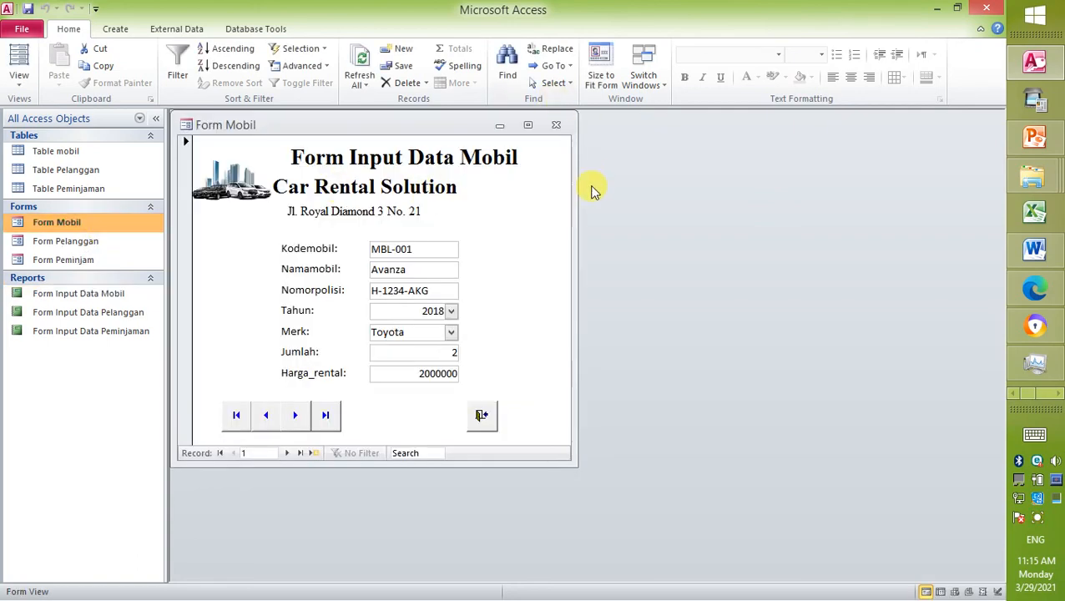
drag(572, 463, 820, 553)
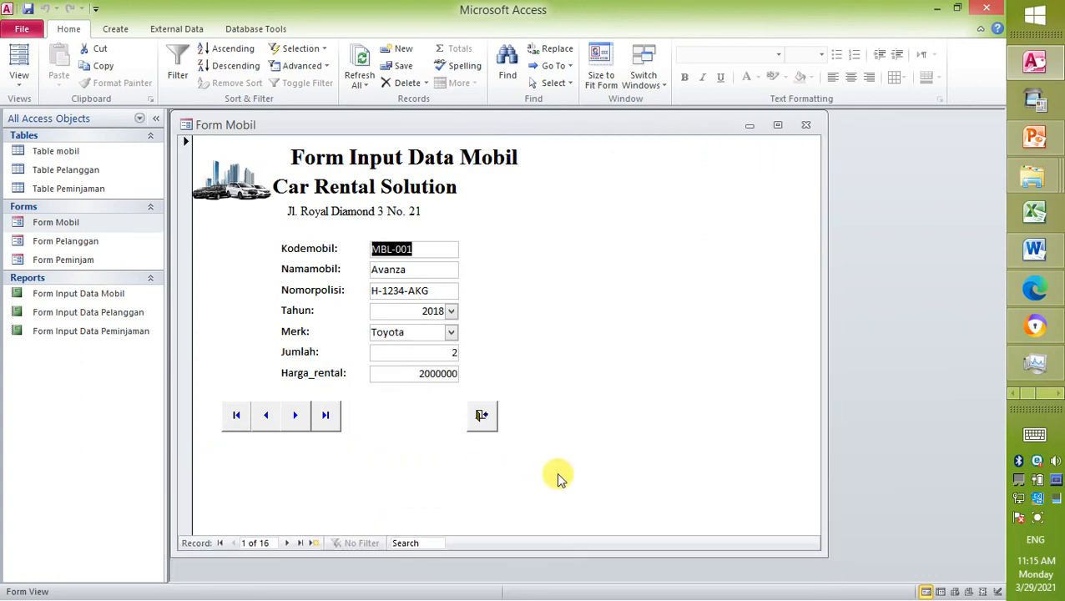
click(808, 127)
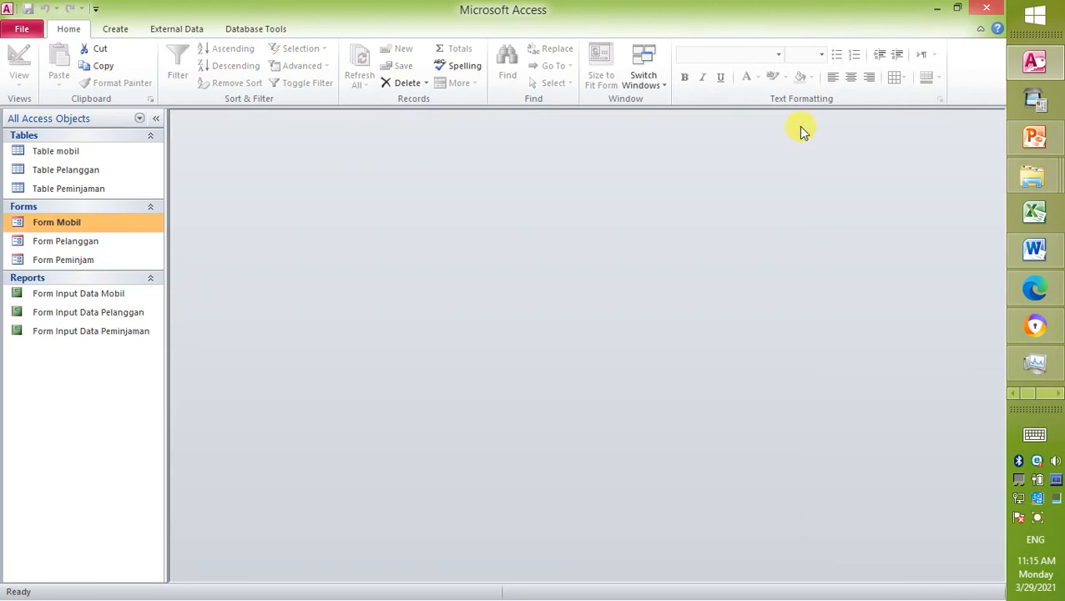
- Open Form Mobil in Design View and widen its Detail area to about 7.8 on the horizontal ruler
right_click(99, 231)
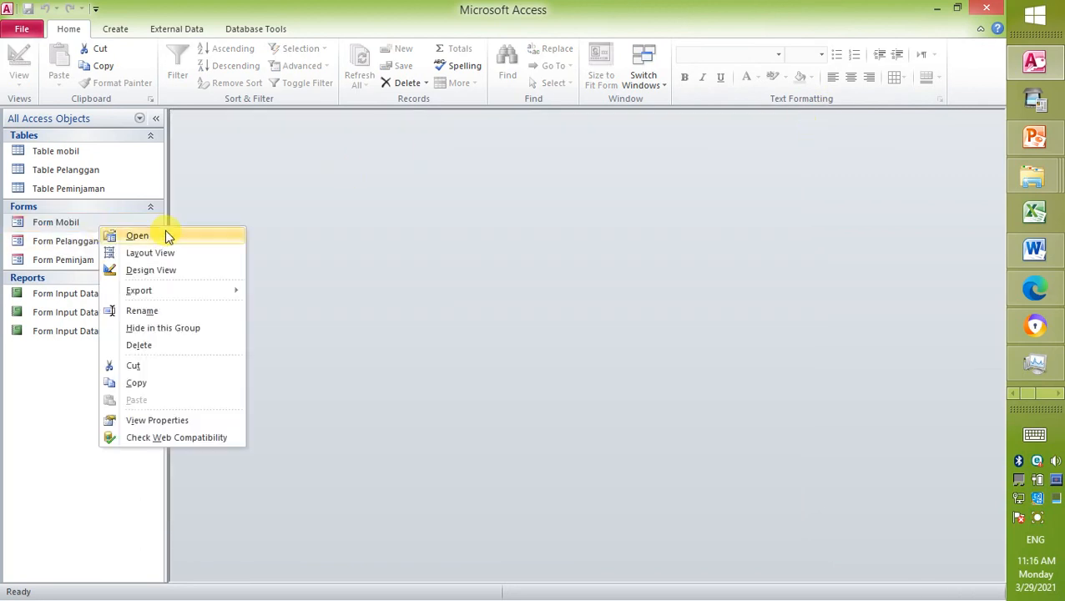
click(175, 270)
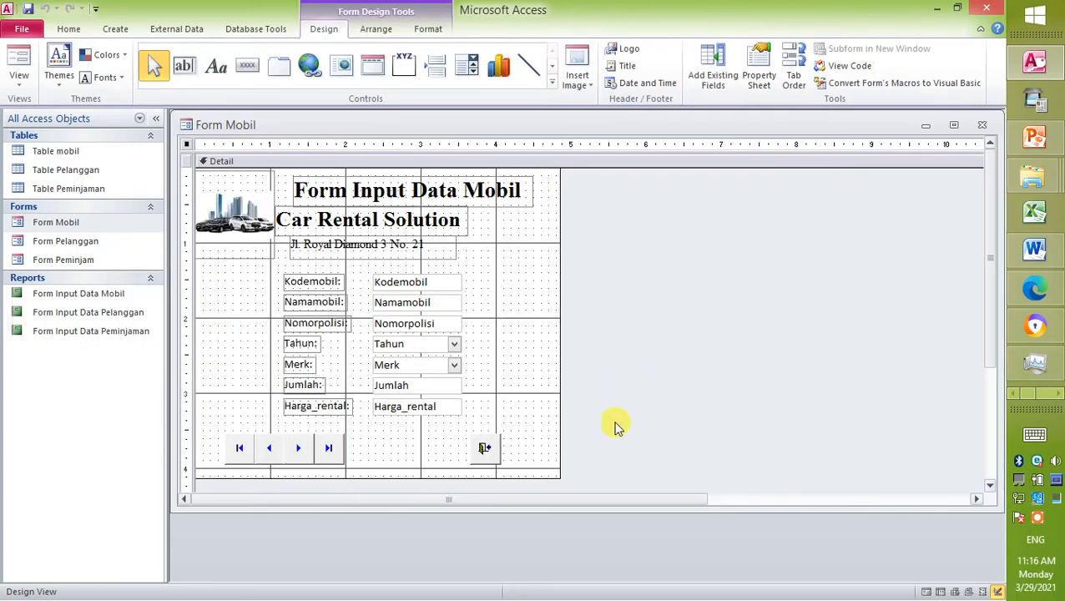
drag(559, 477, 783, 482)
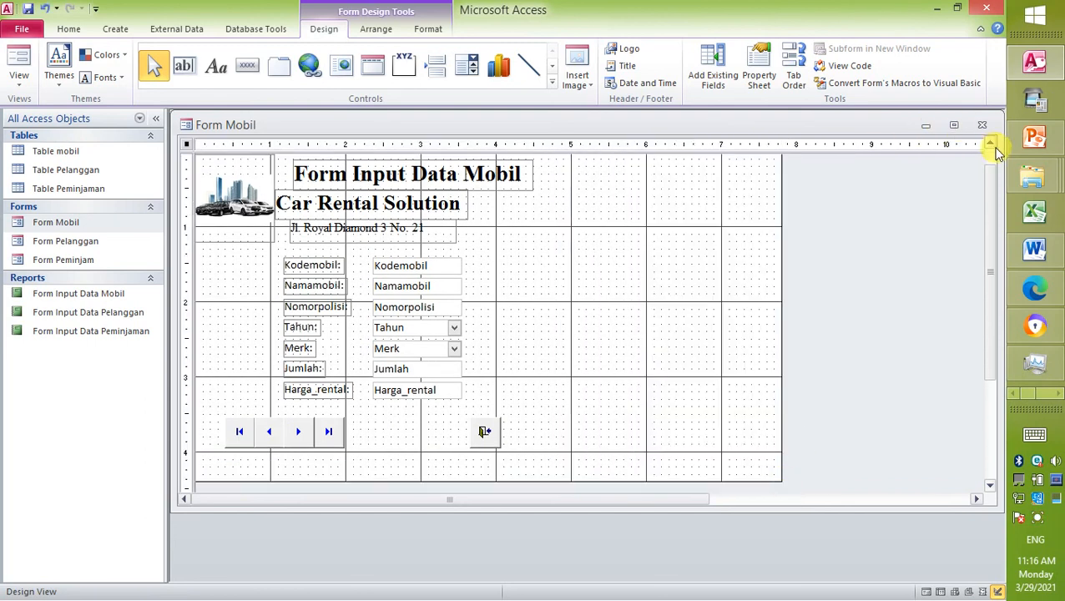
click(991, 147)
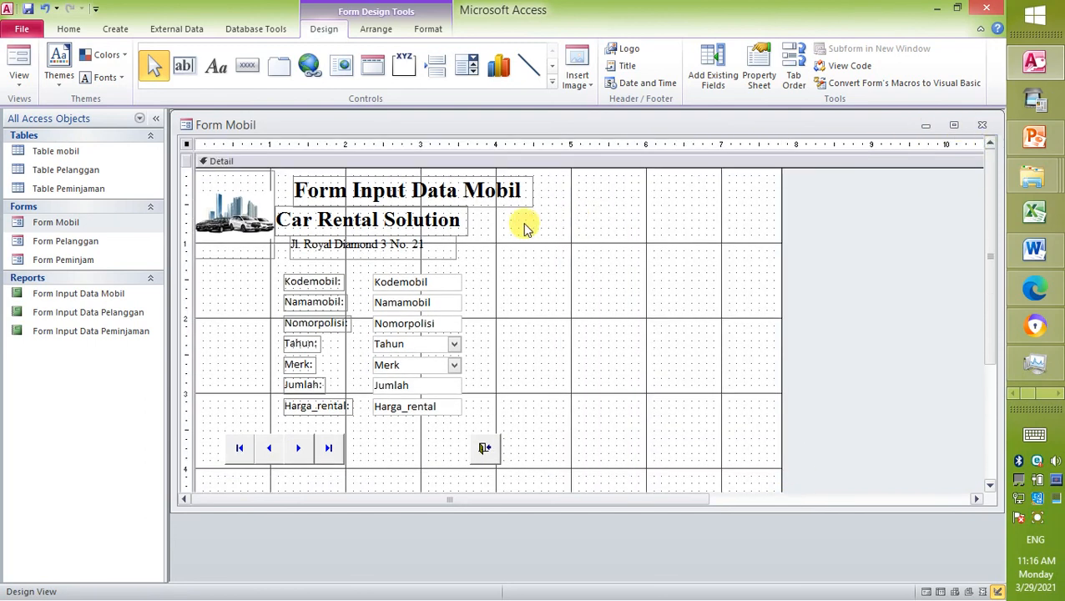
- Shift the Form Input Data Mobil and Car Rental Solution labels away from the logo, starting both at about 2 on the horizontal ruler
drag(468, 202, 523, 193)
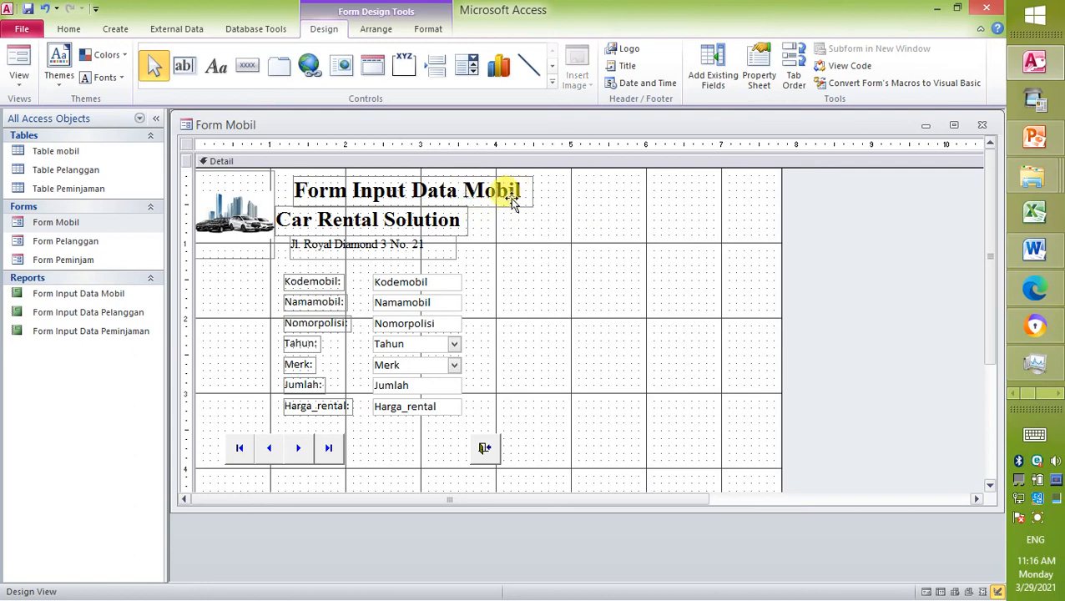
drag(438, 227, 509, 219)
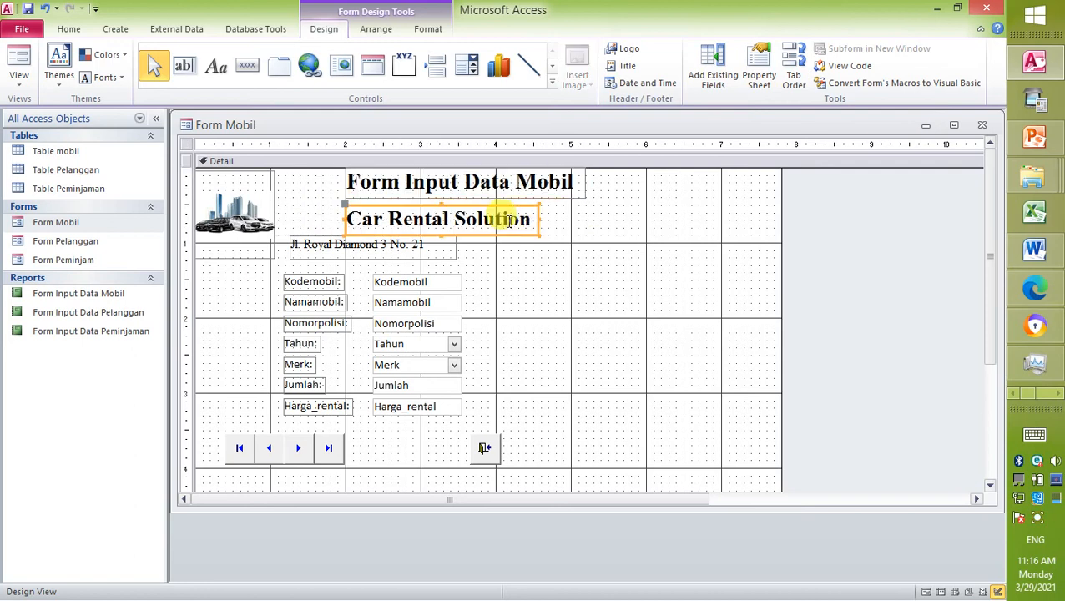
click(442, 185)
double_click(432, 186)
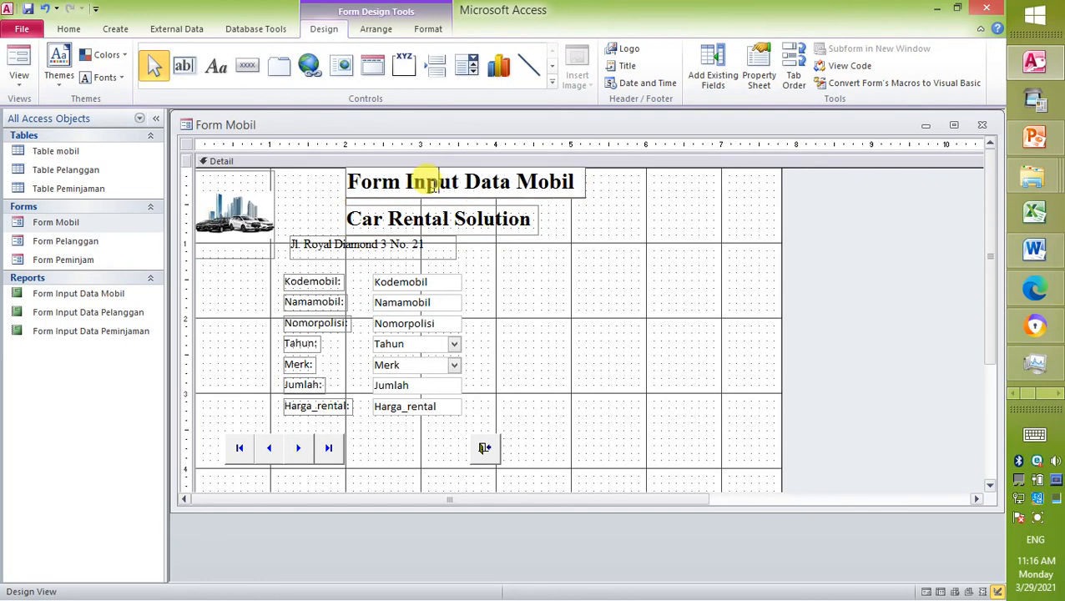
click(433, 183)
key(ctrl+a)
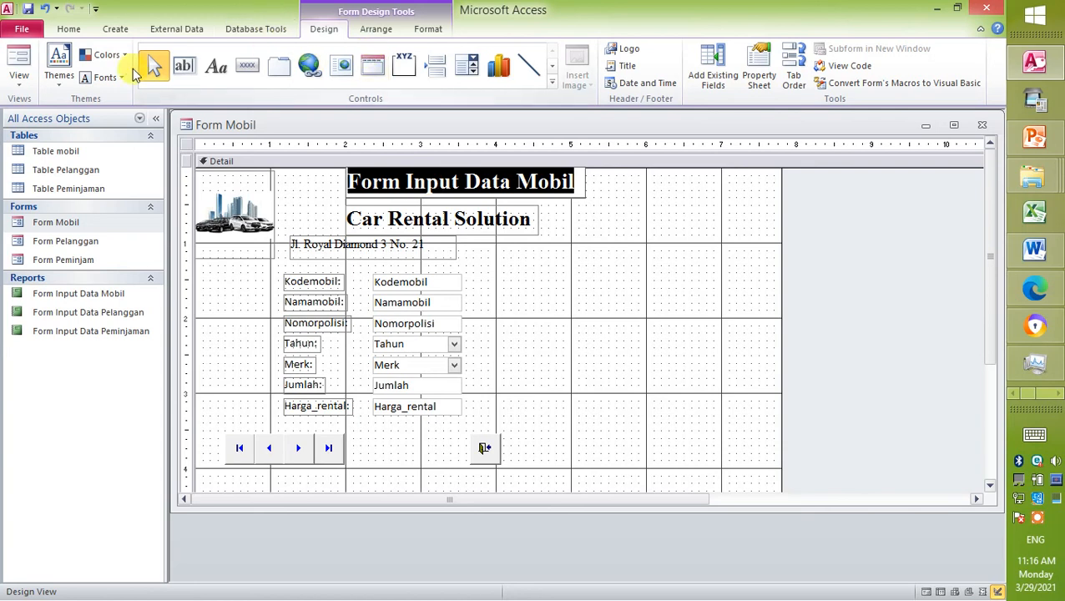
click(72, 30)
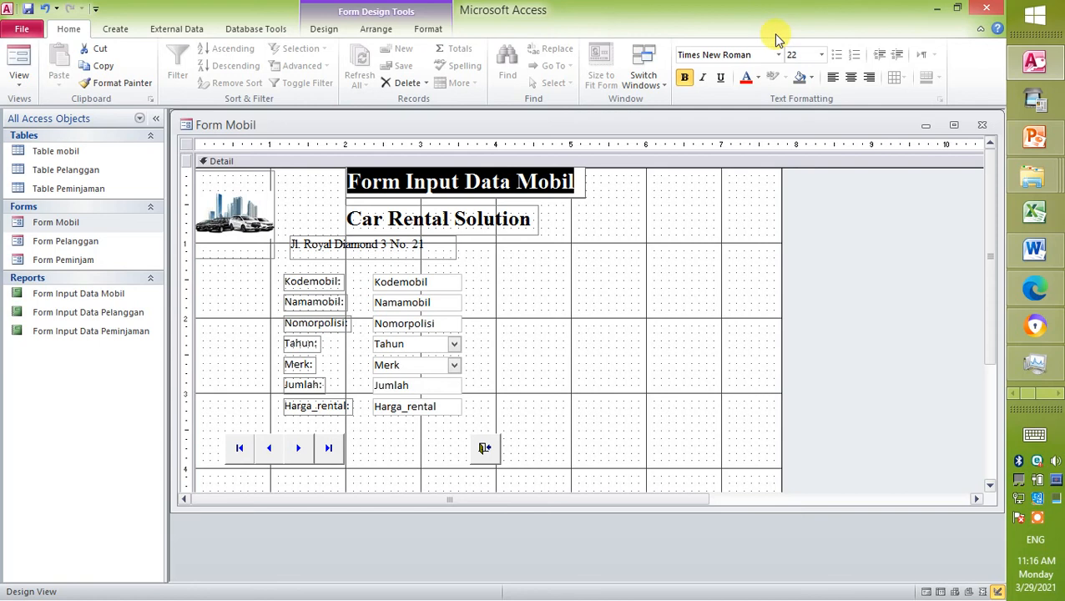
click(756, 79)
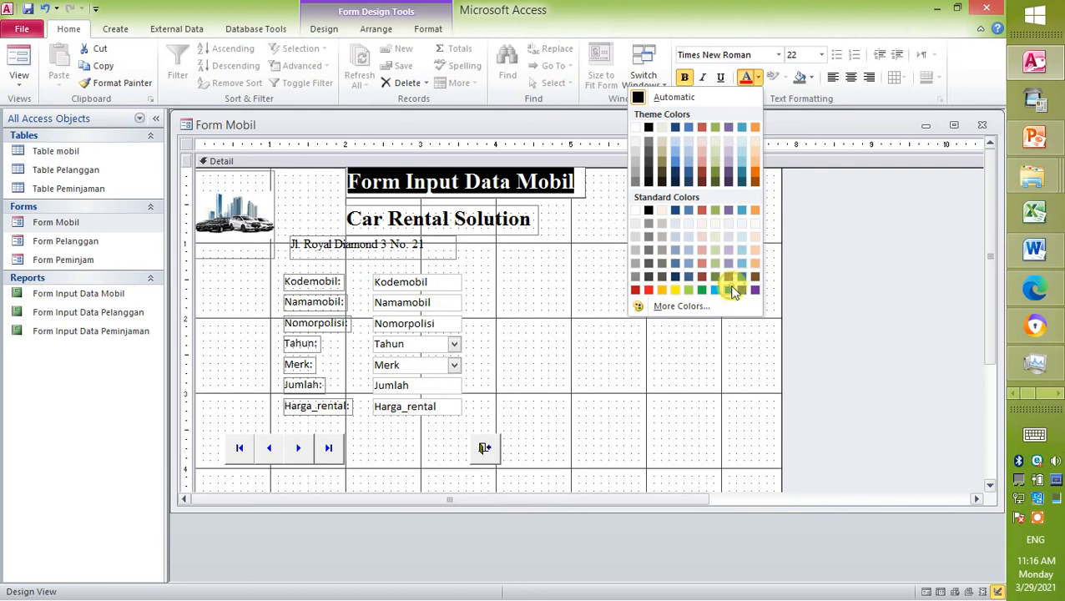
click(516, 233)
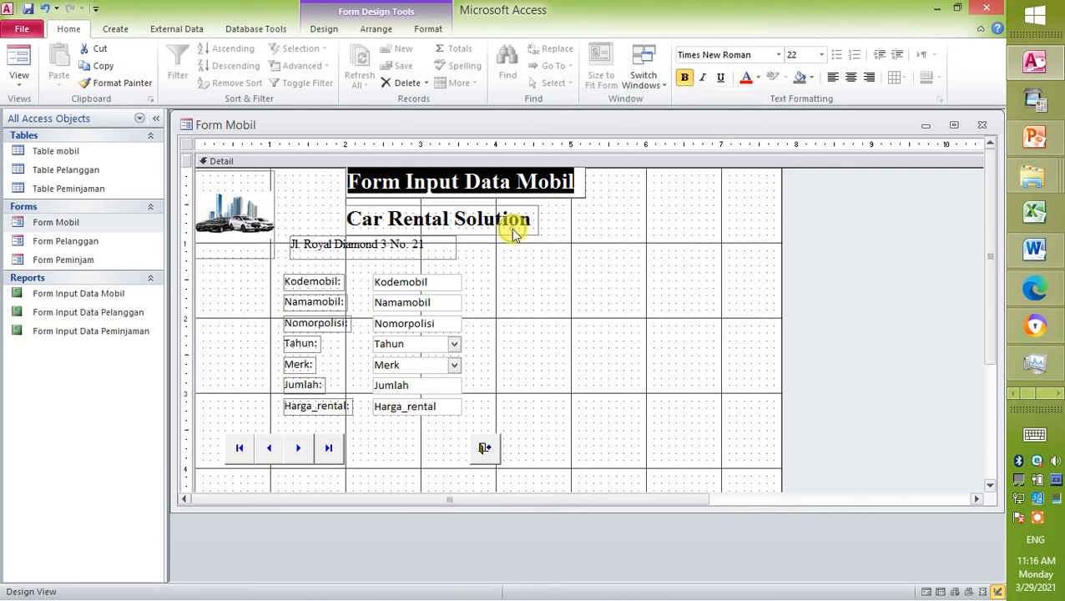
click(511, 219)
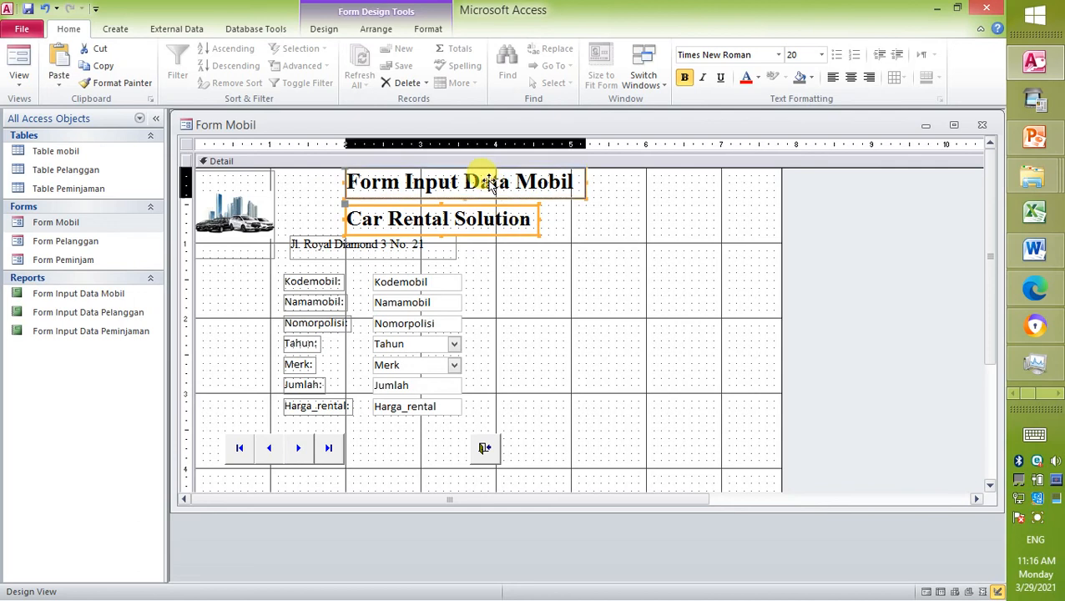
- Change the font color of the Form Input Data Mobil title label to red
double_click(491, 184)
double_click(491, 184)
click(490, 179)
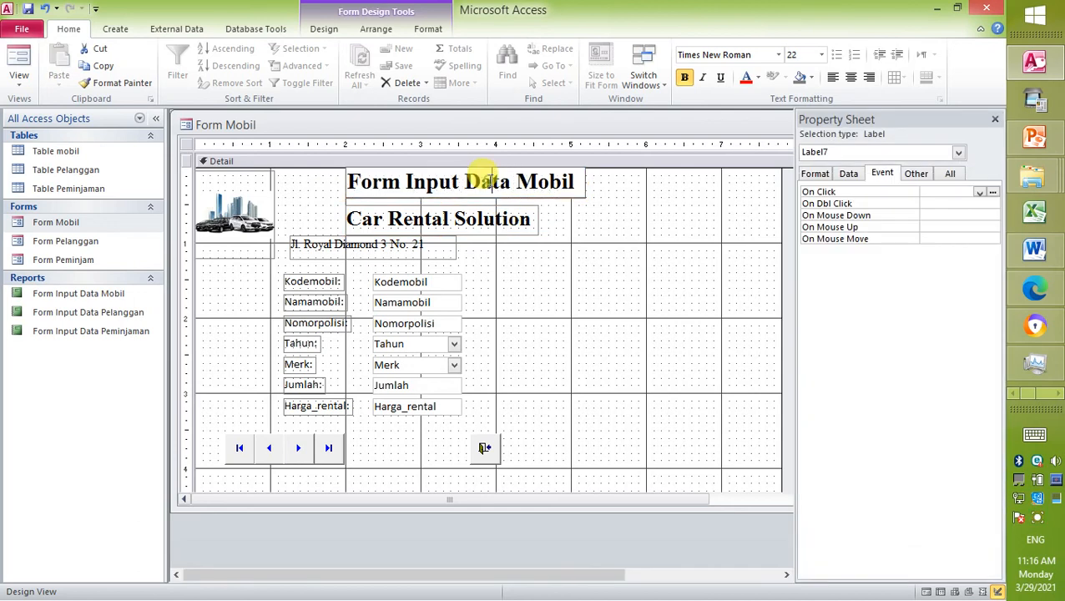
double_click(490, 180)
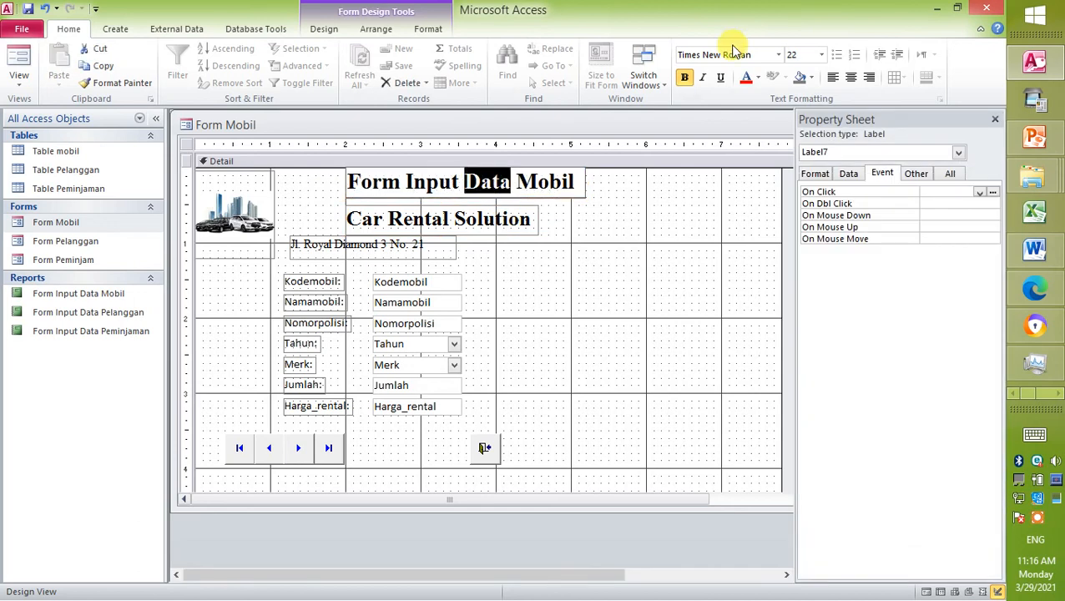
click(746, 78)
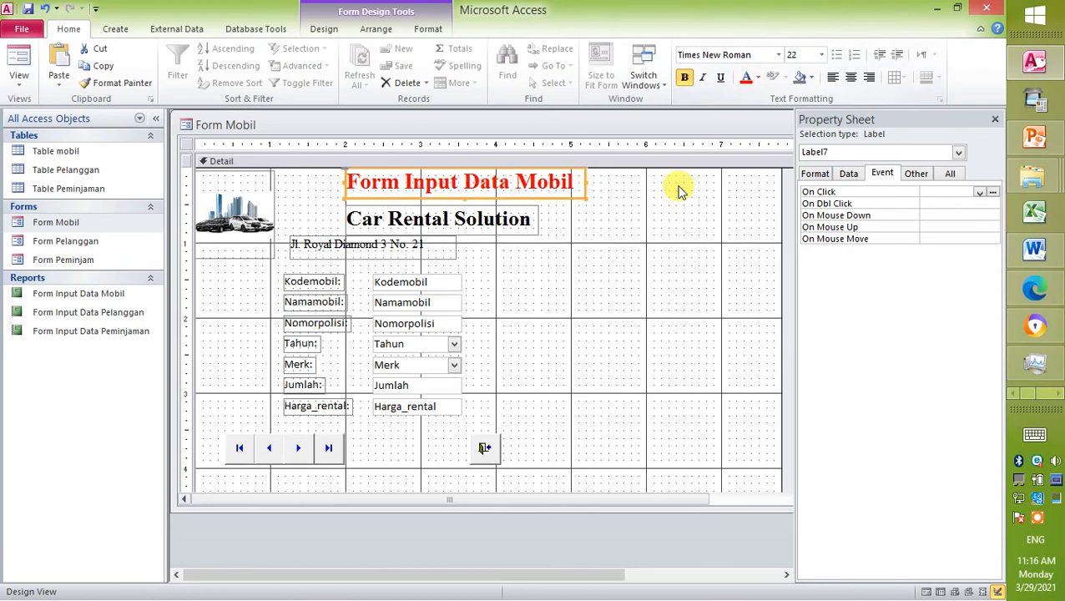
click(678, 191)
- Change the font color of the Car Rental Solution label to the standard blue
click(527, 227)
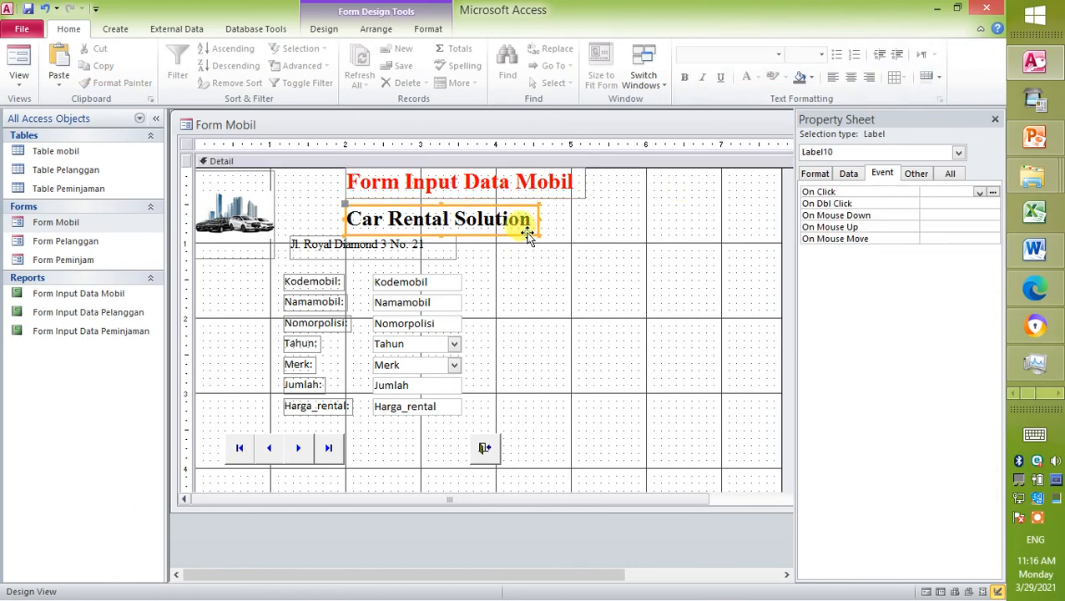
click(758, 77)
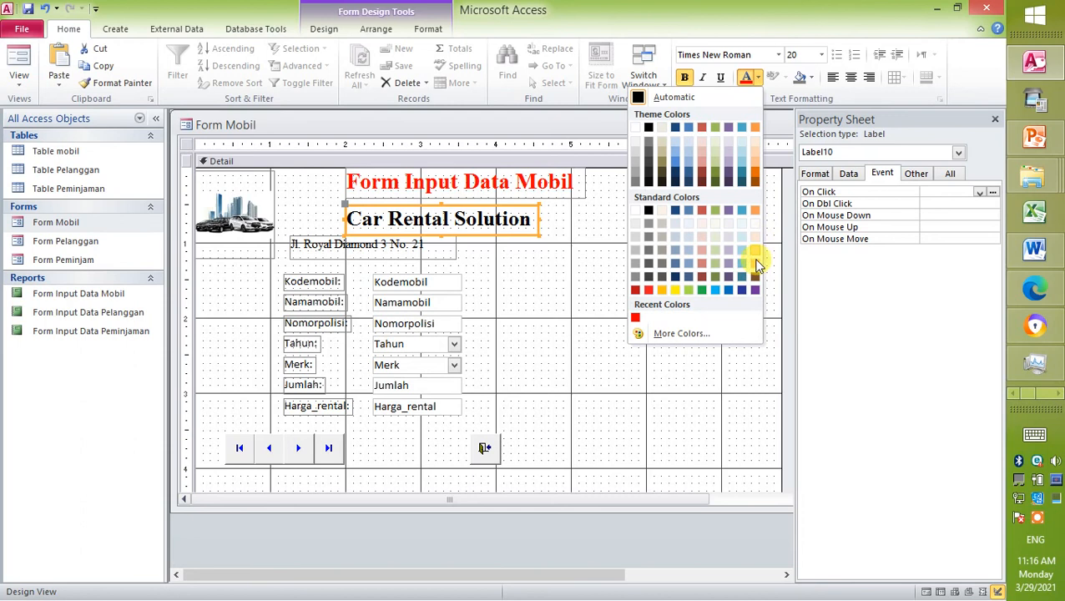
click(729, 291)
click(552, 215)
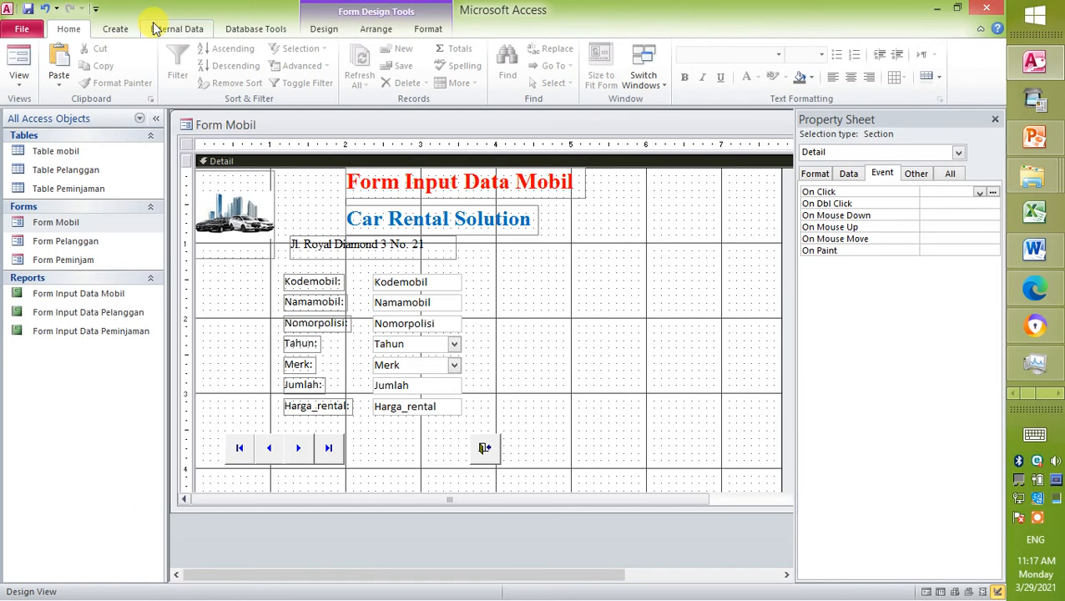
- Hide the Detail section's grid, turn it back on to compare, and hide it again
click(429, 32)
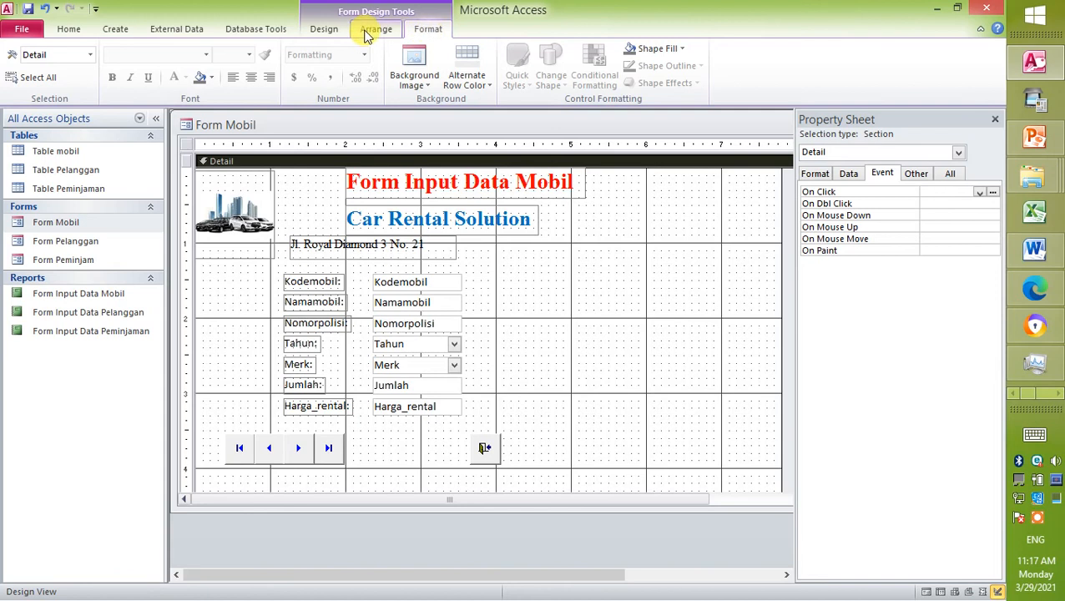
click(325, 32)
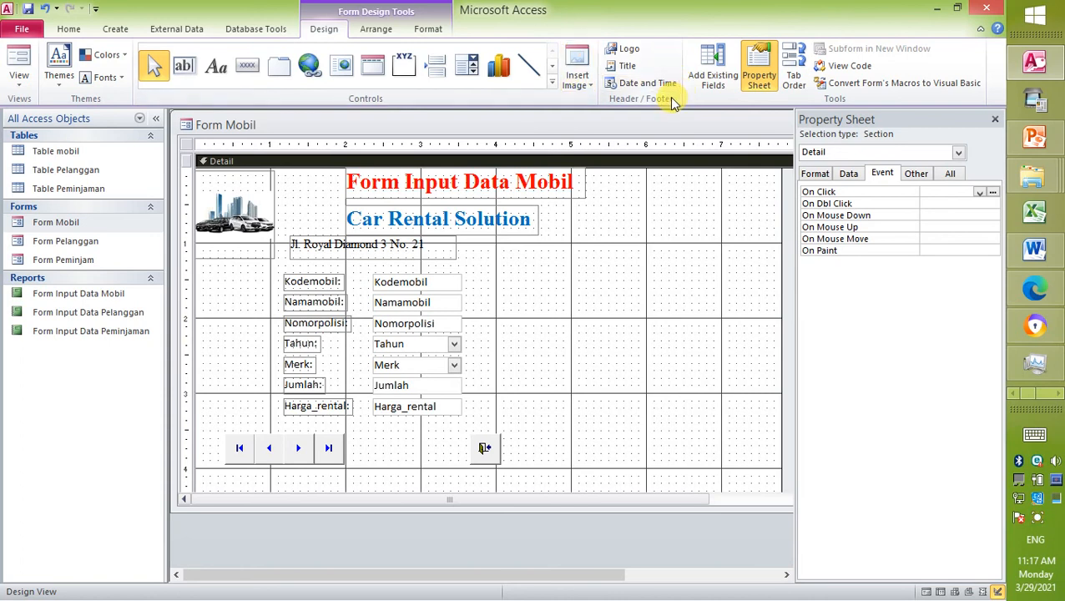
right_click(613, 219)
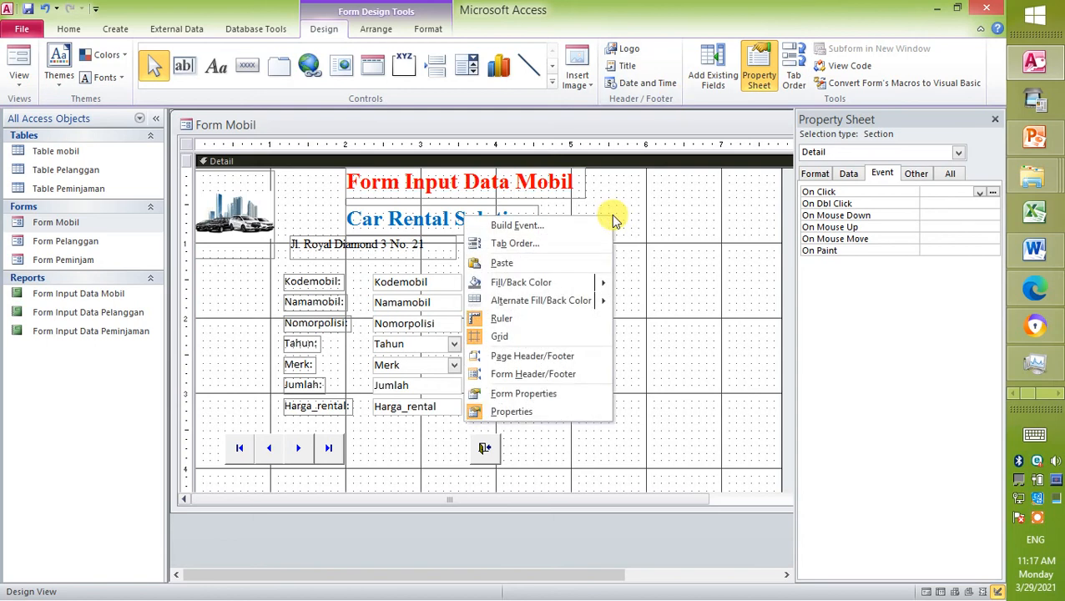
click(505, 336)
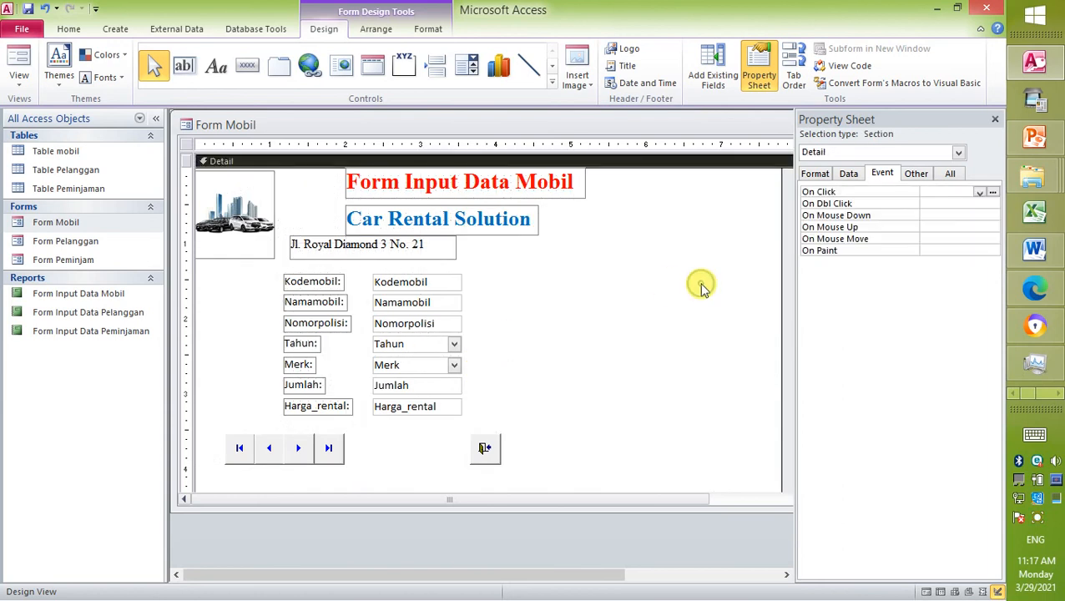
right_click(599, 266)
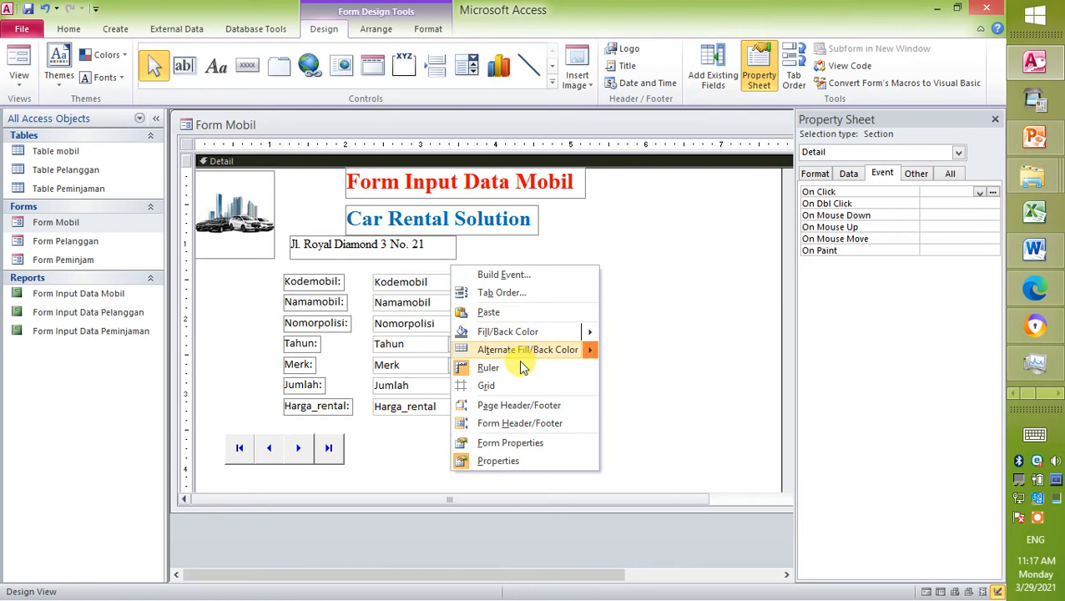
click(518, 392)
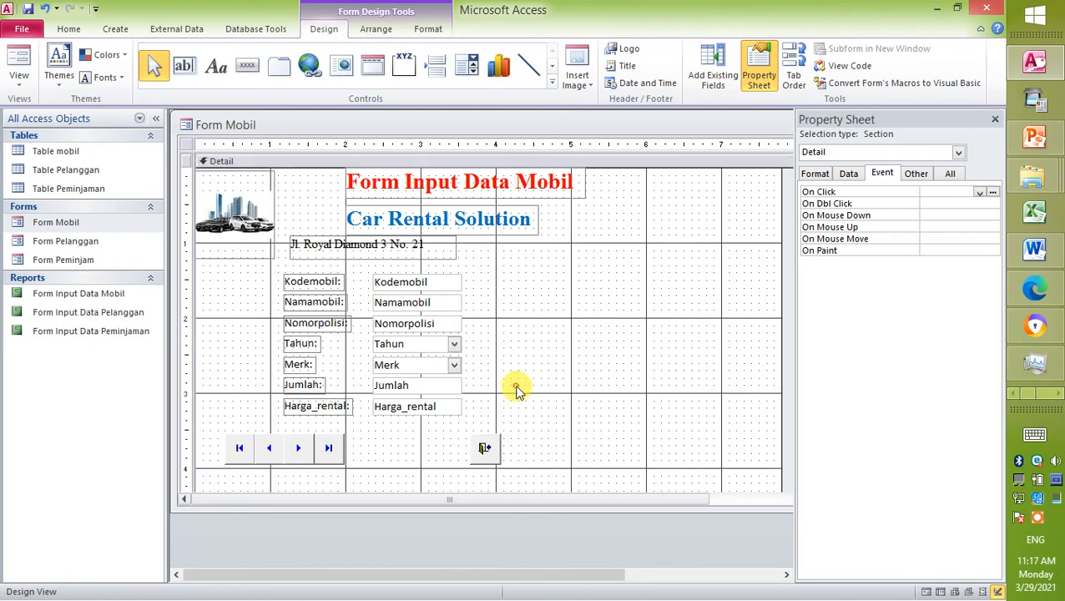
right_click(516, 390)
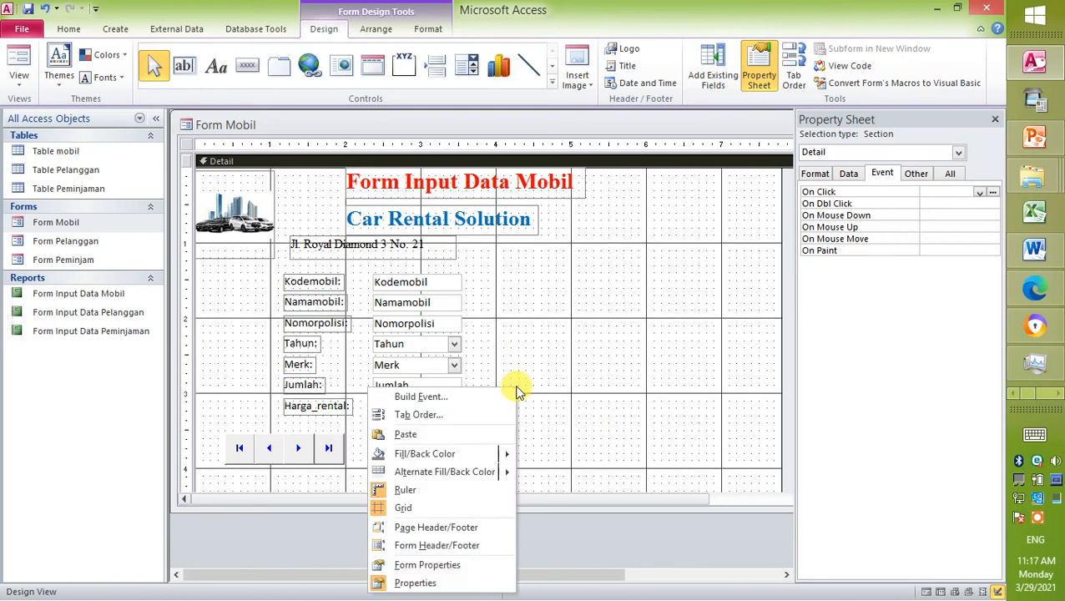
click(449, 509)
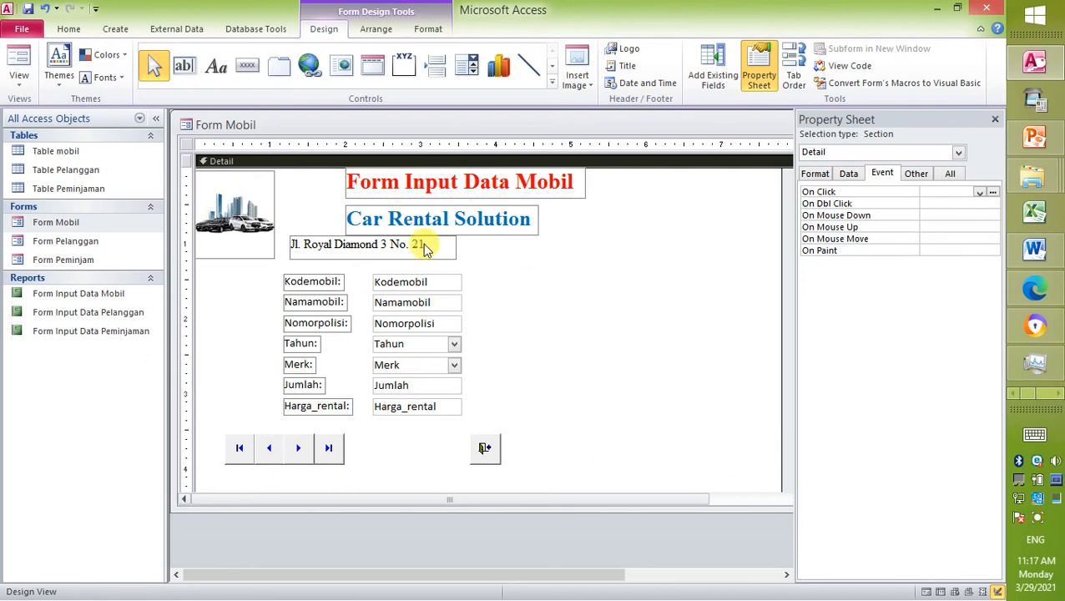
- Tighten the spacing of the title, company and address labels and move all three left-aligned right beside the car logo
drag(438, 216, 438, 207)
drag(395, 244, 451, 236)
drag(544, 250, 337, 193)
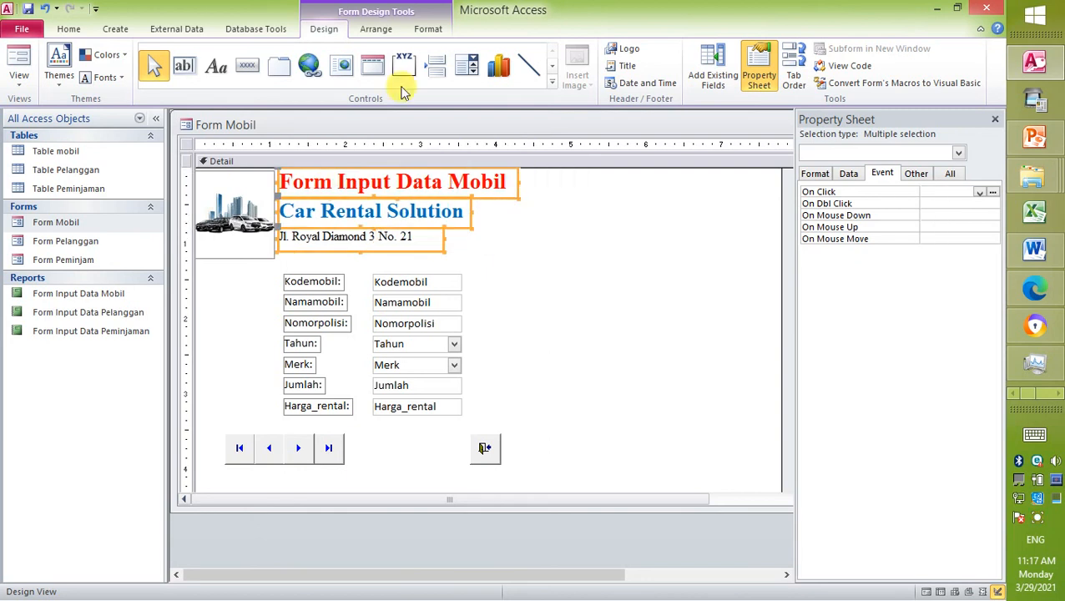
- Draw a horizontal line across the form between the heading and the Kodemobil field, about 7.2 ruler units long
click(531, 72)
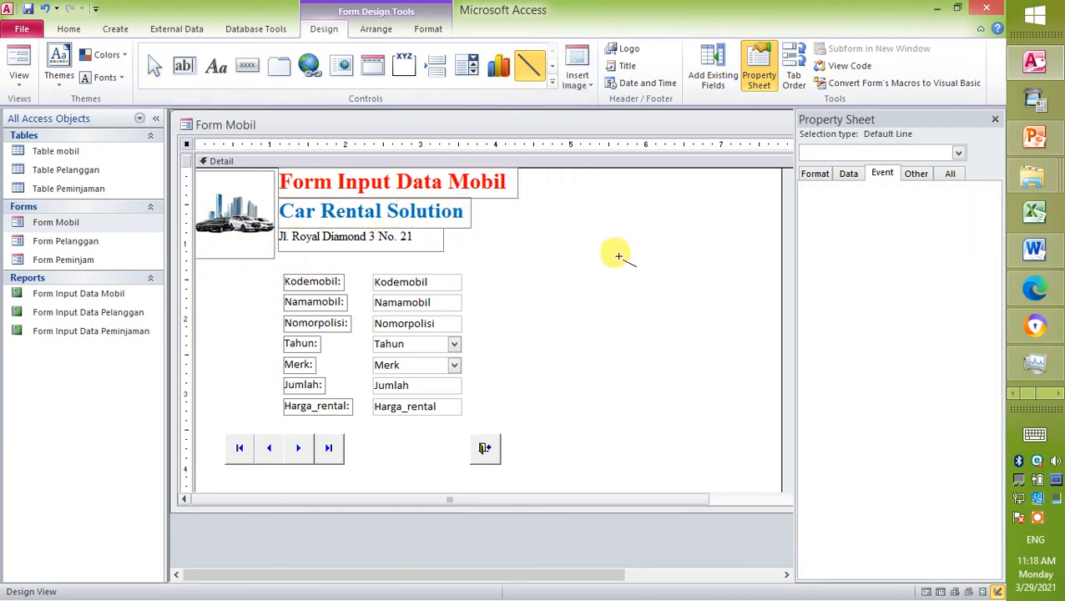
mouse_move(744, 265)
mouse_down()
mouse_move(451, 257)
mouse_move(364, 267)
mouse_move(261, 247)
mouse_move(201, 265)
mouse_up()
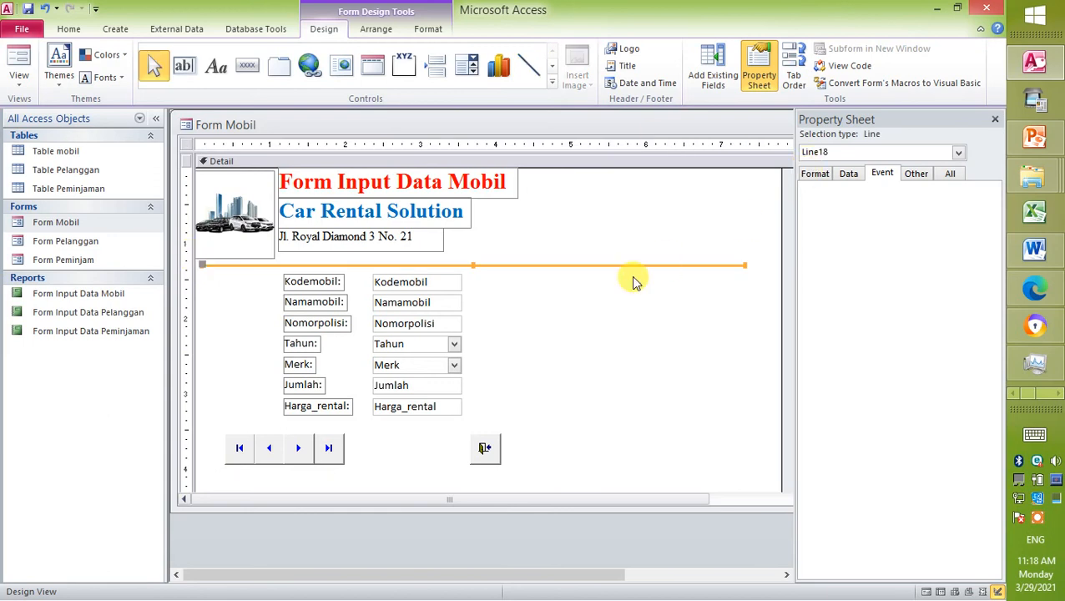
click(633, 282)
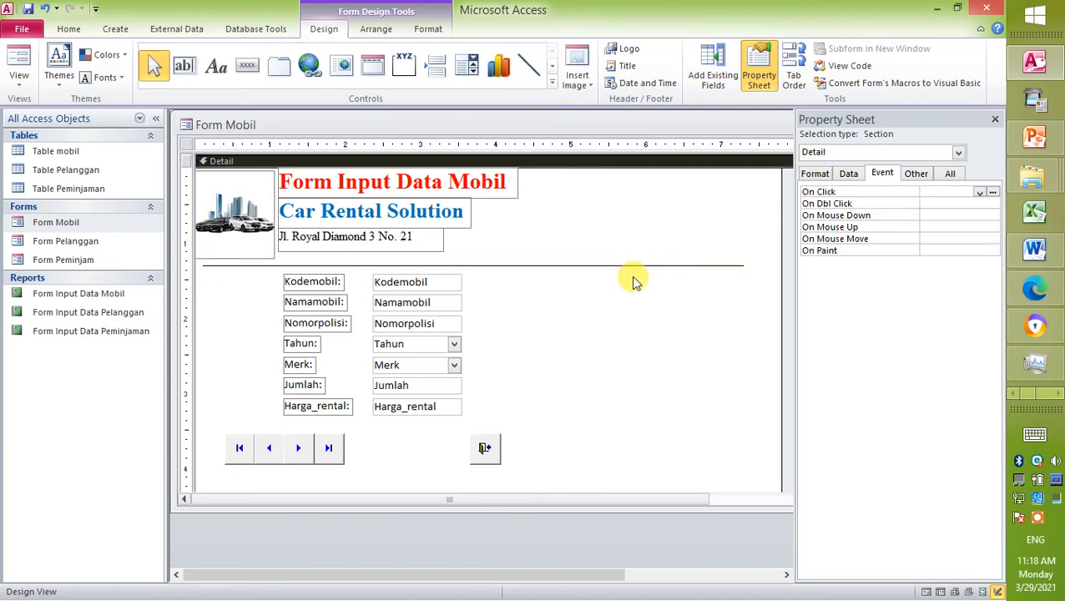
- Size the horizontal line under the heading to the grid
right_click(632, 268)
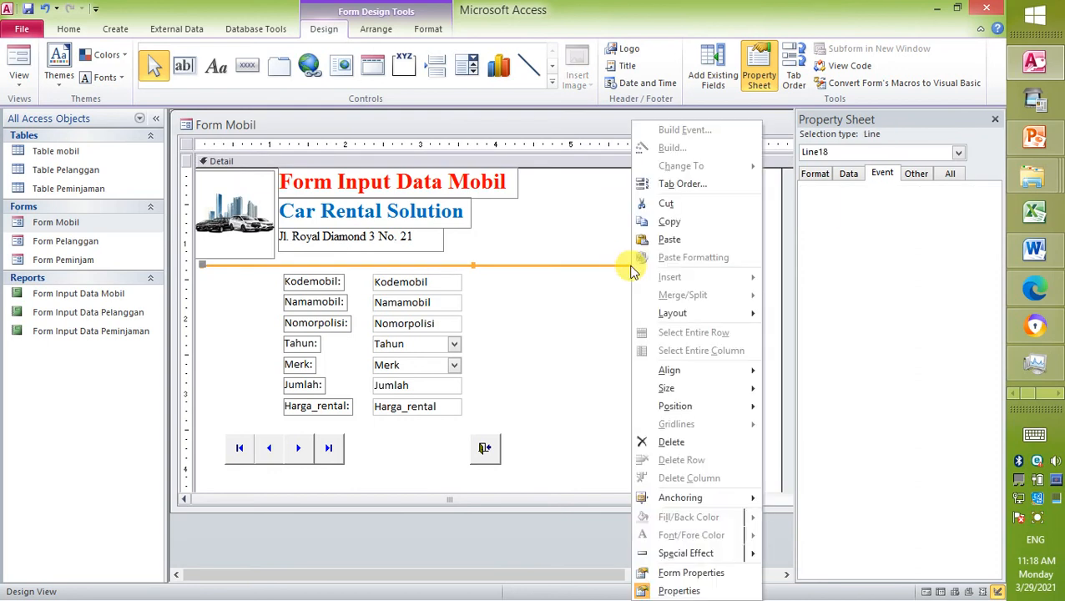
mouse_move(743, 389)
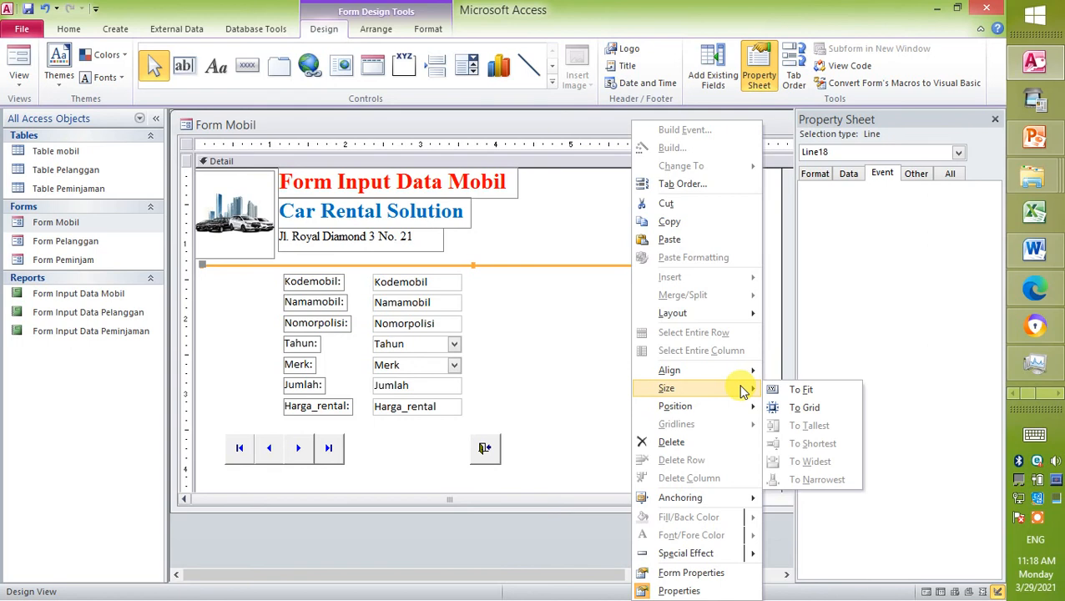
click(816, 408)
click(606, 292)
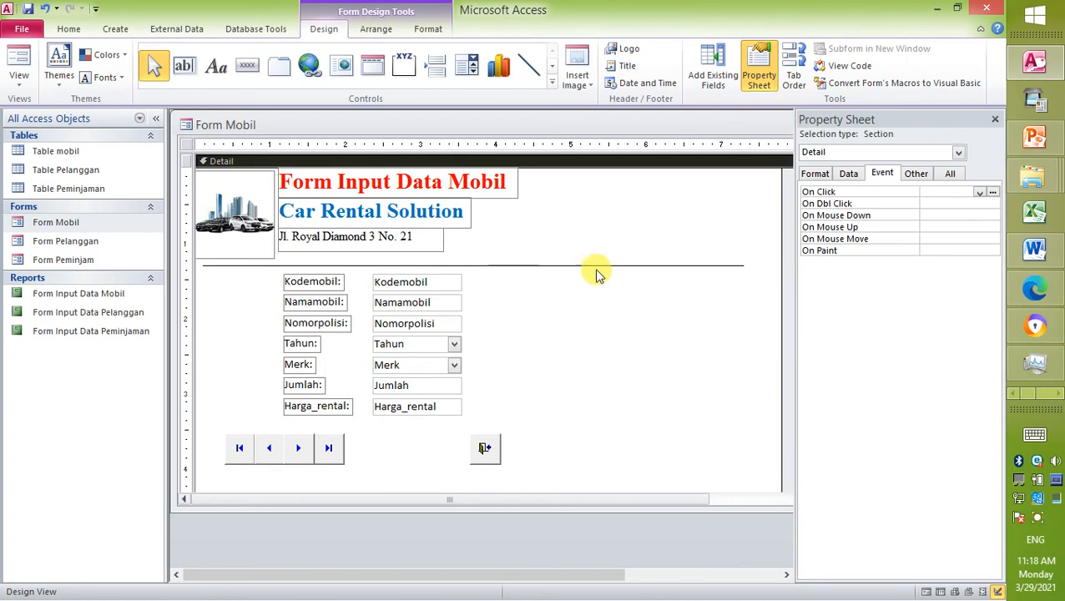
click(592, 266)
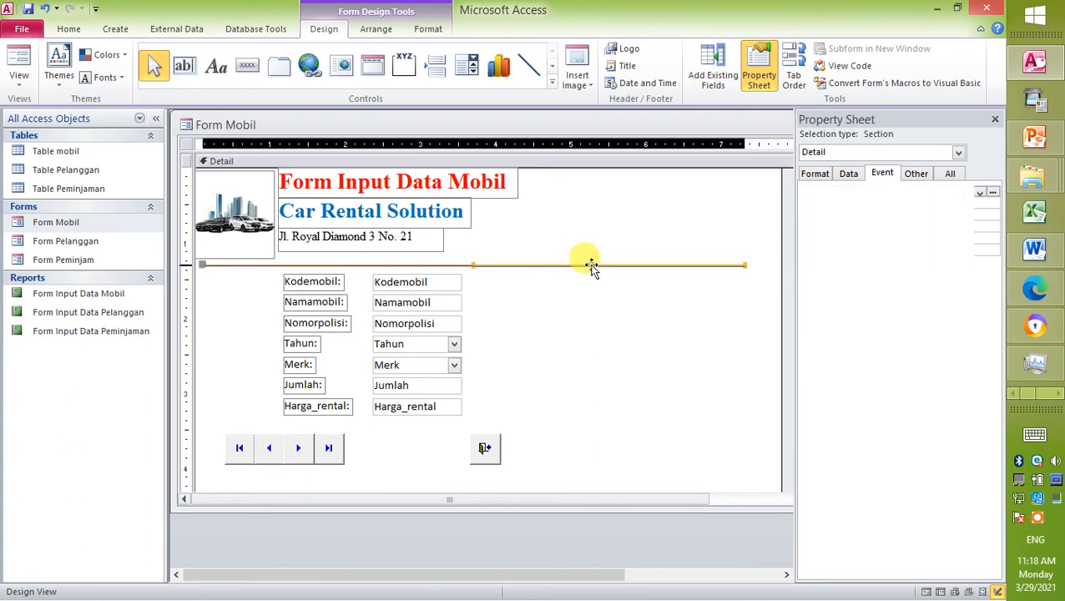
right_click(592, 267)
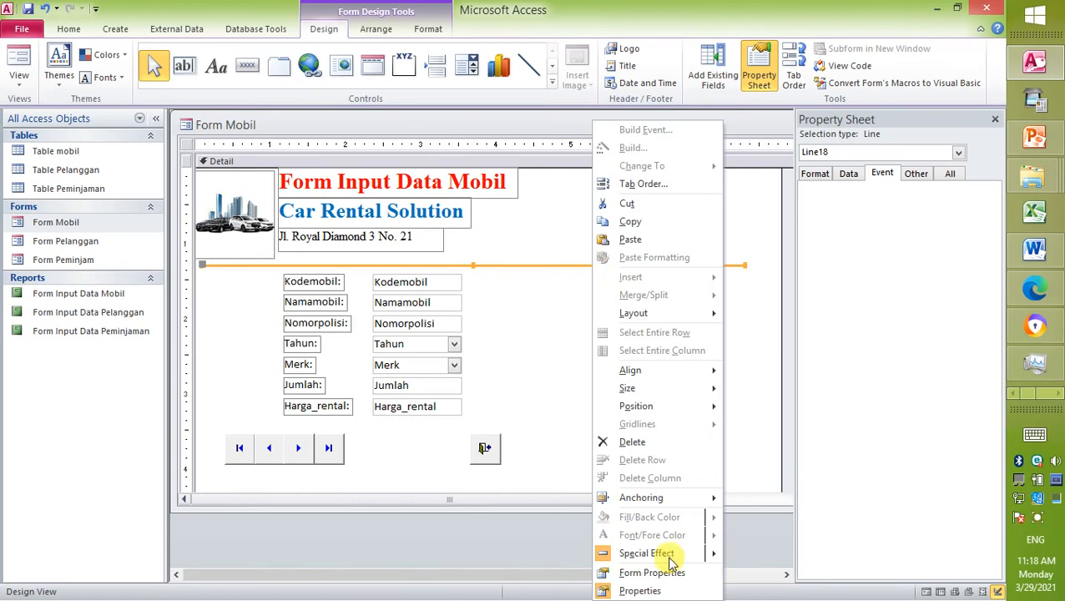
mouse_move(672, 561)
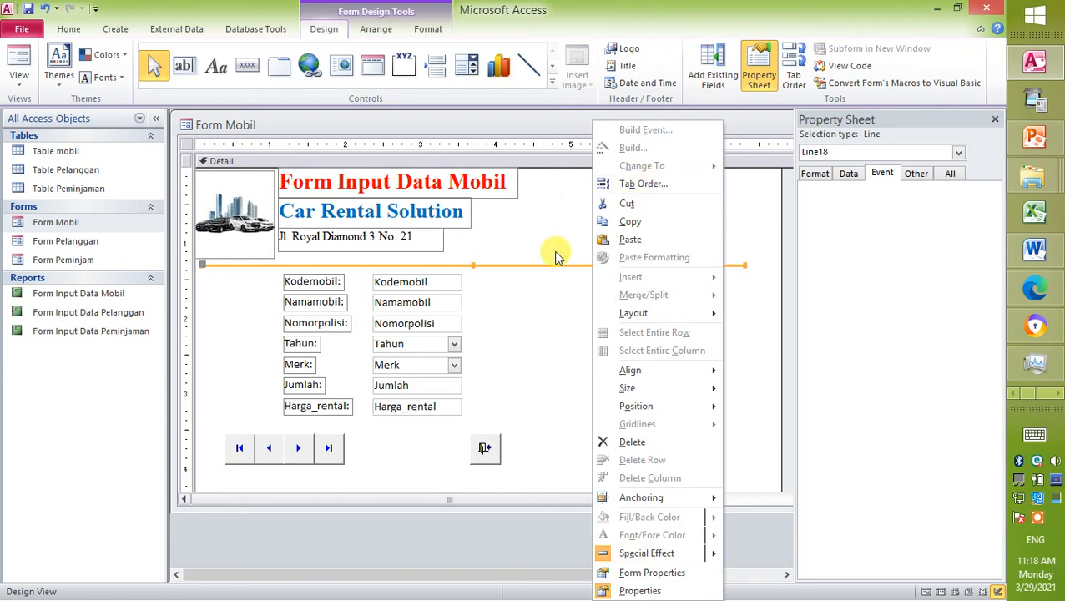
click(518, 241)
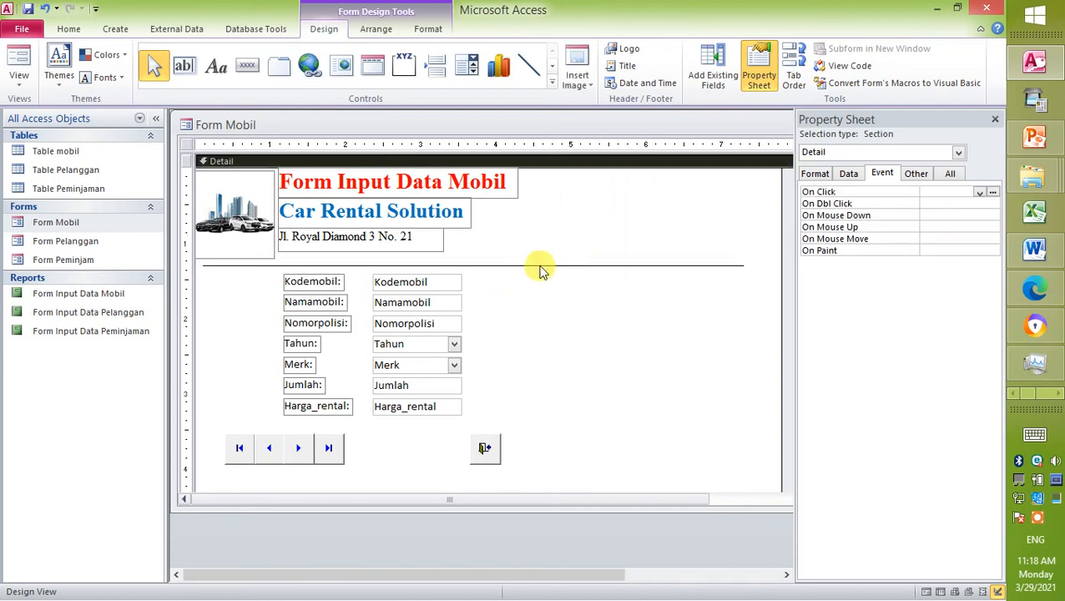
- Duplicate the divider line under the heading and place the copy between the Harga_rental field and the navigation buttons
click(541, 266)
right_click(540, 269)
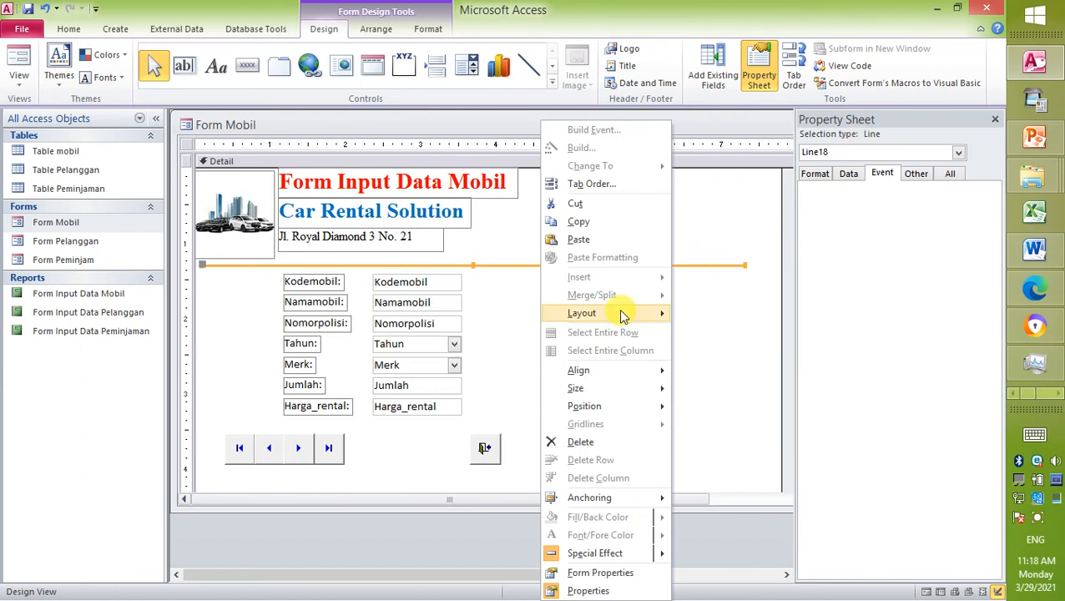
mouse_move(621, 316)
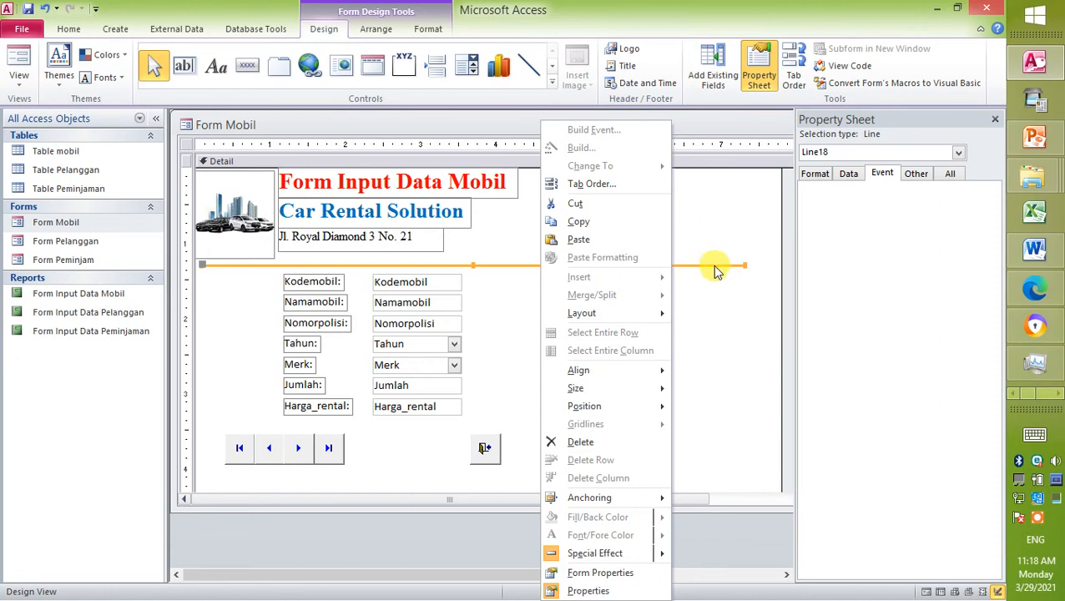
click(593, 224)
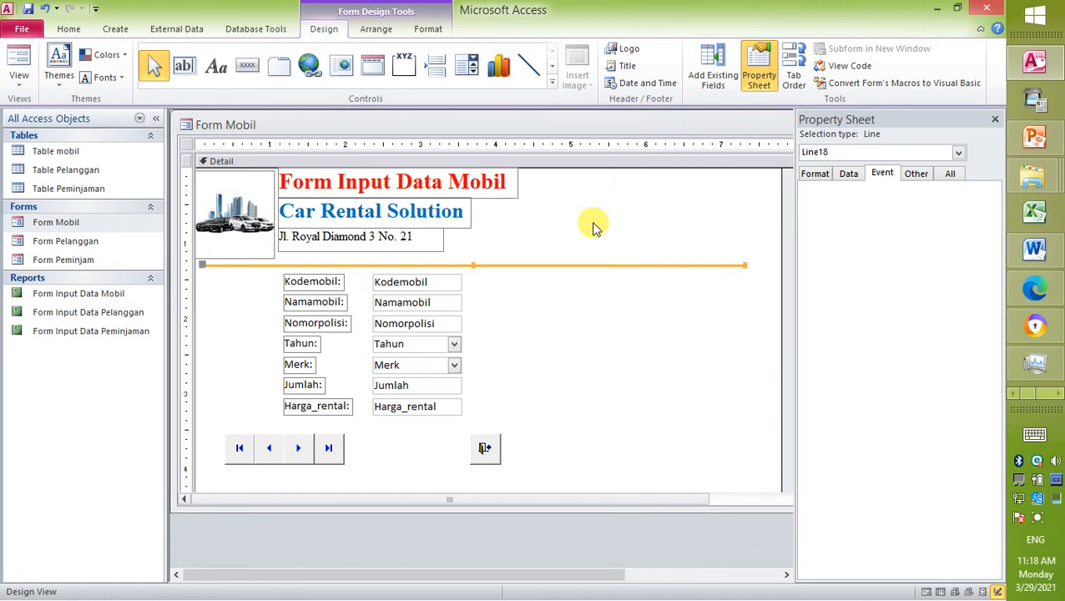
click(491, 420)
key(ctrl+v)
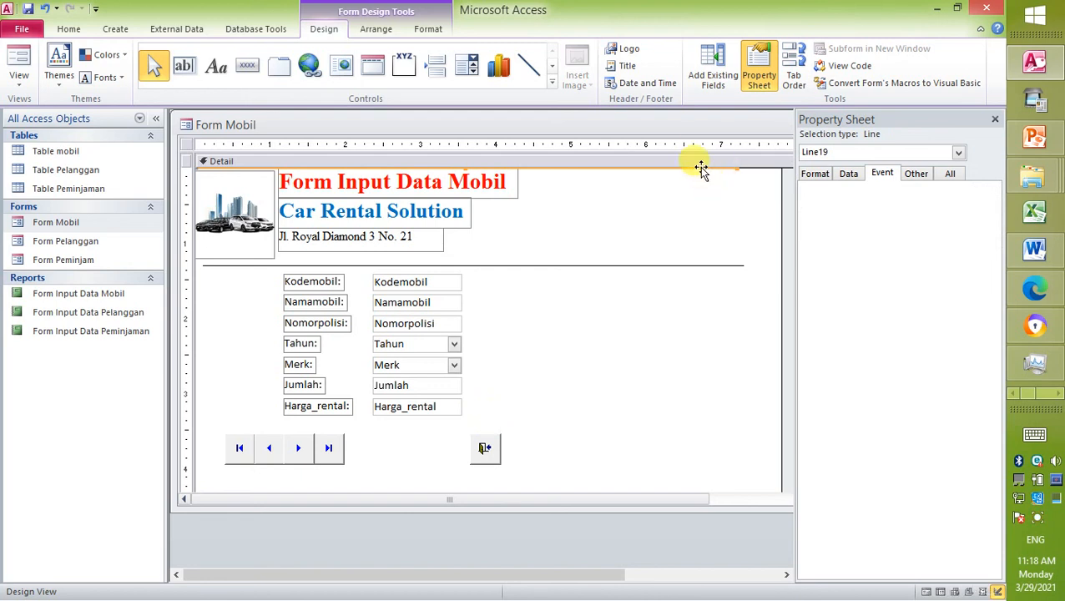
drag(698, 166, 712, 428)
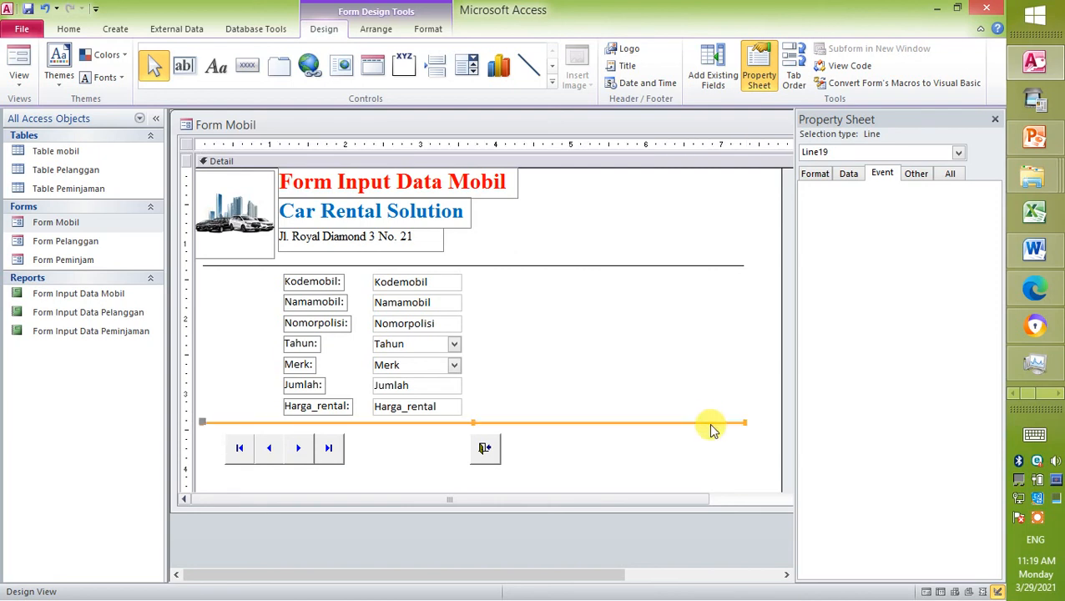
- Paste another copy of the divider line and place it just below the navigation and exit buttons
key(ctrl+v)
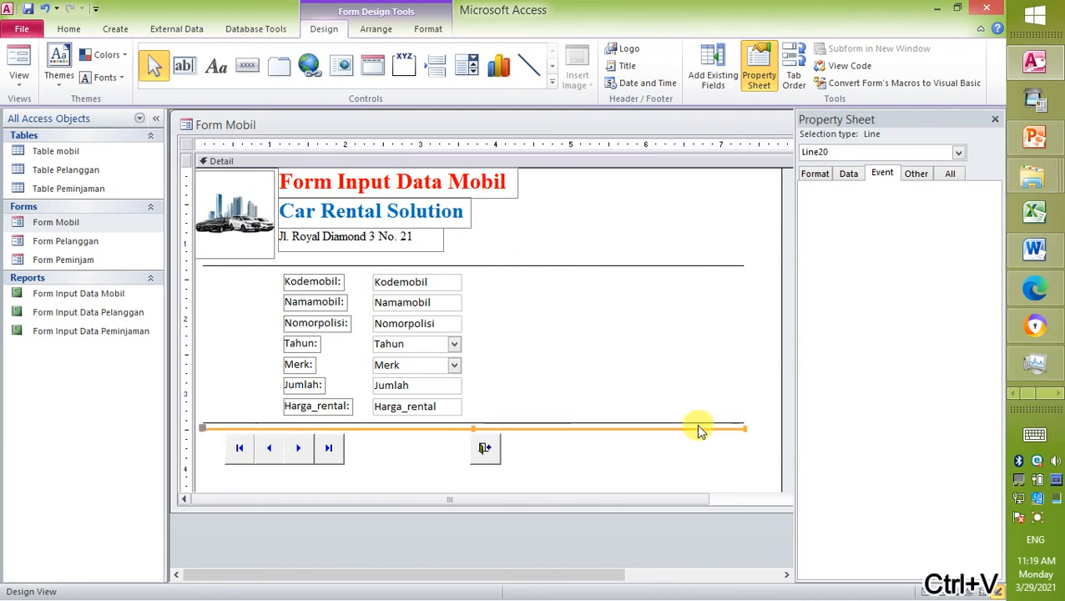
drag(698, 429, 698, 476)
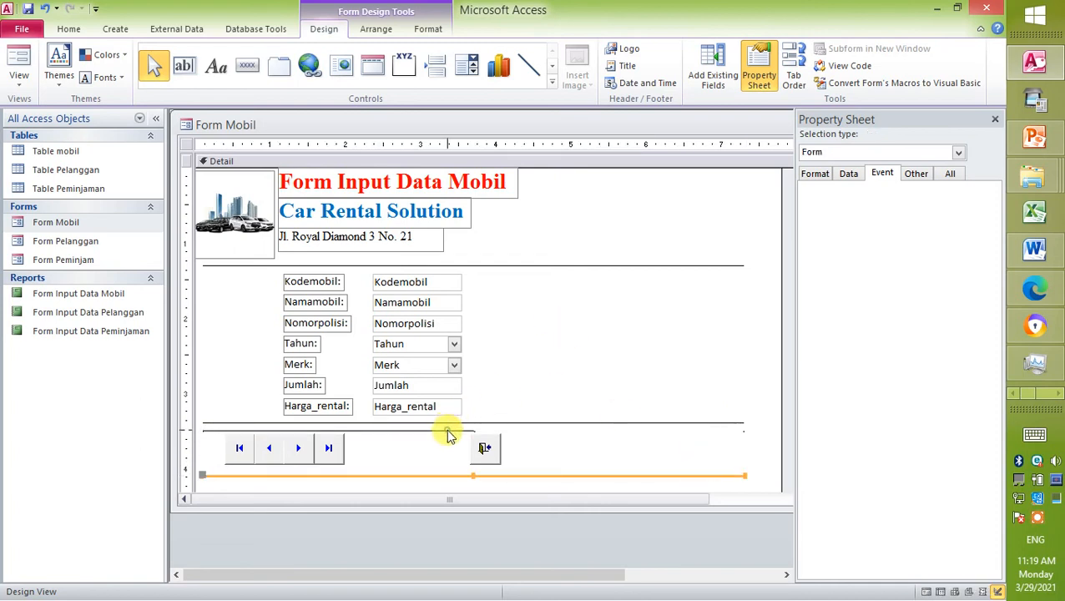
click(449, 435)
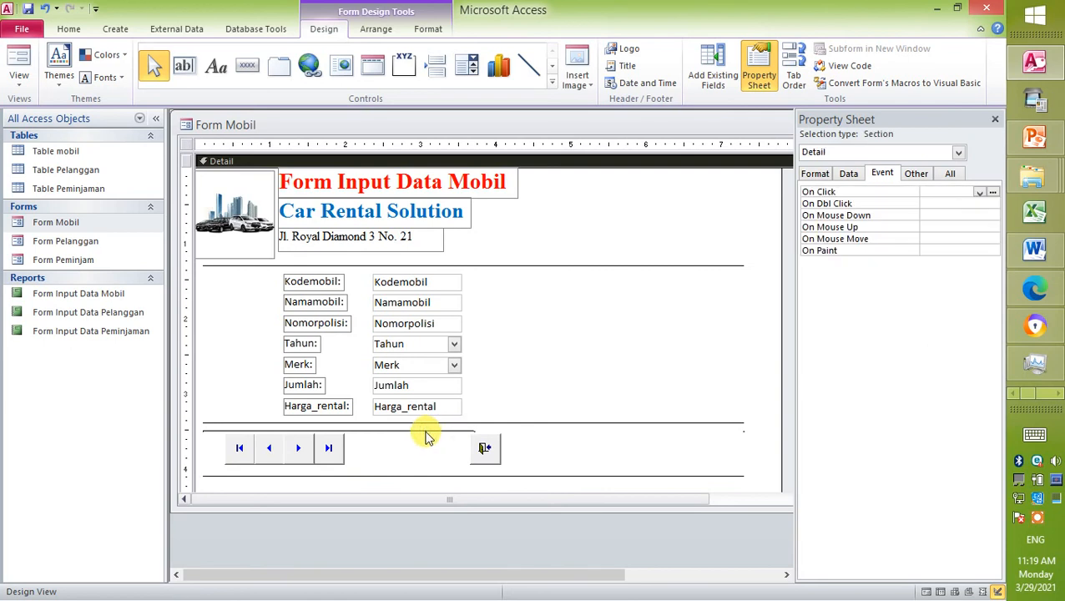
- Save Form Mobil's layout changes and show the form in Form View
click(28, 10)
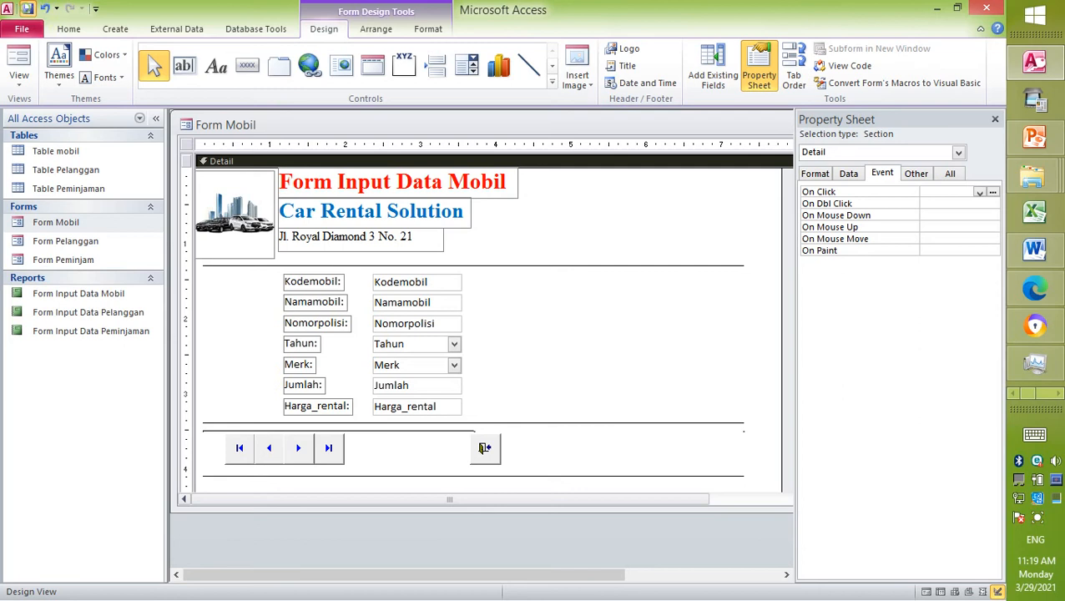
click(25, 81)
click(58, 111)
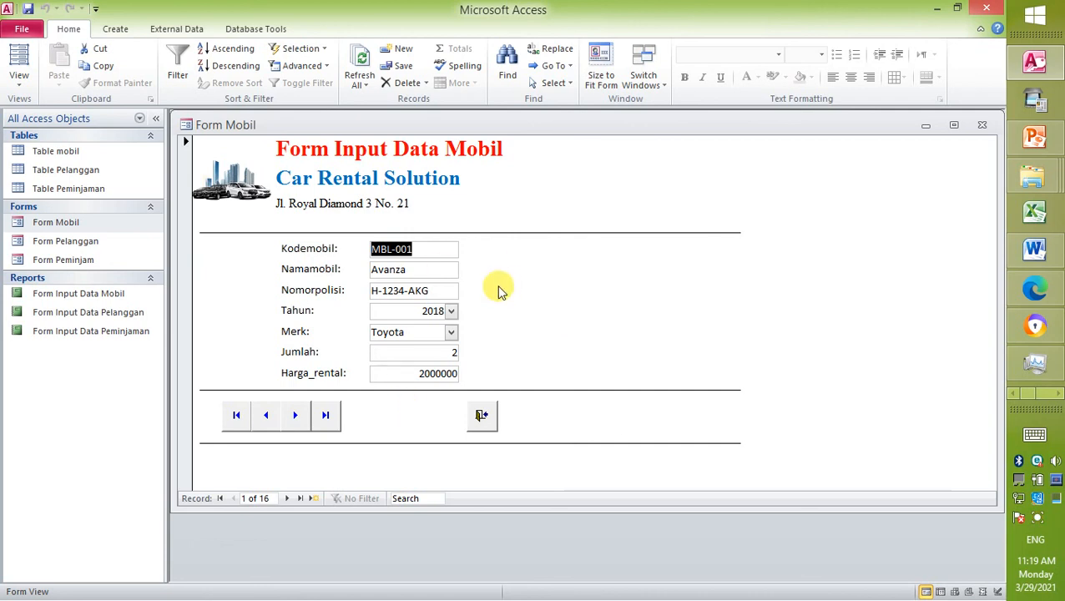
- Test the form's navigation buttons by stepping forward through the records, jumping to the last record and returning to the first
click(298, 417)
click(298, 418)
click(298, 417)
click(298, 418)
click(298, 417)
click(298, 417)
click(298, 417)
click(298, 417)
click(298, 417)
click(298, 418)
click(298, 418)
click(298, 417)
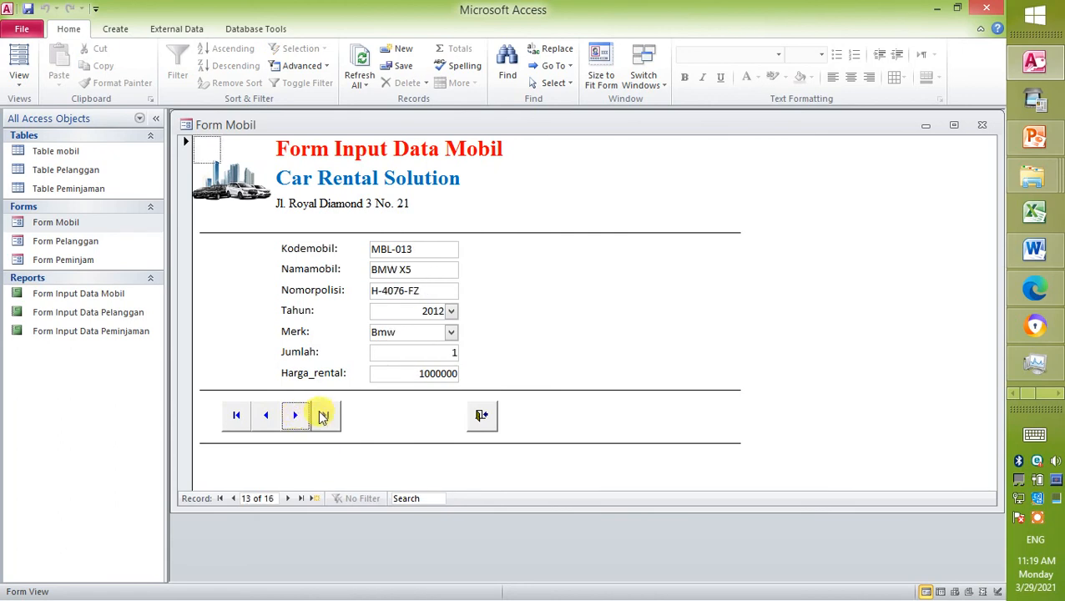
click(328, 416)
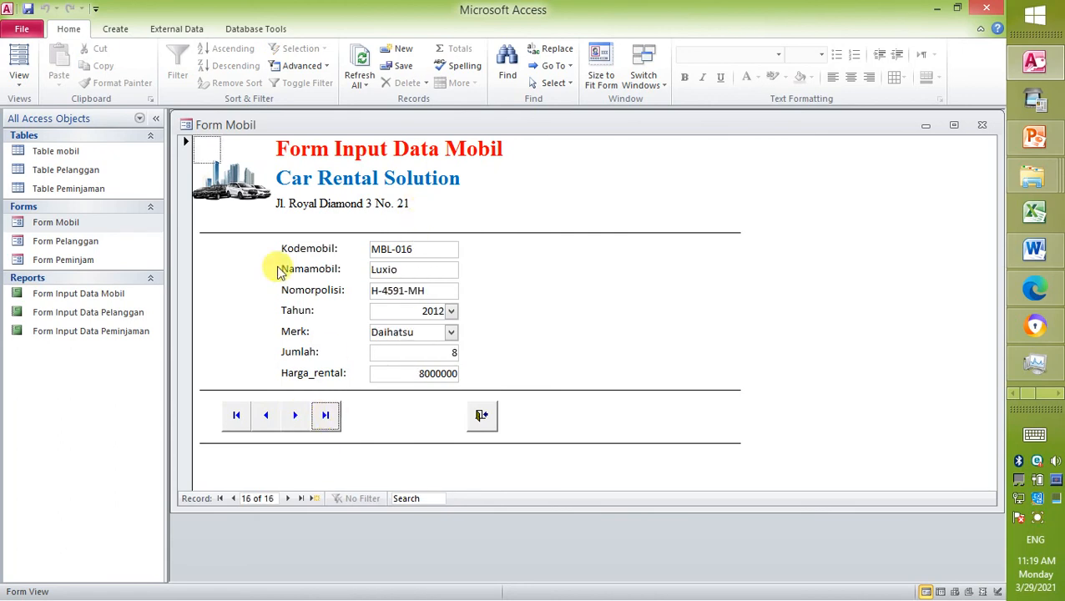
click(237, 415)
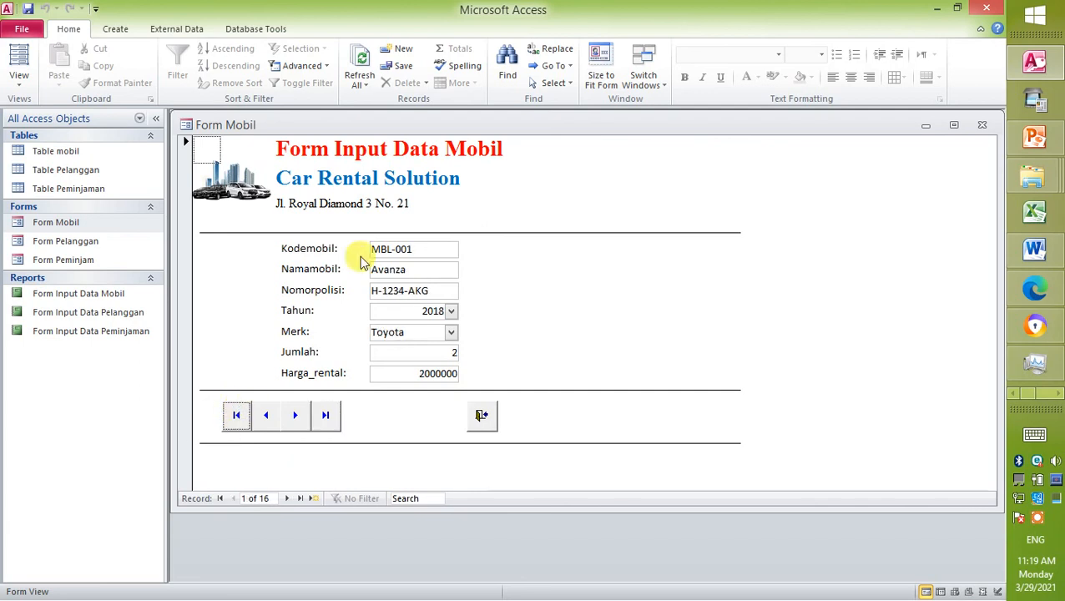
- Close the form with its own exit button and reopen Form Mobil in Design View
click(484, 417)
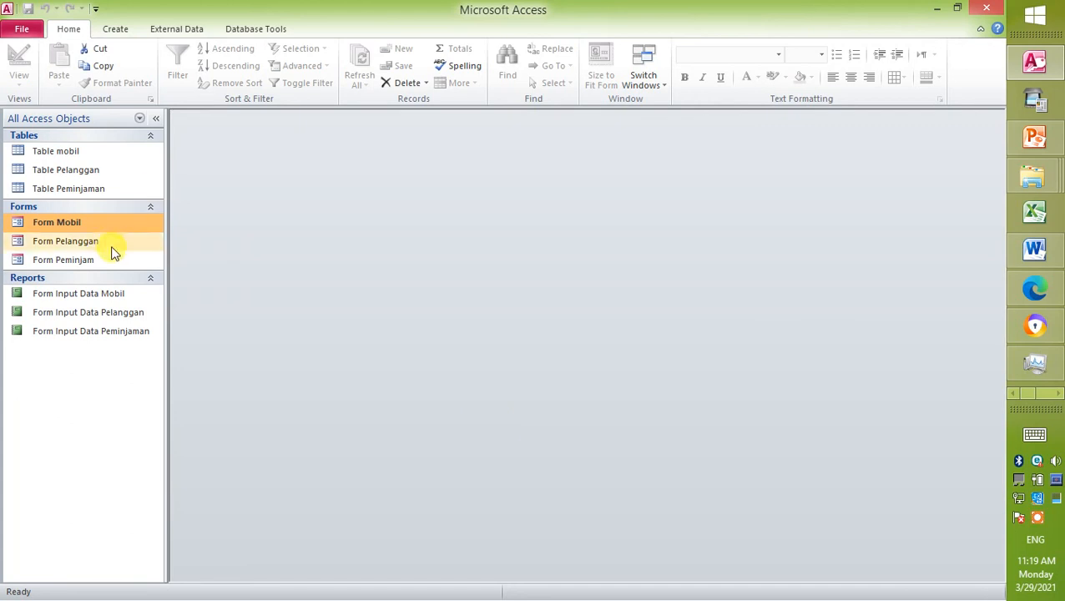
right_click(107, 224)
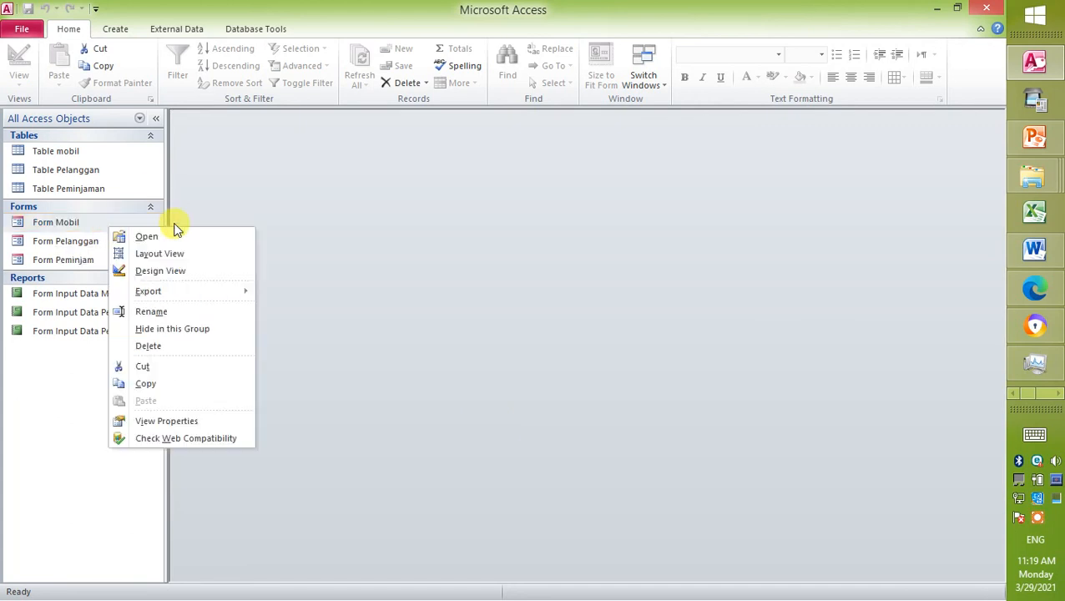
click(189, 272)
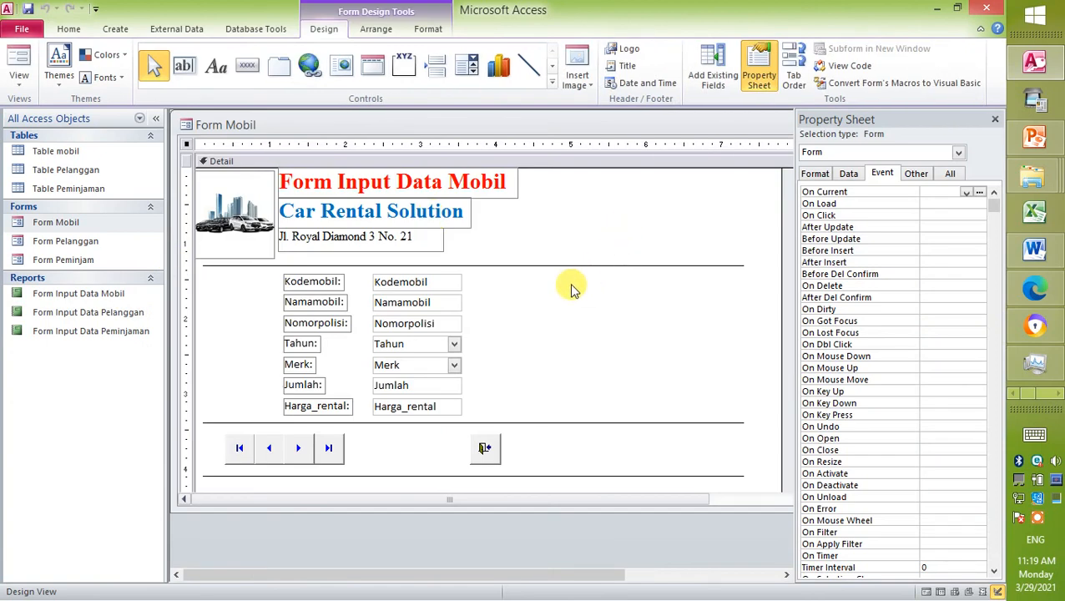
- Draw a command button to the right of the Kodemobil field, about 2 ruler units wide, with the Record Operations action Add New Record
click(248, 71)
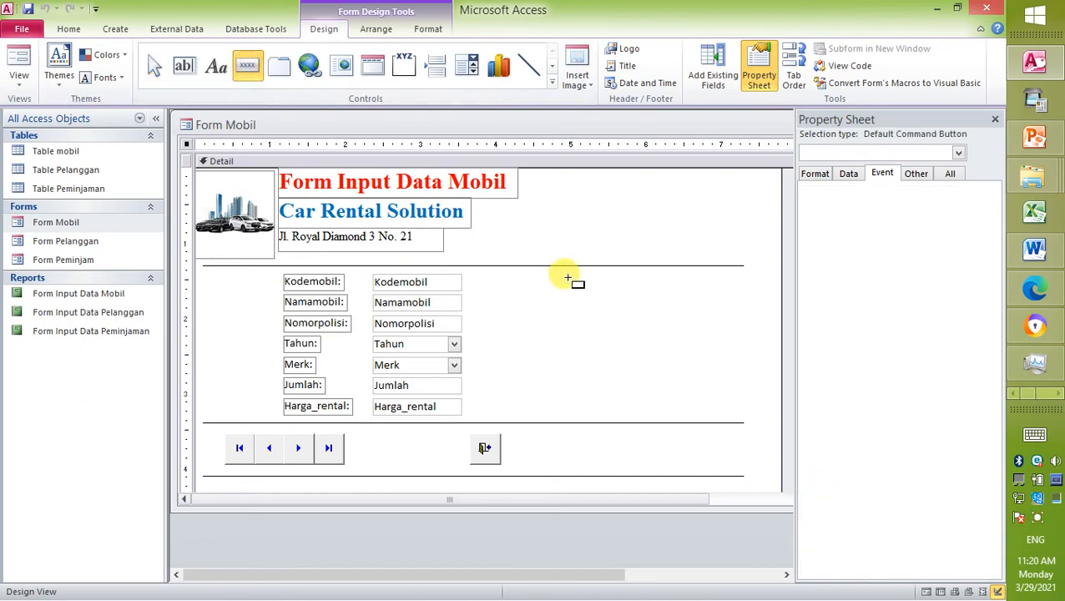
drag(576, 281, 729, 309)
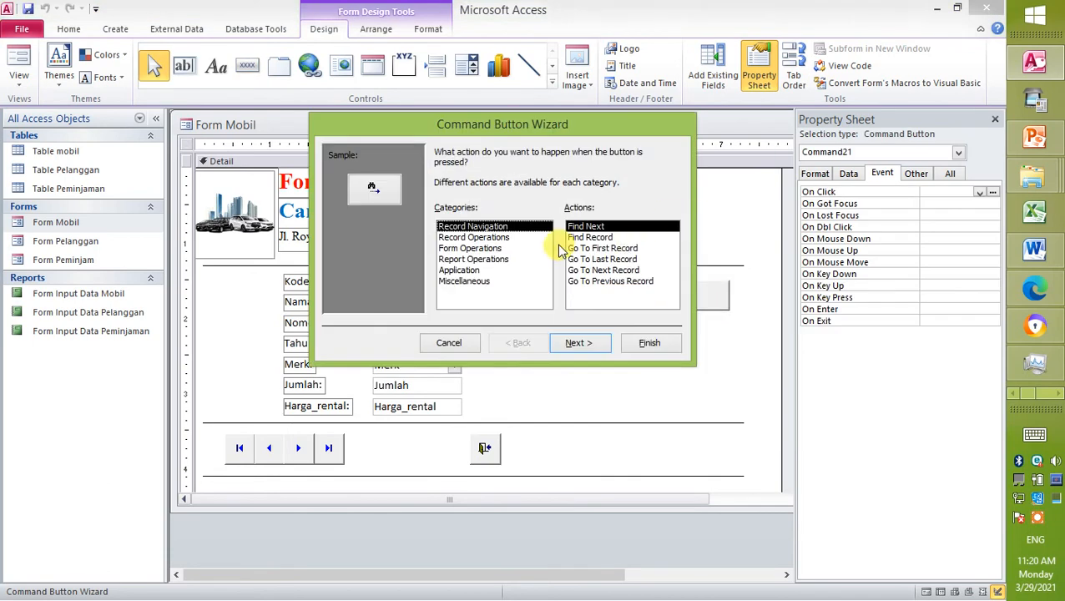
click(480, 238)
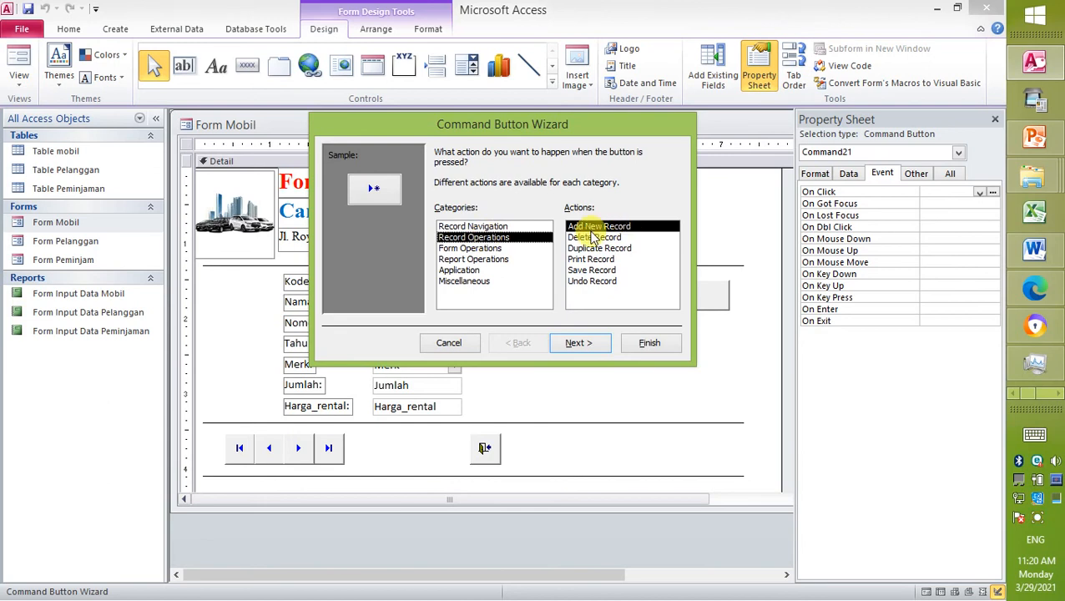
click(579, 344)
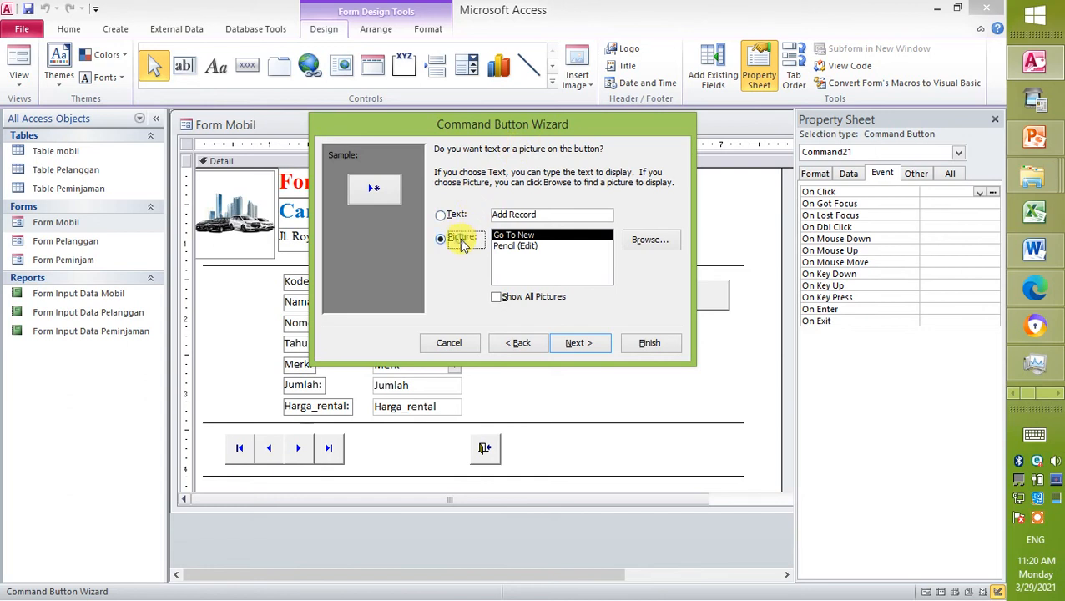
- Give the new button the text label Tambah Data Baru instead of a picture and finish the wizard with the default name
click(444, 217)
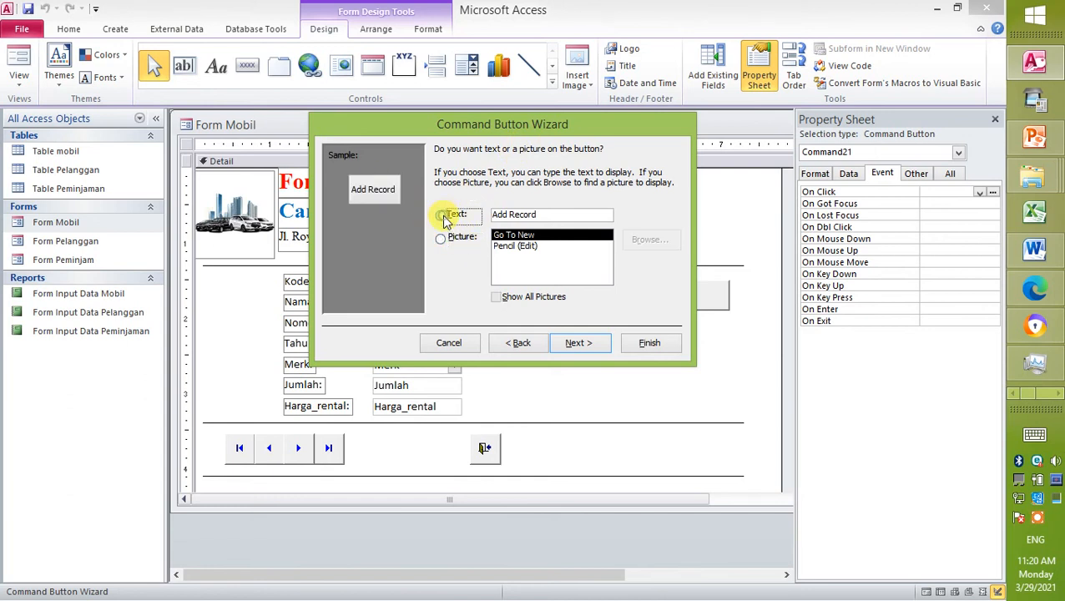
click(557, 215)
key(ctrl+Left)
key(ctrl+shift+Left)
key(ctrl+Left)
key(ctrl+shift+Right)
key(ctrl+shift+Right)
text(Tambah)
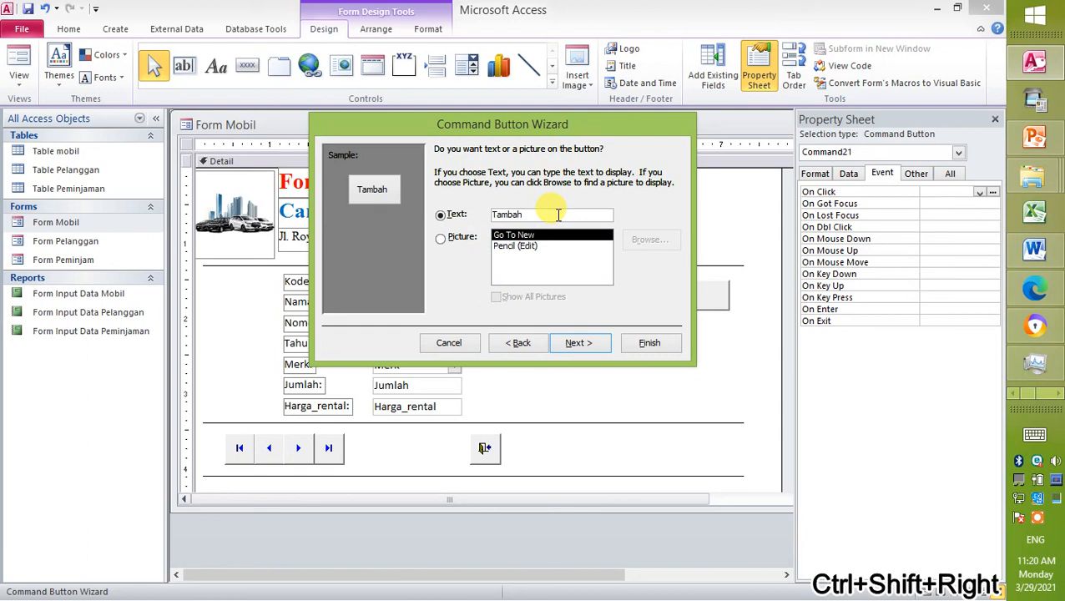
text( Data Baru)
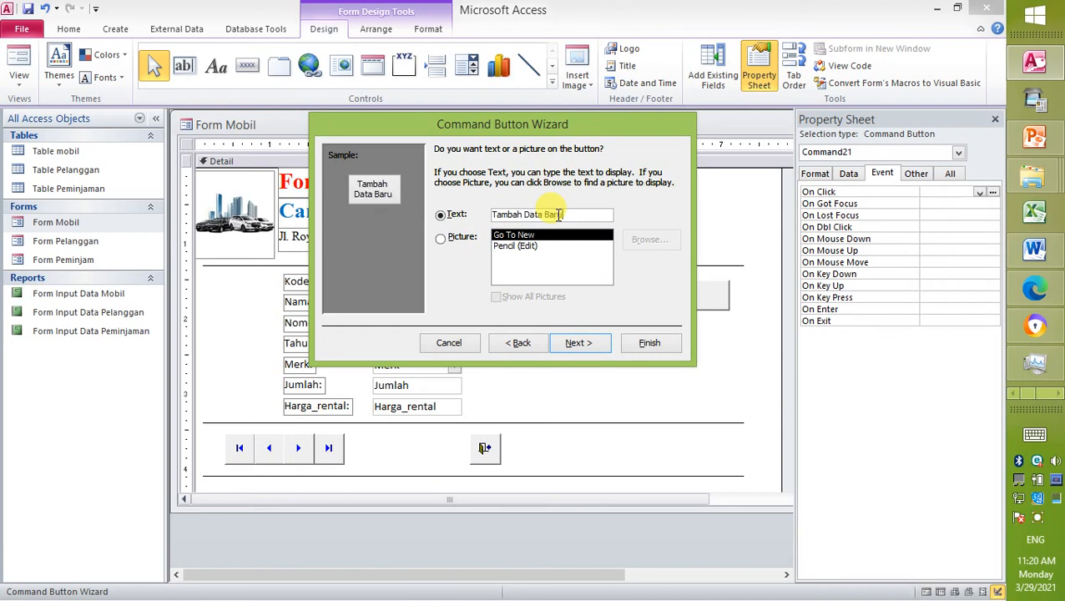
click(586, 342)
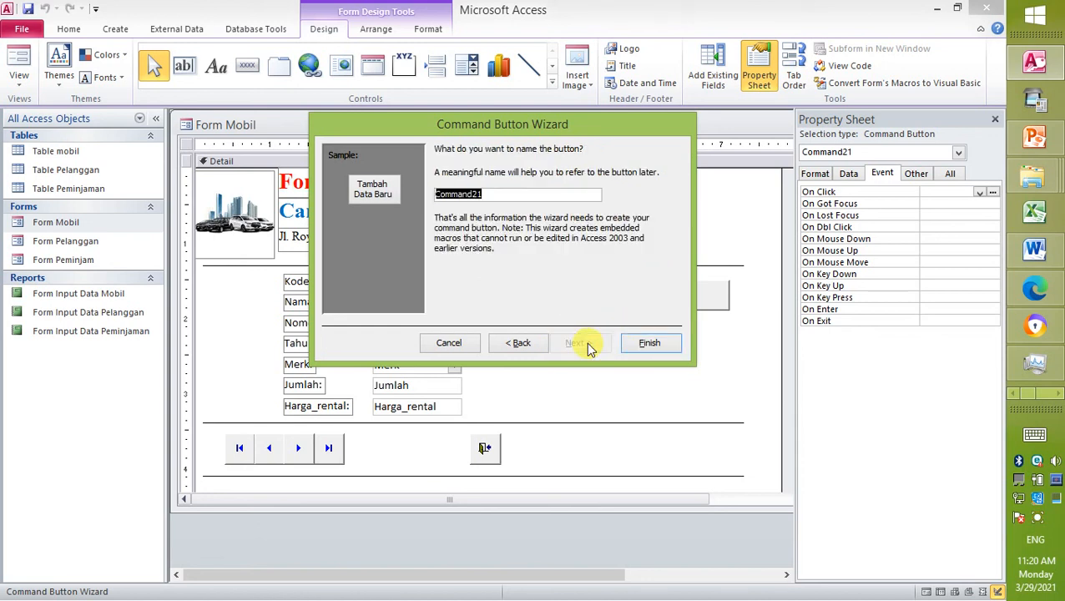
click(653, 341)
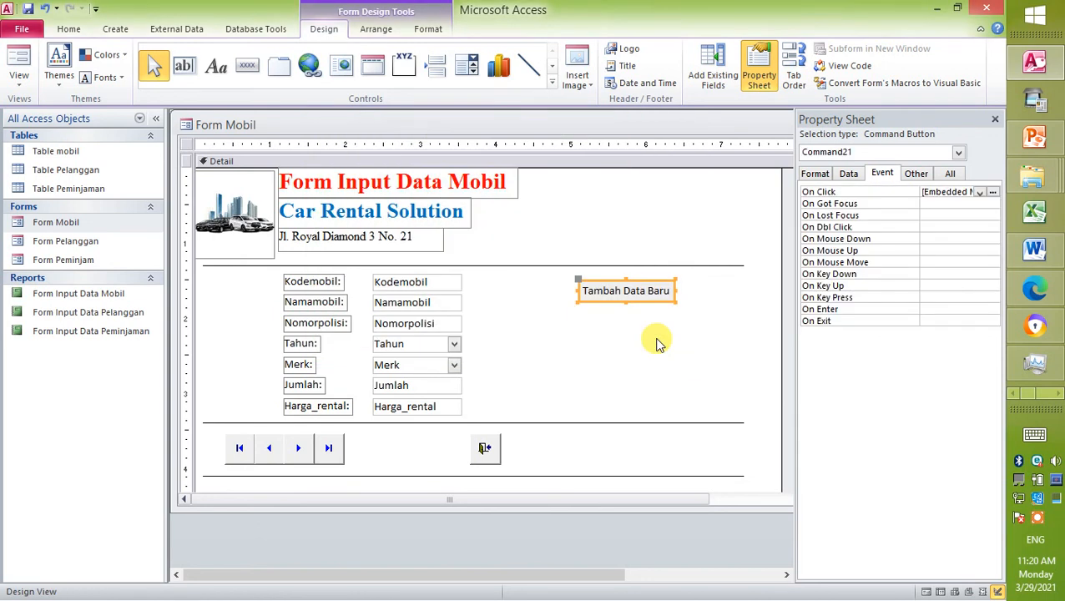
click(695, 315)
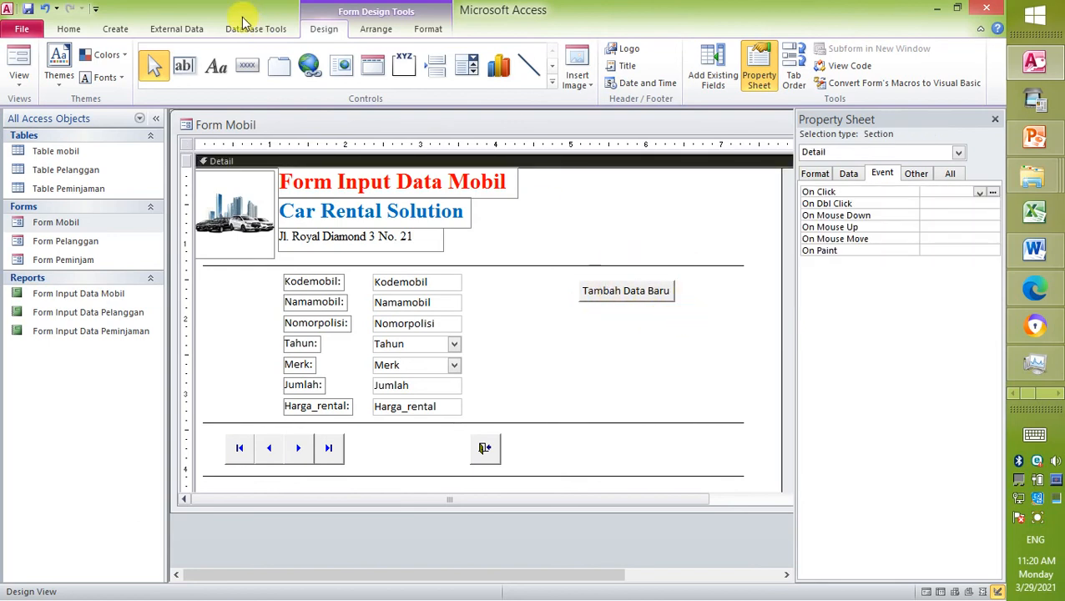
- Draw a command button below Tambah Data Baru, about 1.3 ruler units wide, with the Record Operations action Delete Record
click(248, 67)
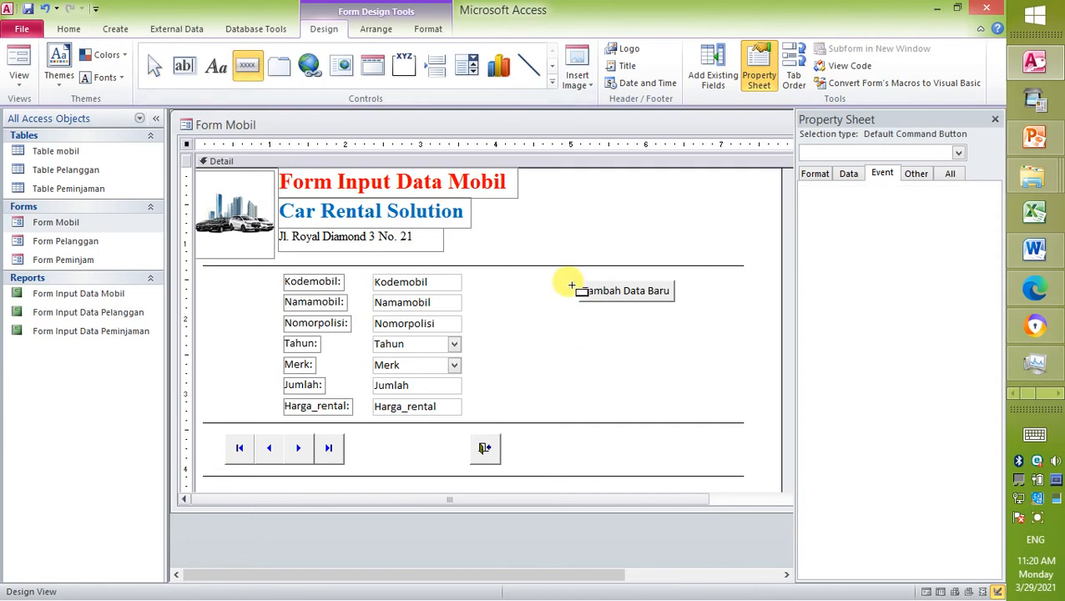
drag(580, 318, 676, 339)
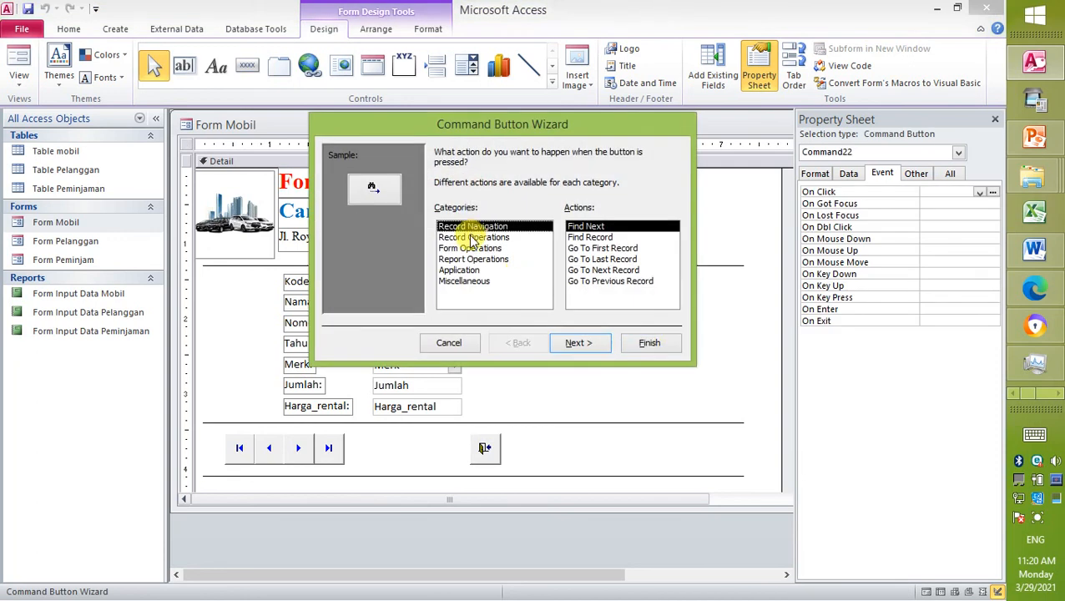
click(469, 248)
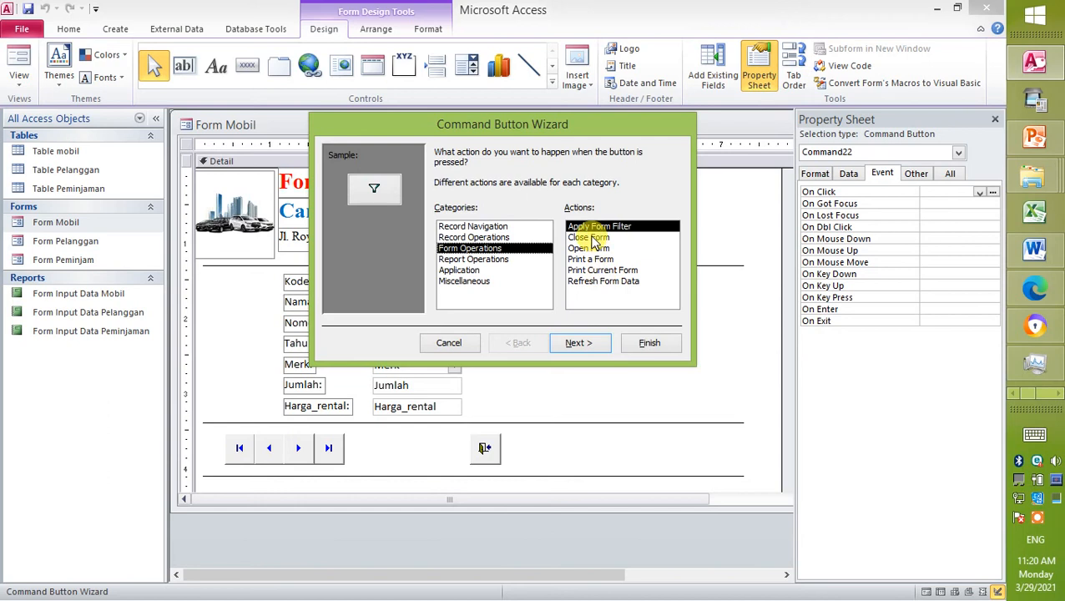
click(499, 237)
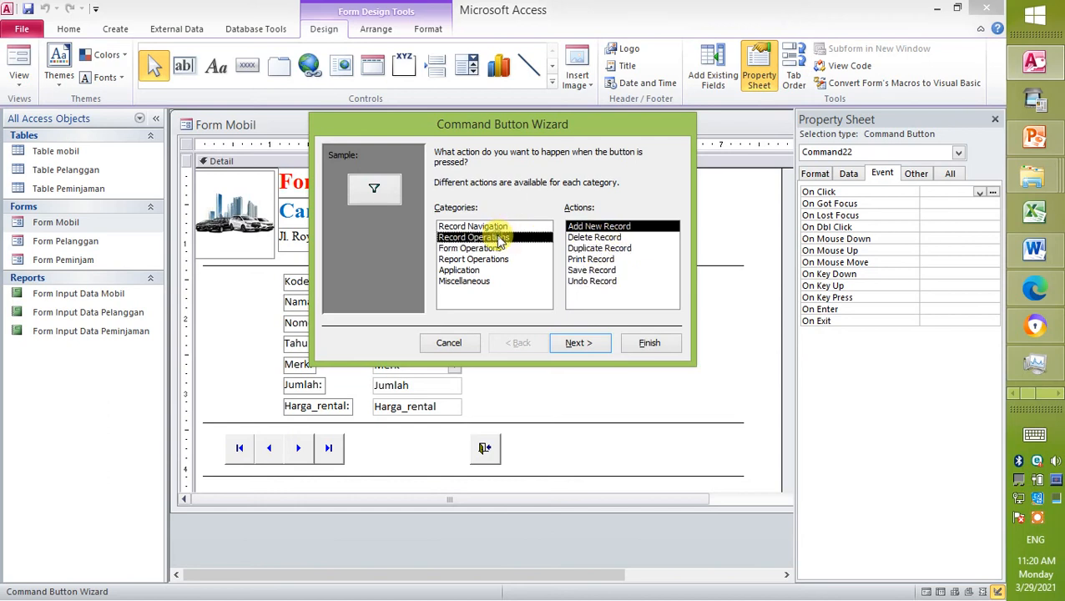
click(584, 238)
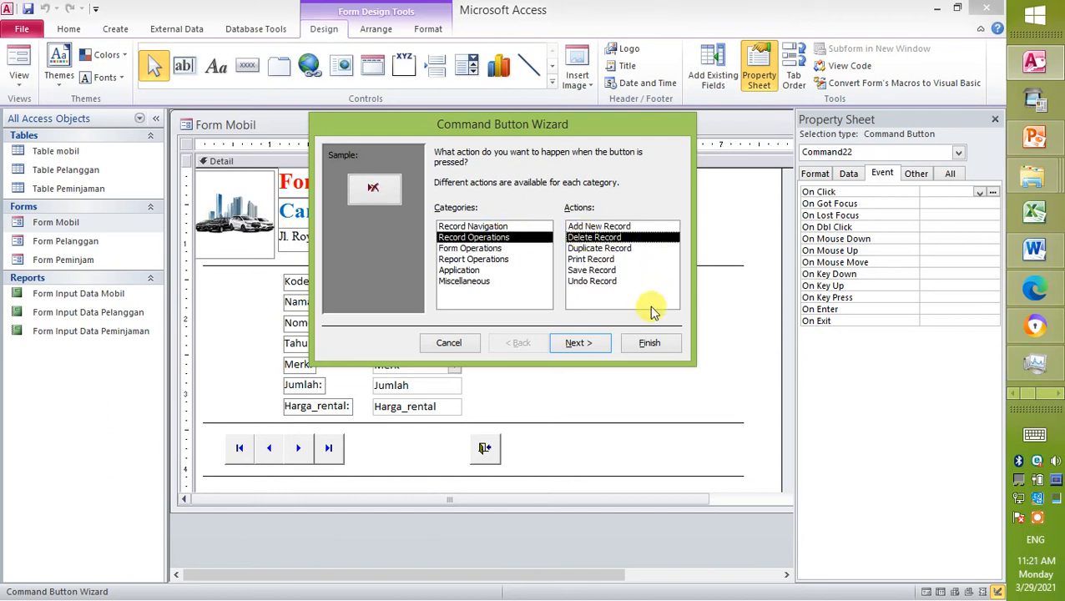
- Label the delete button with the text Hapus Data, finish the wizard, and widen the button to match Tambah Data Baru
click(590, 345)
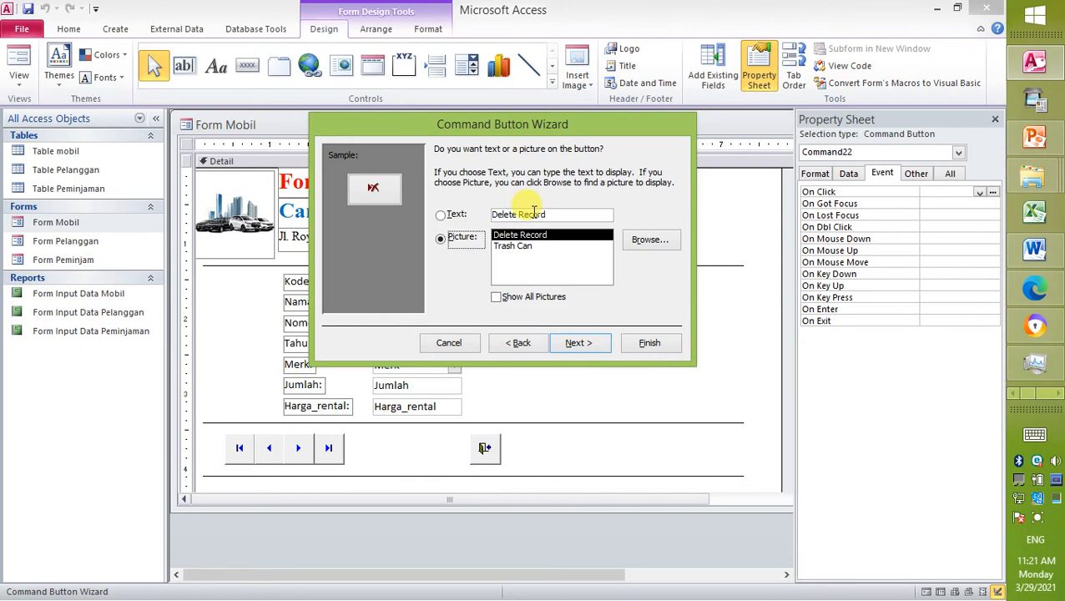
double_click(560, 212)
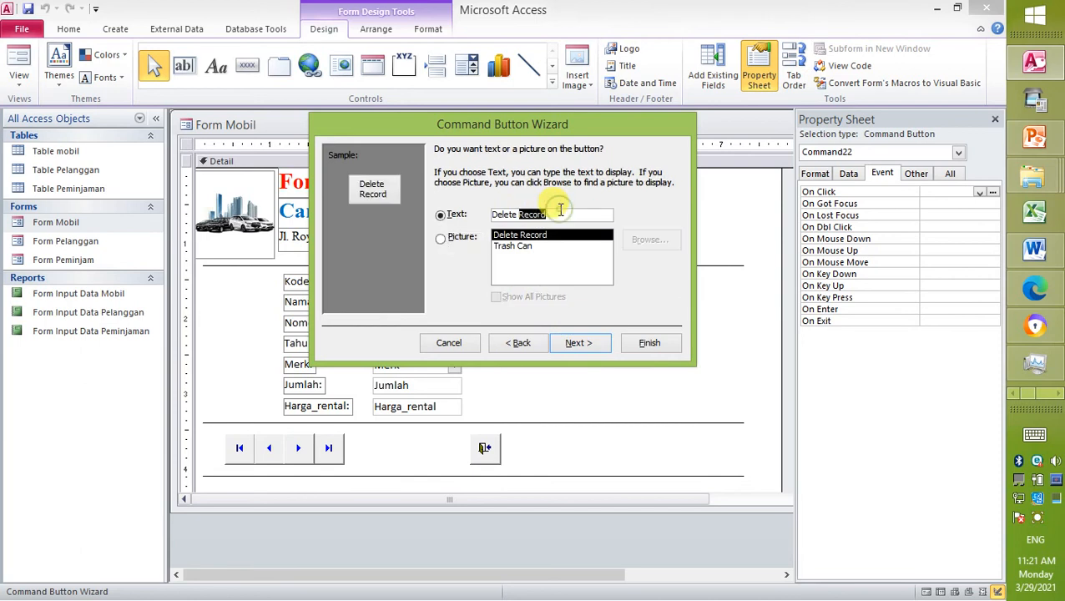
triple_click(560, 210)
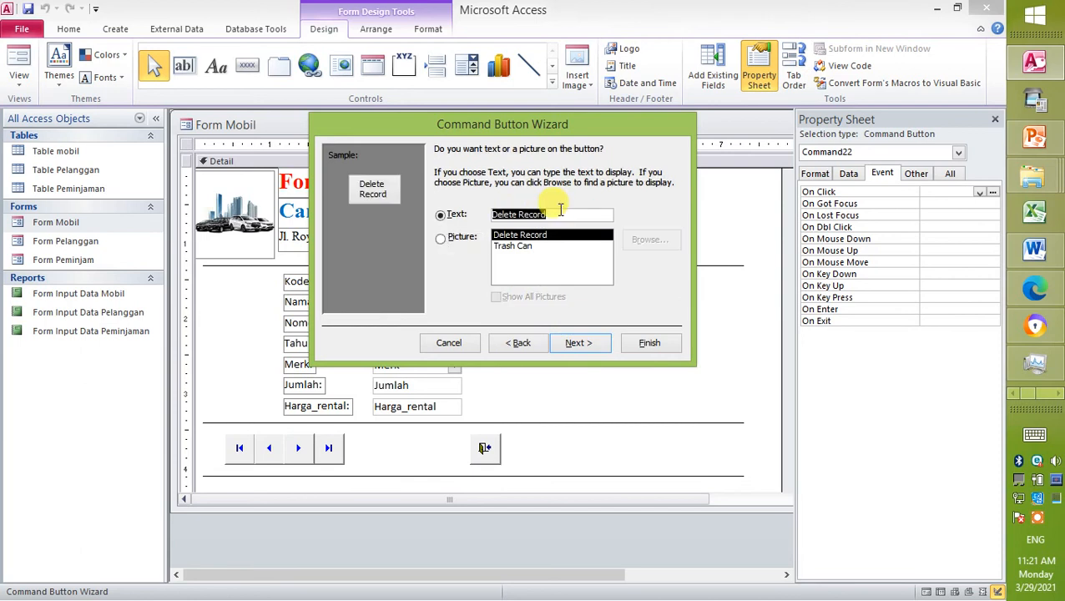
text(Hapus Data)
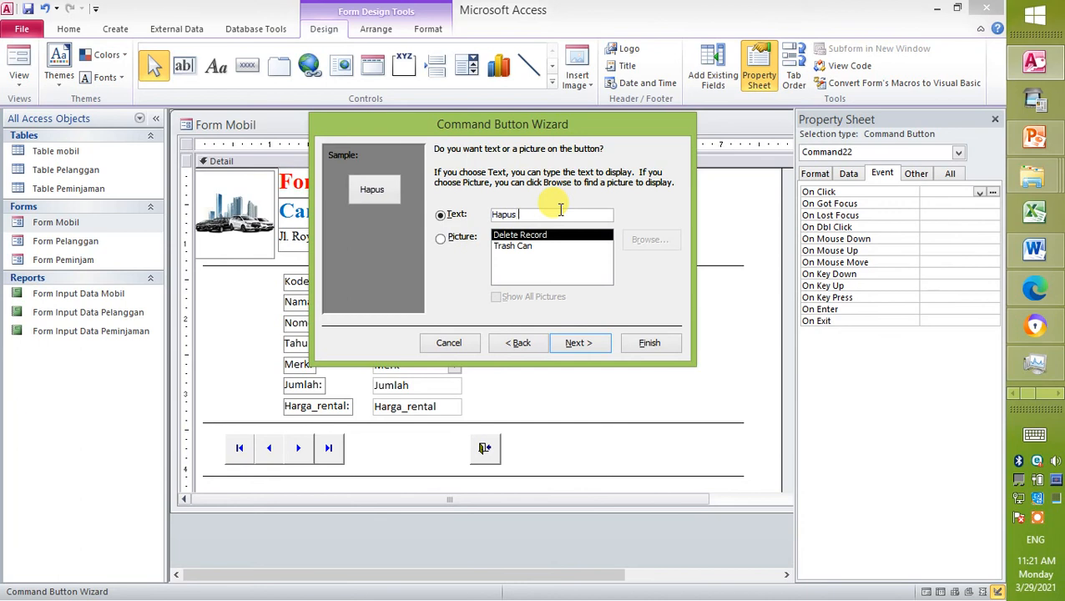
click(587, 343)
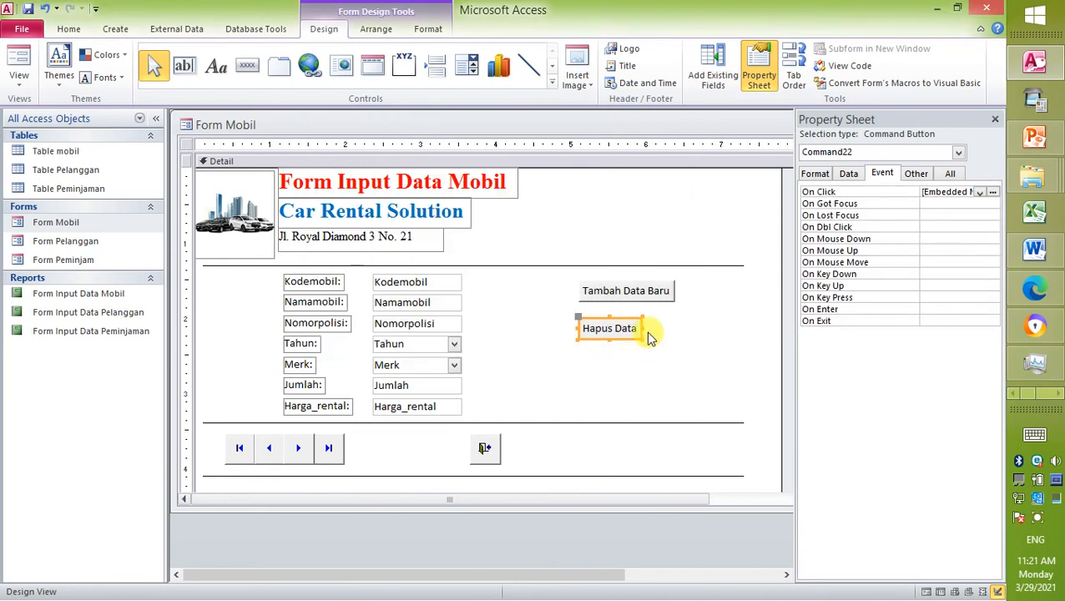
drag(643, 328, 682, 332)
click(638, 356)
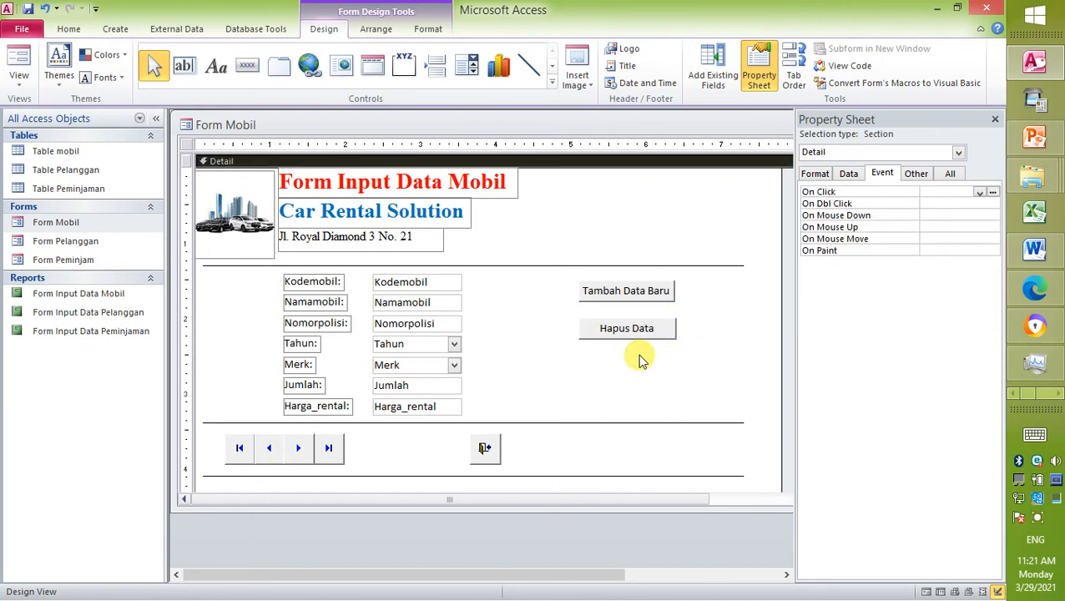
- Draw a command button below Hapus Data, about 1.3 ruler units wide, with the Record Operations action Save Record
click(247, 66)
drag(578, 355, 674, 379)
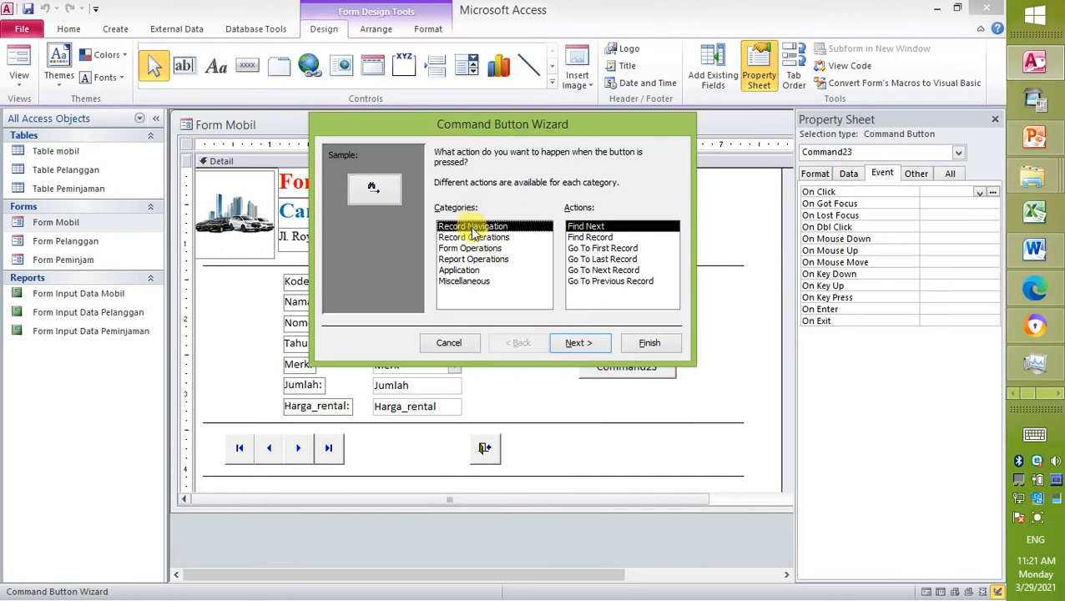
click(474, 238)
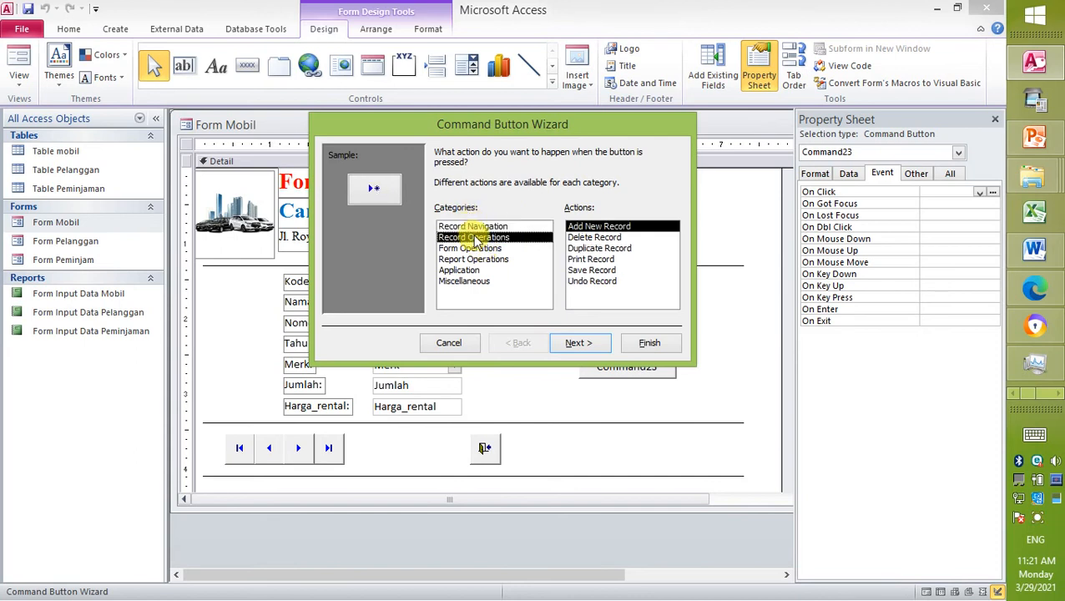
click(602, 271)
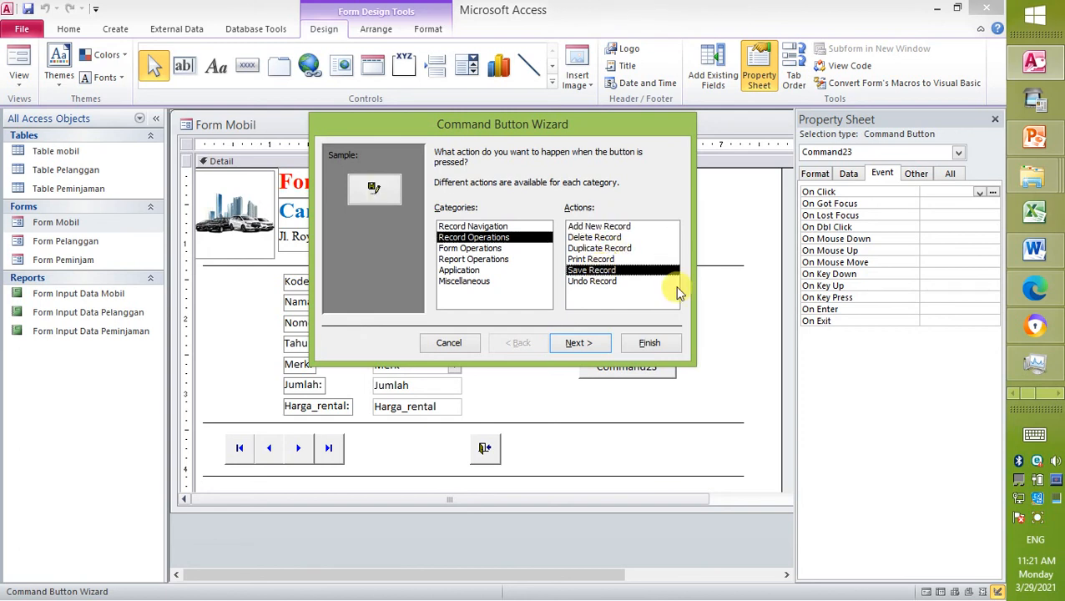
- Label the save button with the text Simpan Data, finish the wizard, and widen the button to match Hapus Data
click(576, 343)
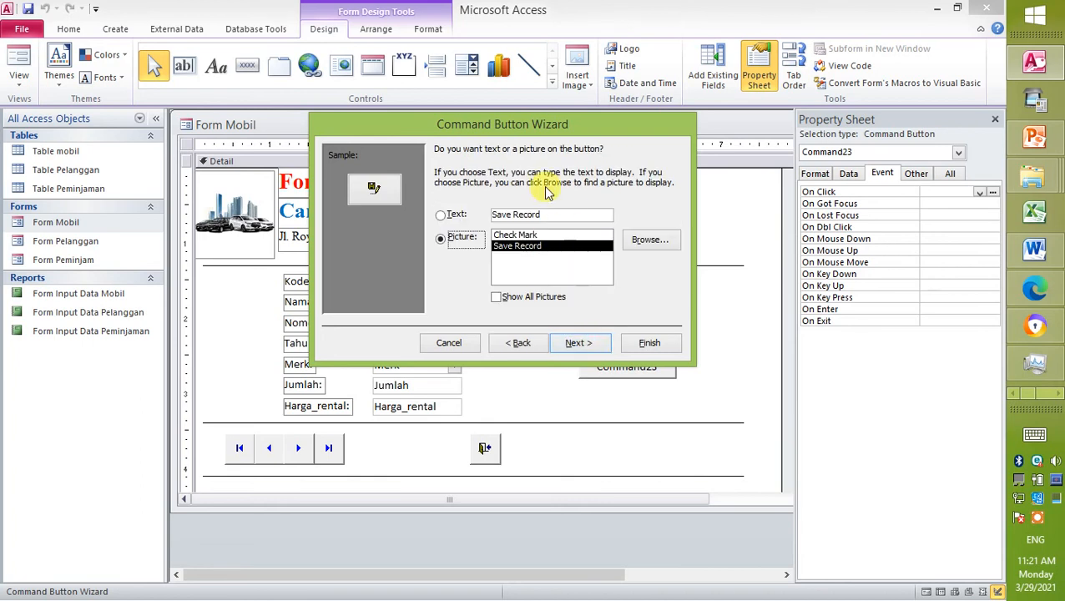
click(429, 217)
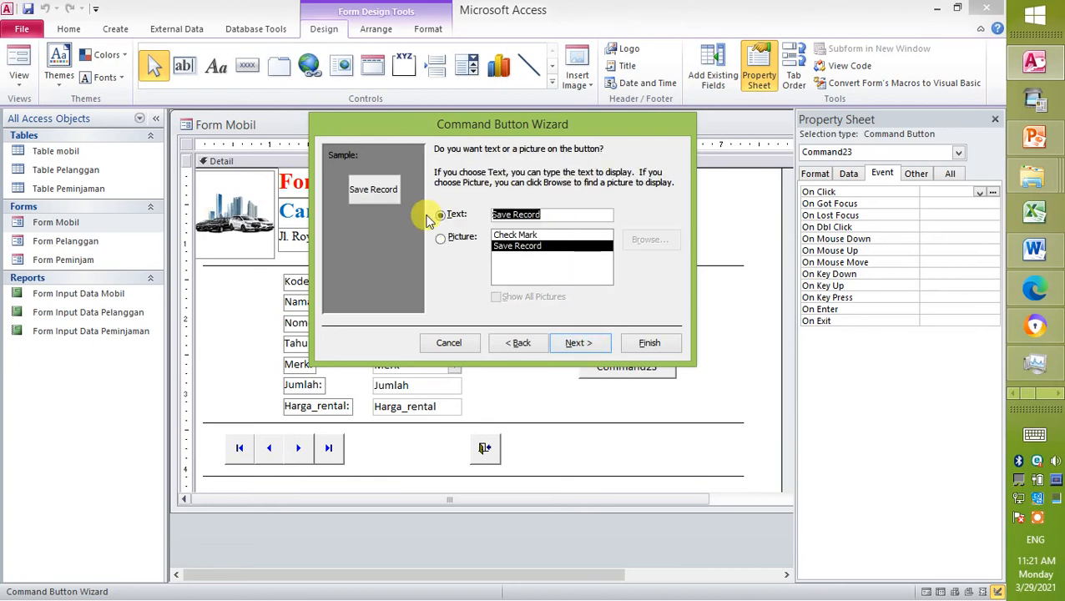
text(Simpan)
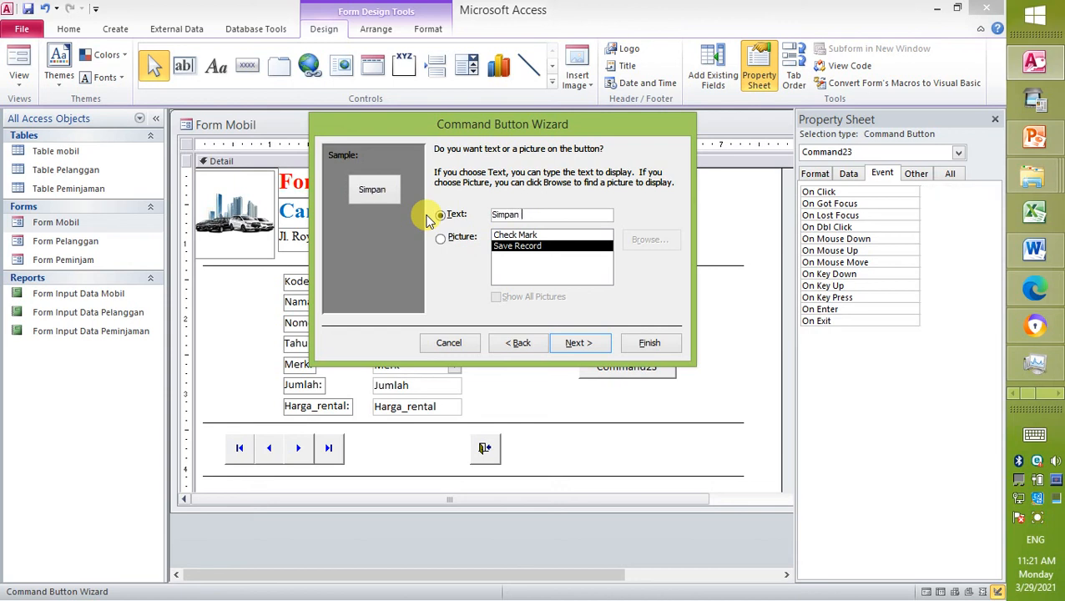
text( Data)
click(588, 337)
click(656, 343)
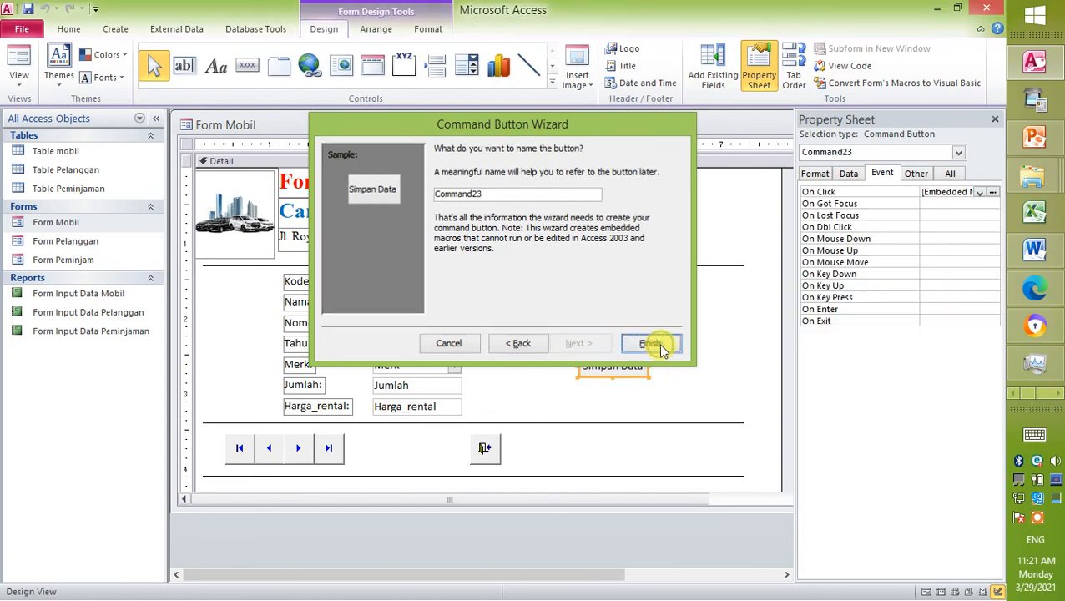
drag(650, 365, 675, 364)
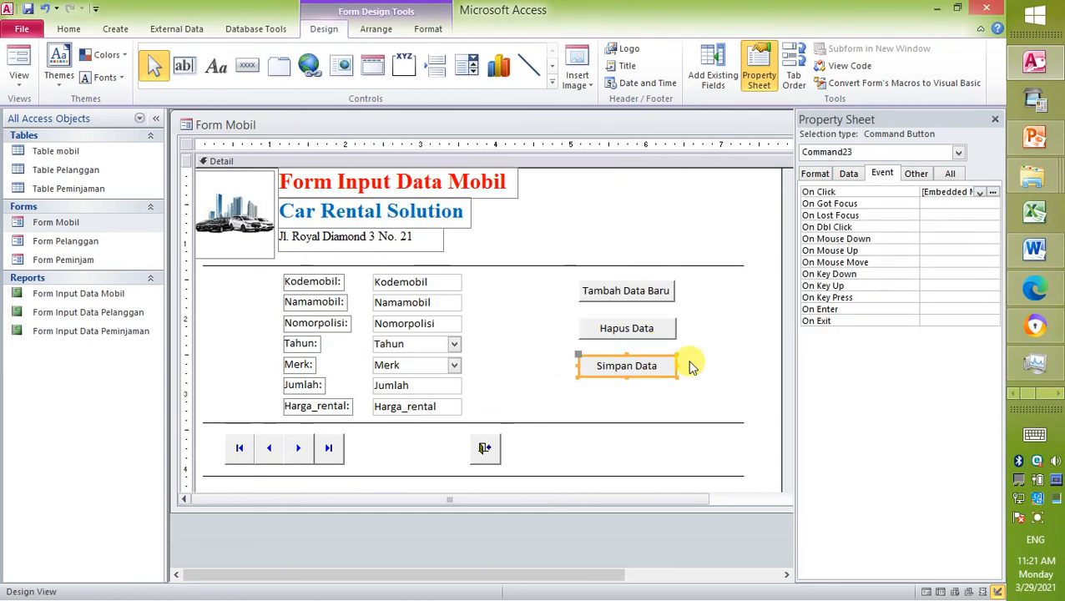
- Format the Simpan Data button's text in red with the Bodoni MT Black font
click(429, 28)
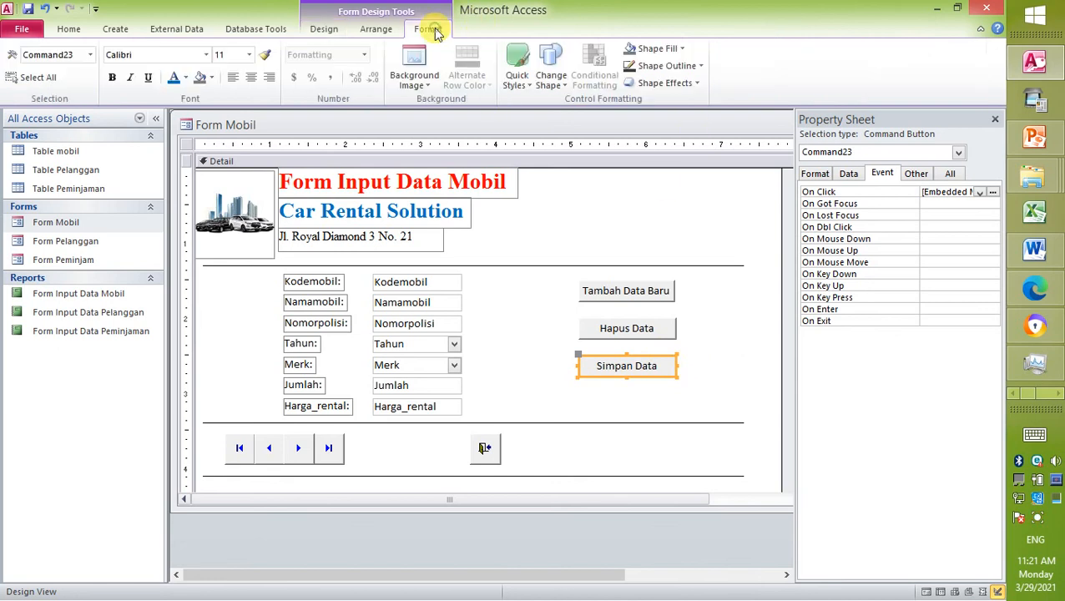
click(186, 79)
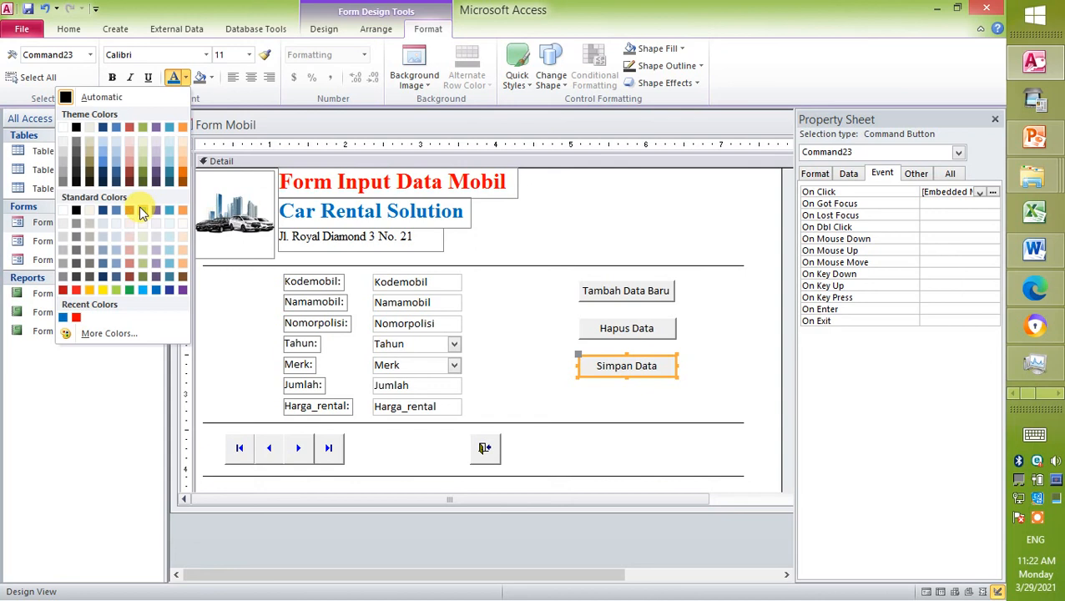
click(76, 290)
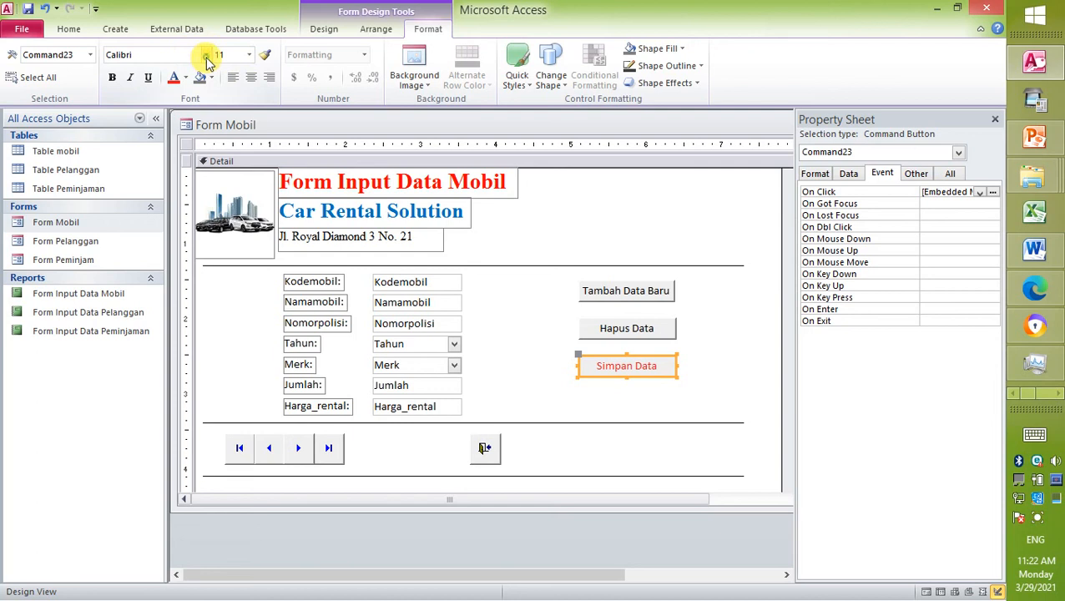
click(205, 54)
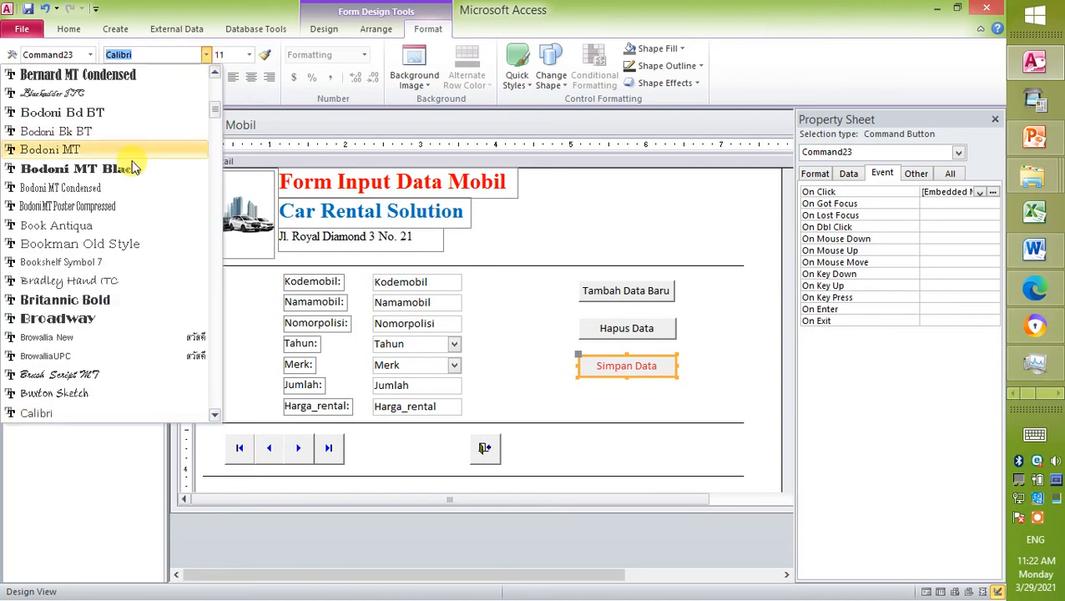
click(132, 168)
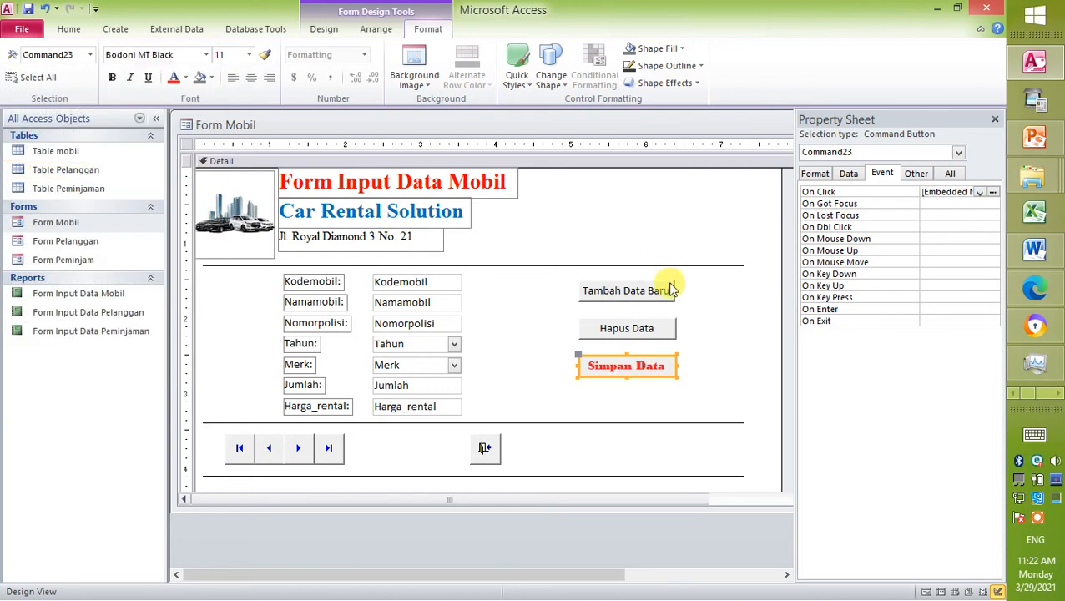
- Set the font of the Hapus Data and Tambah Data Baru buttons to Bodoni MT Black
click(655, 308)
click(653, 324)
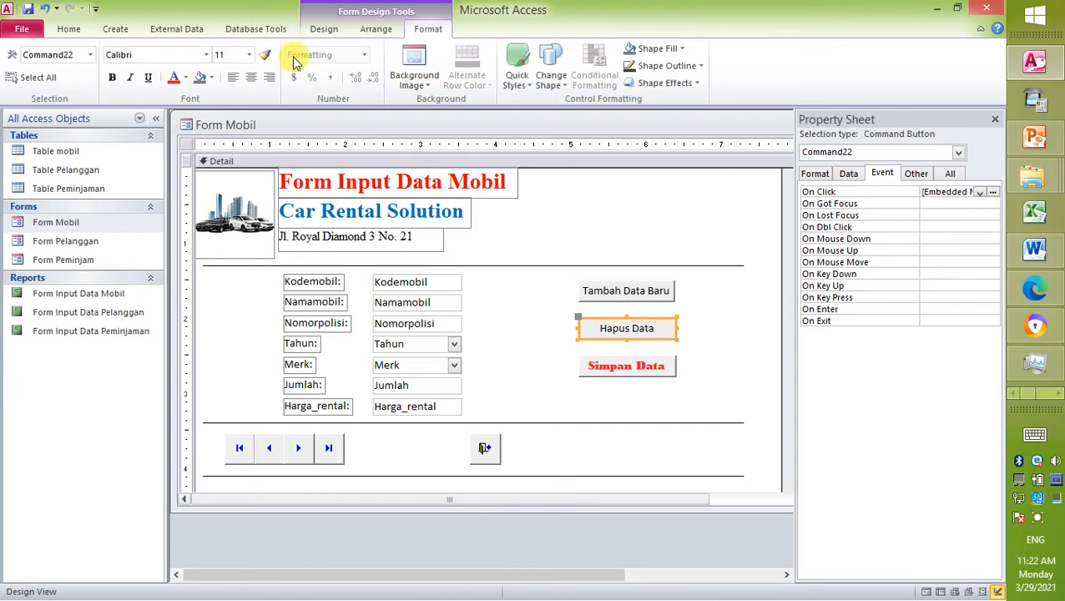
click(206, 54)
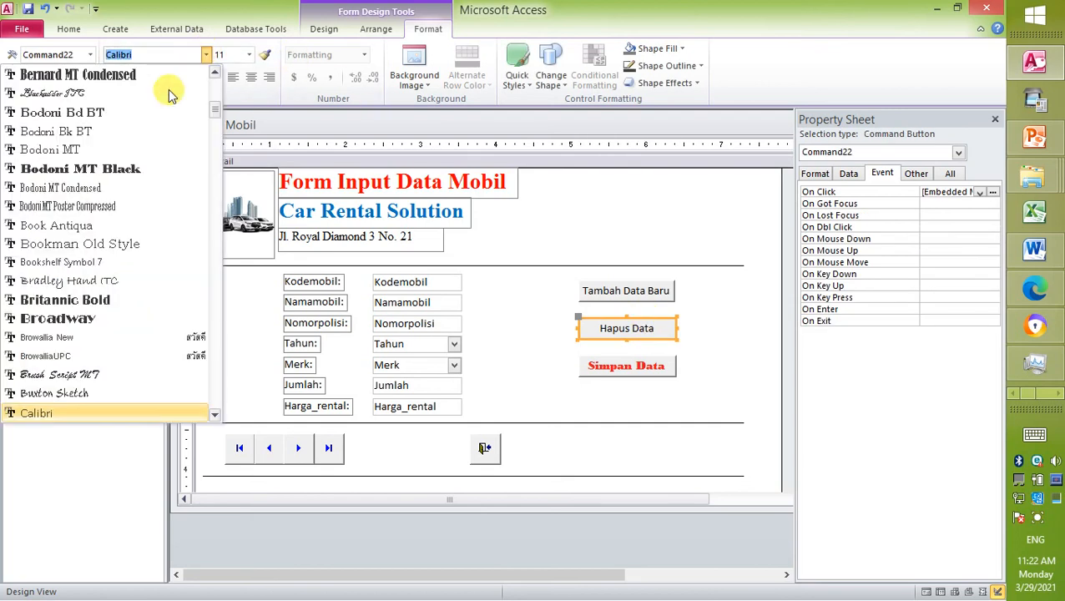
click(129, 169)
click(670, 292)
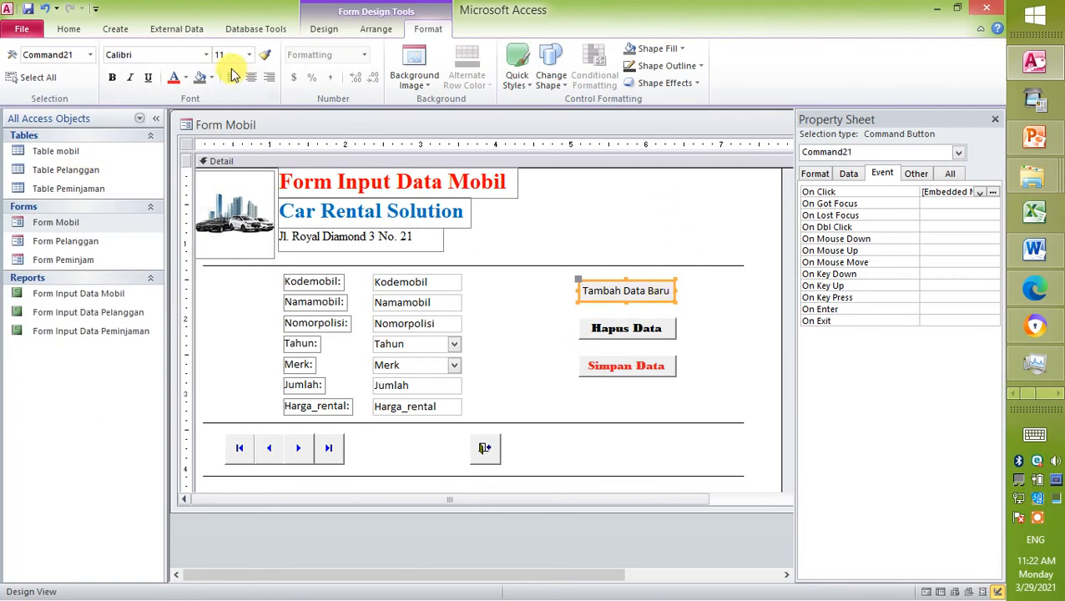
click(206, 55)
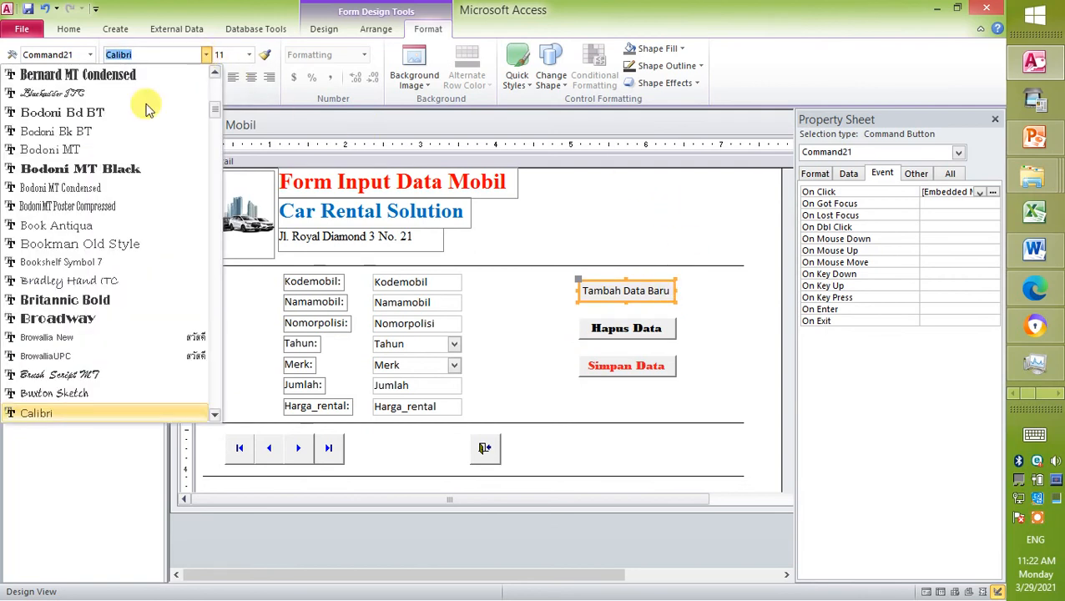
click(99, 173)
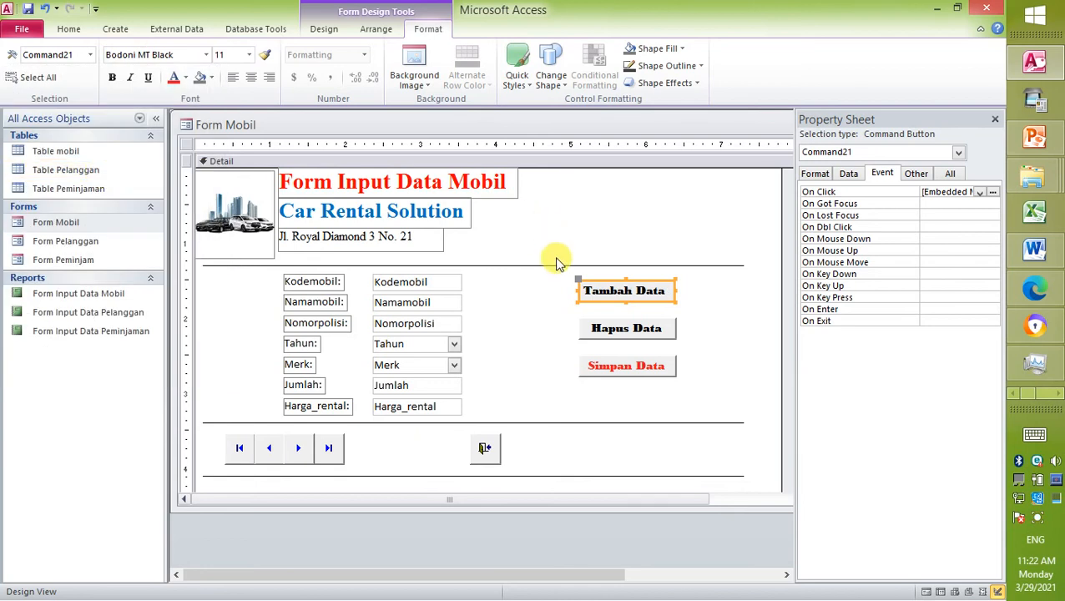
- Give the Tambah Data Baru button blue text and a light orange fill
click(187, 78)
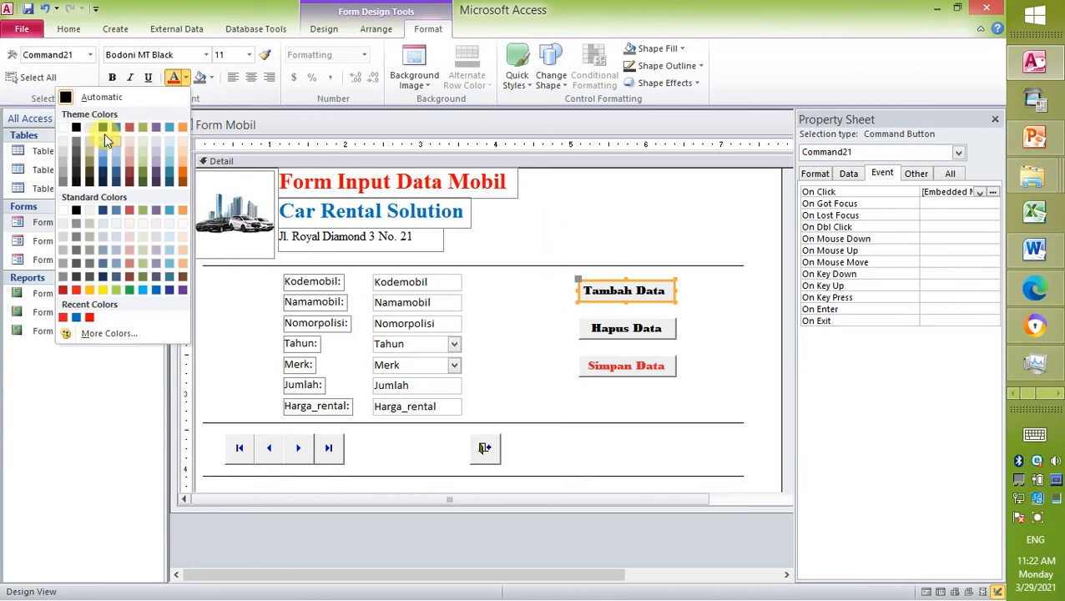
click(156, 289)
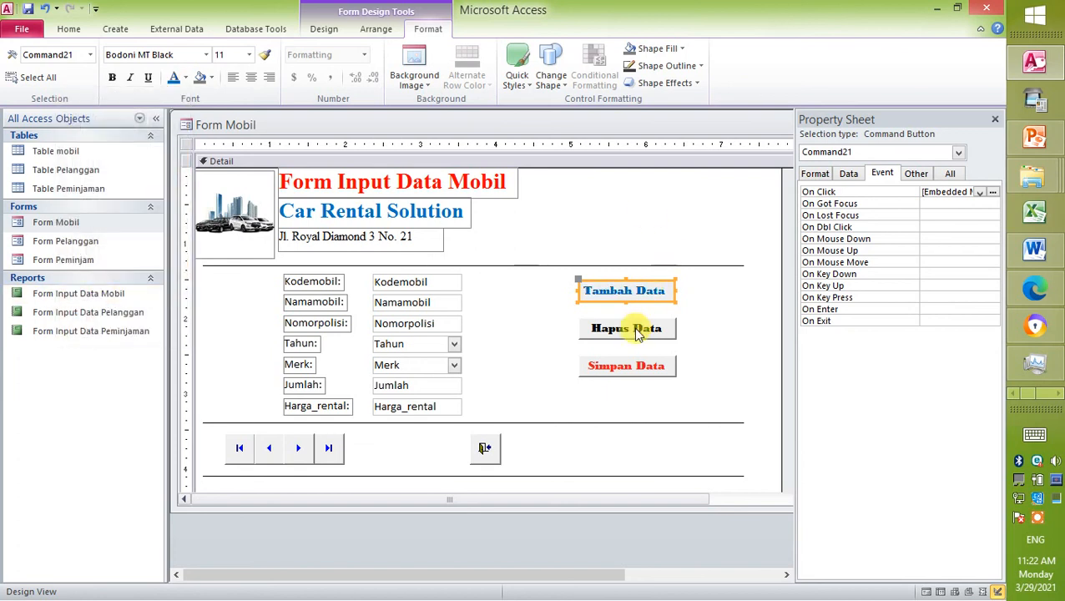
click(214, 80)
click(210, 139)
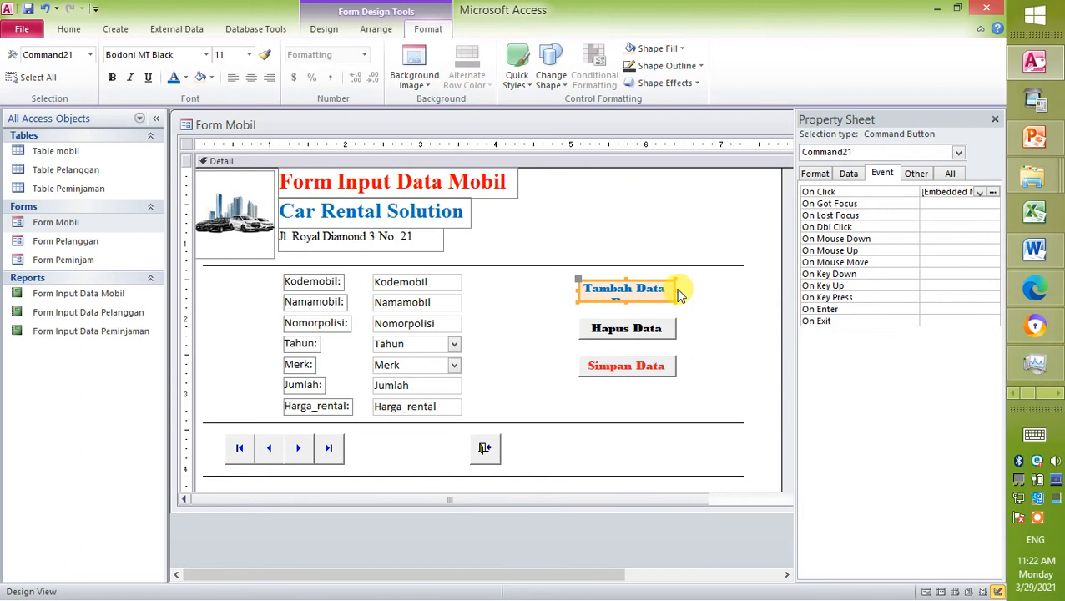
- Enlarge the Tambah Data Baru button to about 1.8 by 0.4 ruler units to fit its full label, and select the Hapus Data button
drag(674, 290, 702, 289)
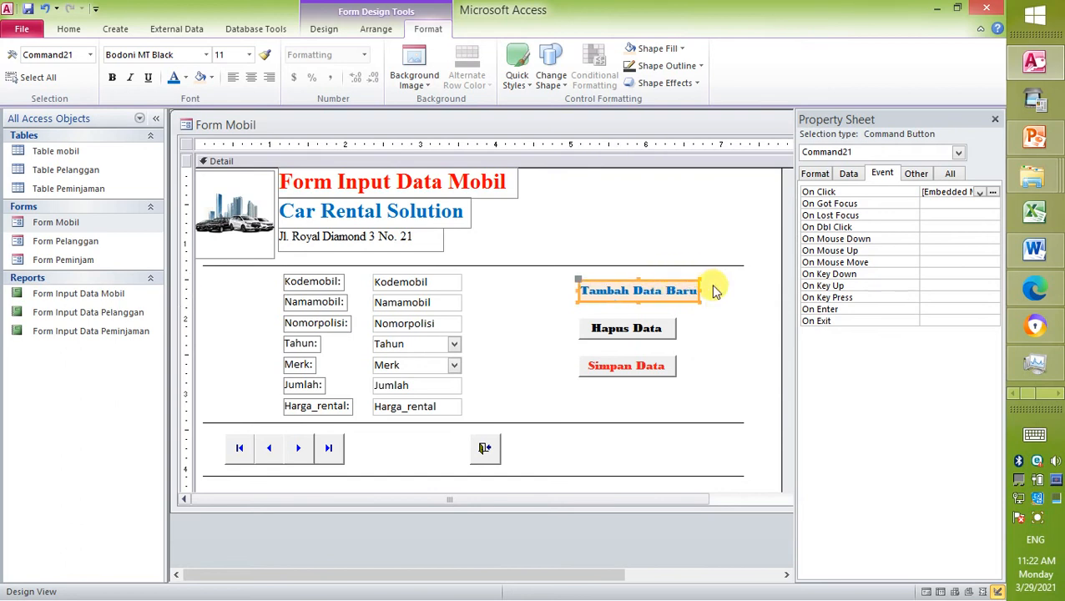
drag(699, 298, 715, 311)
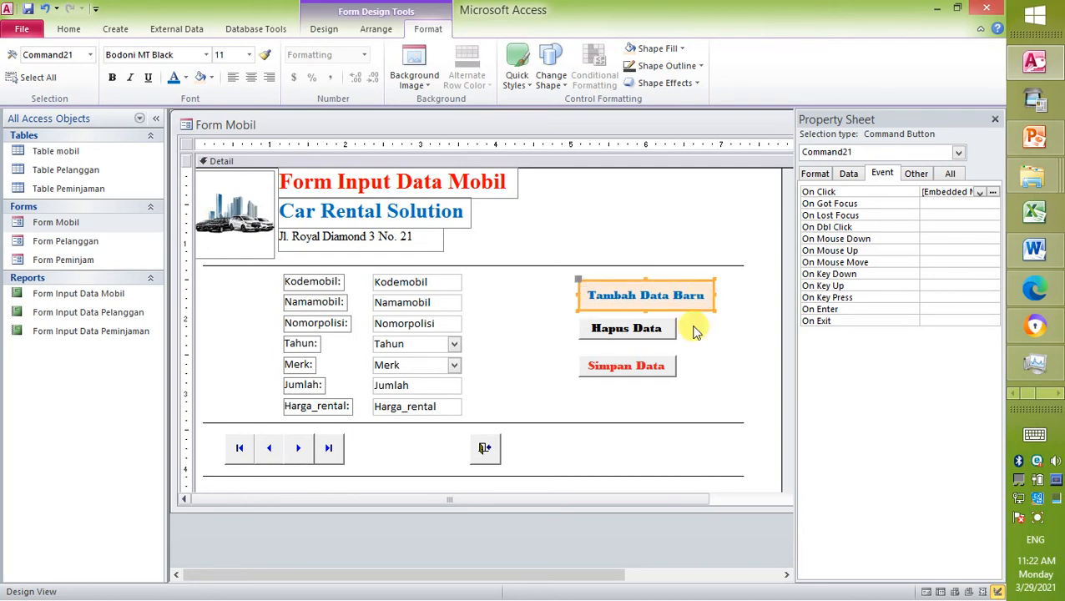
click(647, 335)
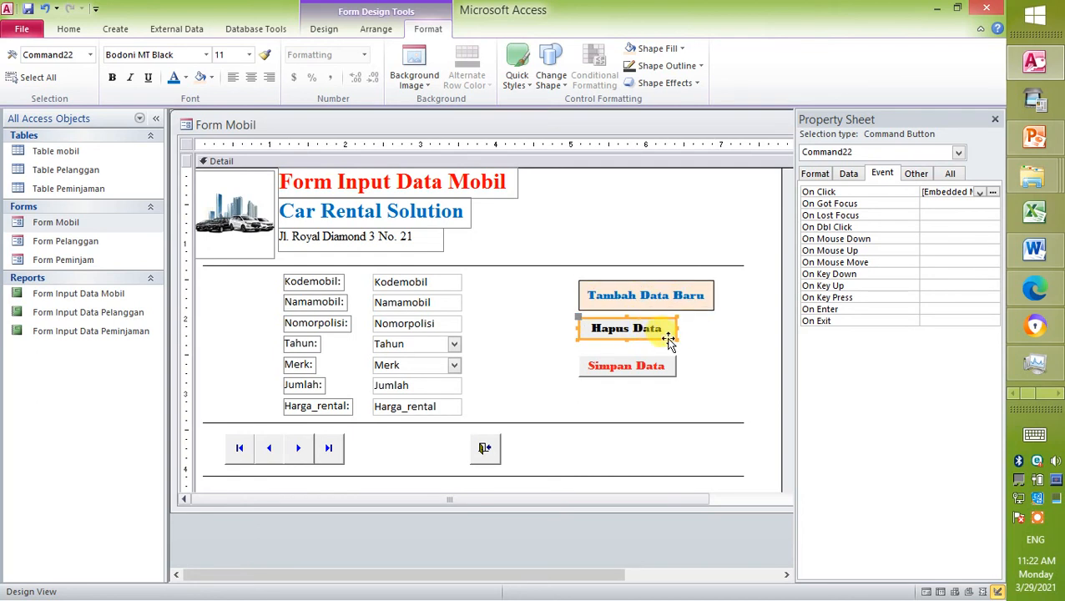
- Fill the Hapus Data button with yellow and widen it to match the Tambah Data Baru button
click(673, 341)
click(668, 338)
click(212, 78)
click(128, 289)
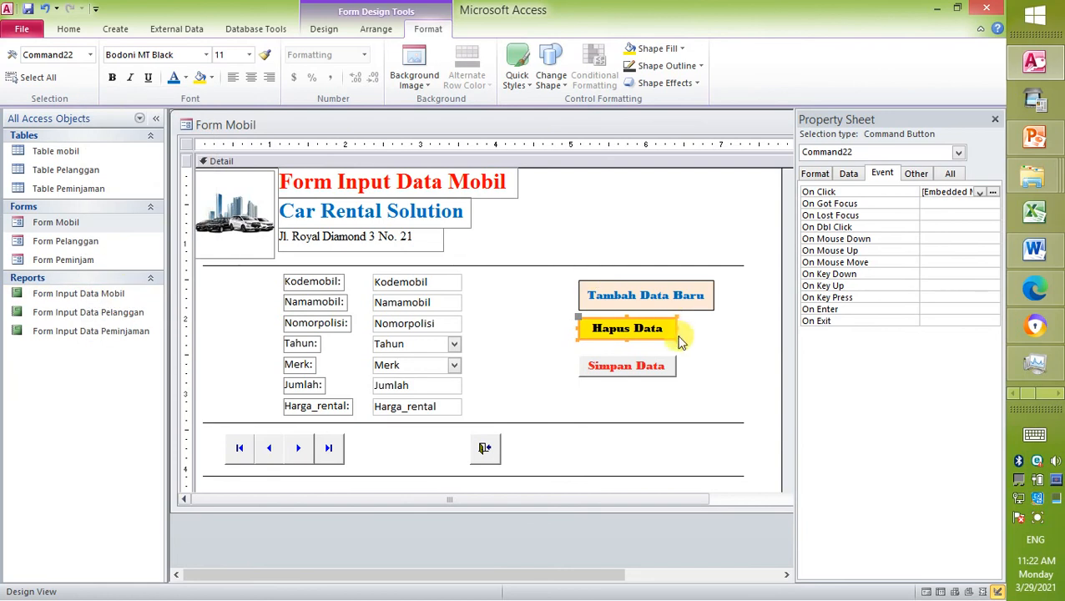
drag(676, 330, 716, 338)
- Fill the Simpan Data button with light blue and widen it to match the two buttons above it
click(666, 368)
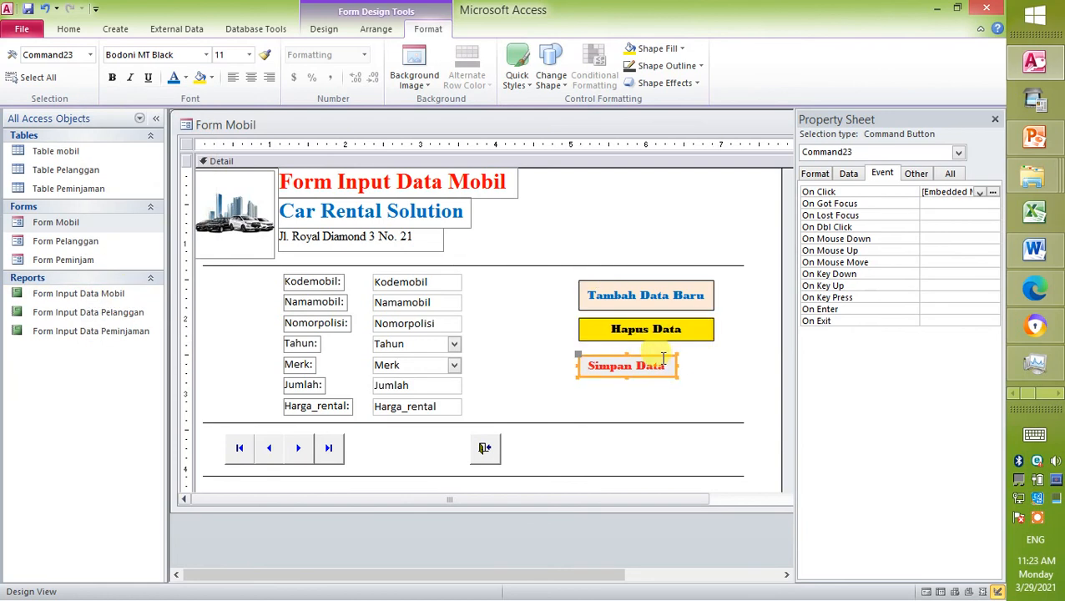
click(213, 80)
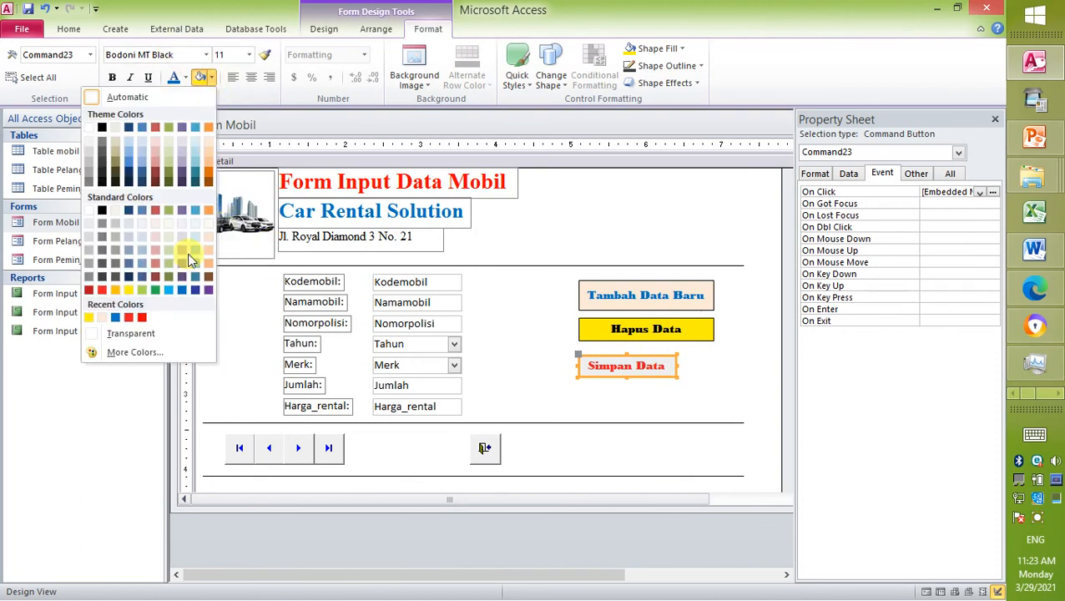
click(169, 290)
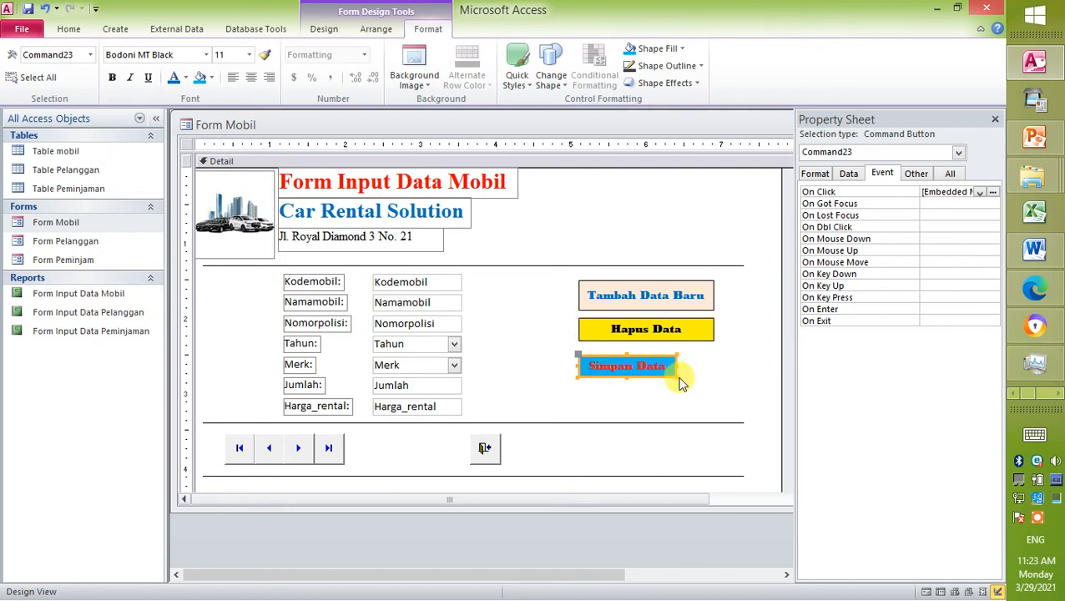
drag(677, 377, 715, 378)
- Resize the exit button to about 1.9 inches wide and position it beneath the column of record buttons
click(499, 448)
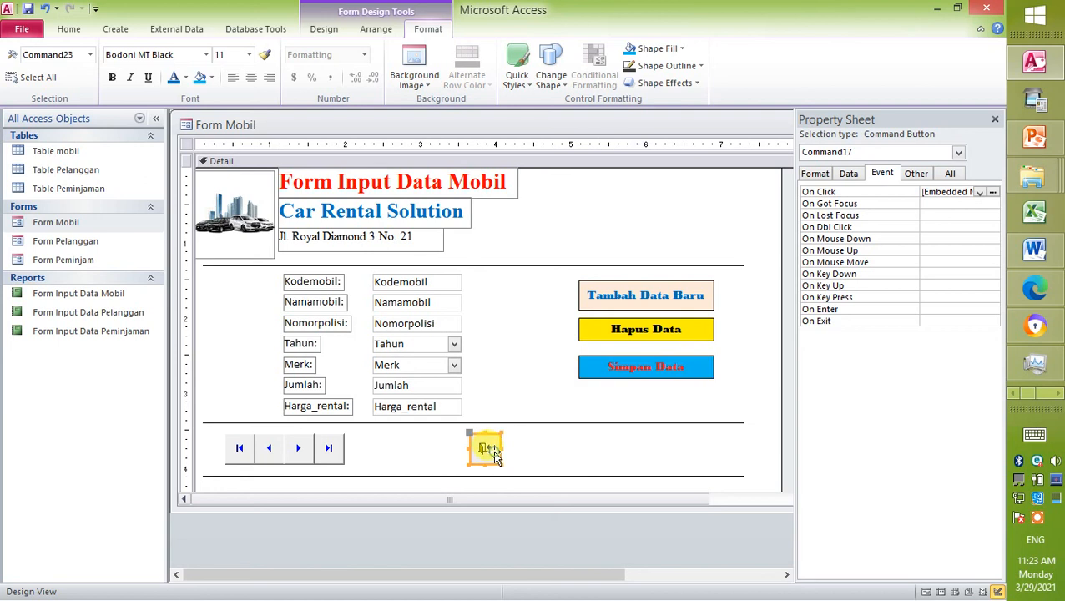
drag(503, 450, 715, 436)
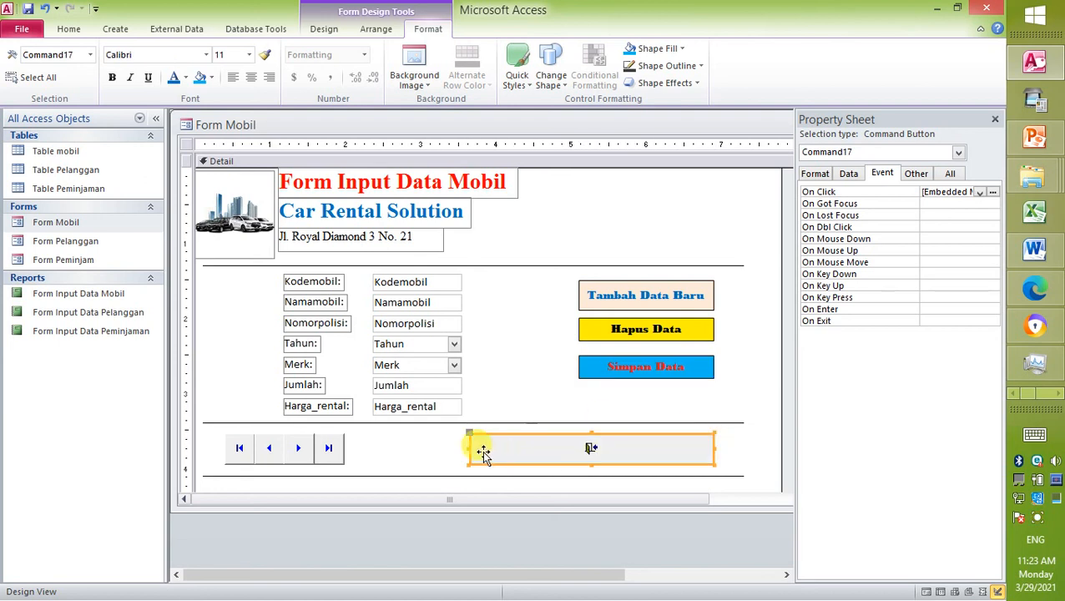
drag(469, 448, 569, 444)
- Set the exit button's caption to Keluar
right_click(643, 450)
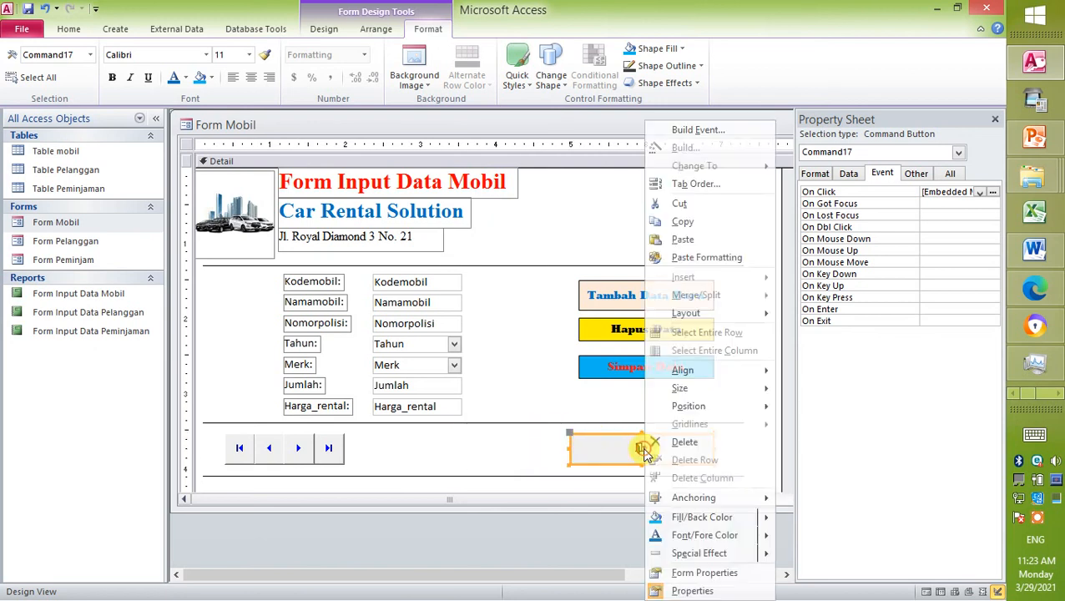
click(851, 174)
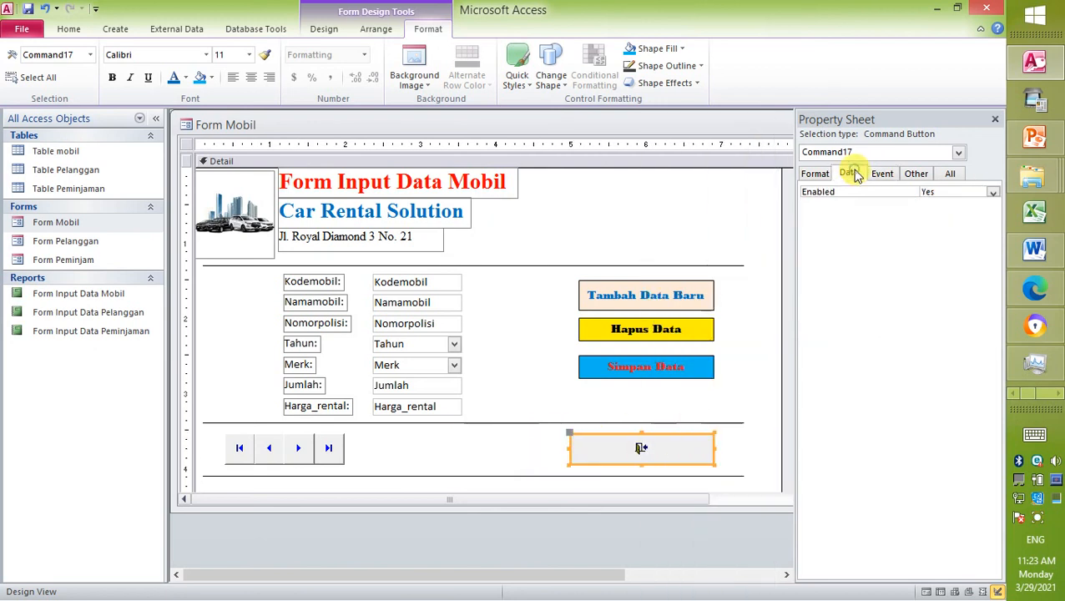
click(819, 176)
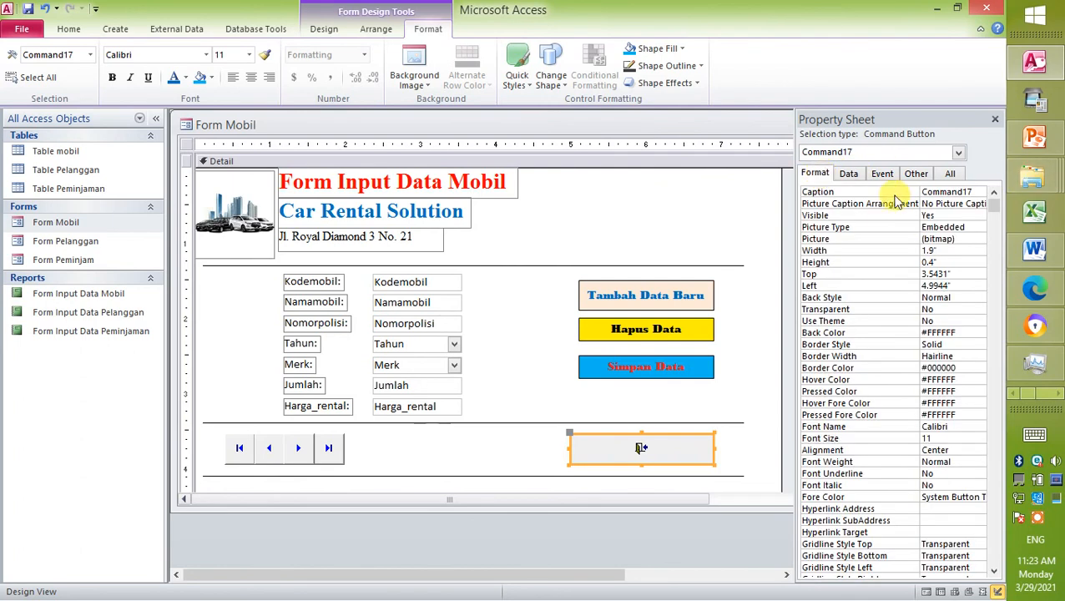
click(647, 290)
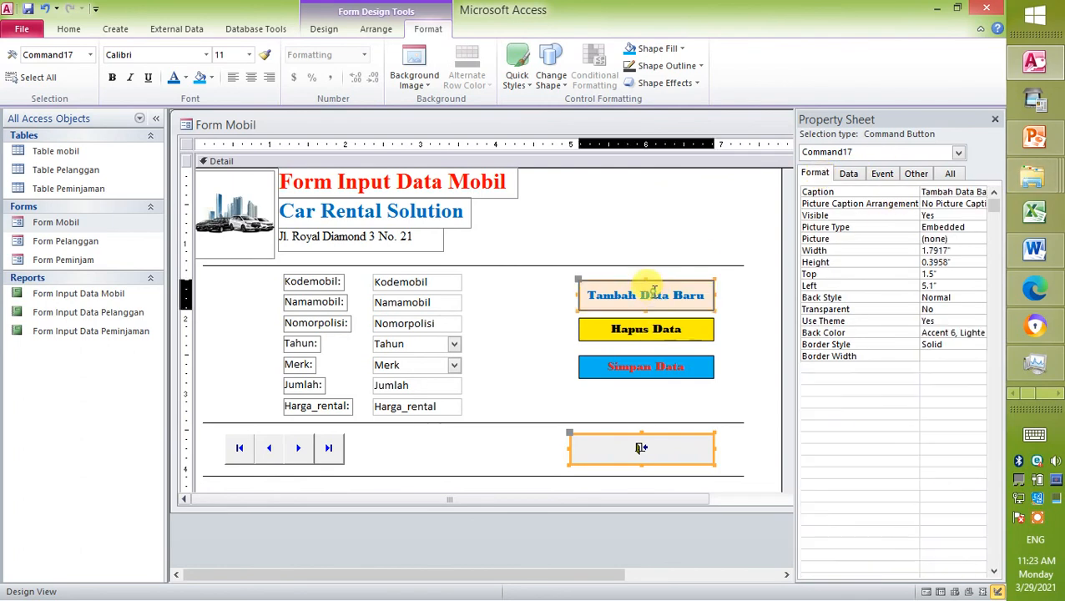
click(656, 443)
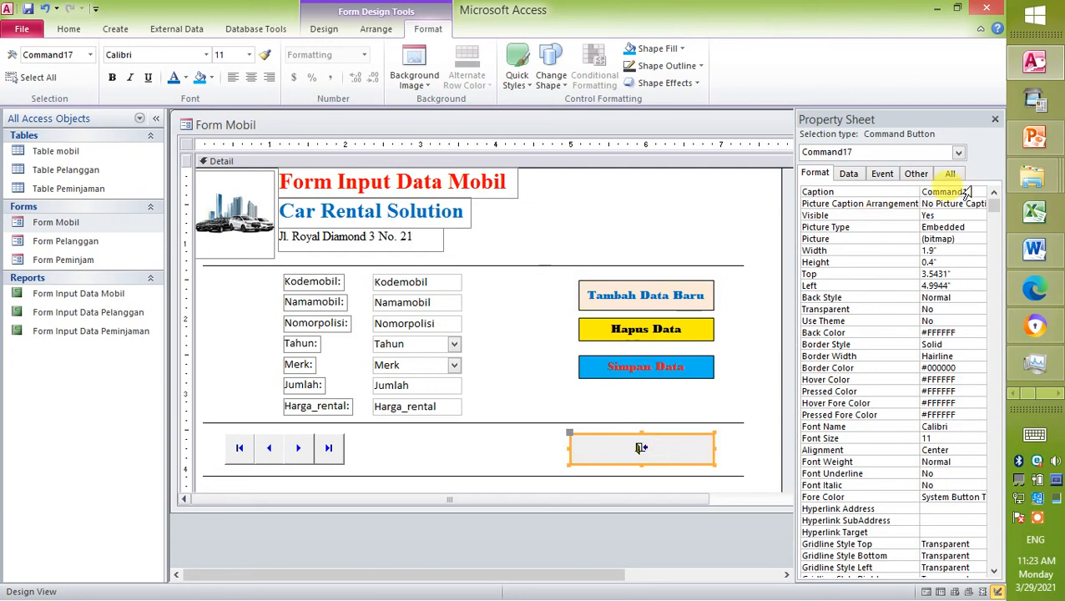
drag(974, 191, 920, 194)
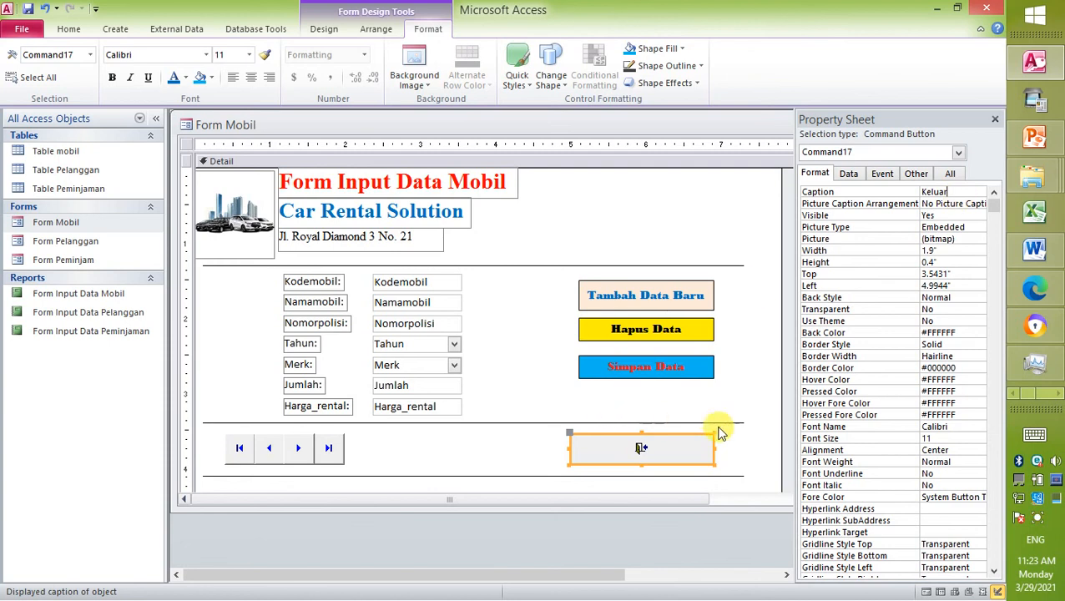
click(937, 203)
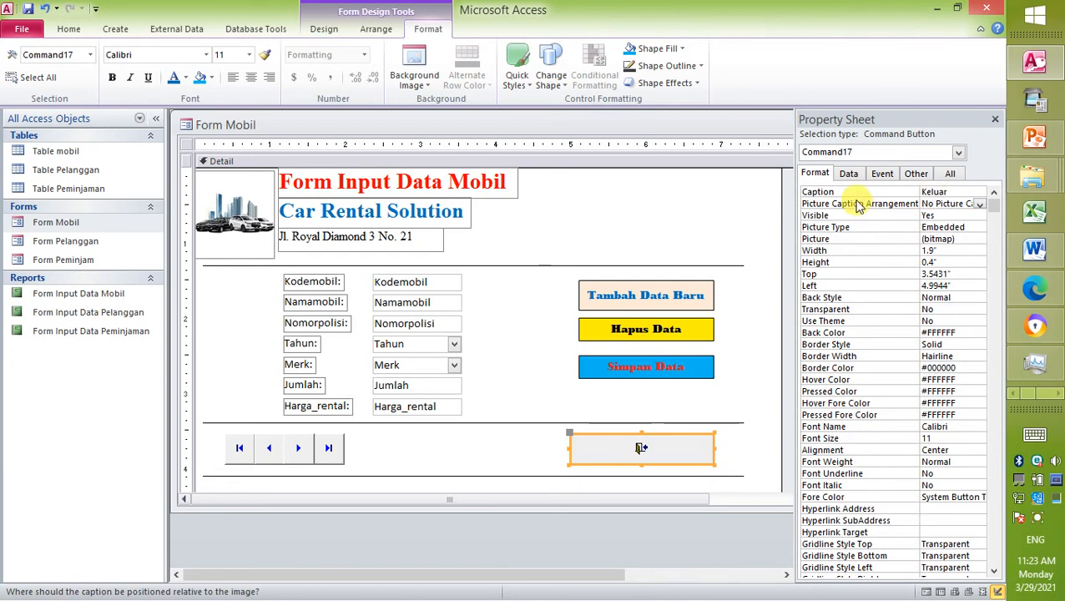
click(830, 194)
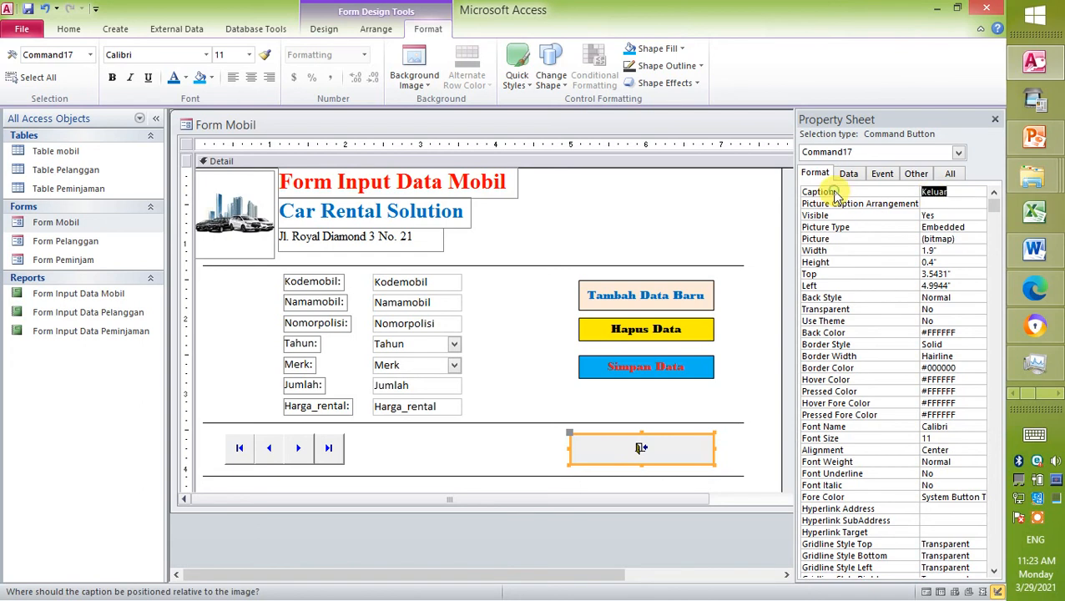
click(943, 227)
click(745, 447)
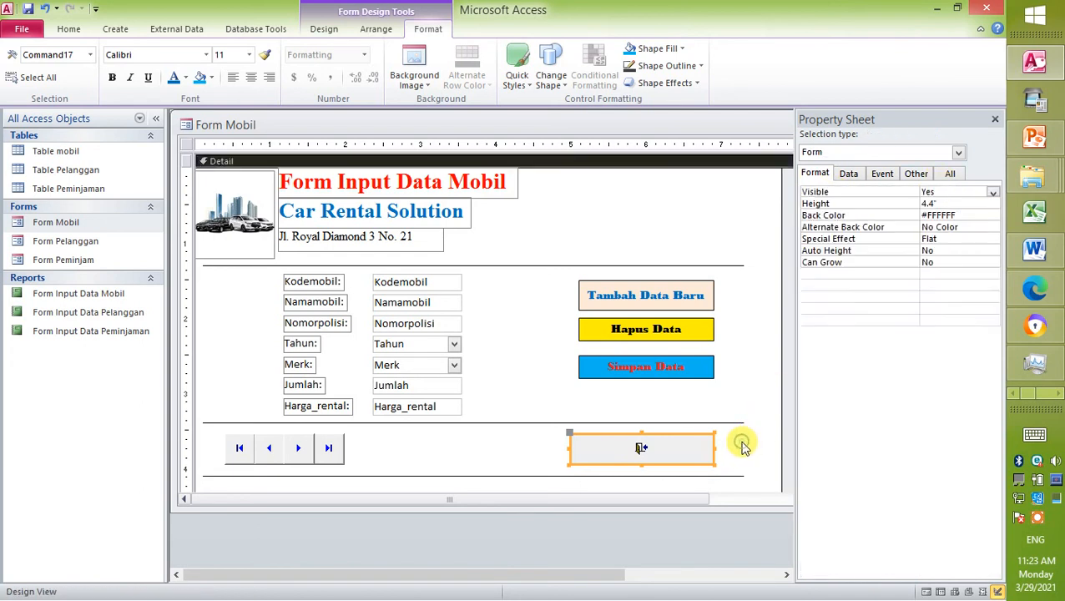
click(708, 462)
drag(710, 463, 731, 477)
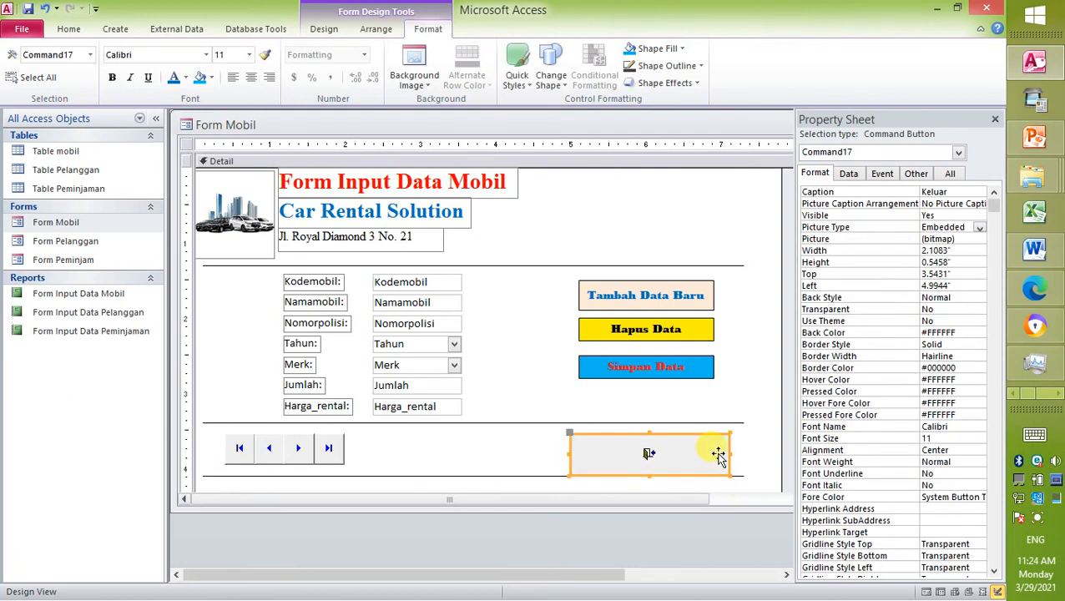
key(ctrl+z)
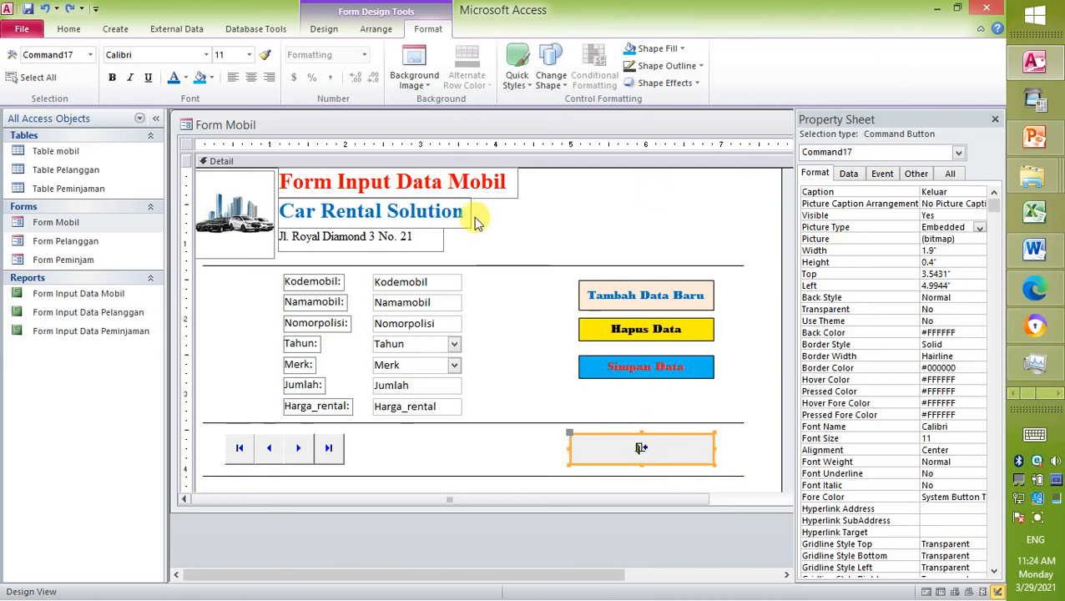
right_click(574, 204)
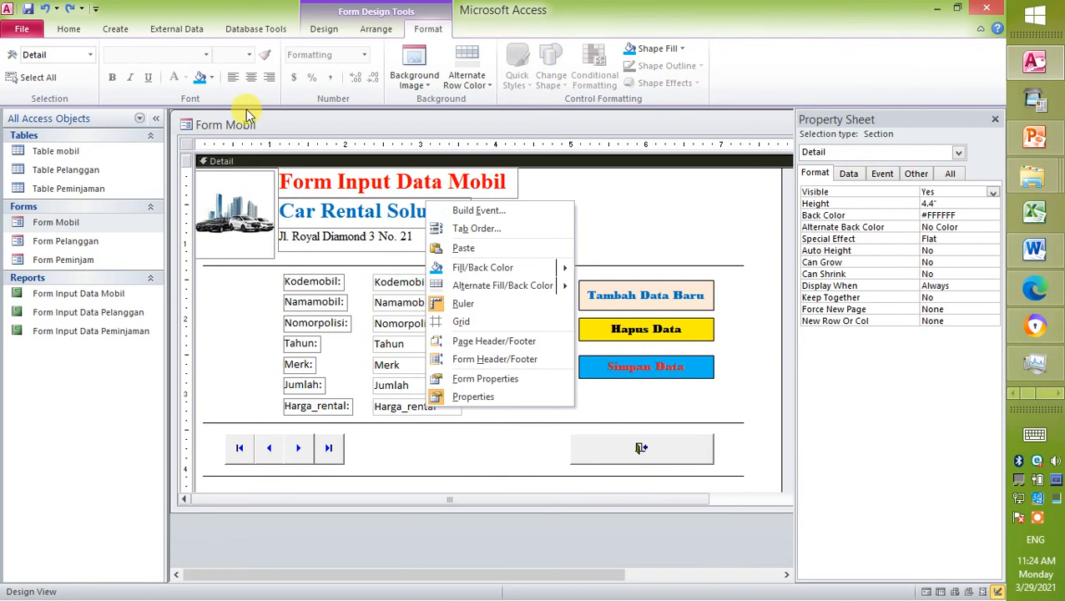
click(31, 8)
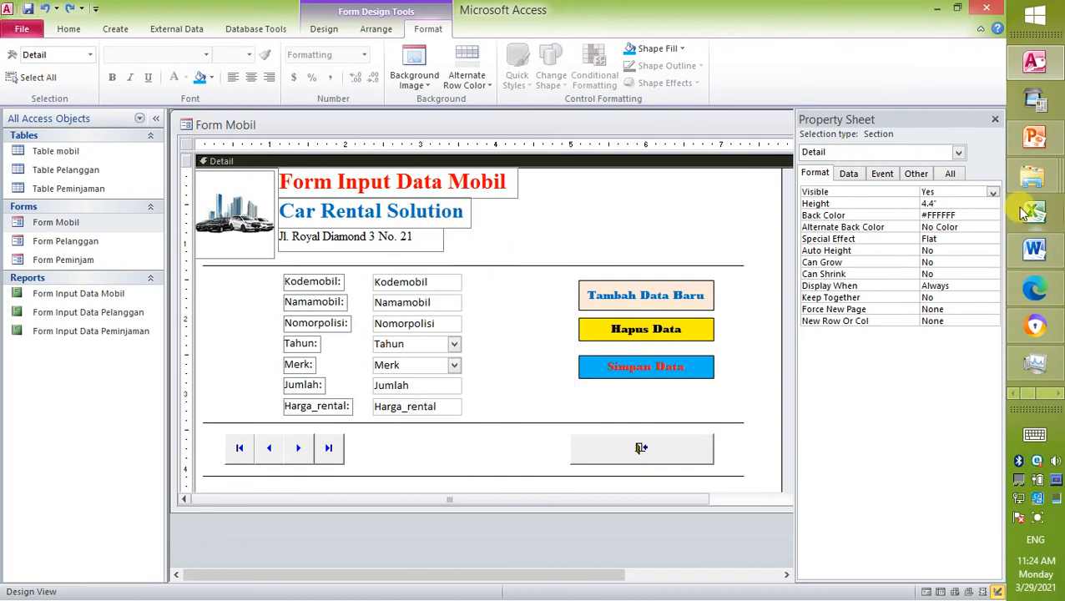
click(643, 444)
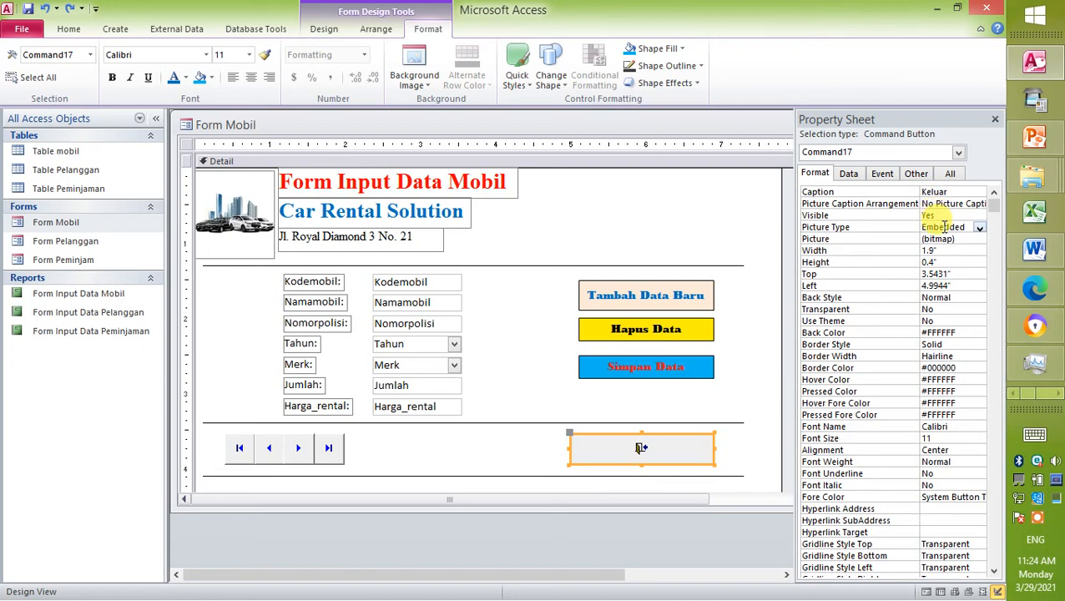
click(980, 227)
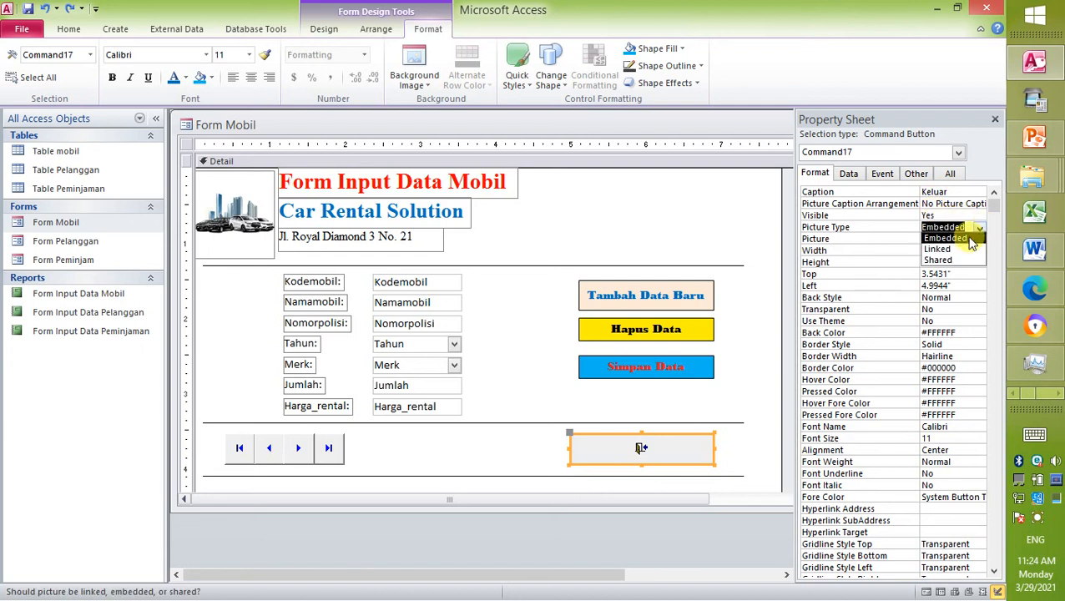
click(871, 220)
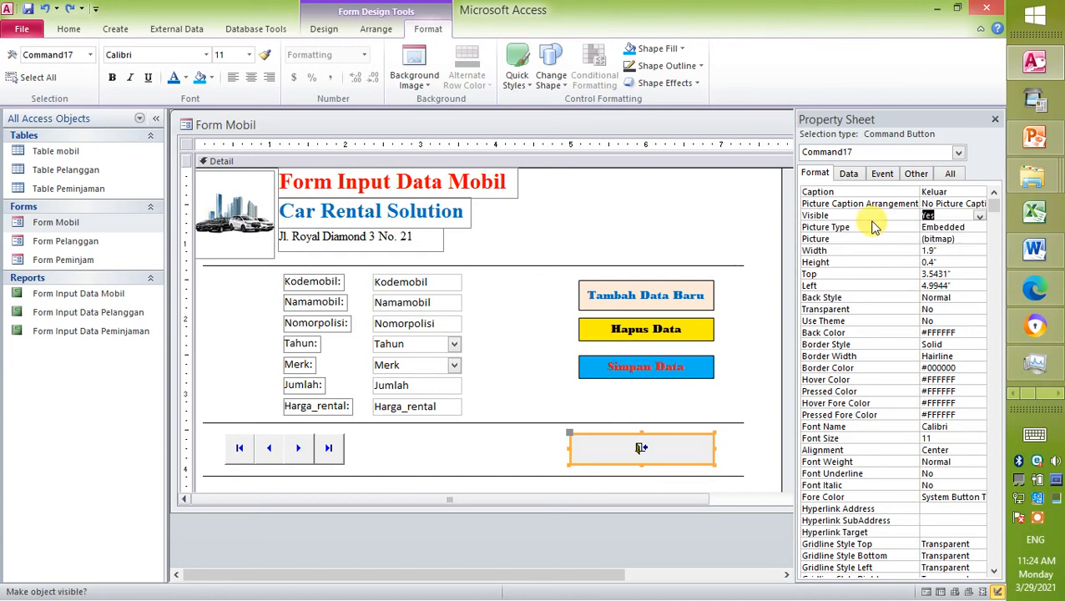
click(978, 251)
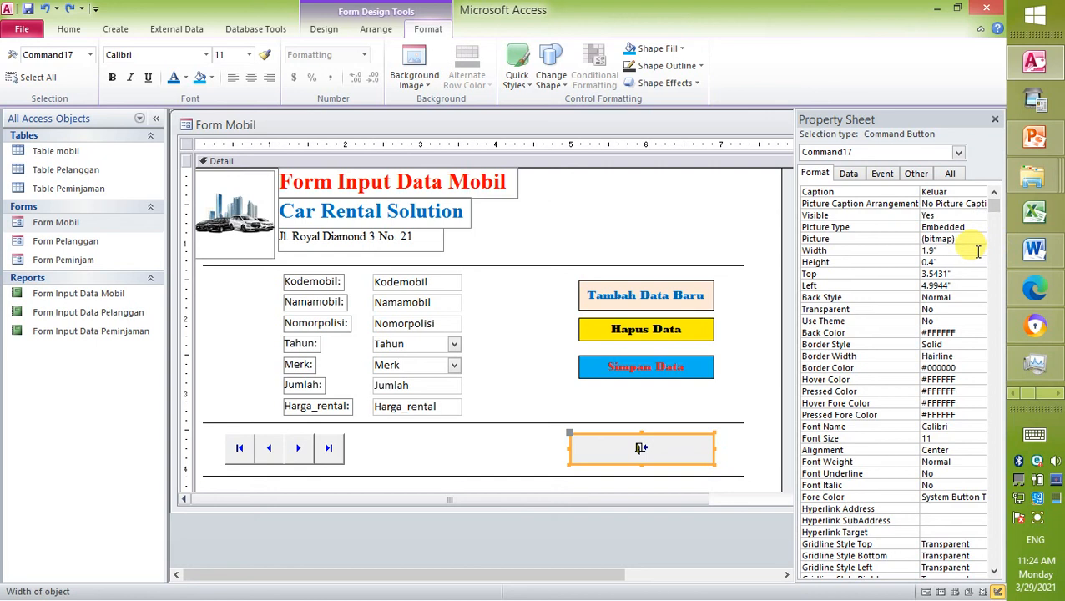
click(962, 192)
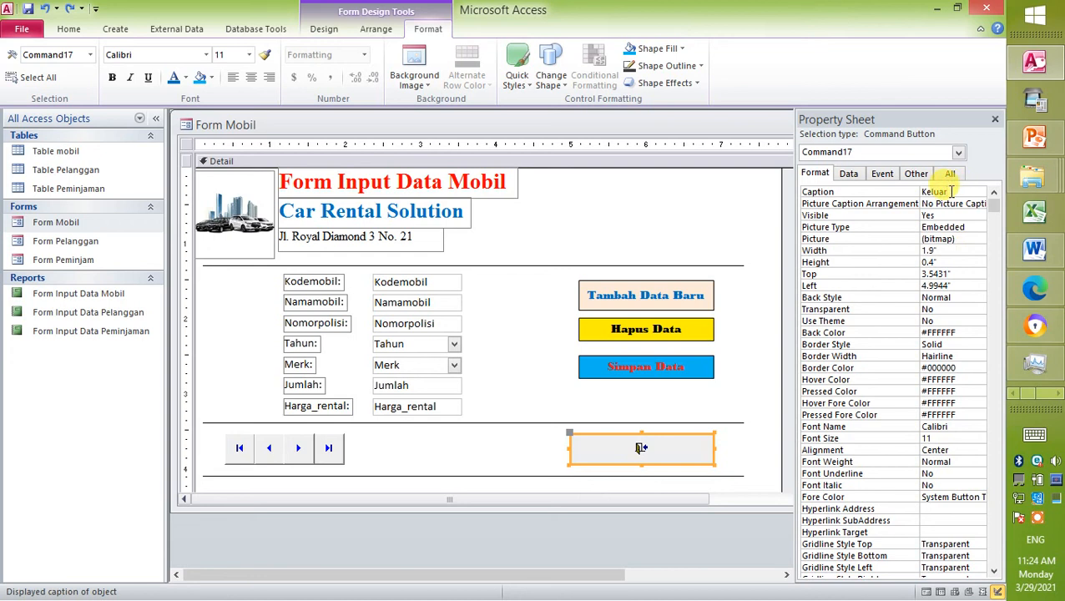
- Try the Top picture caption arrangement on the exit button and settle on General
click(939, 203)
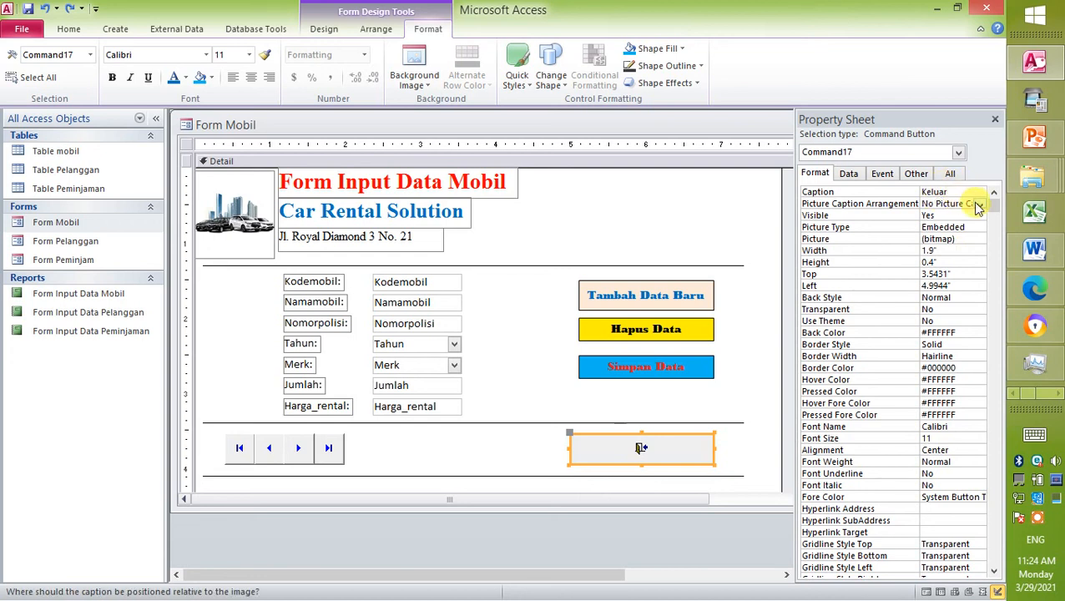
click(981, 206)
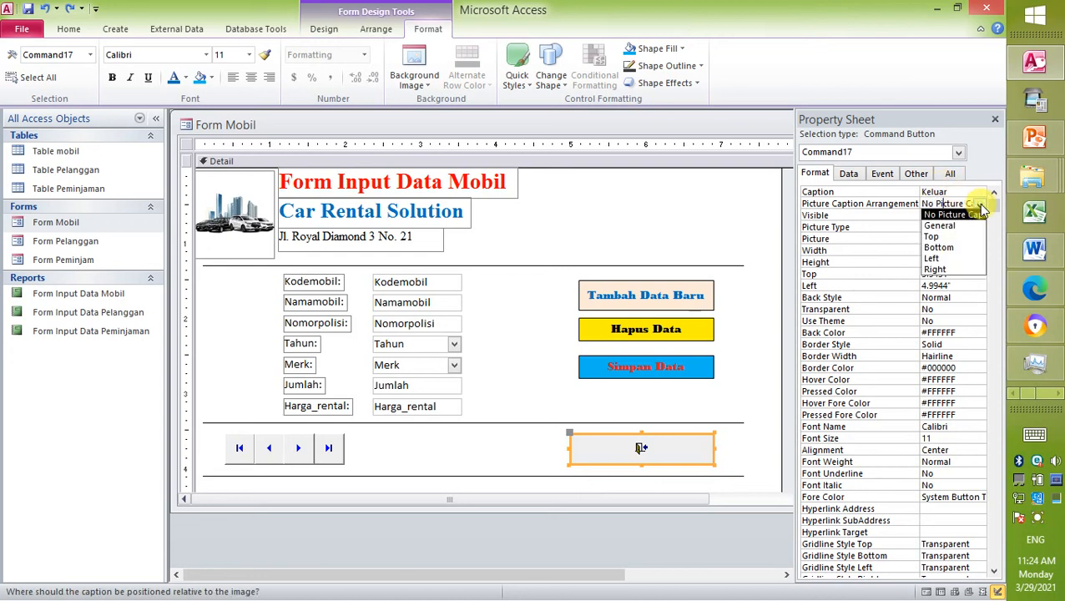
click(948, 239)
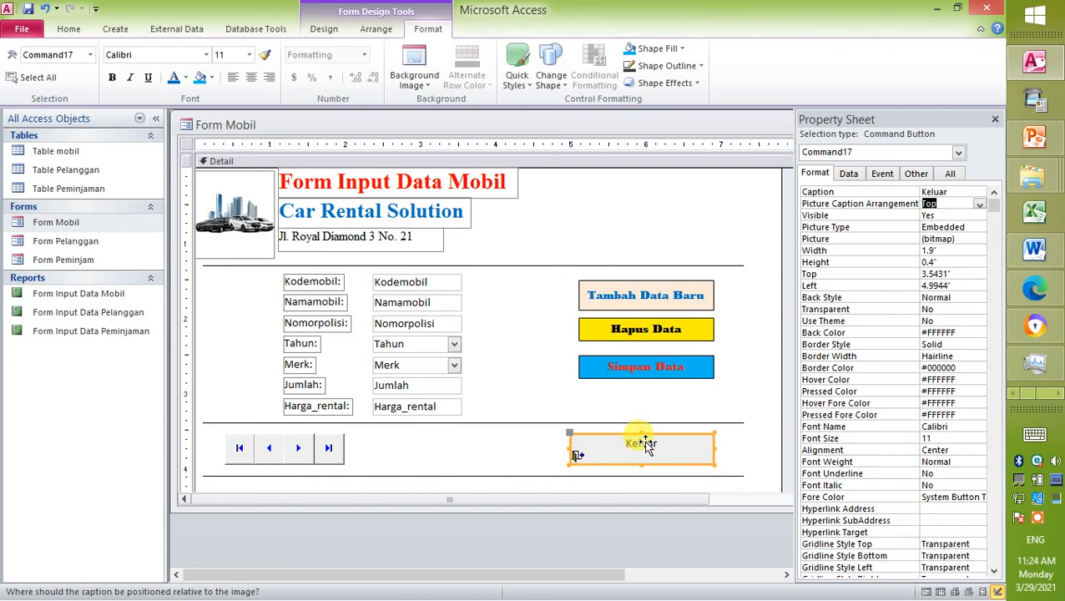
click(980, 206)
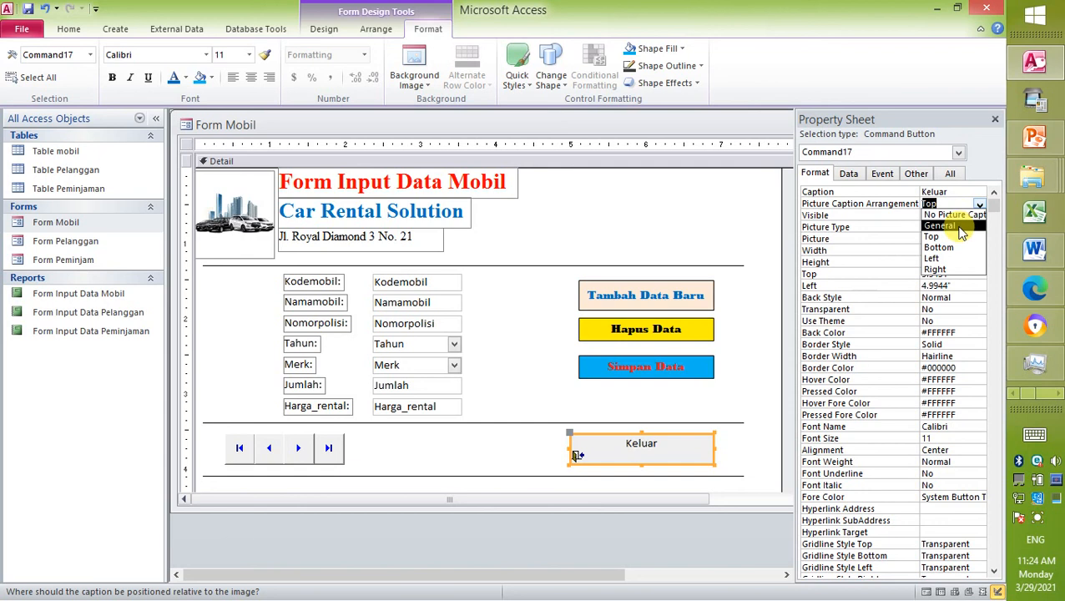
click(960, 228)
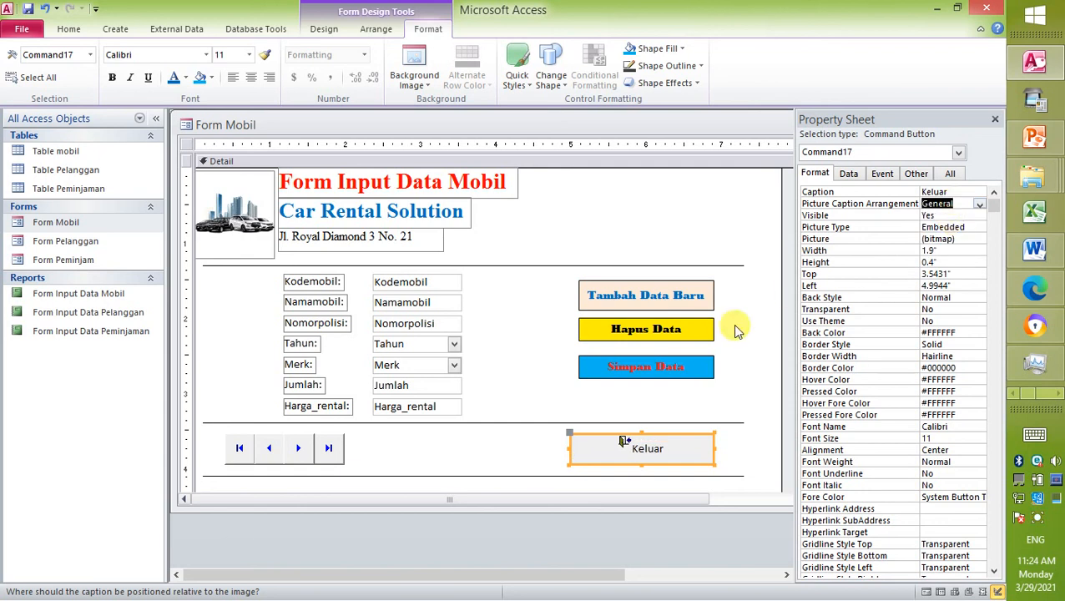
click(960, 215)
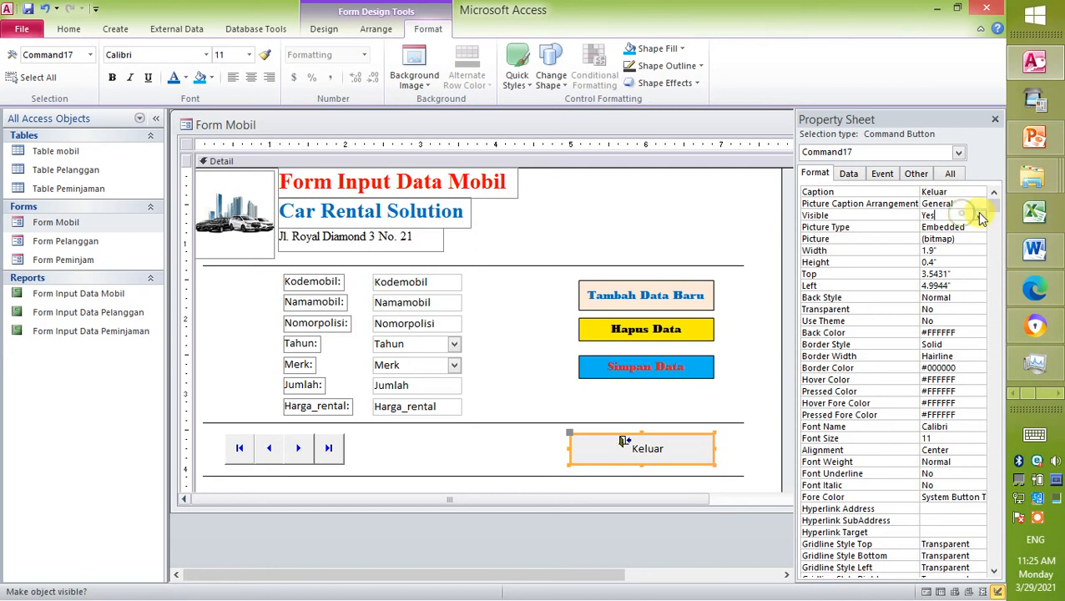
click(979, 216)
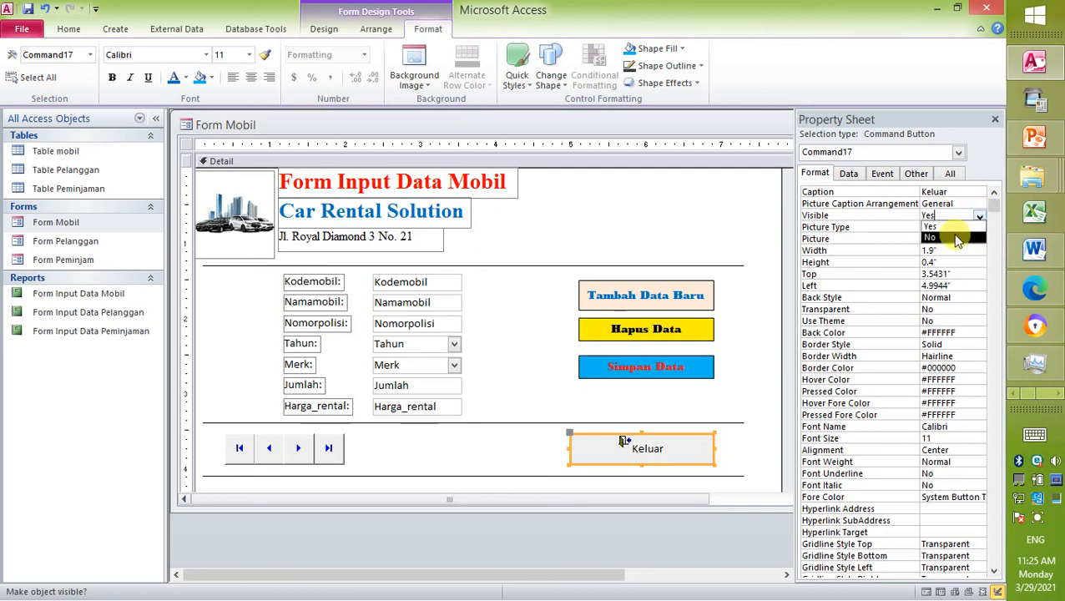
click(959, 239)
click(979, 216)
click(961, 226)
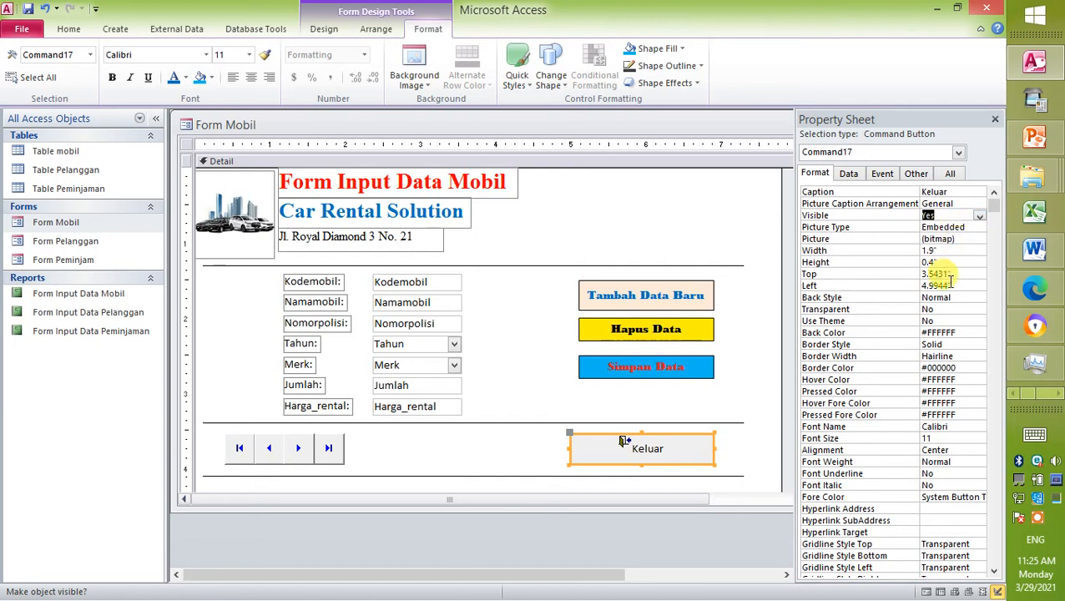
- Fill the Keluar button with gold (#FFC20E) and set its font to Bodoni MT Black
click(679, 393)
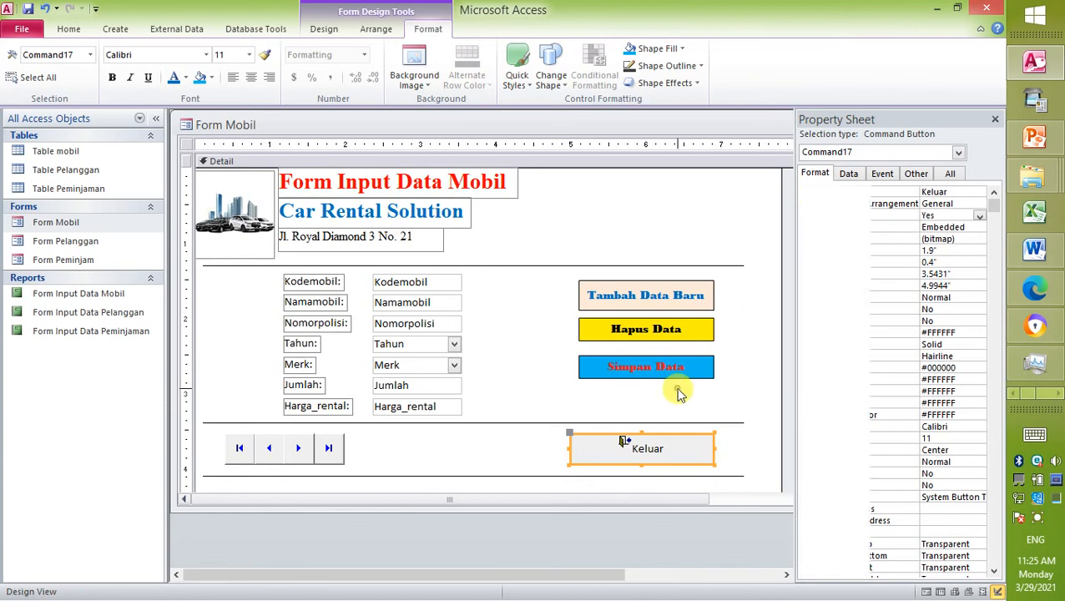
click(694, 446)
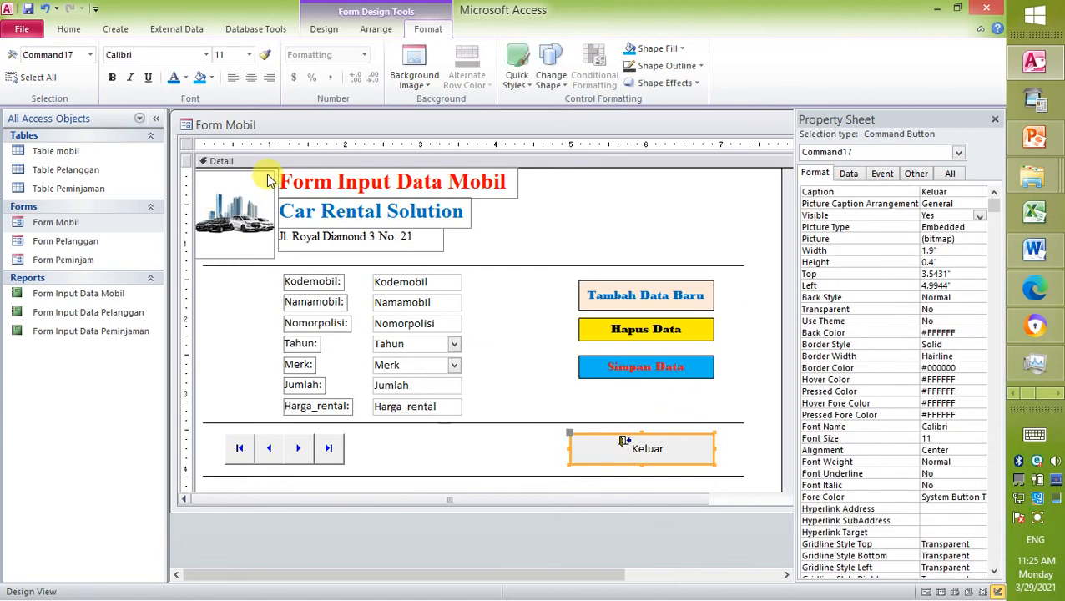
click(213, 77)
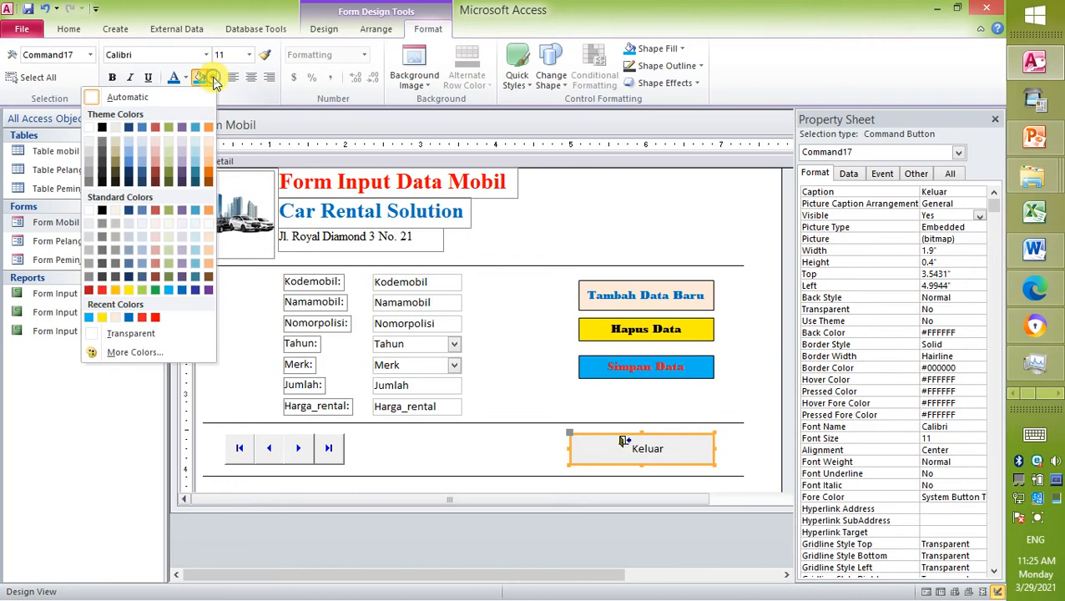
click(118, 287)
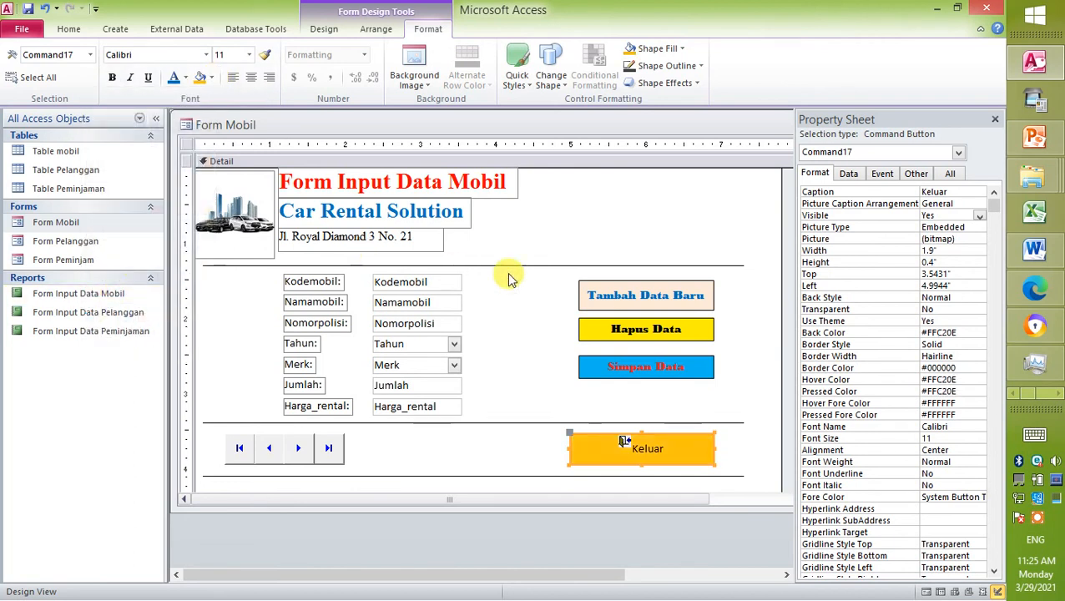
click(206, 55)
scroll(138, 125, down, 5)
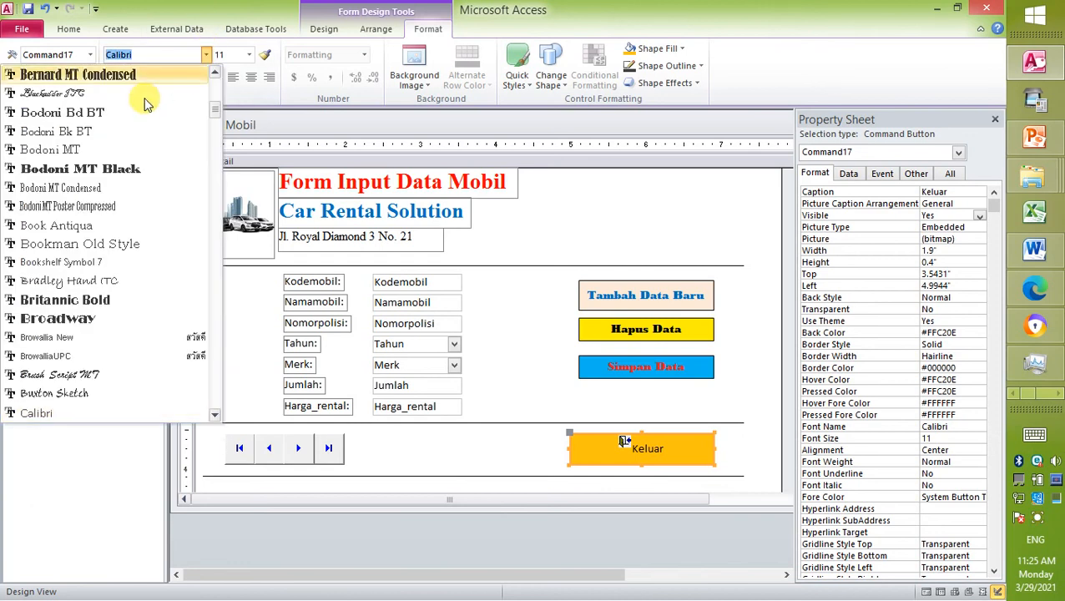
click(128, 167)
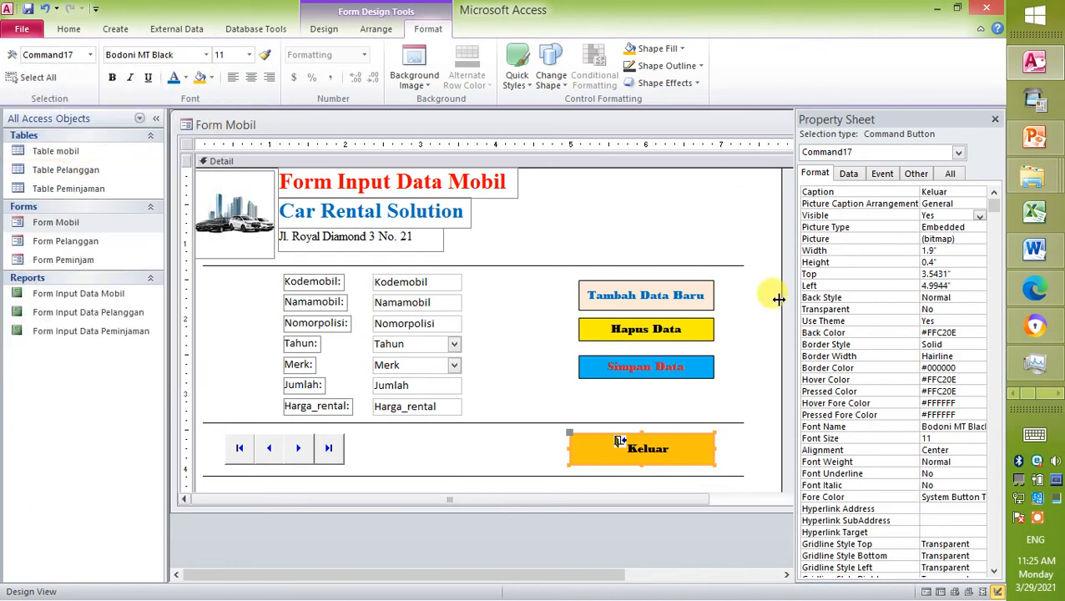
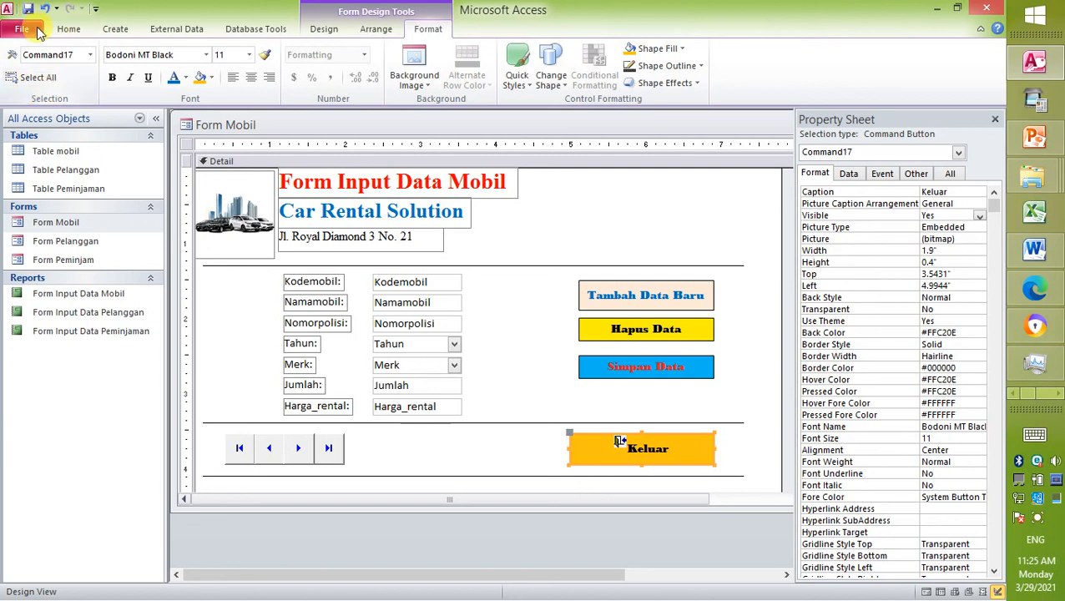
- Switch the Form Mobil form to Form View and start a blank record with its Tambah Data Baru button
click(68, 28)
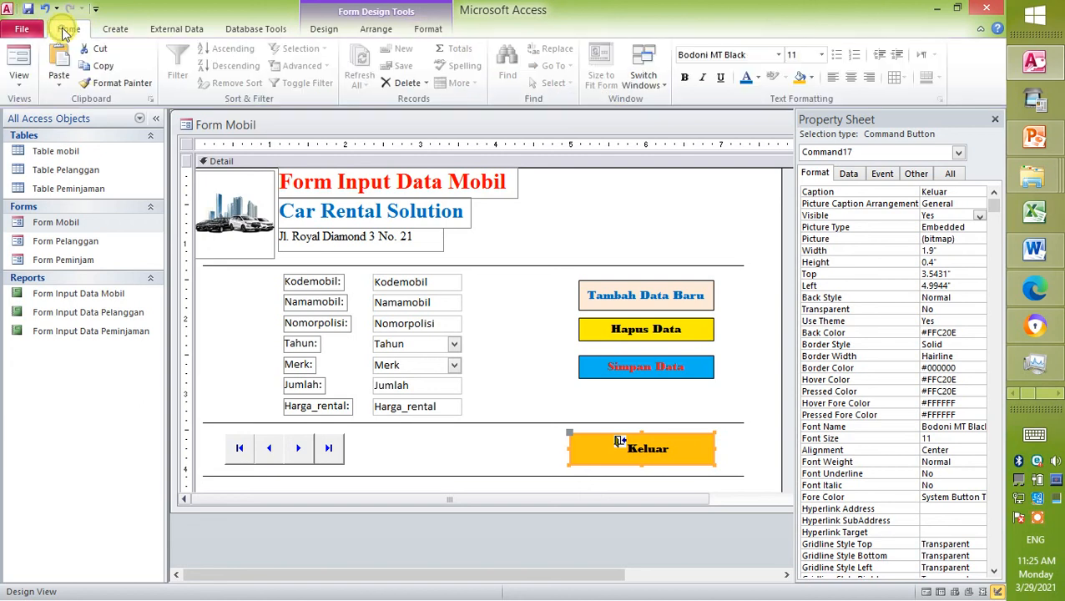
click(17, 84)
click(59, 109)
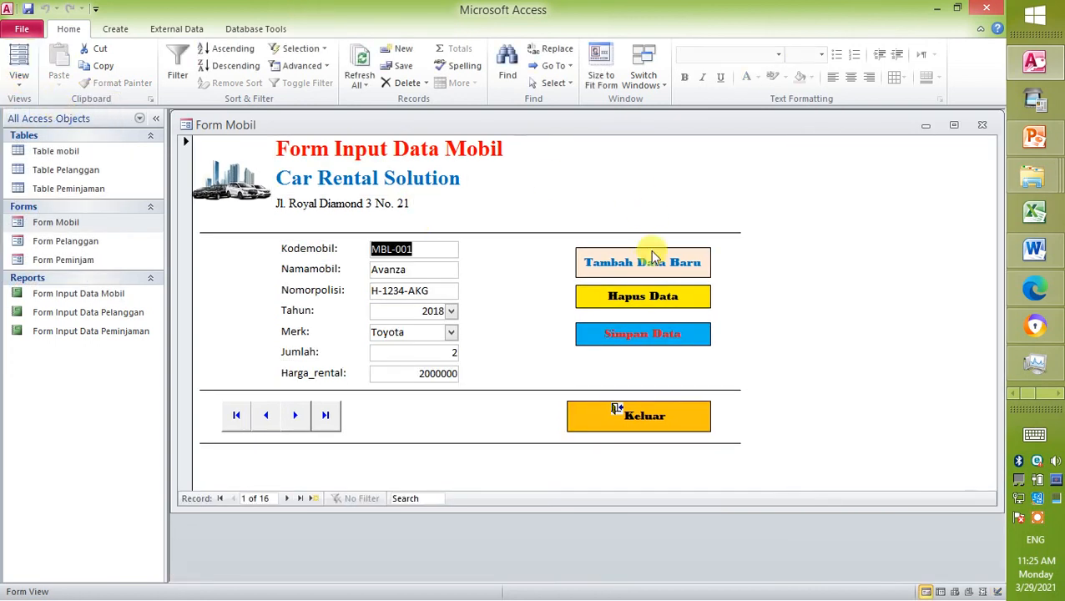
click(654, 261)
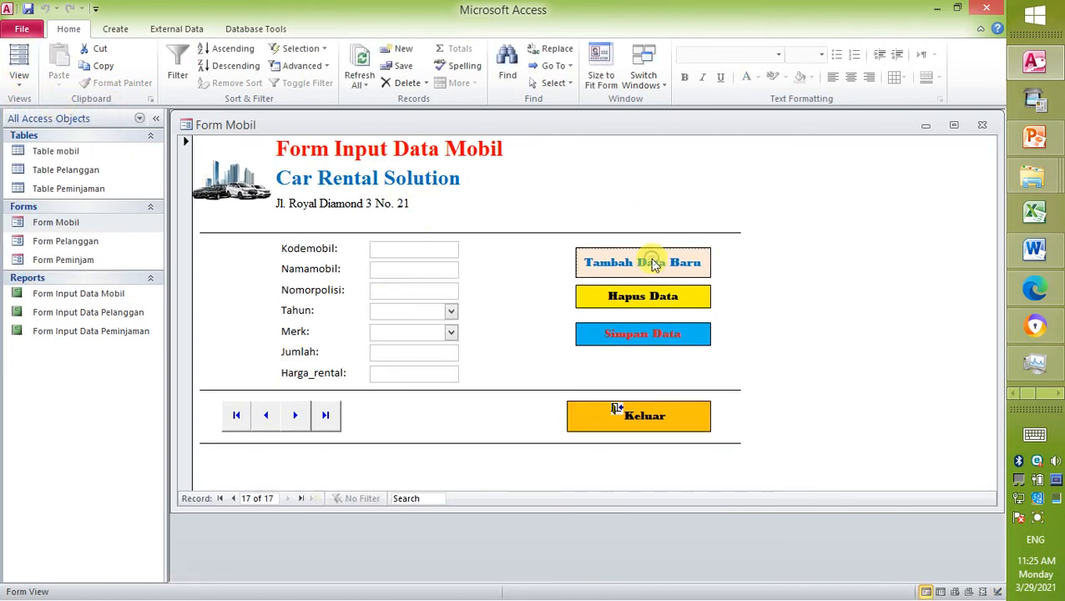
click(435, 243)
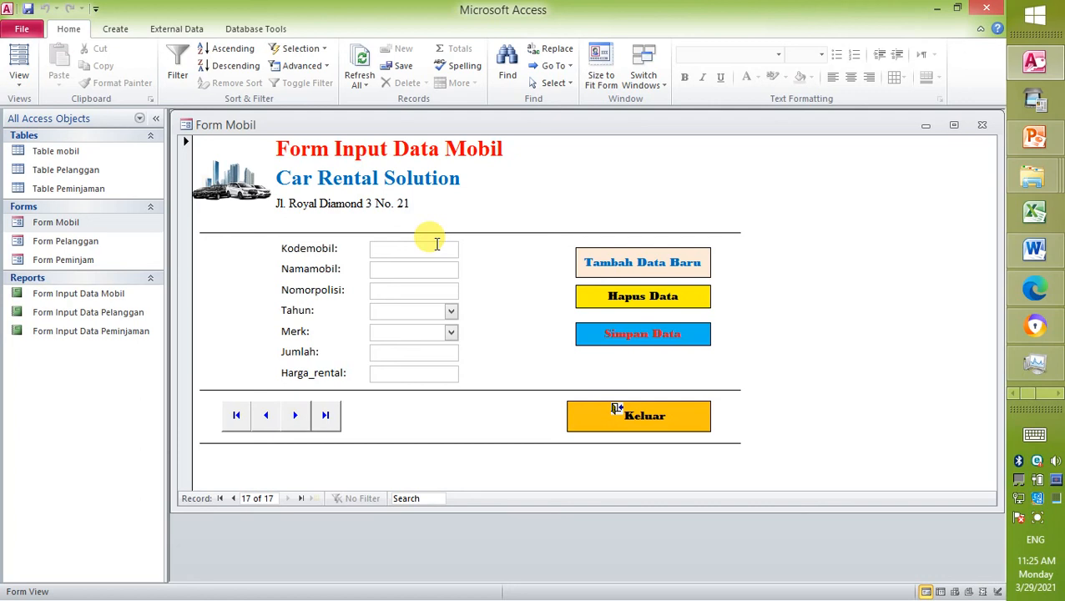
text(mbl-017)
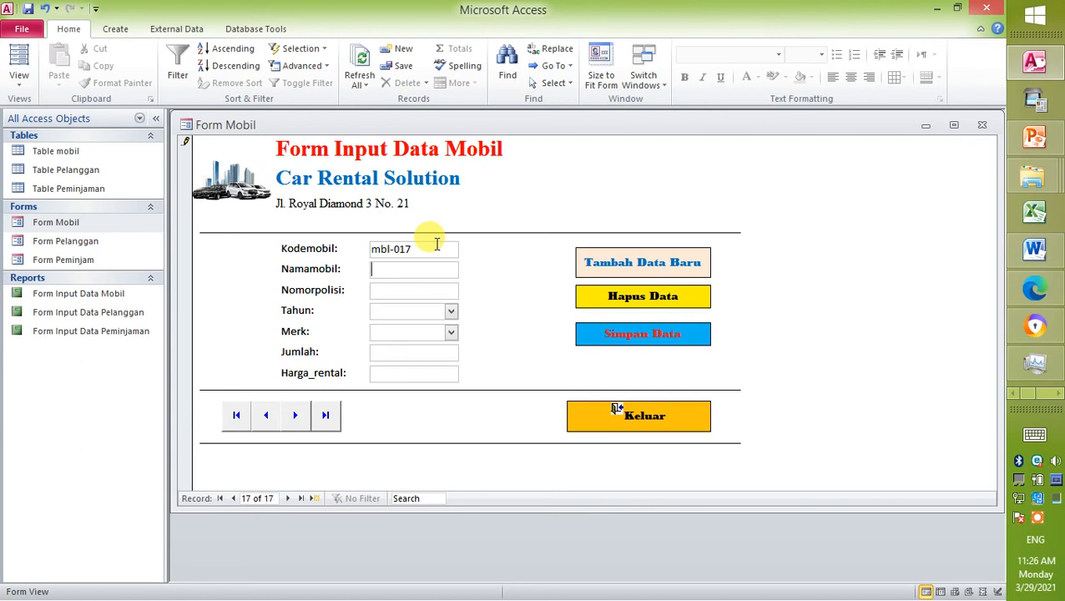
text(icanto)
key(Tab)
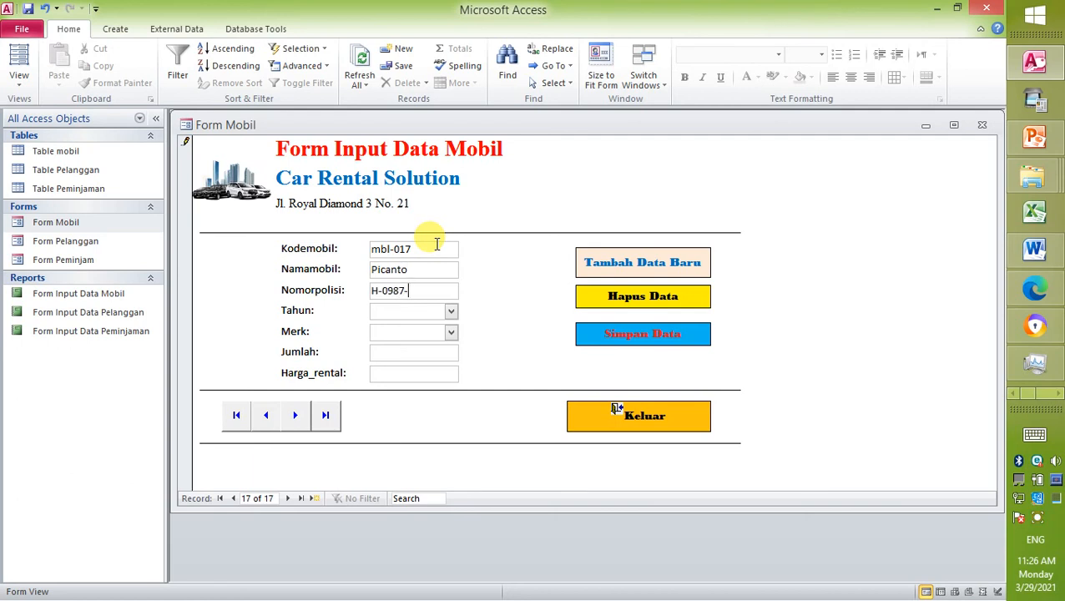
text(H-0987-AL)
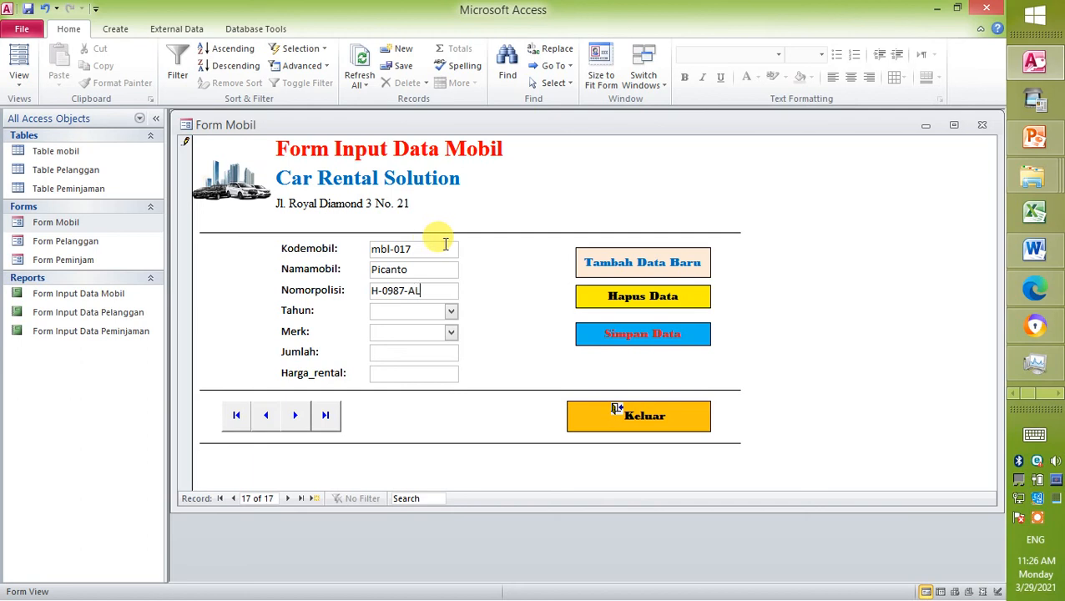
- Set the new record's Tahun to 2018 and its Merk to Kia
click(451, 311)
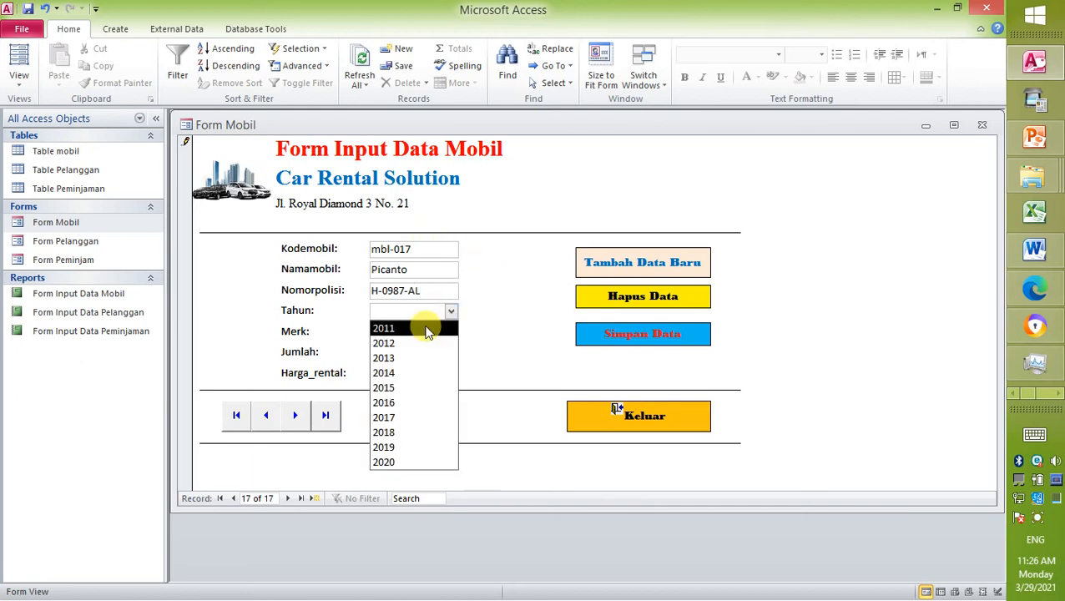
click(415, 432)
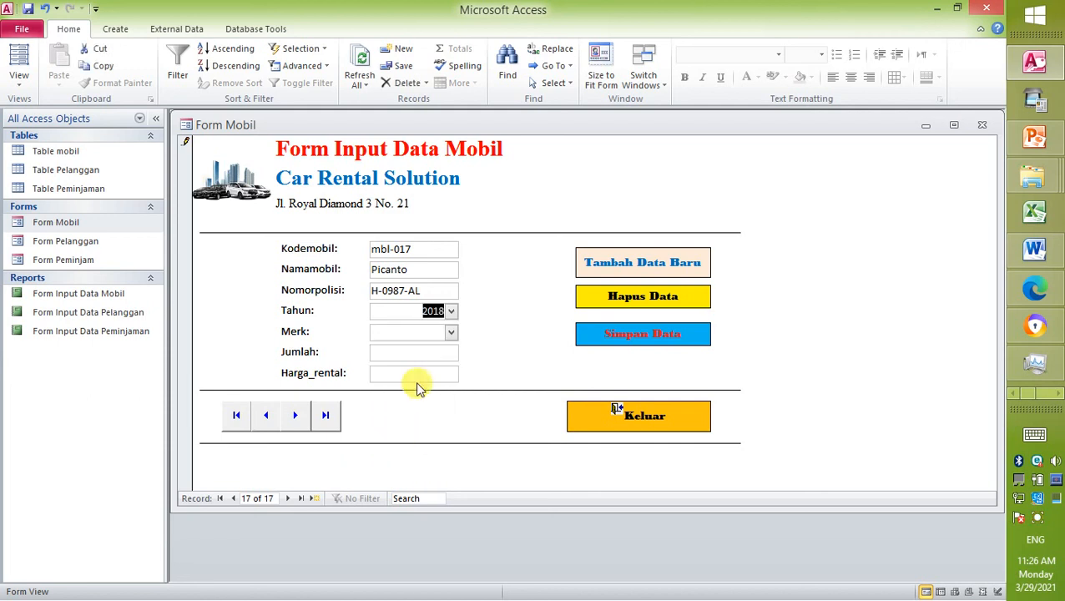
click(450, 332)
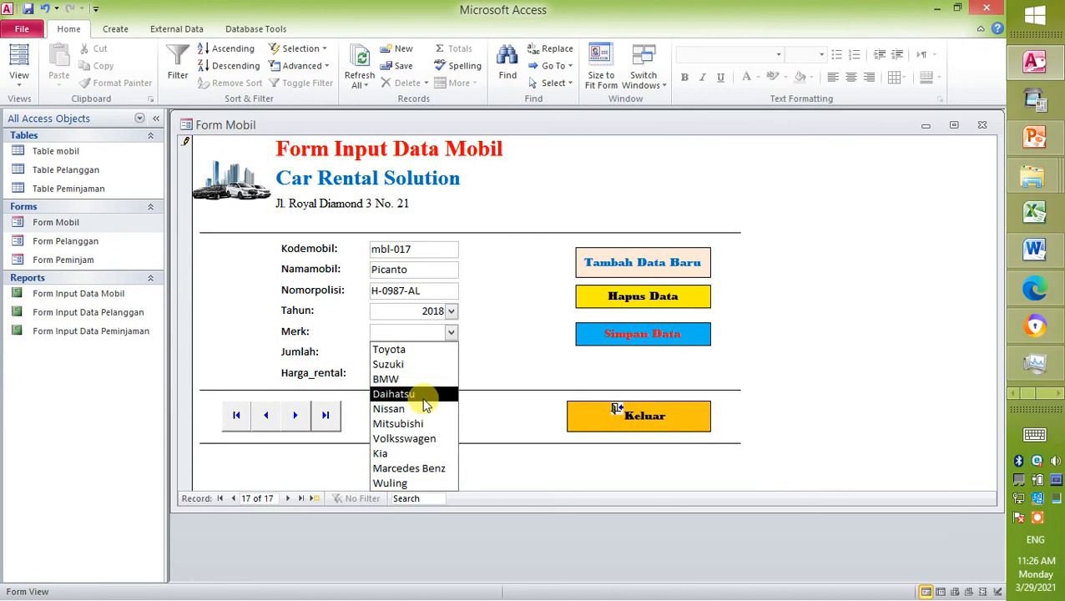
click(416, 468)
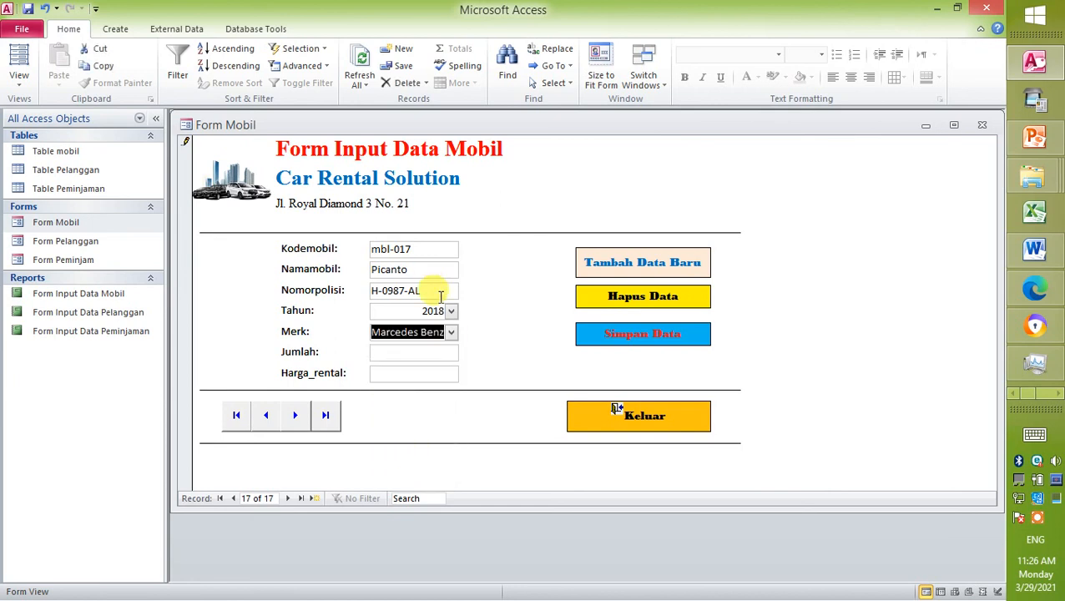
click(451, 332)
click(401, 453)
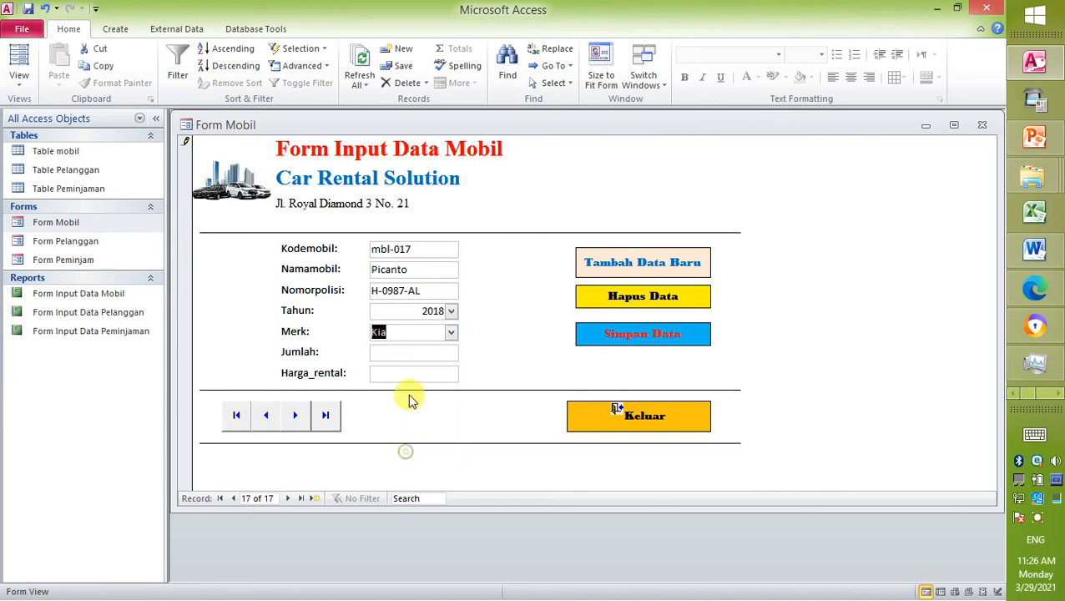
- Enter Jumlah 2 and Harga_rental 500000 for the Kia Picanto record and save it
click(444, 357)
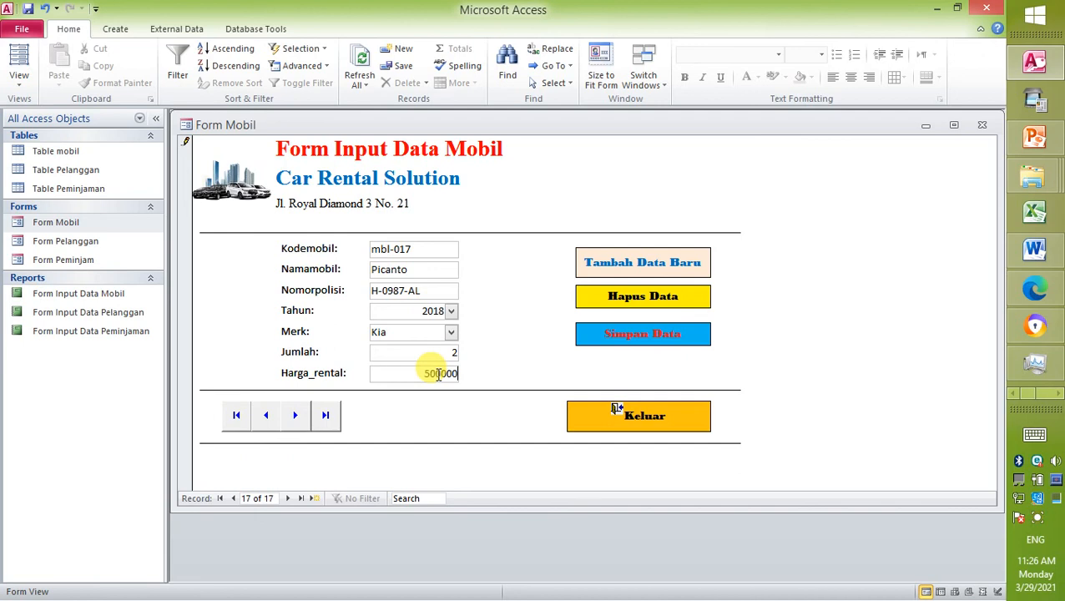
click(648, 334)
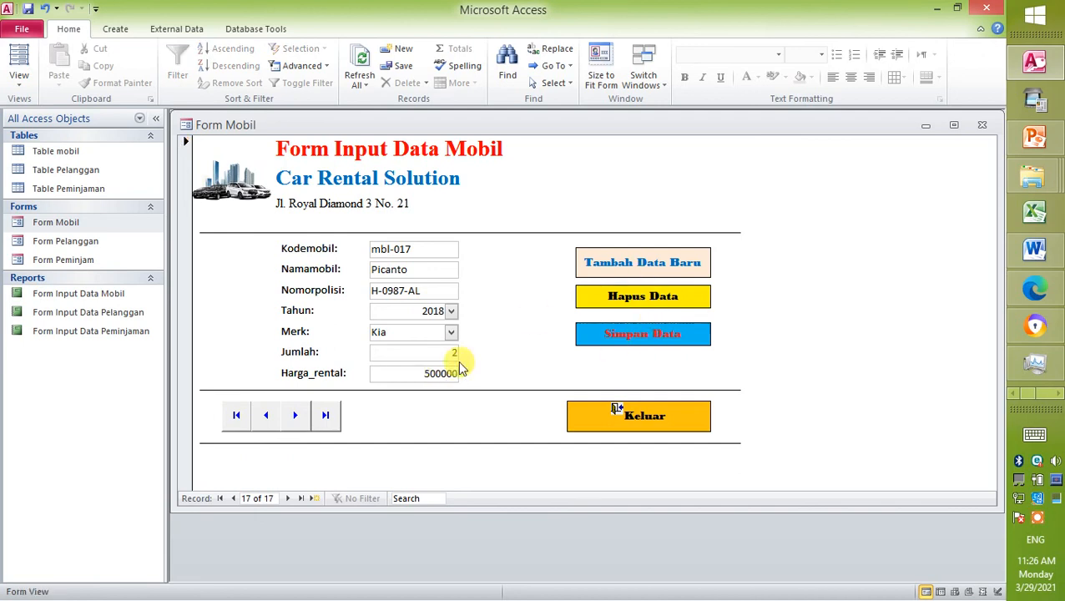
- In the last car record, change the Kodemobil prefix to uppercase so it reads MBL-017, and save the record
click(327, 415)
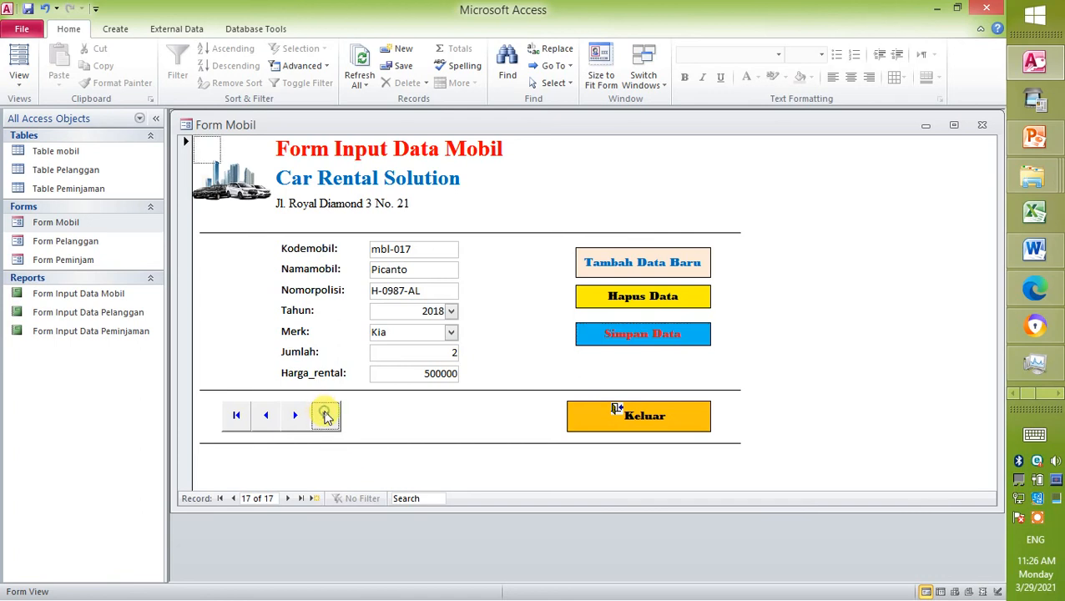
click(236, 415)
click(326, 417)
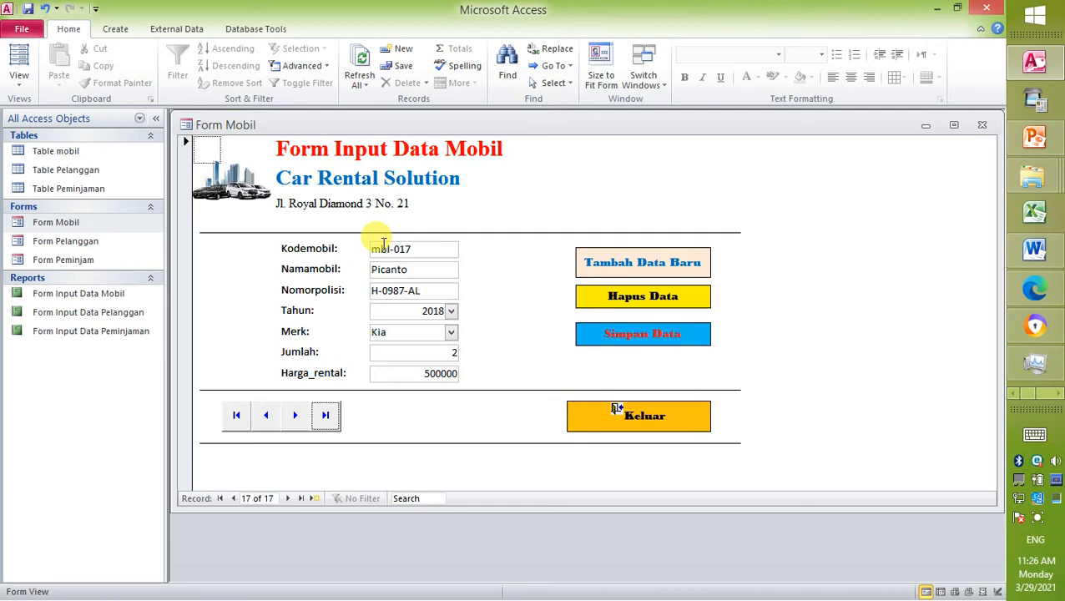
drag(390, 248, 368, 248)
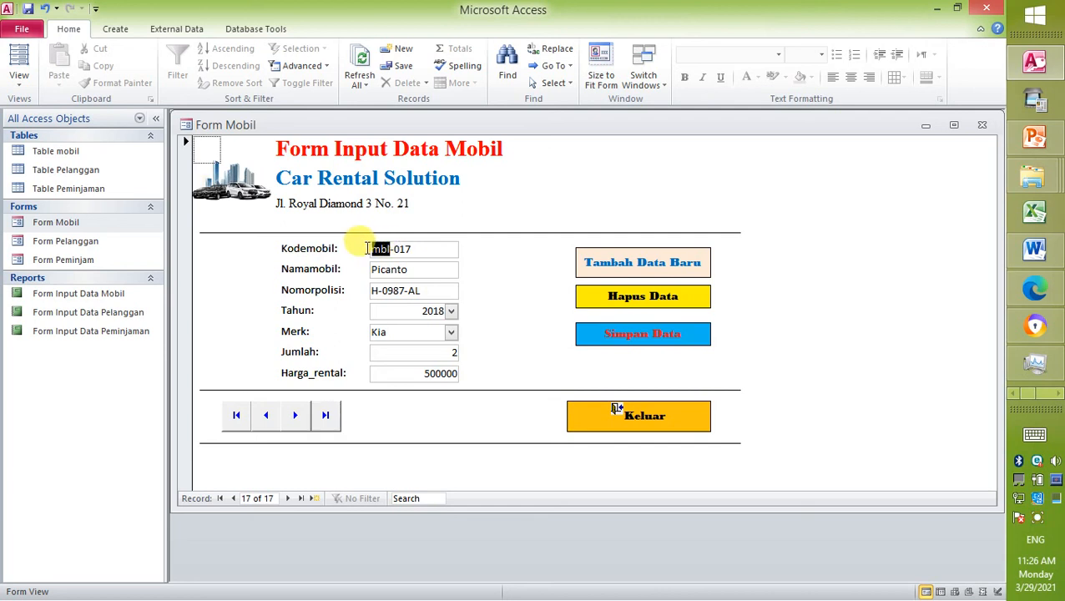
text(MBL)
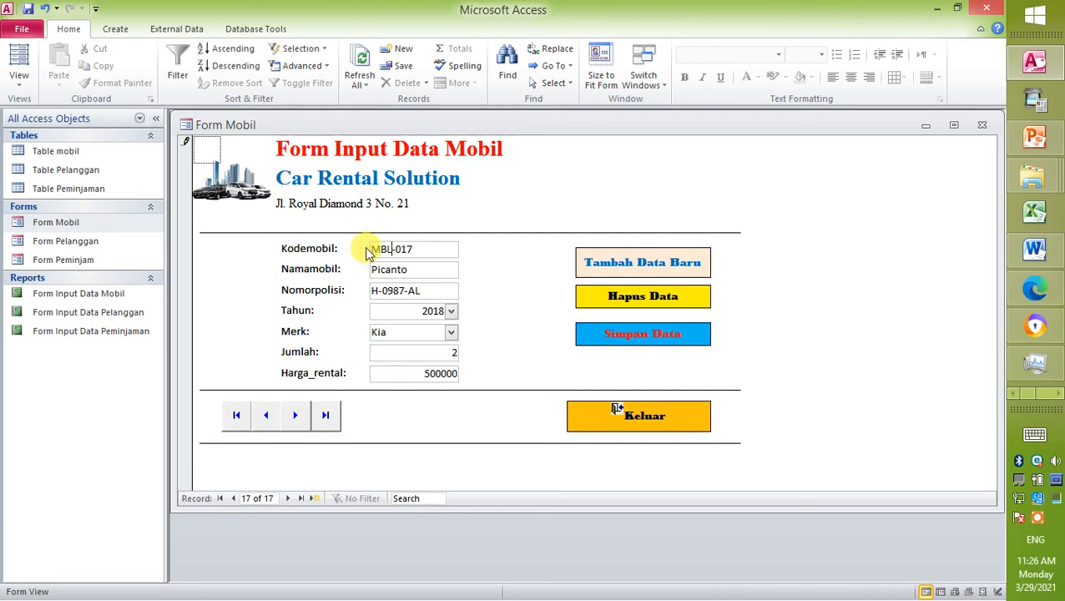
click(673, 335)
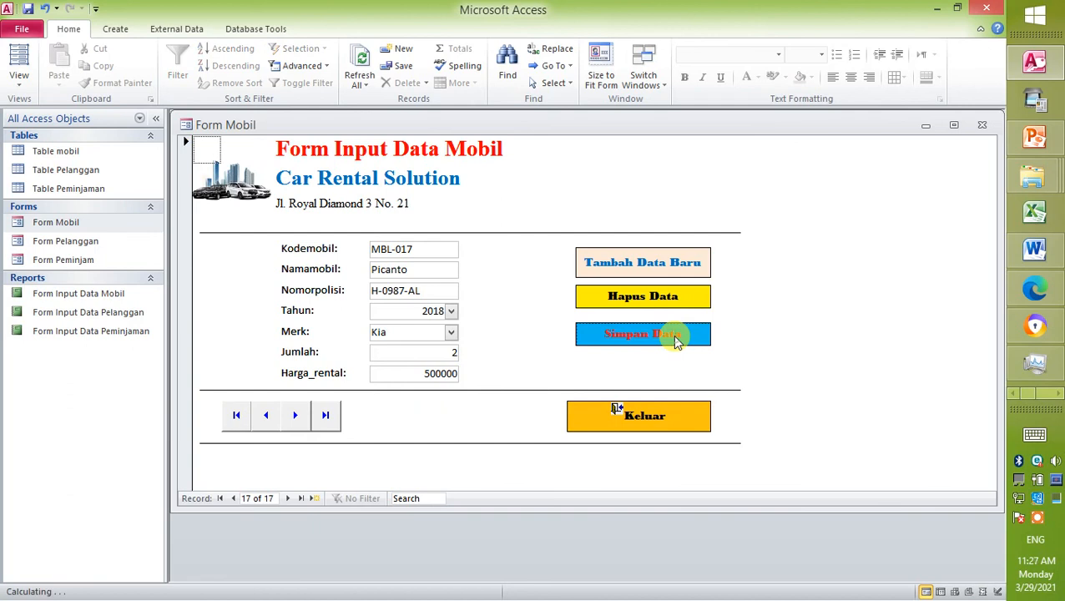
- Browse forward past the last car record and back to review the saved Picanto entry
click(297, 415)
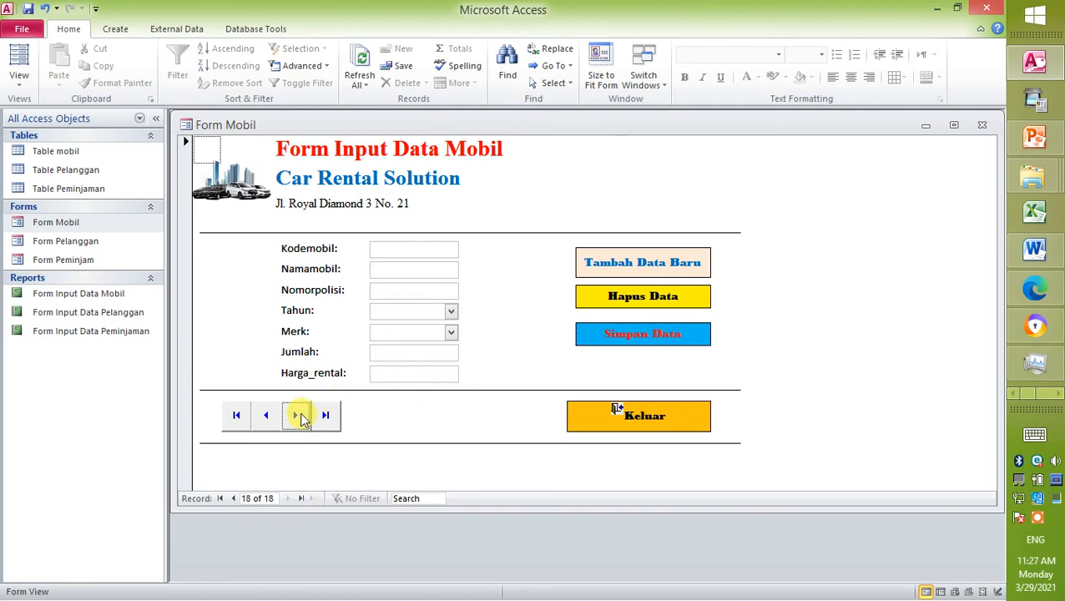
click(268, 416)
click(325, 418)
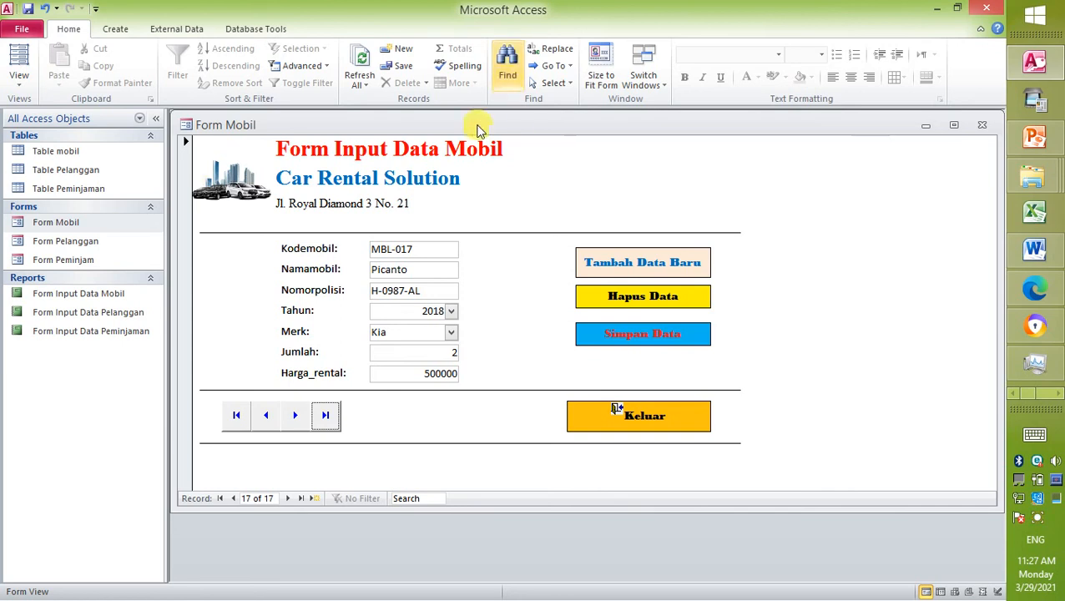
- Open Form Mobil in Design View and widen the Namamobil text box to about 2.14 inches
right_click(679, 187)
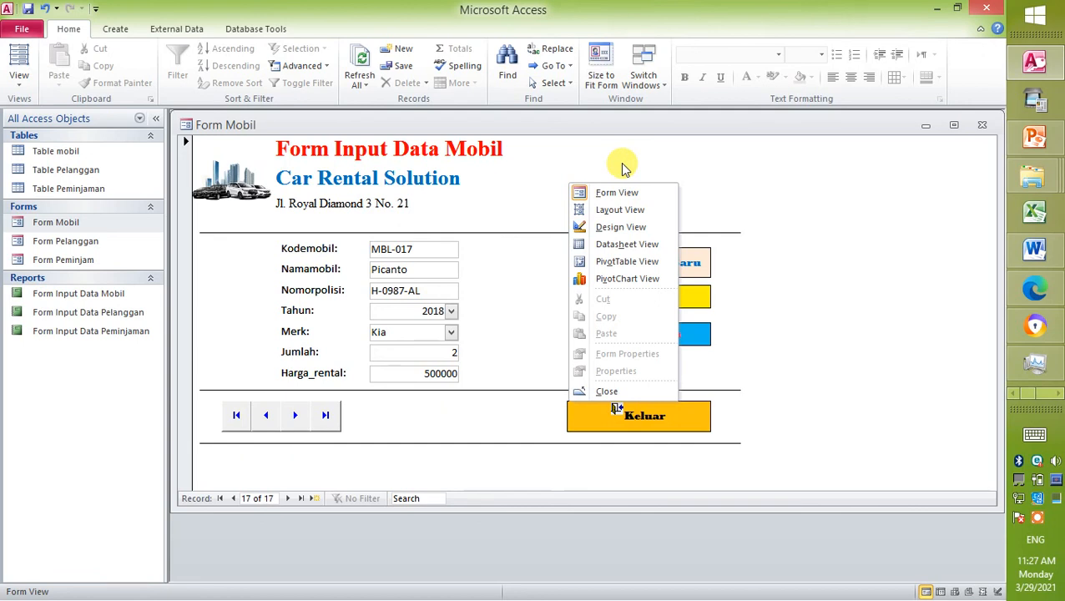
click(590, 160)
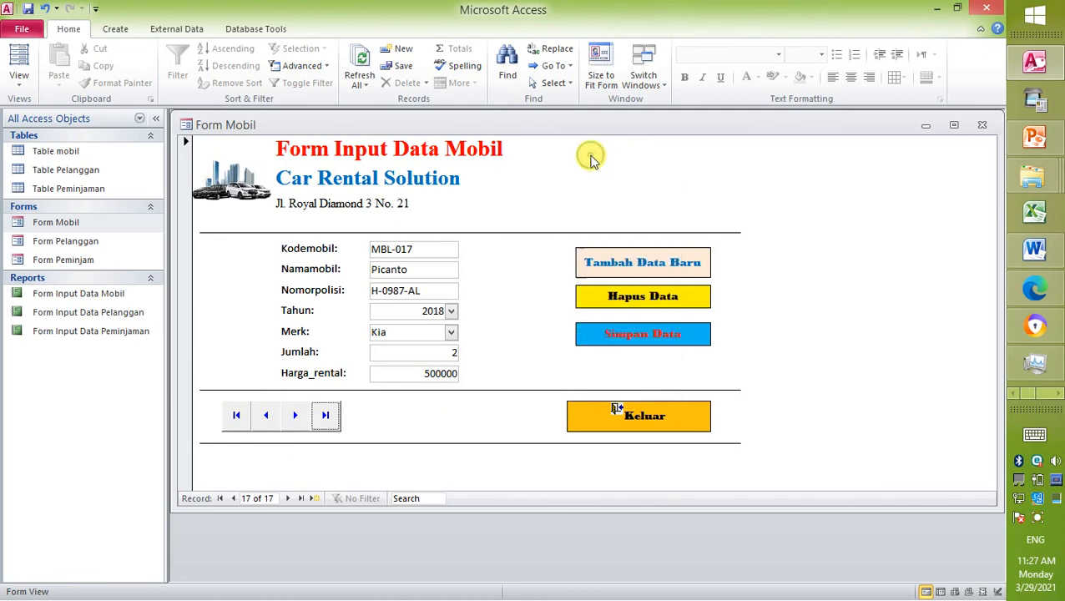
click(20, 77)
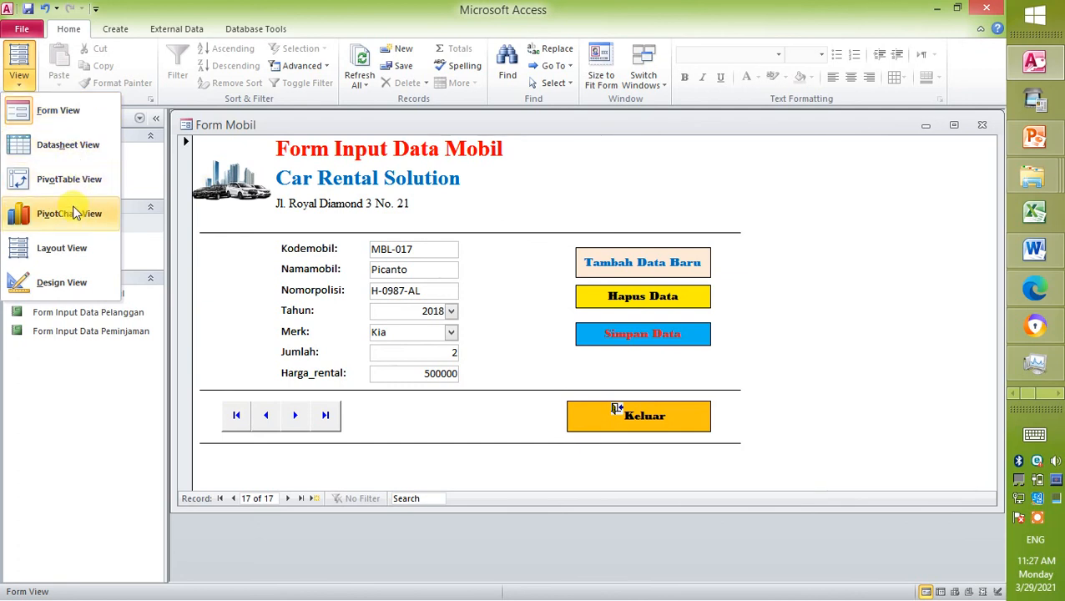
click(70, 285)
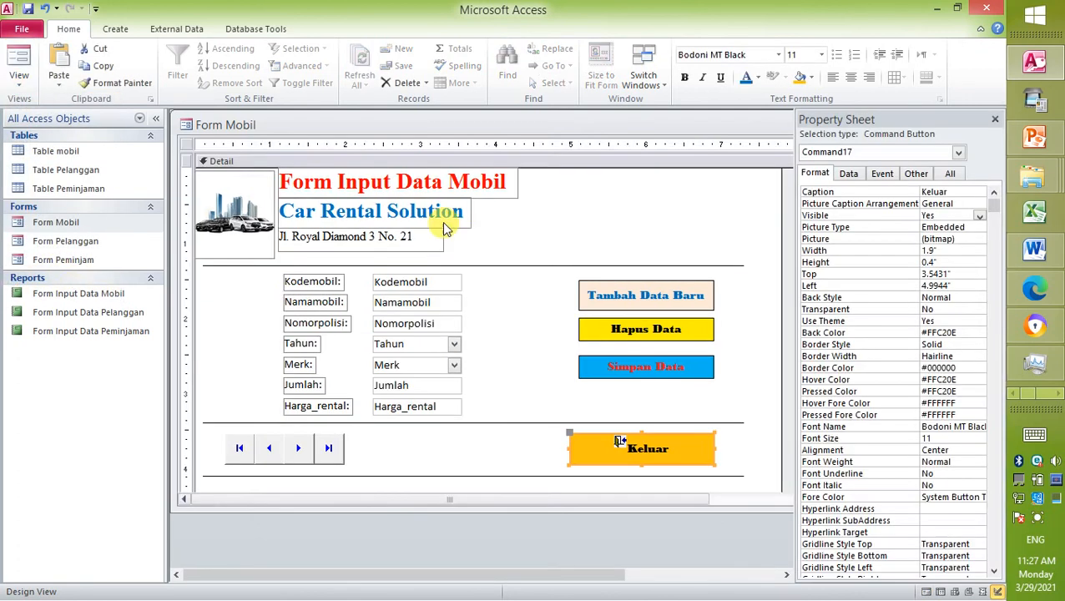
click(438, 302)
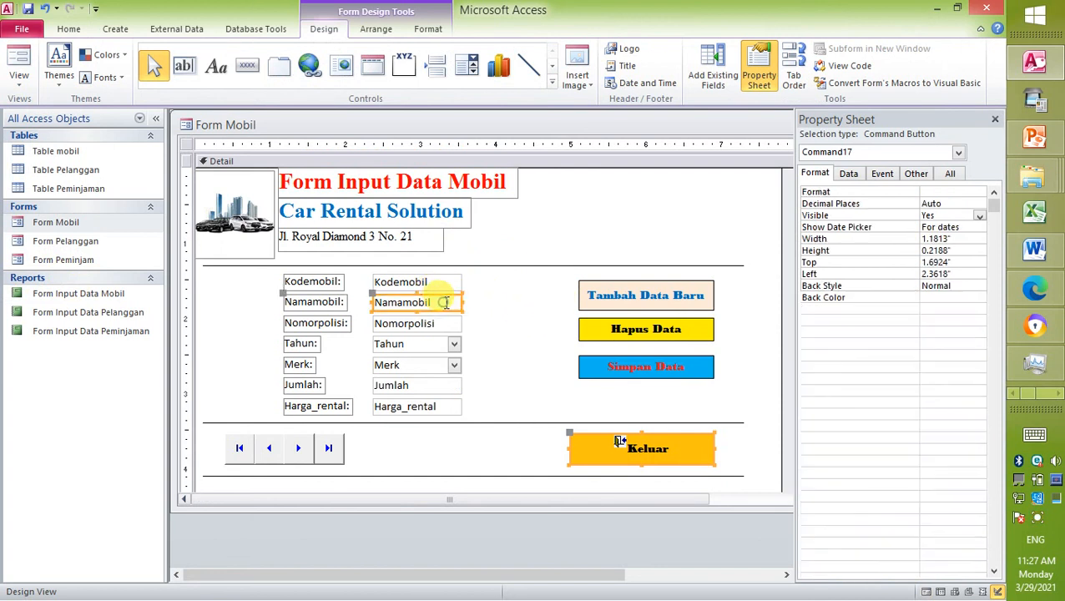
drag(463, 302, 536, 303)
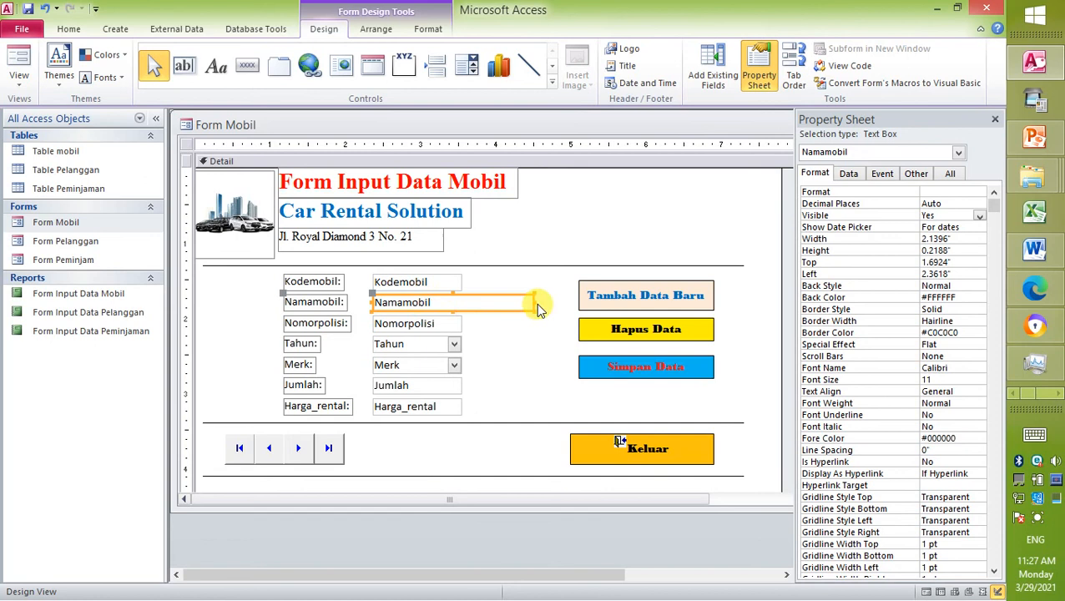
click(547, 308)
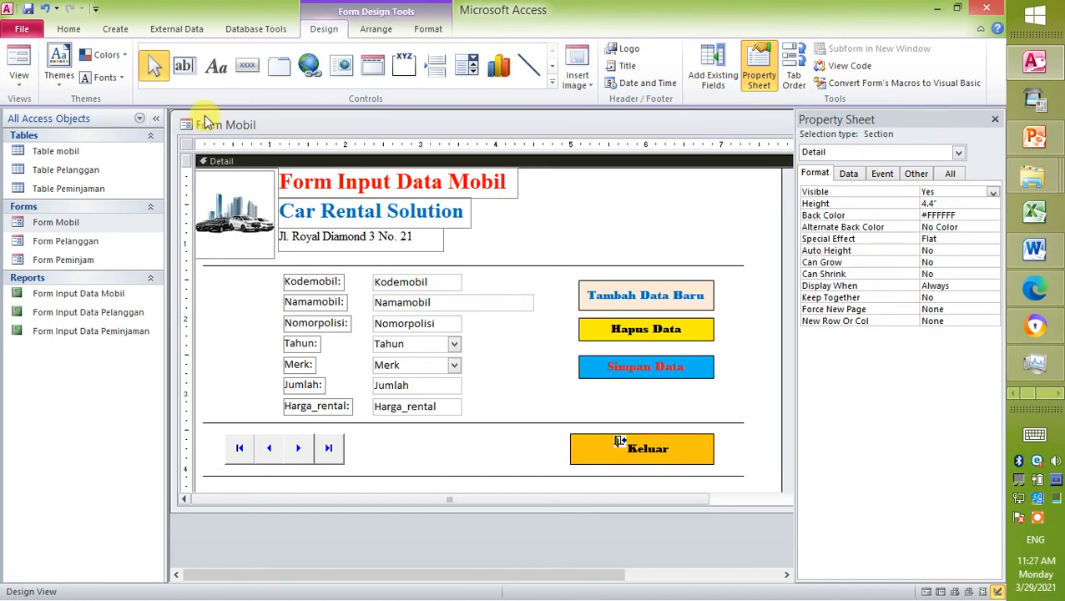
- Draw a rectangle about 4.6 by 1.9 inches around the car data fields and nudge it to a top position of about 1.42 inches
click(551, 67)
click(218, 67)
mouse_move(219, 273)
mouse_down()
mouse_move(547, 250)
mouse_move(564, 418)
mouse_up()
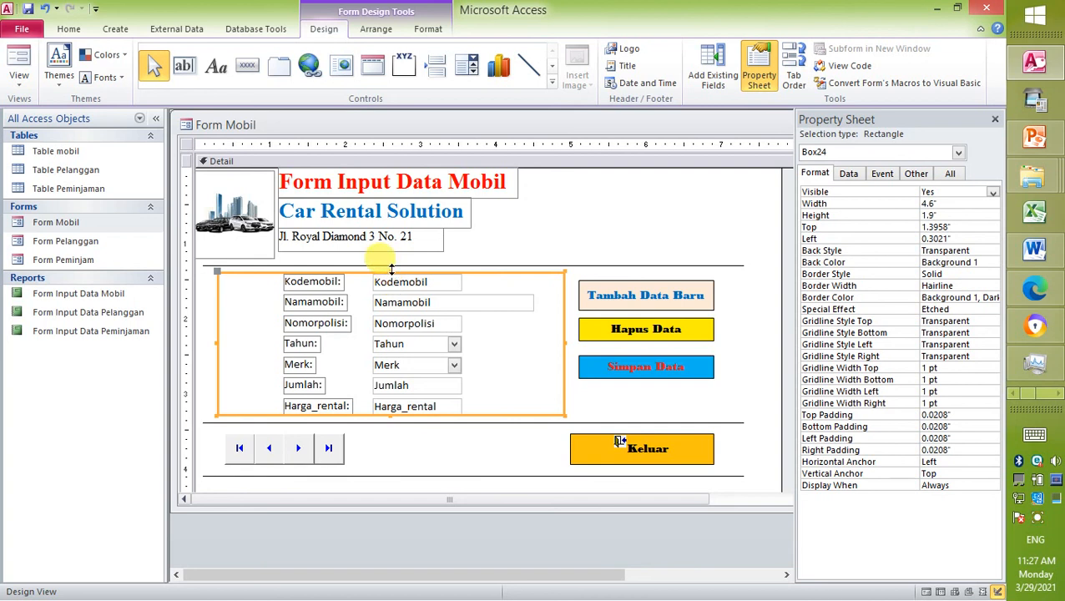
drag(391, 269, 395, 269)
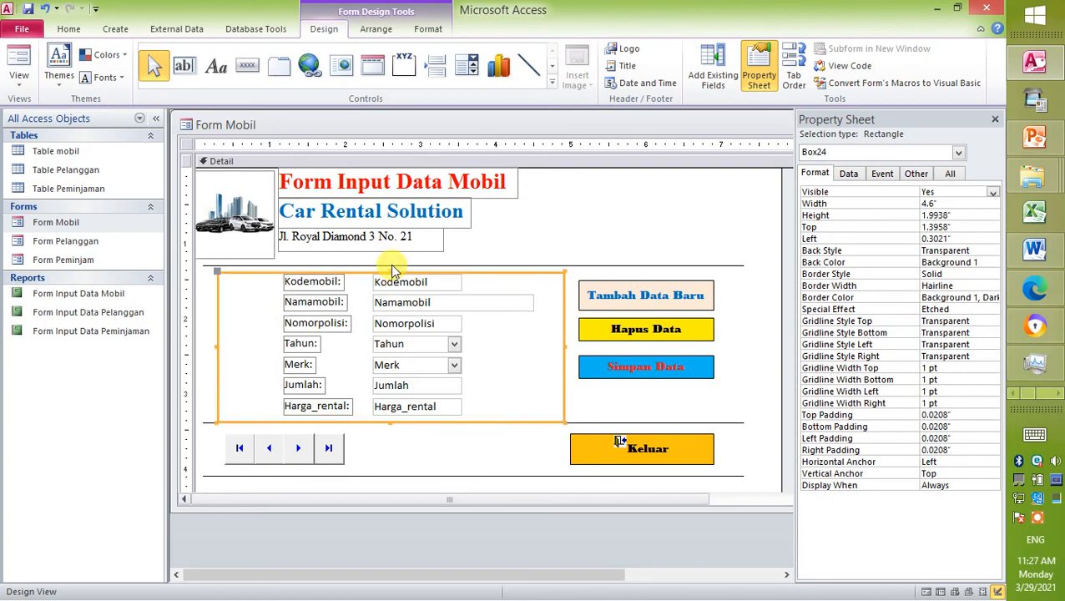
key(ctrl+Down)
key(ctrl+Down)
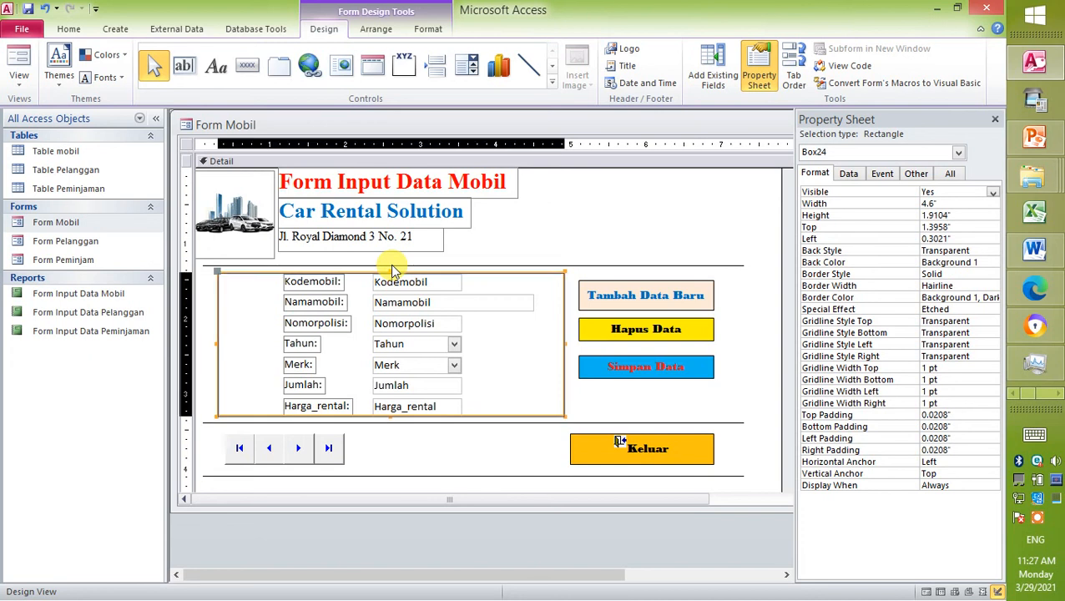
key(ctrl+Up)
key(ctrl+Down)
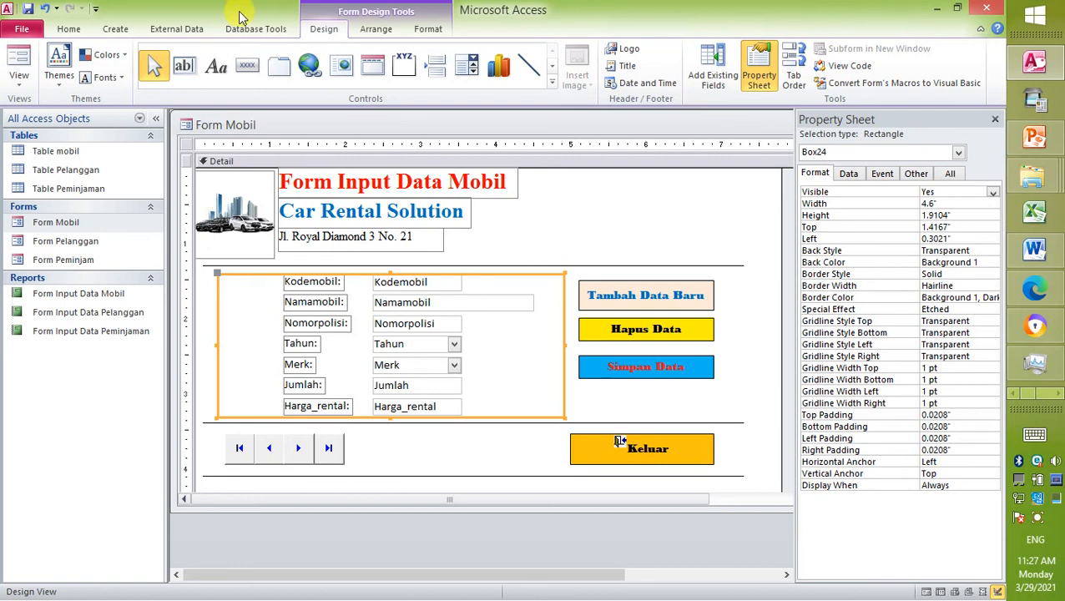
- Fill the rectangle around the car data fields with the aqua-blue colour #77C0D4
click(427, 31)
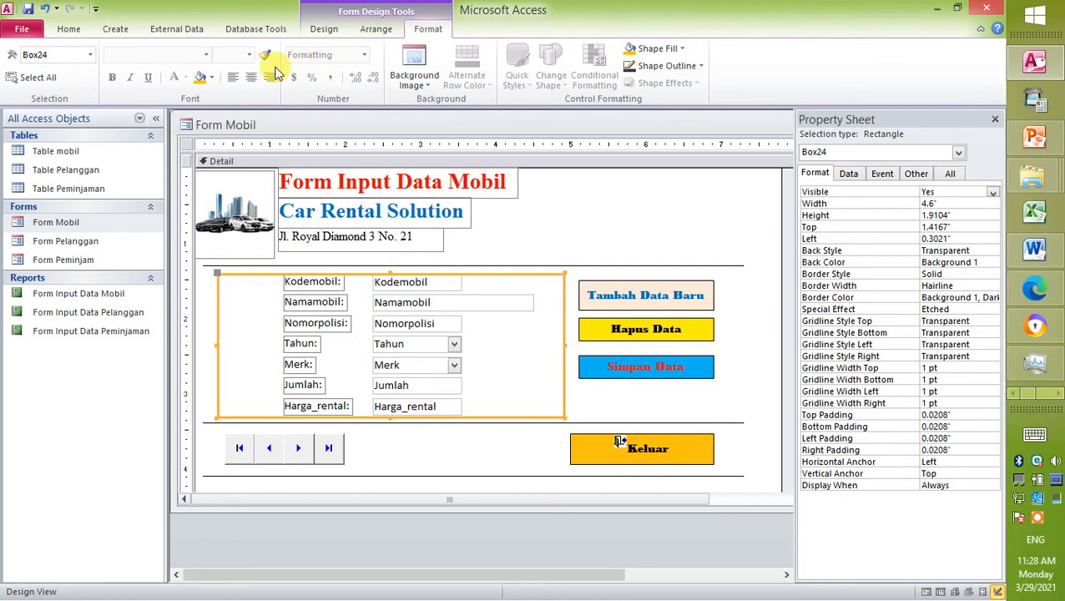
click(214, 78)
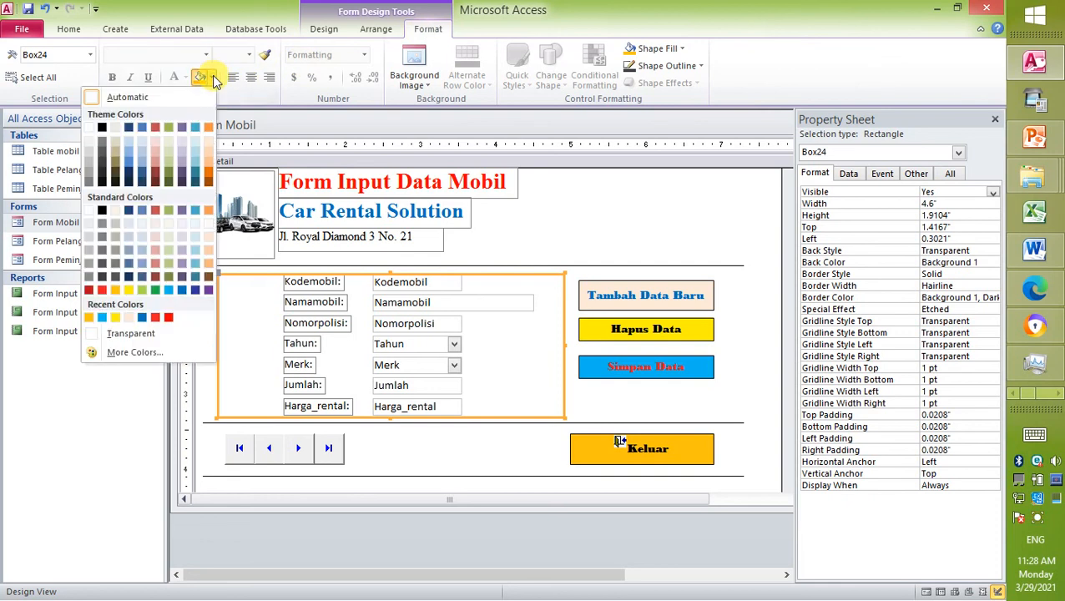
click(194, 264)
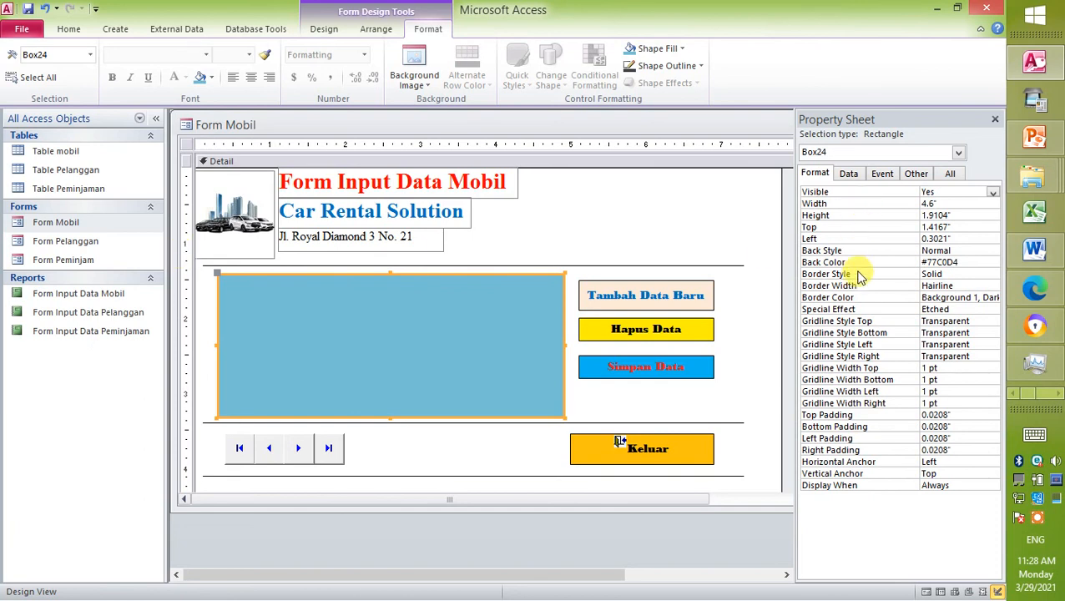
- Set both the border style and the back style of the rectangle around the data fields to Transparent
click(950, 273)
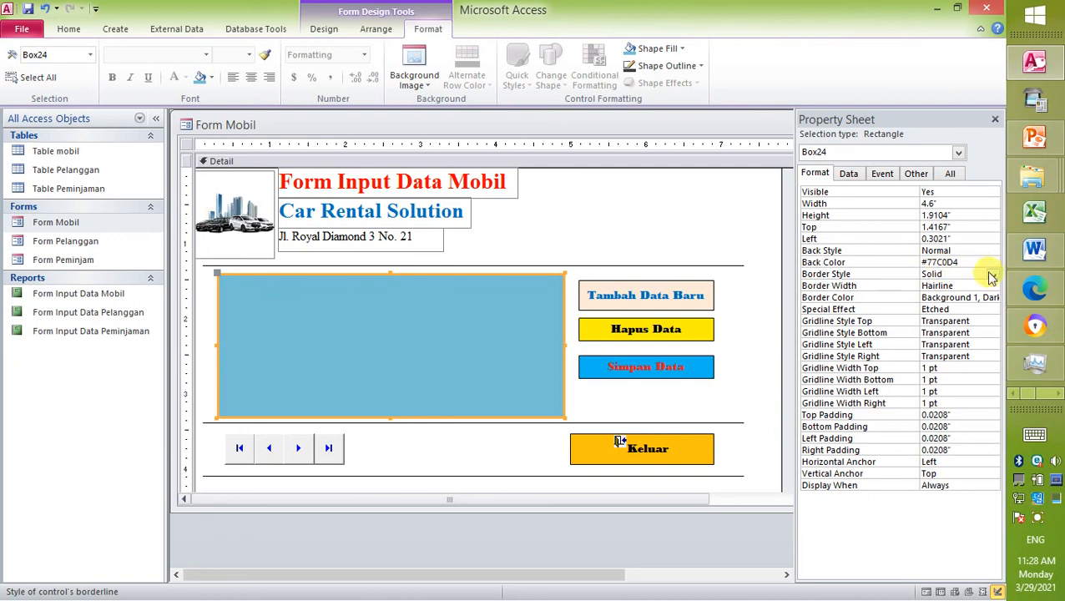
click(996, 278)
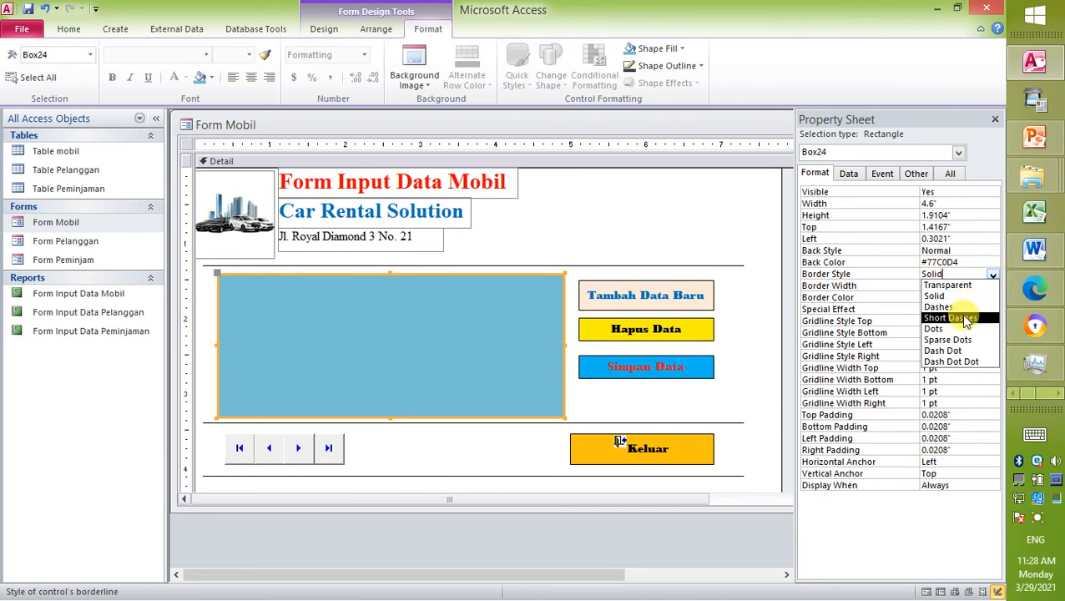
click(952, 285)
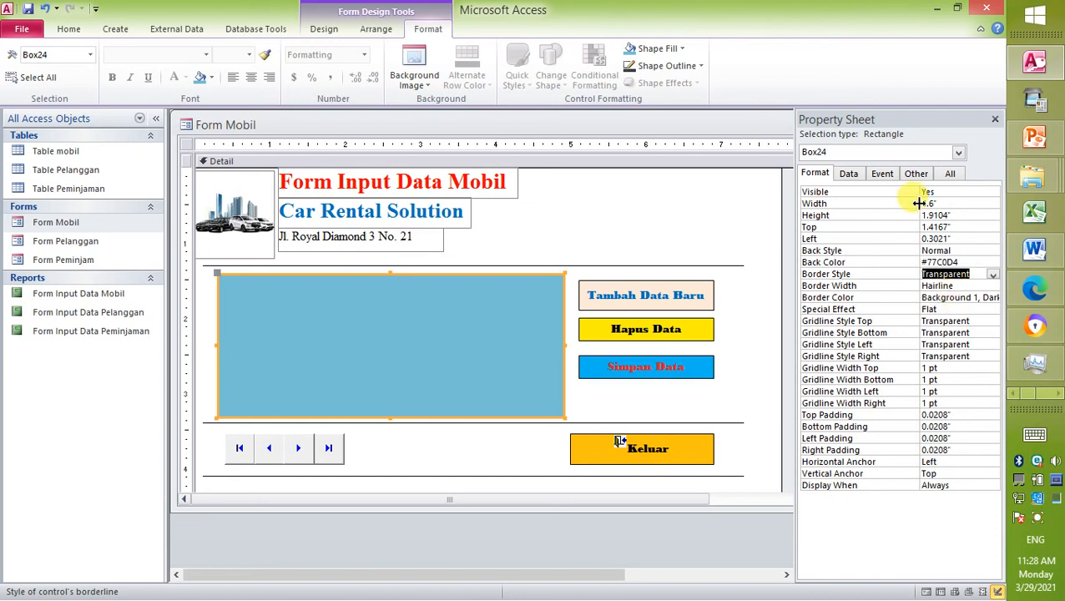
click(960, 250)
click(994, 252)
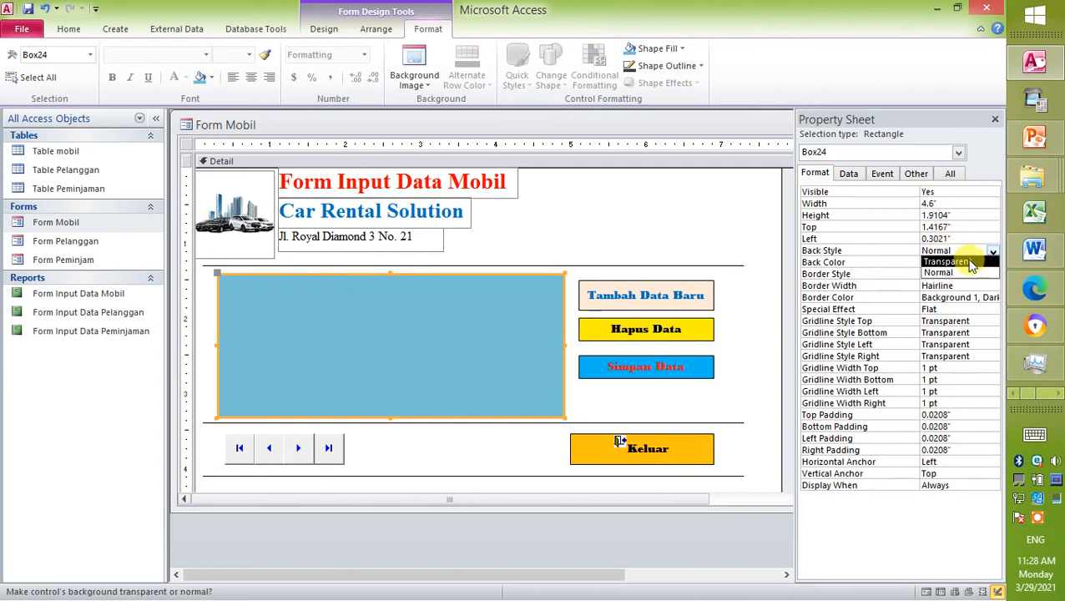
click(968, 262)
click(615, 248)
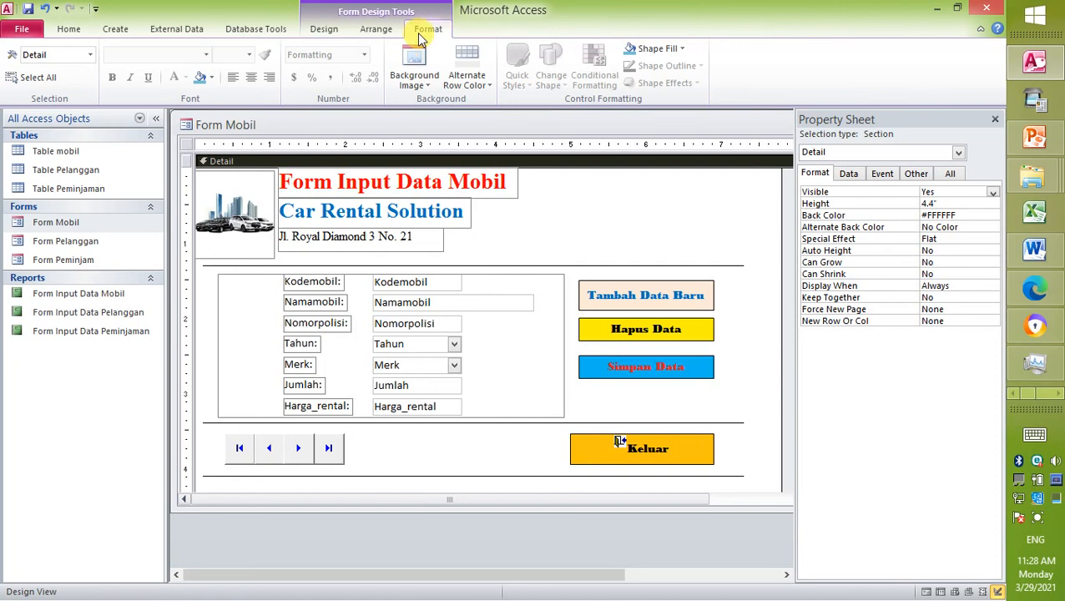
- Display Form Mobil in Form View to check the new layout, and save the form
click(323, 29)
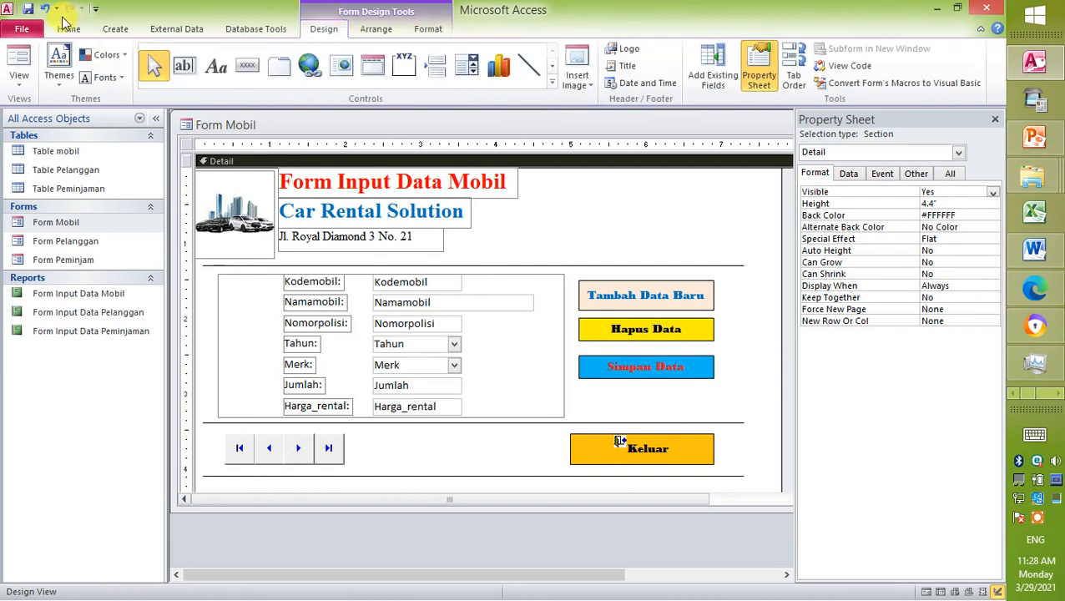
click(18, 74)
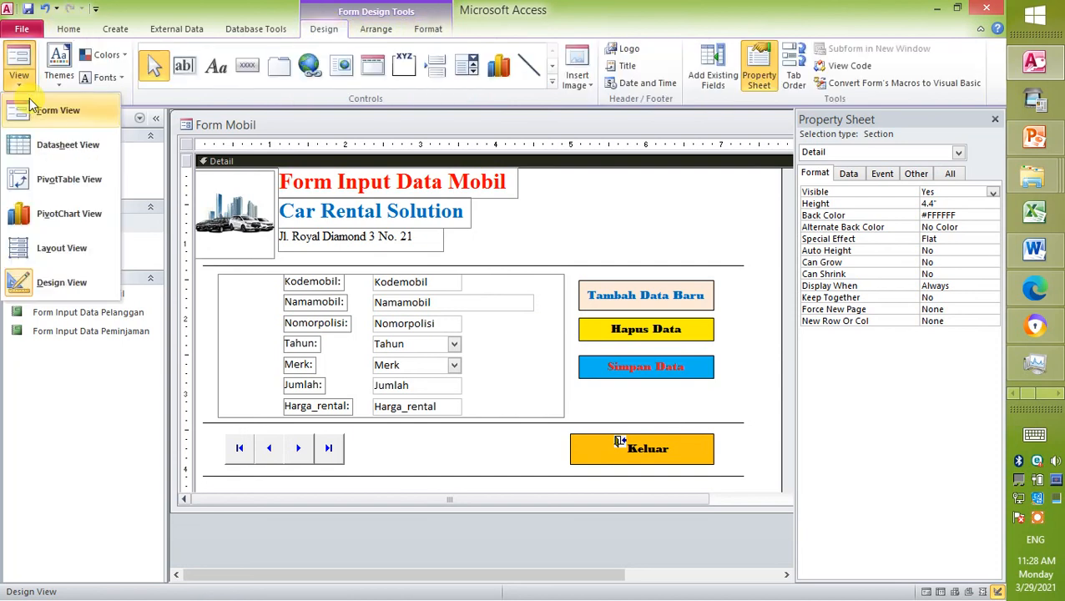
click(58, 113)
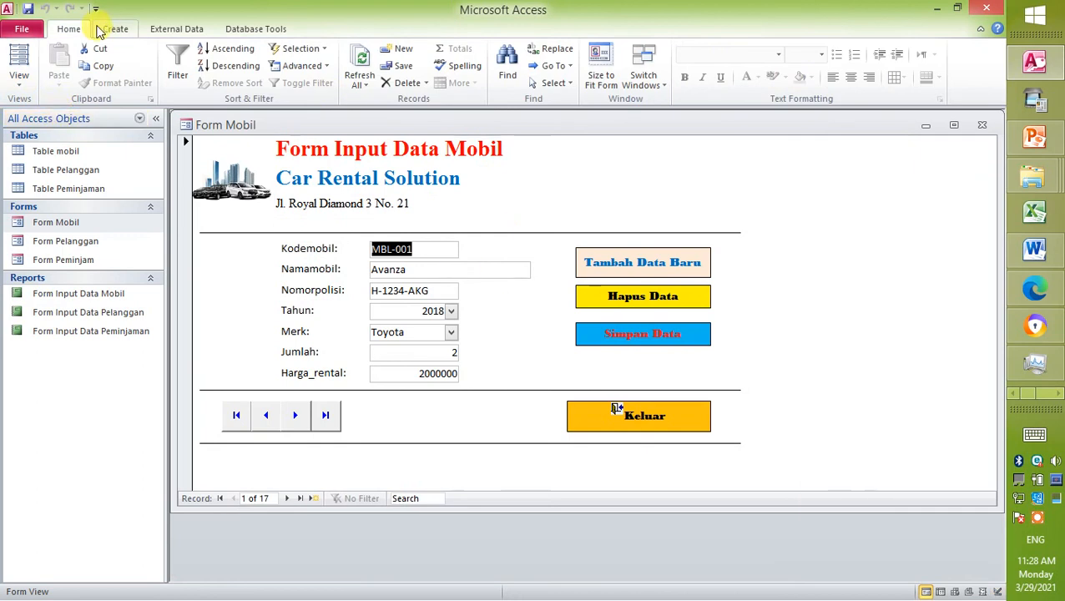
click(30, 9)
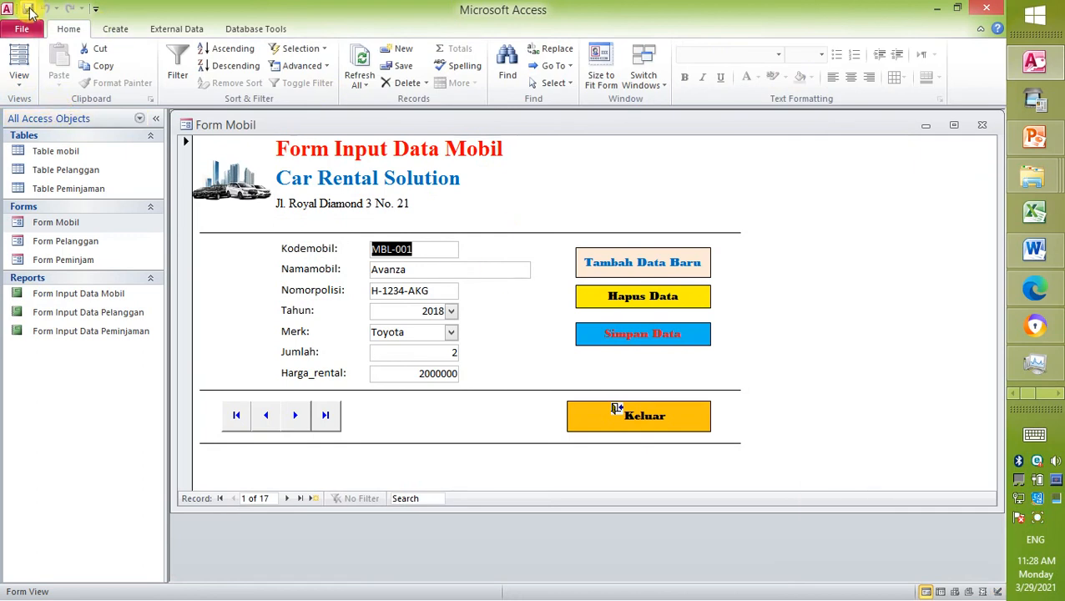
- Check Form Mobil in Design View and in Form View, and close the form
click(18, 79)
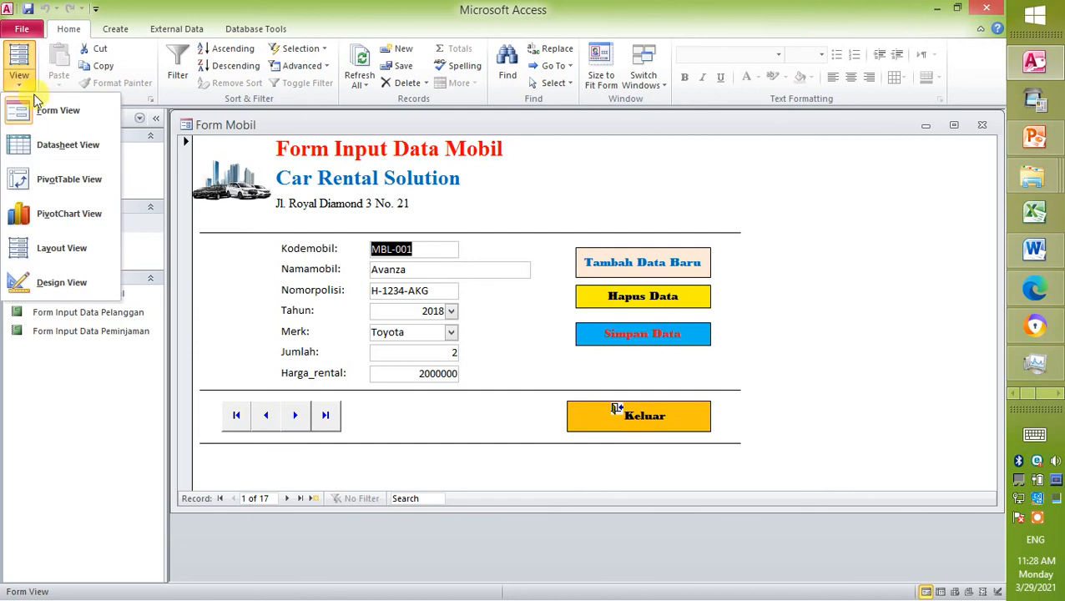
click(76, 276)
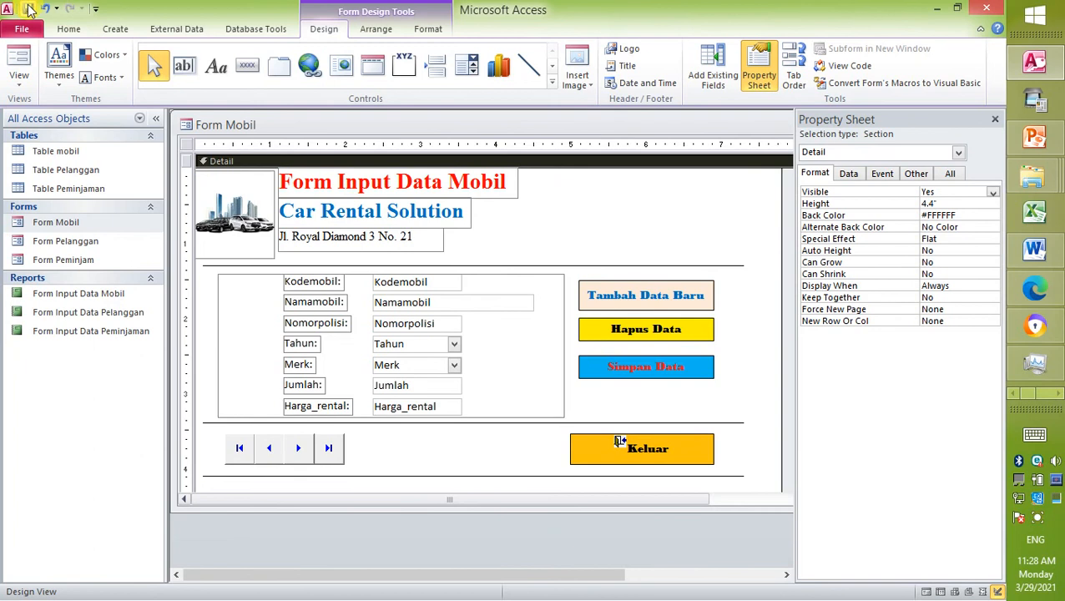
click(19, 73)
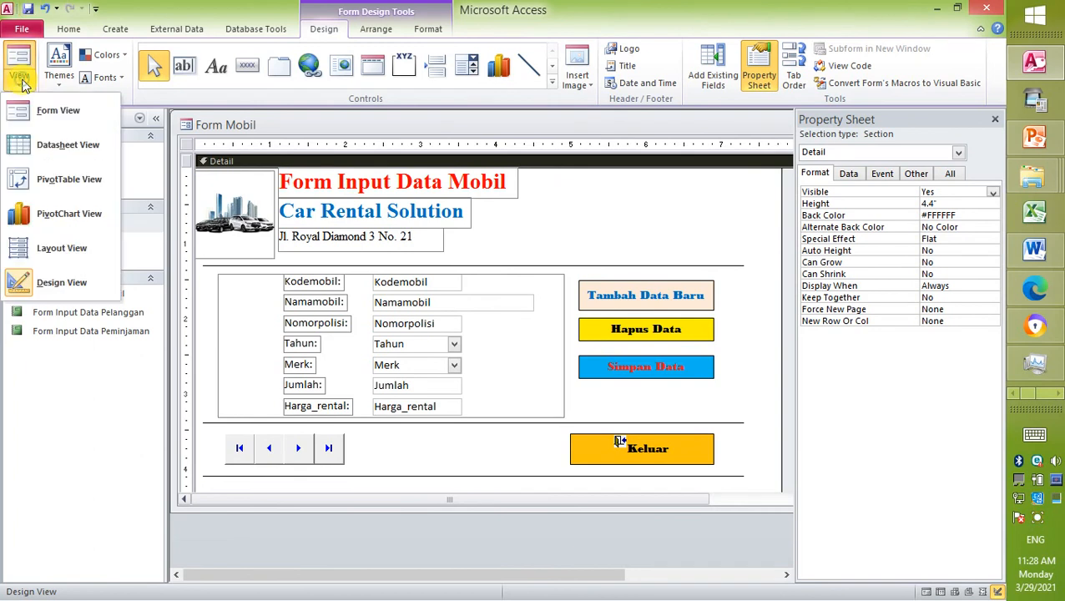
click(54, 117)
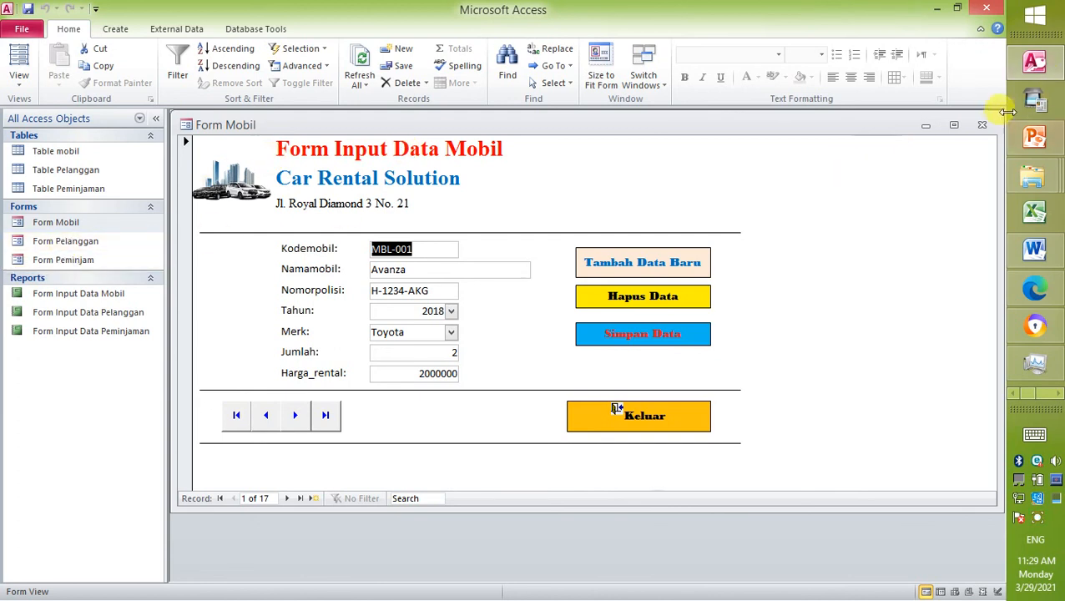
click(985, 125)
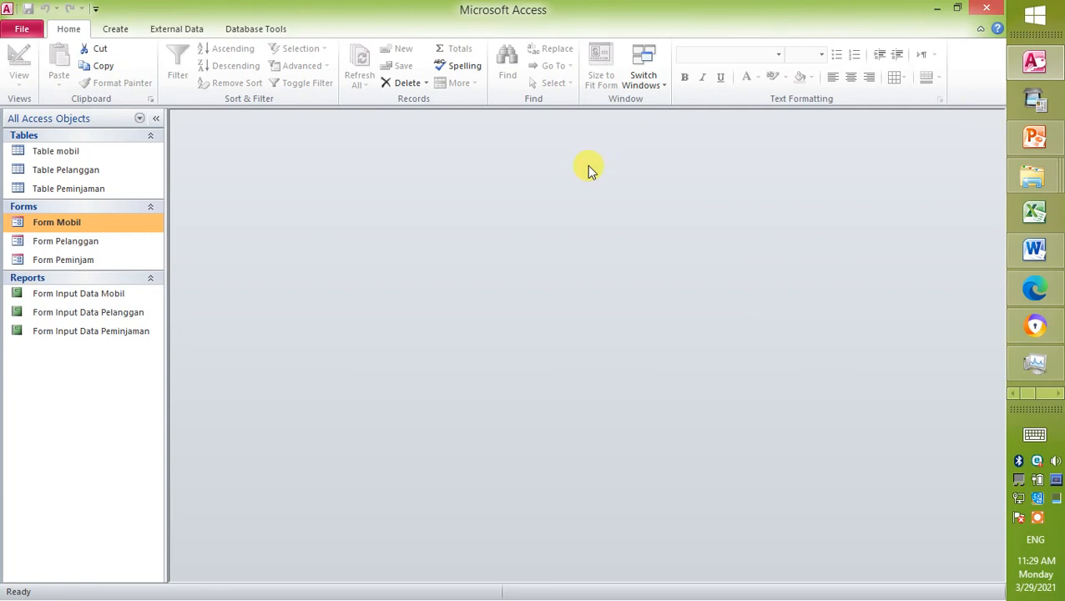
- Open Form Pelanggan in Design View and widen the form area to about 7.6 inches
double_click(135, 235)
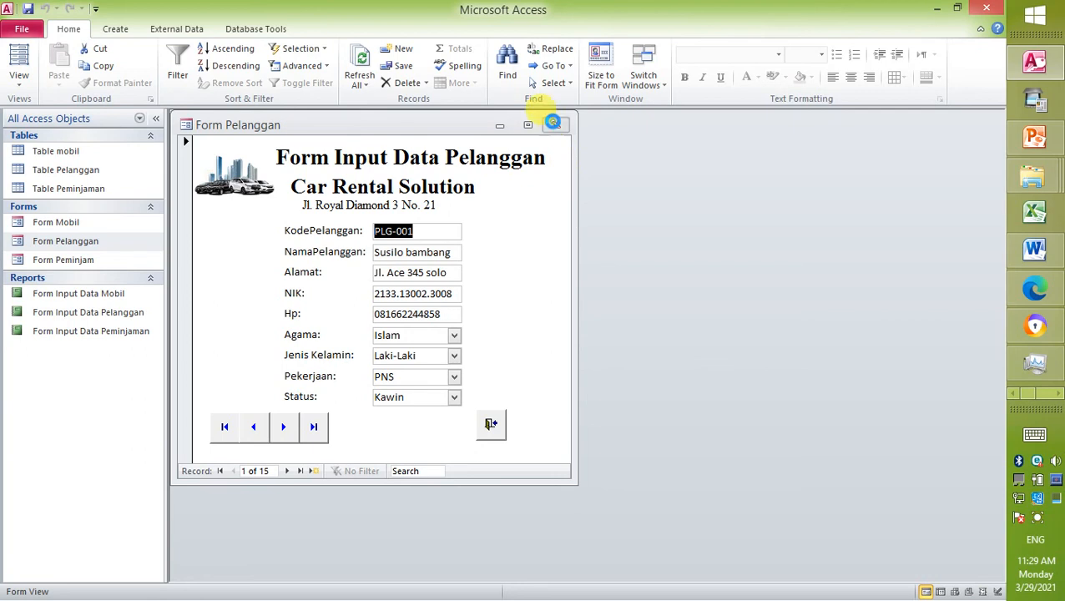
click(556, 125)
right_click(121, 242)
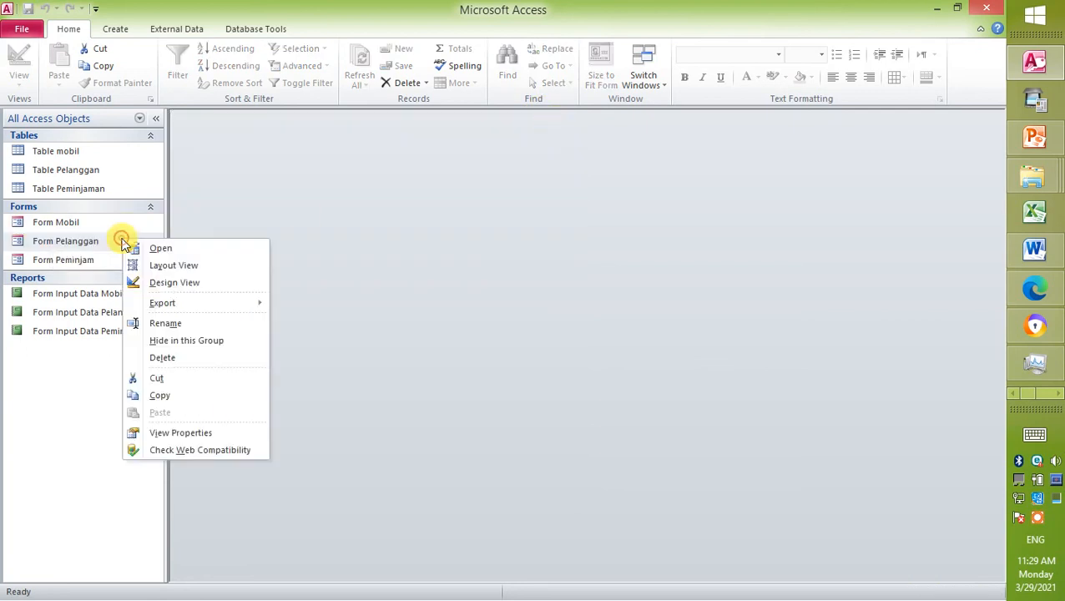
click(216, 284)
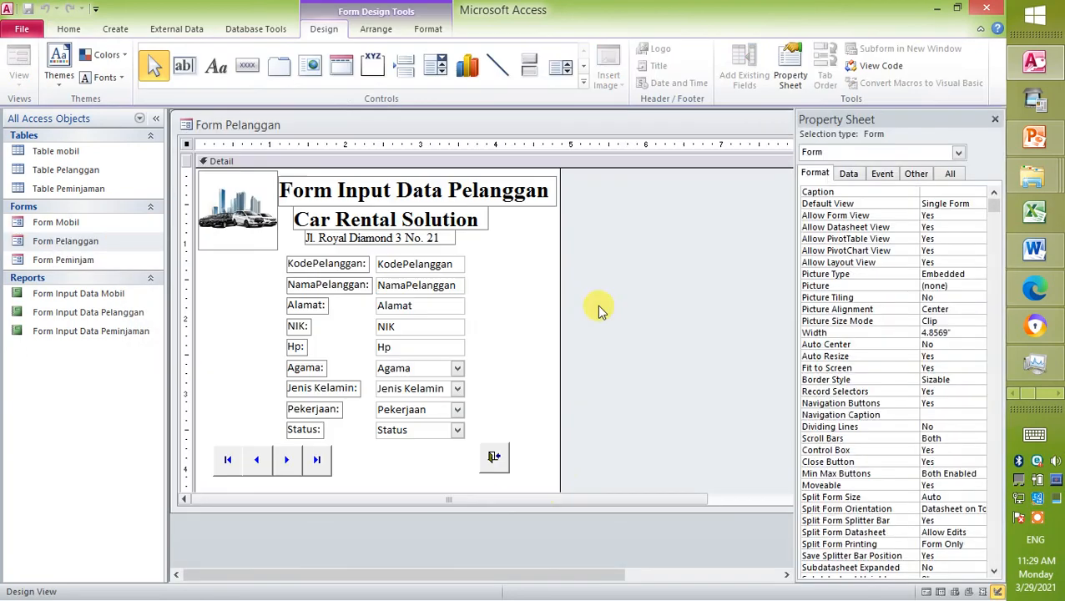
drag(559, 458, 766, 461)
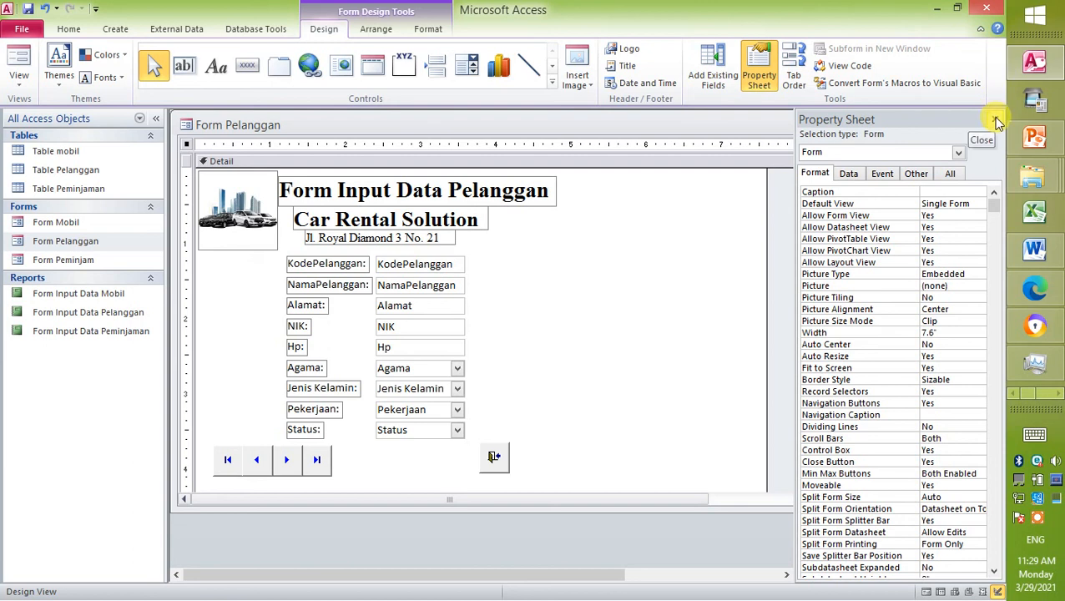
- Open Form Mobil and Form Peminjam in Form View to look at their layouts
double_click(85, 224)
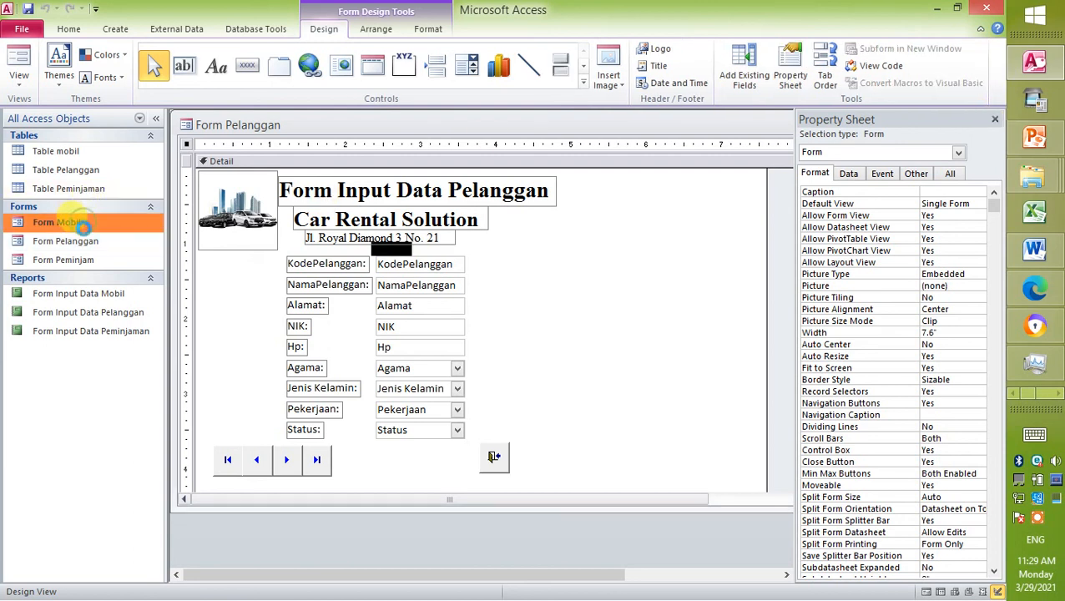
double_click(88, 261)
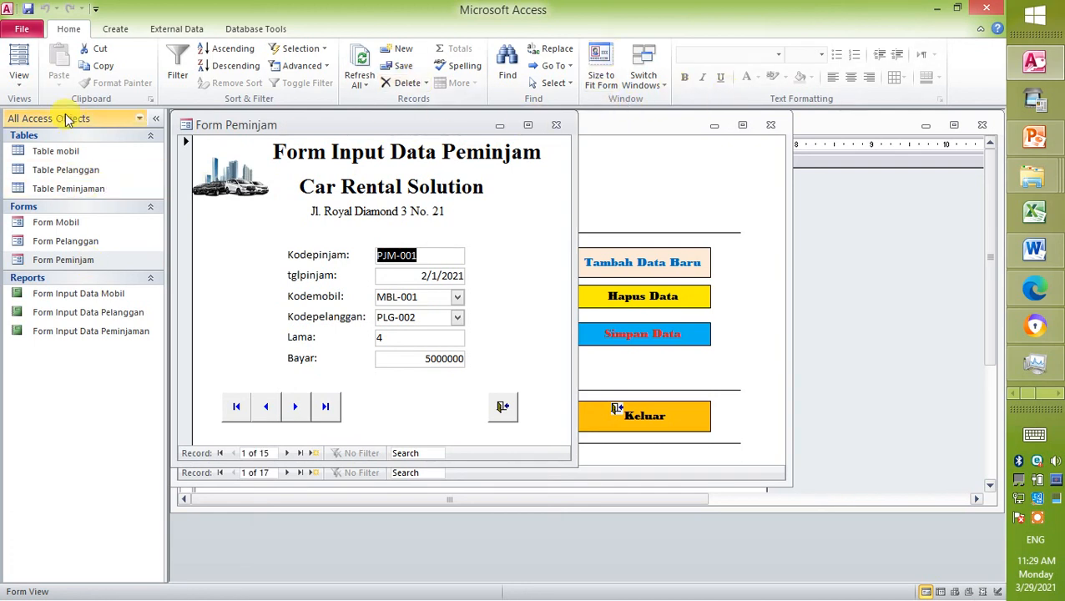
- Create a new blank form in Design View, maximise its window and hide the property sheet
click(116, 26)
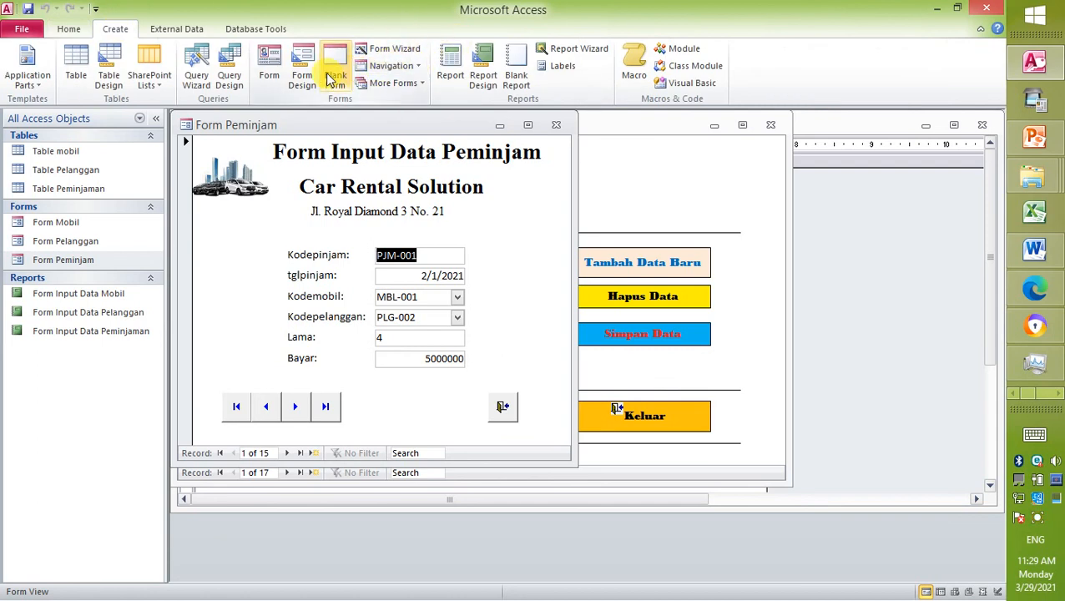
click(302, 71)
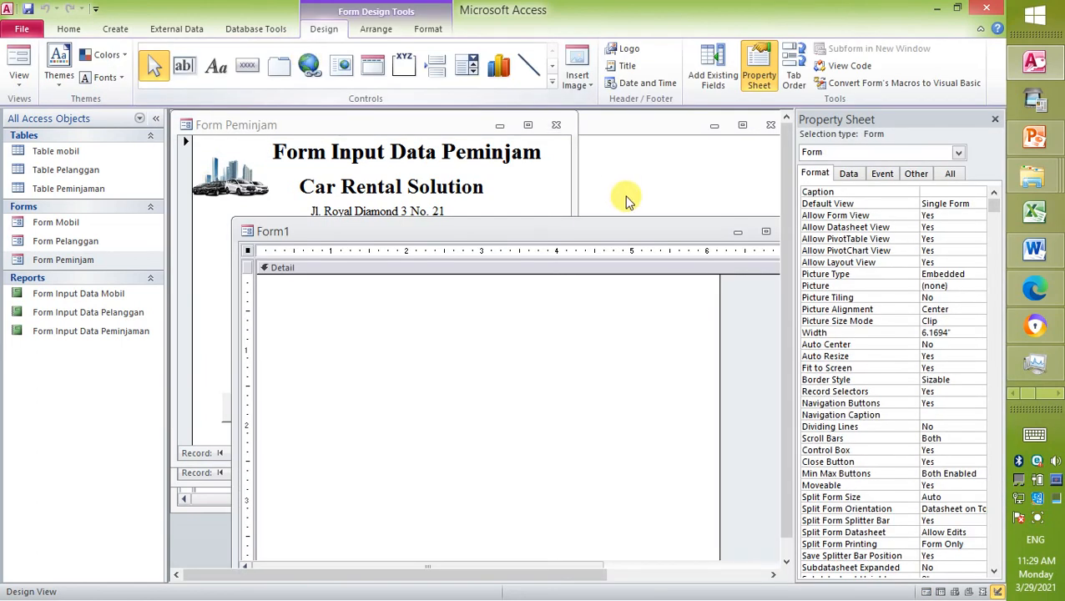
click(767, 233)
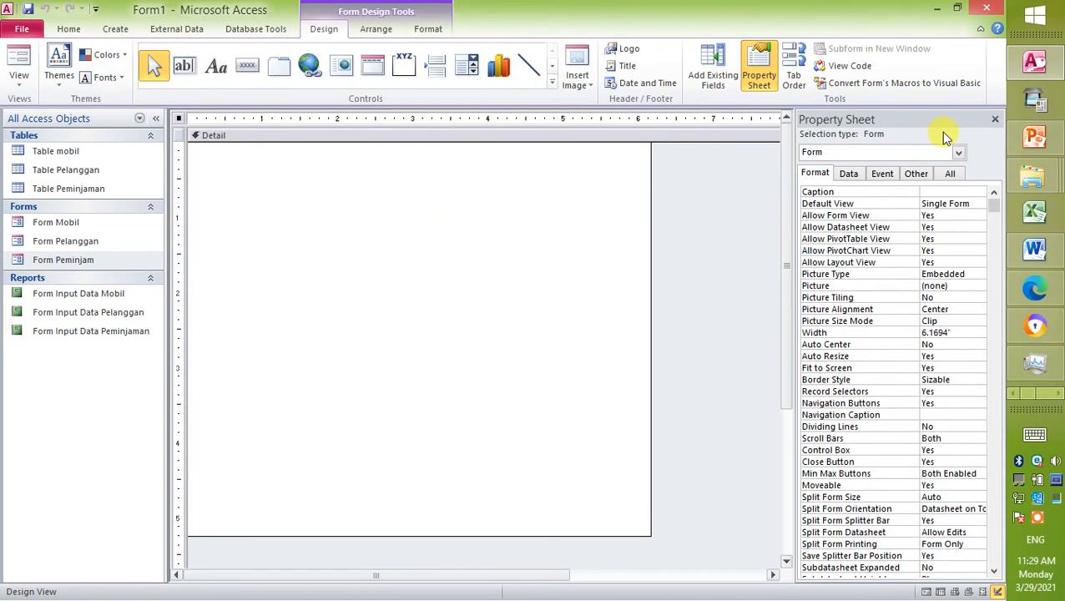
click(995, 120)
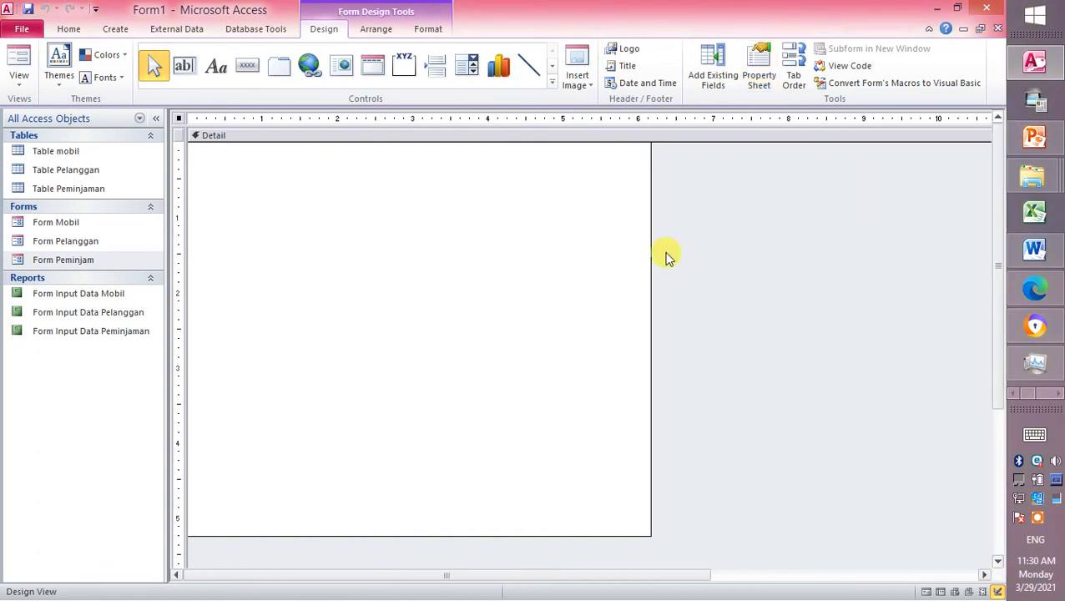
- Draw a tab control about 5.4 by 4.1 inches in the new form's Detail section
click(455, 245)
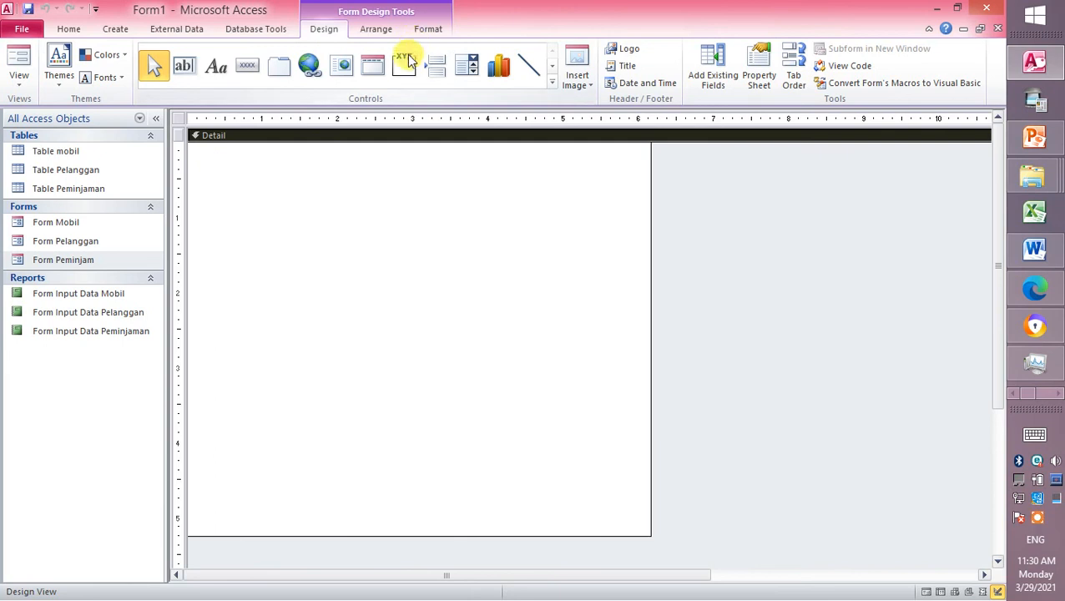
click(280, 70)
drag(228, 190, 636, 498)
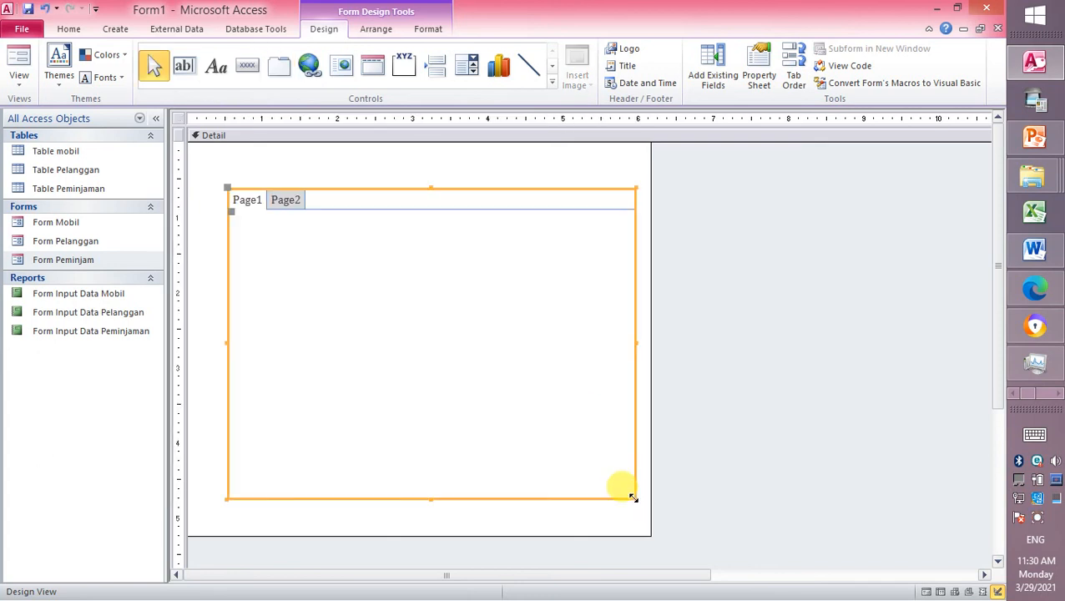
- Display the property sheet and set the caption of the tab control's first page to "Tsambah data"
click(284, 202)
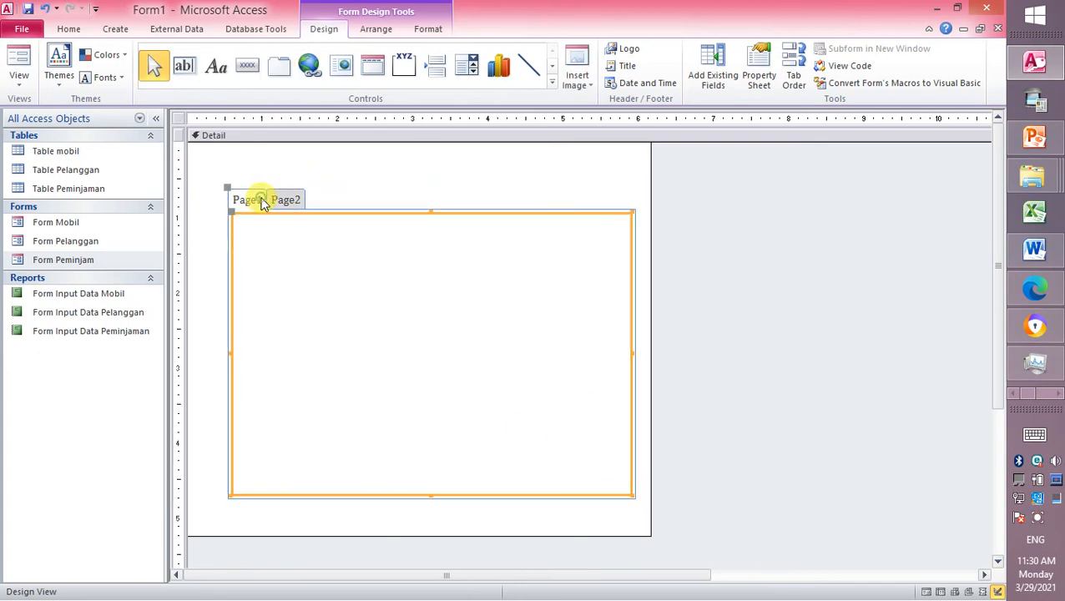
right_click(291, 201)
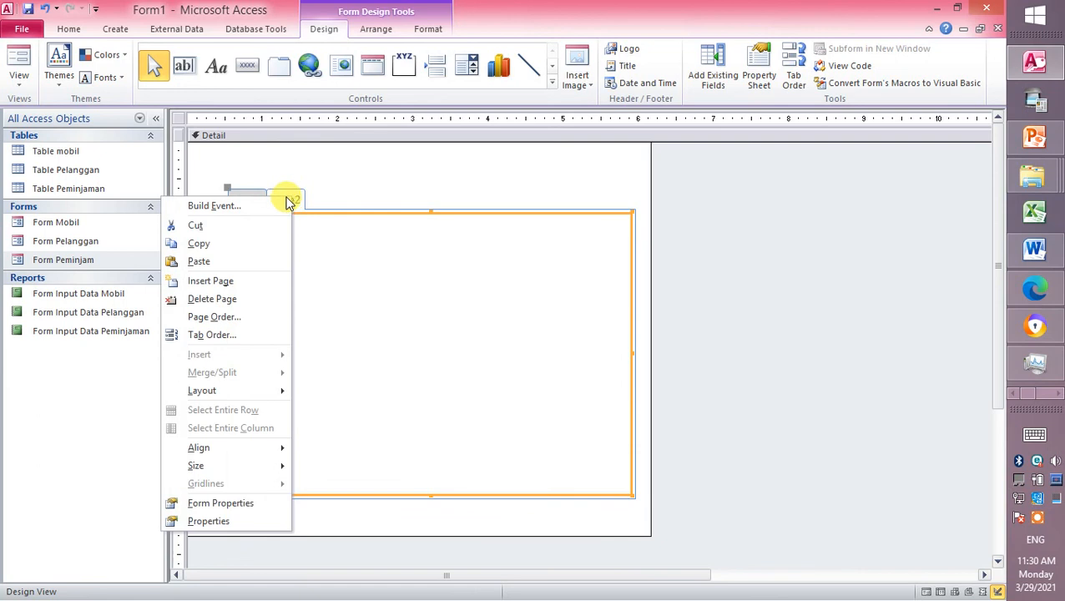
click(248, 505)
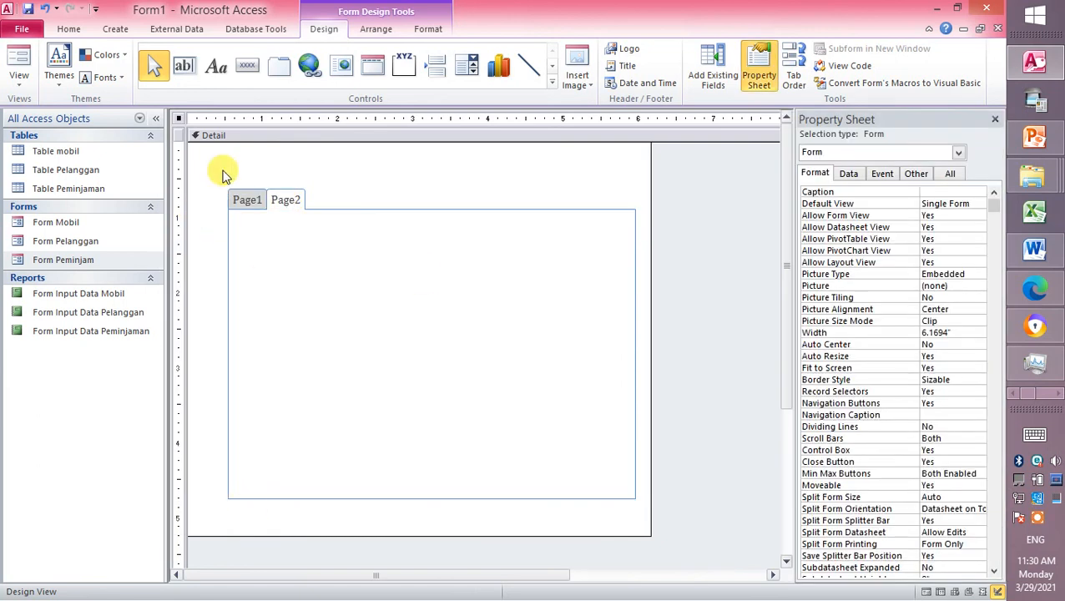
click(246, 202)
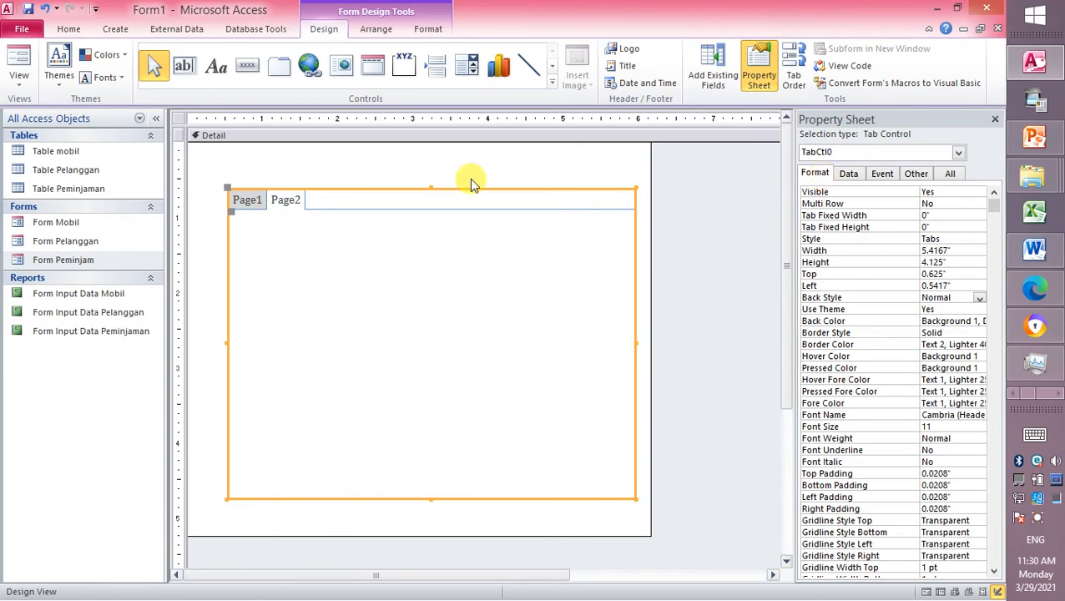
click(251, 203)
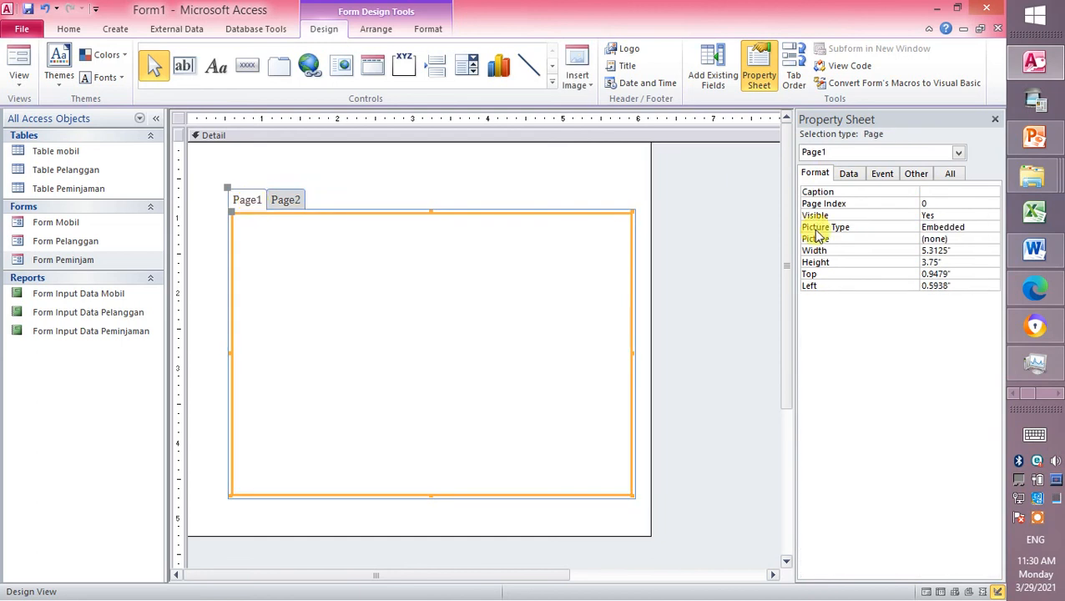
click(953, 191)
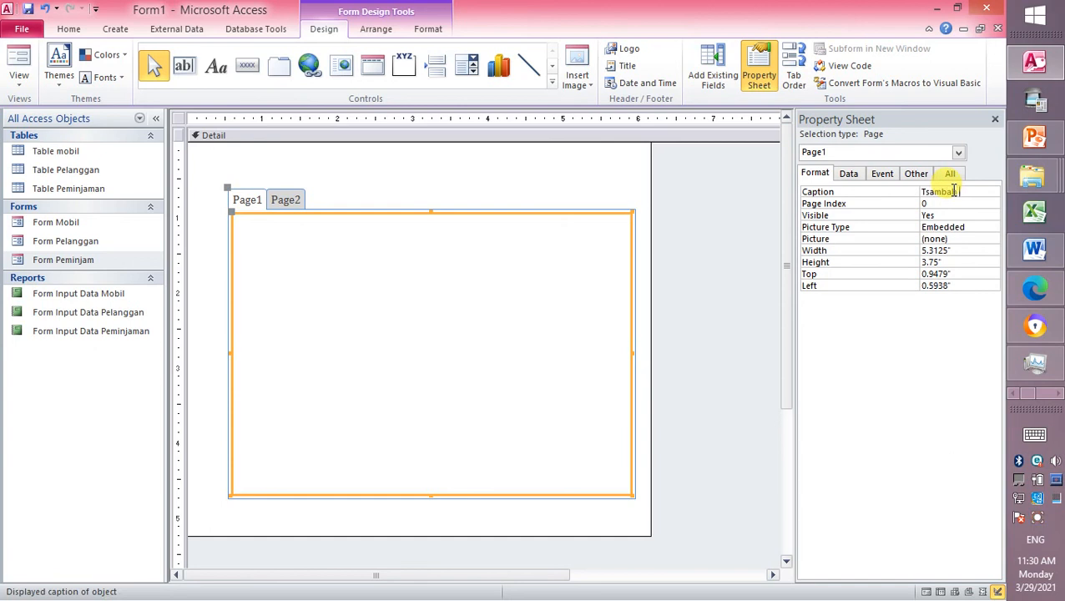
text(Tsambah data)
key(Return)
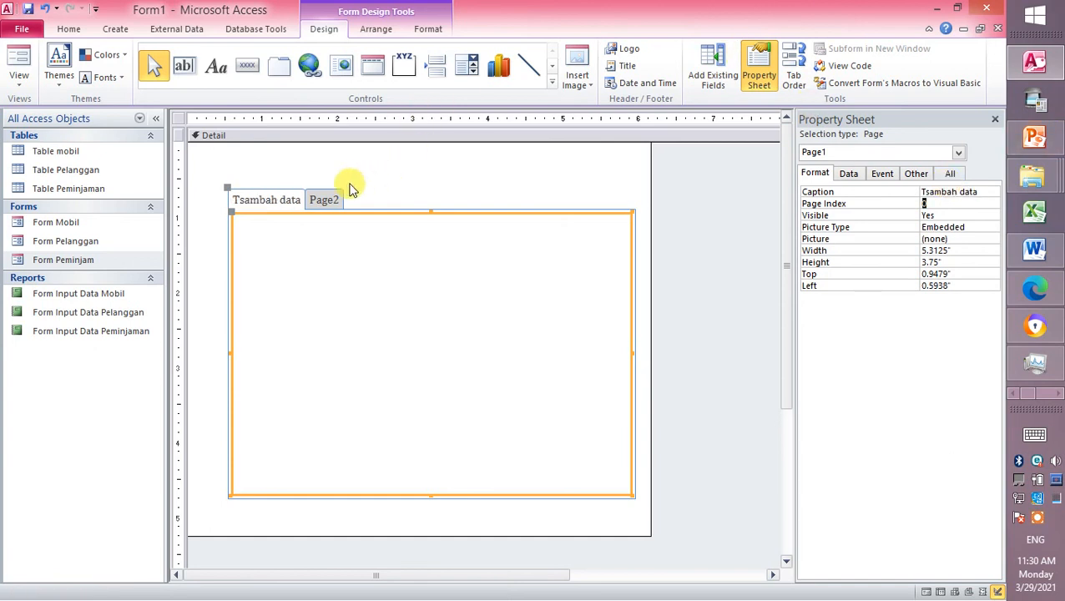
- Extend the caption of the tab control's first page to "Tsambah data Mobil"
click(331, 202)
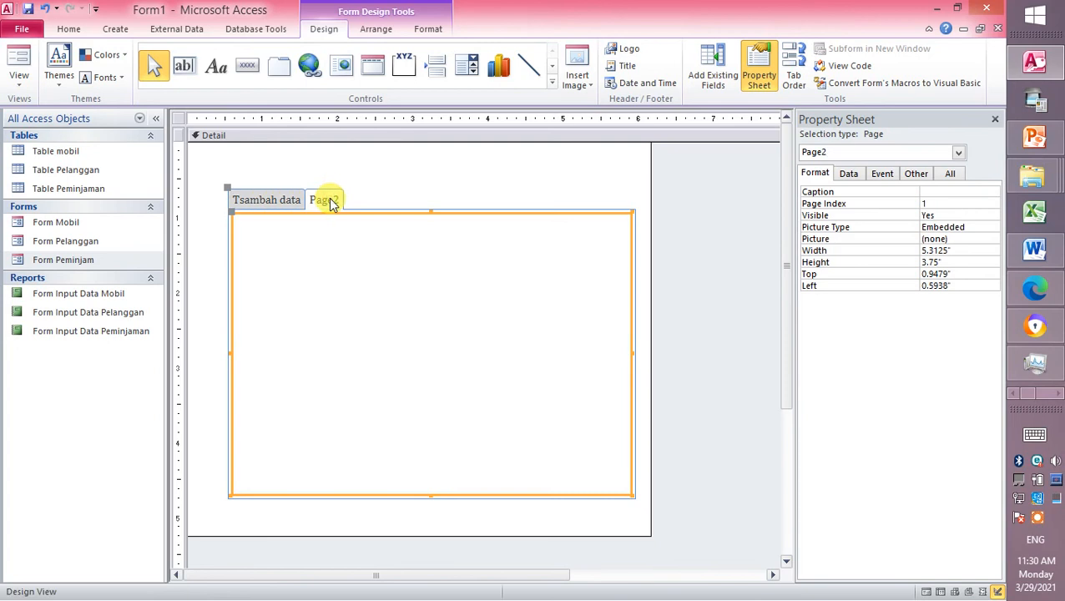
click(288, 203)
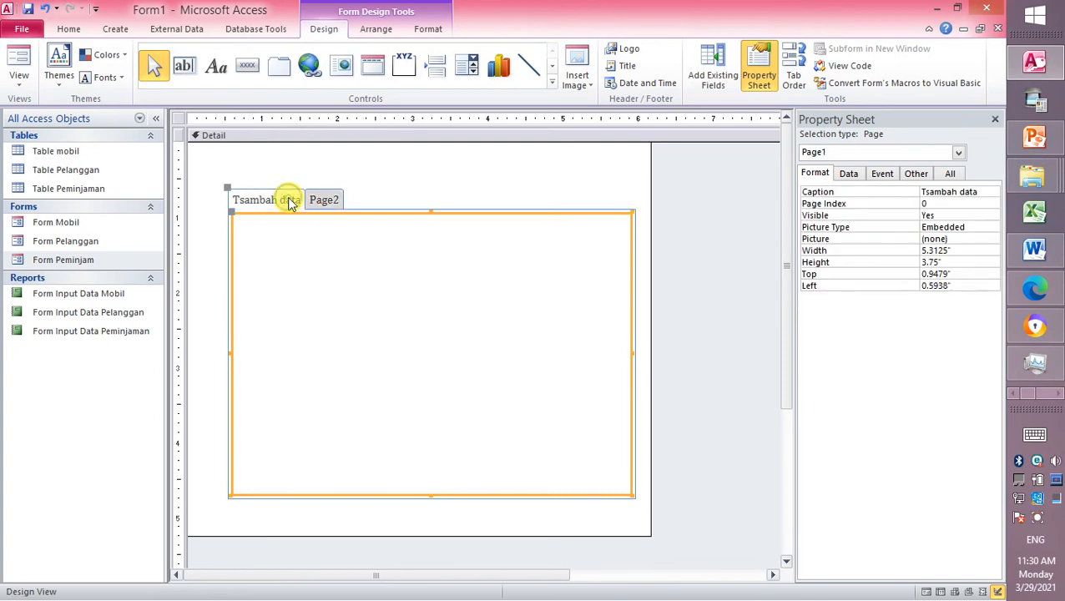
click(993, 192)
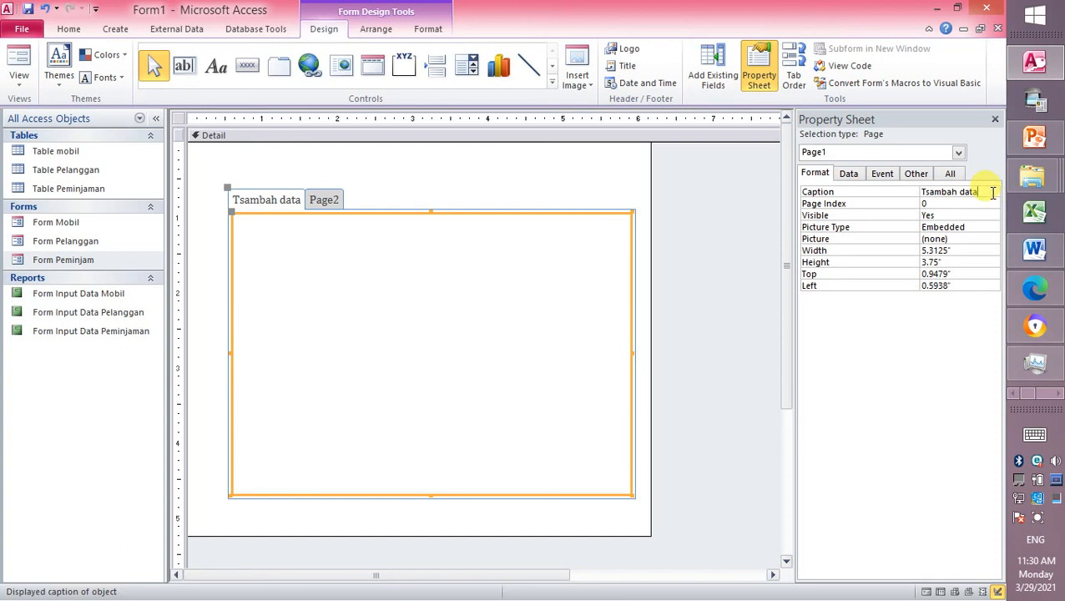
text(Mobil)
click(333, 201)
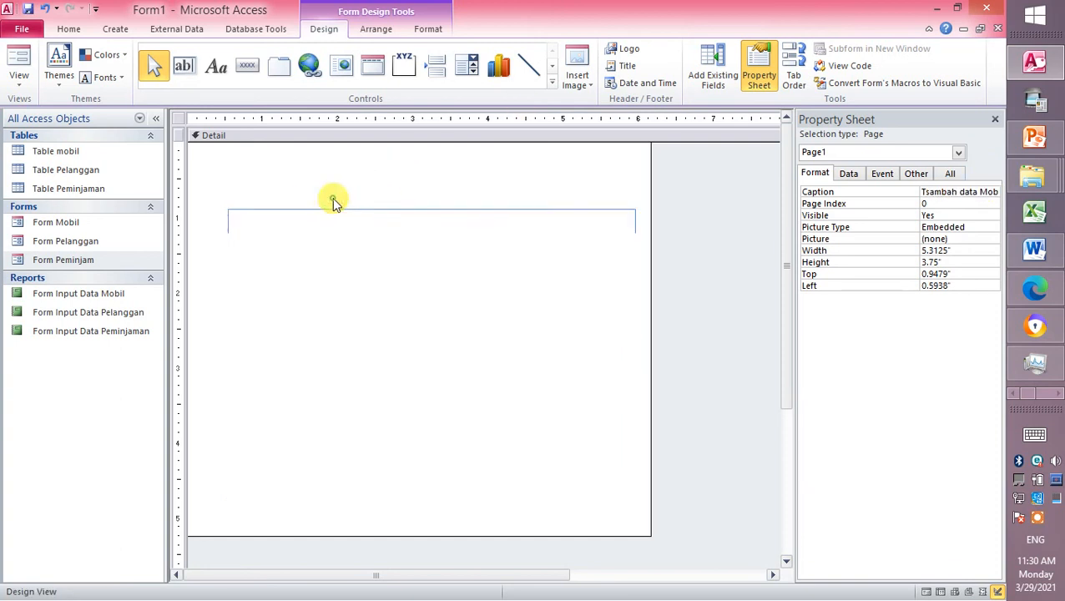
- Set the caption of the tab control's second page to "Data Pelanggan"
click(349, 201)
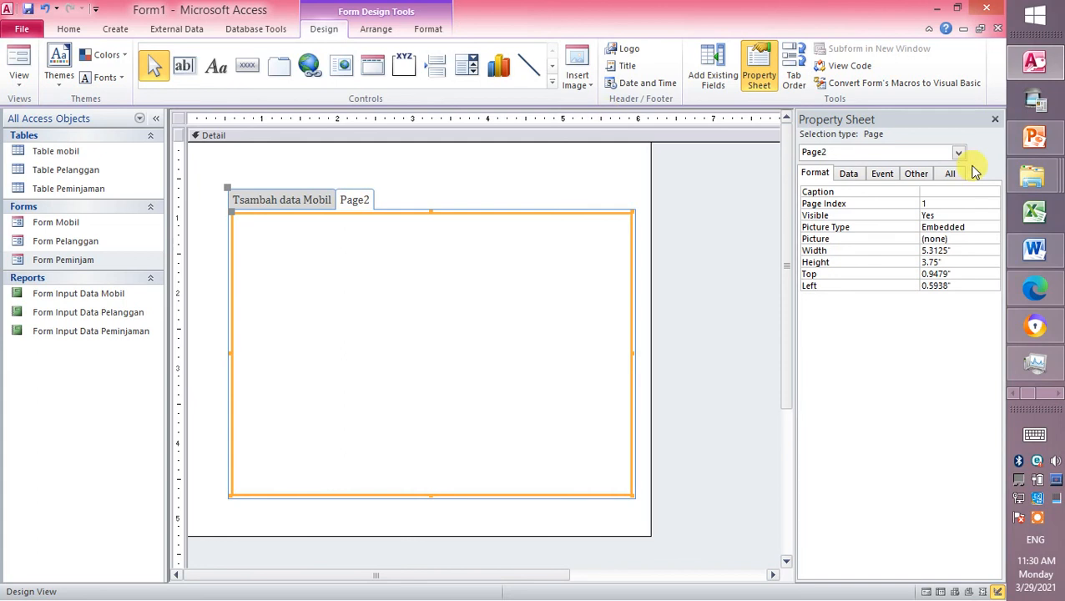
click(958, 188)
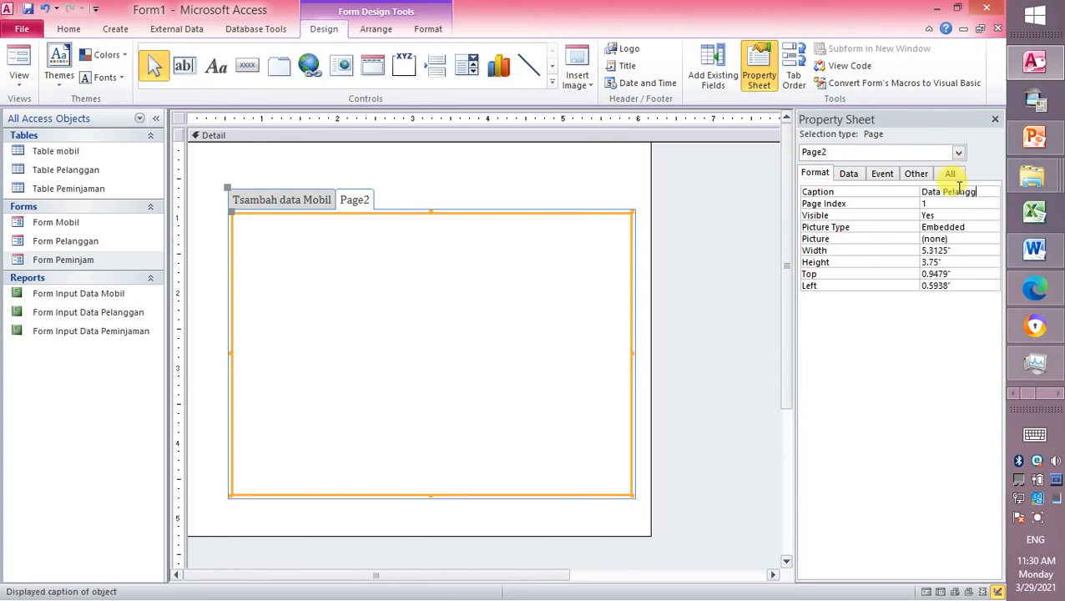
key(Return)
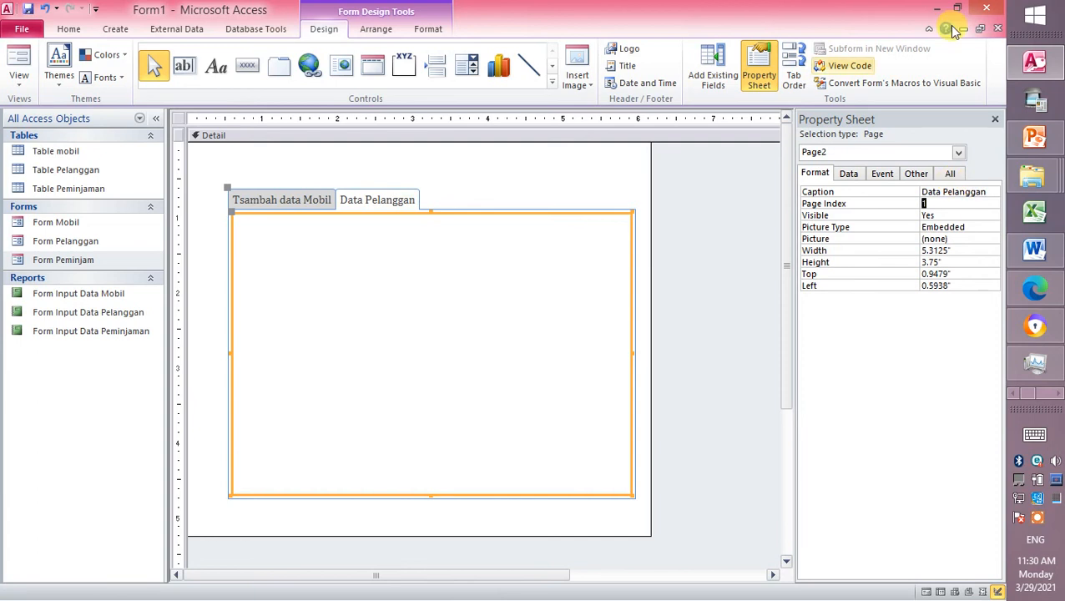
- Examine the data settings and full property list of the second page, and all properties of the whole tab control
click(850, 174)
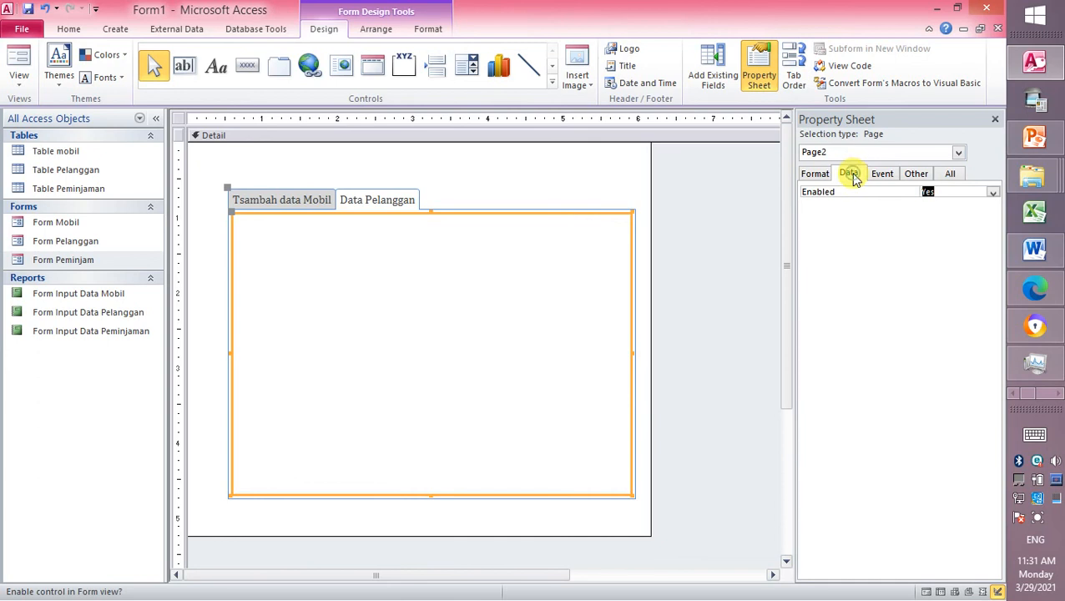
click(954, 174)
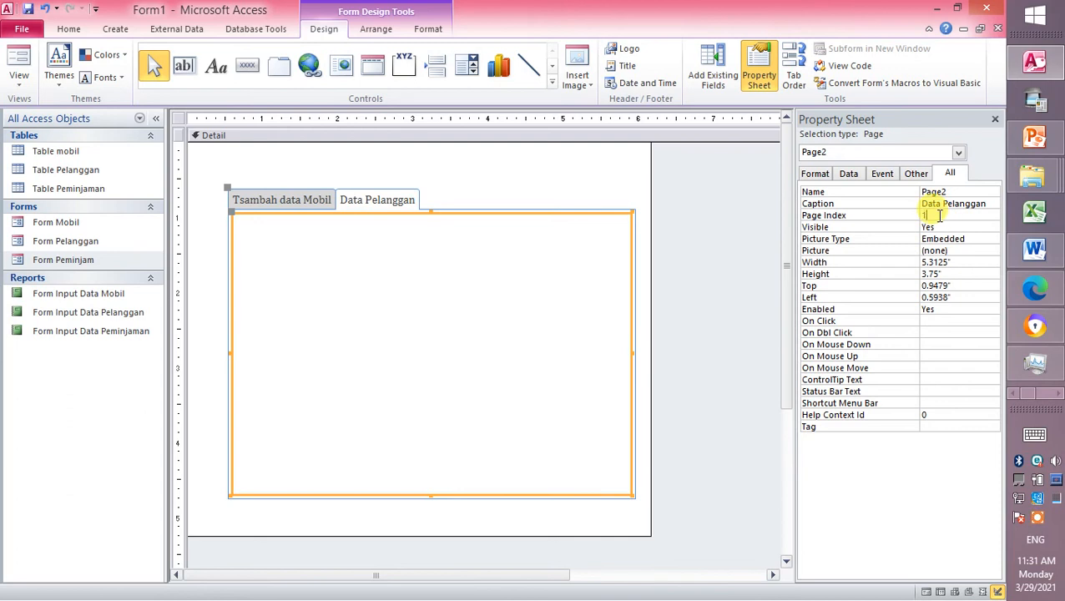
click(473, 201)
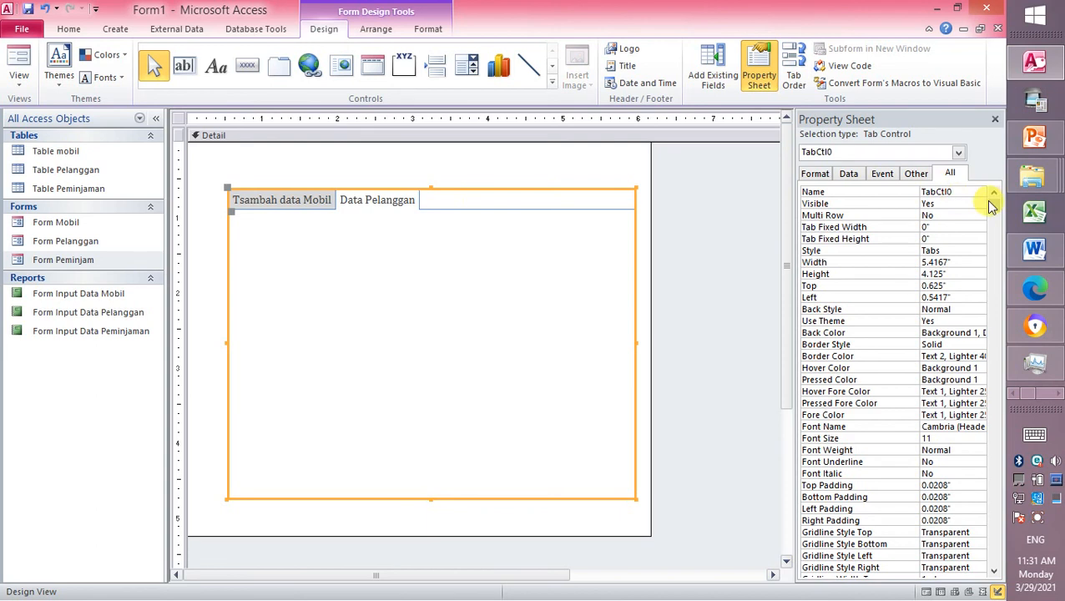
drag(999, 206, 1019, 594)
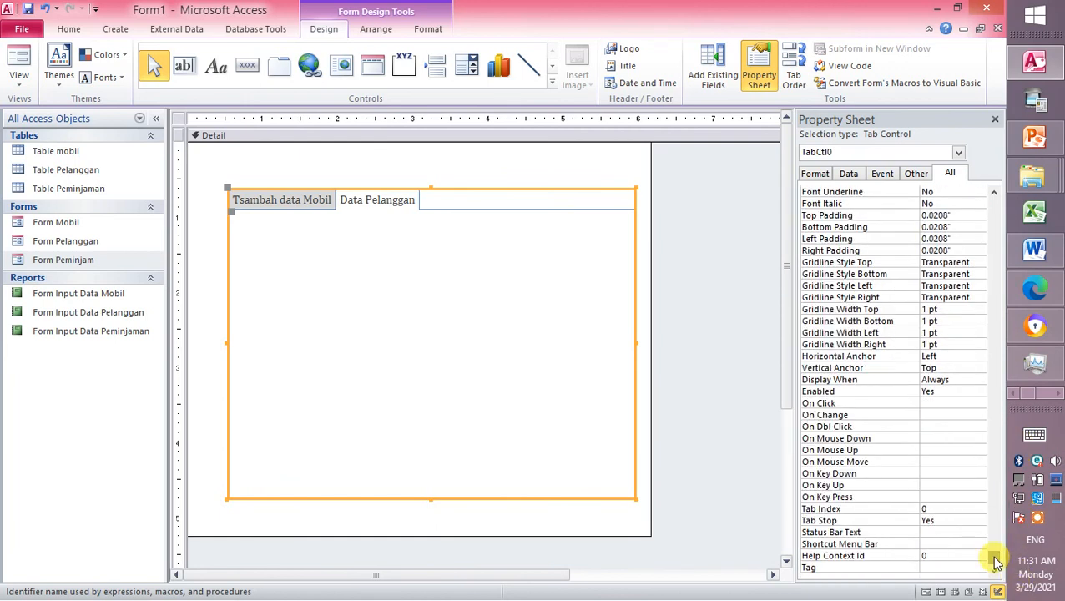
- Insert two more pages into the tab control after the Data Pelanggan page
drag(995, 558, 990, 467)
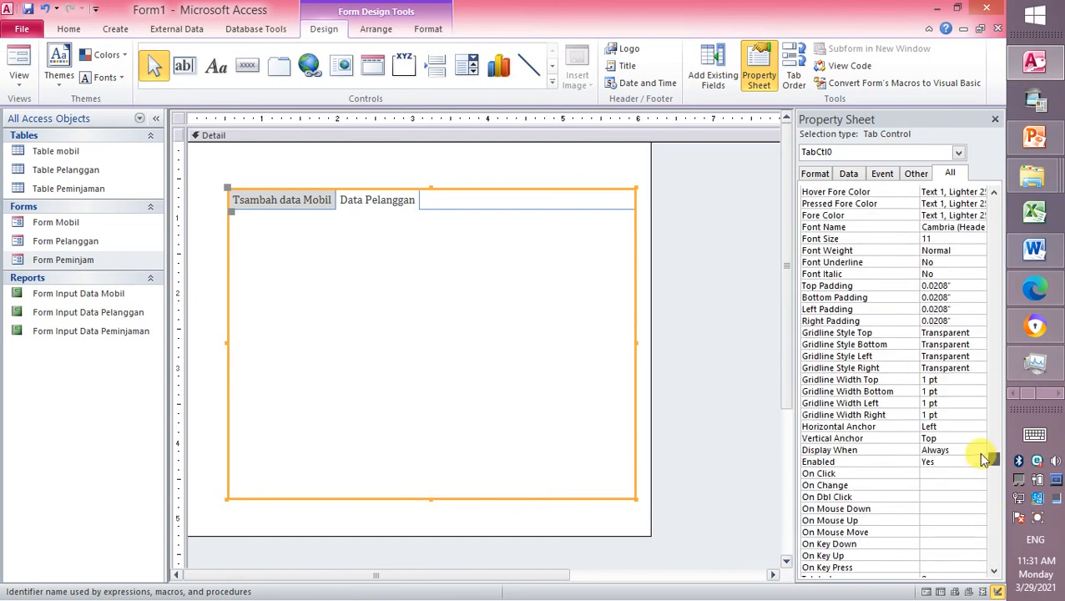
right_click(459, 203)
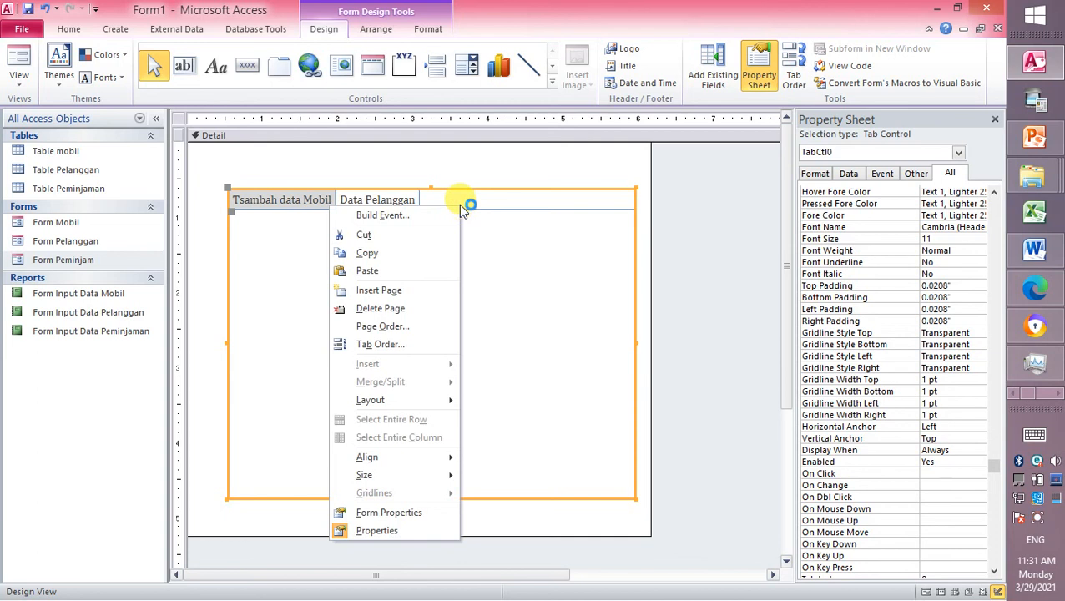
click(399, 290)
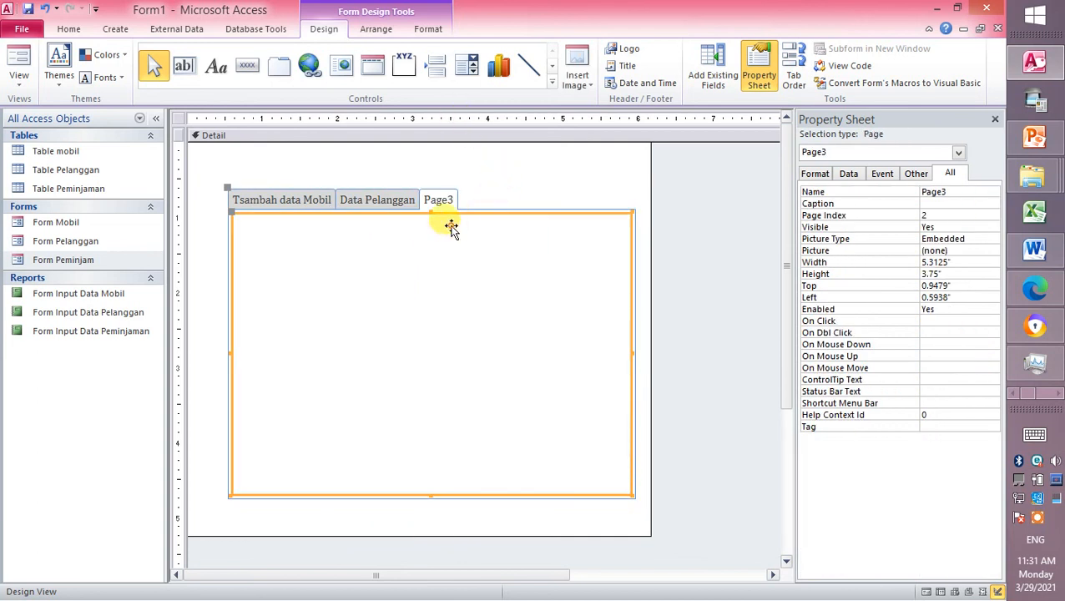
right_click(451, 228)
click(405, 313)
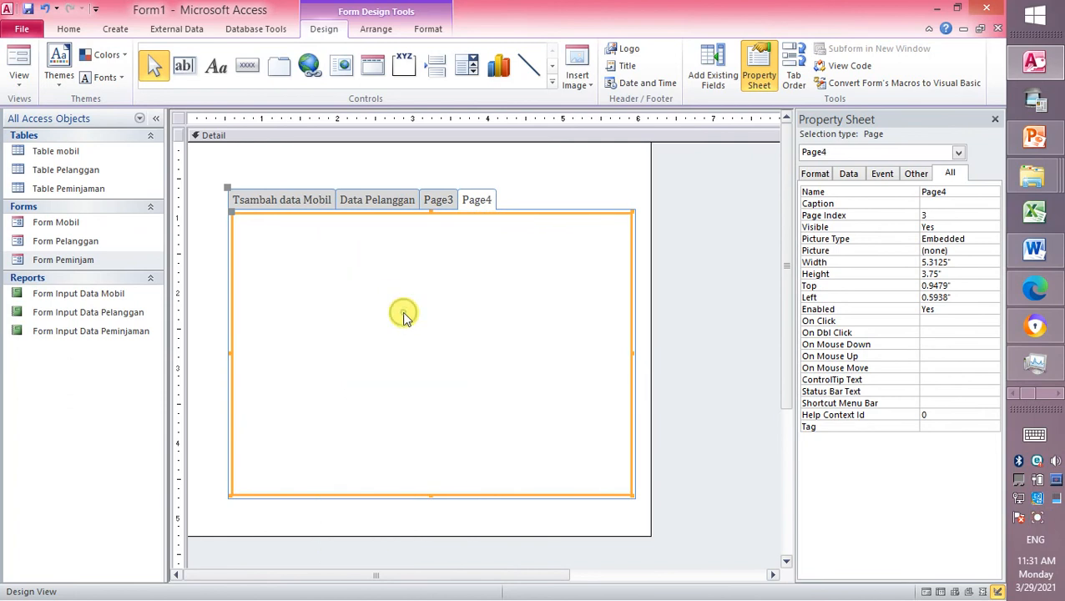
- Set the caption of the tab control's third page to "Data Peminjaman"
click(478, 193)
click(435, 200)
right_click(435, 201)
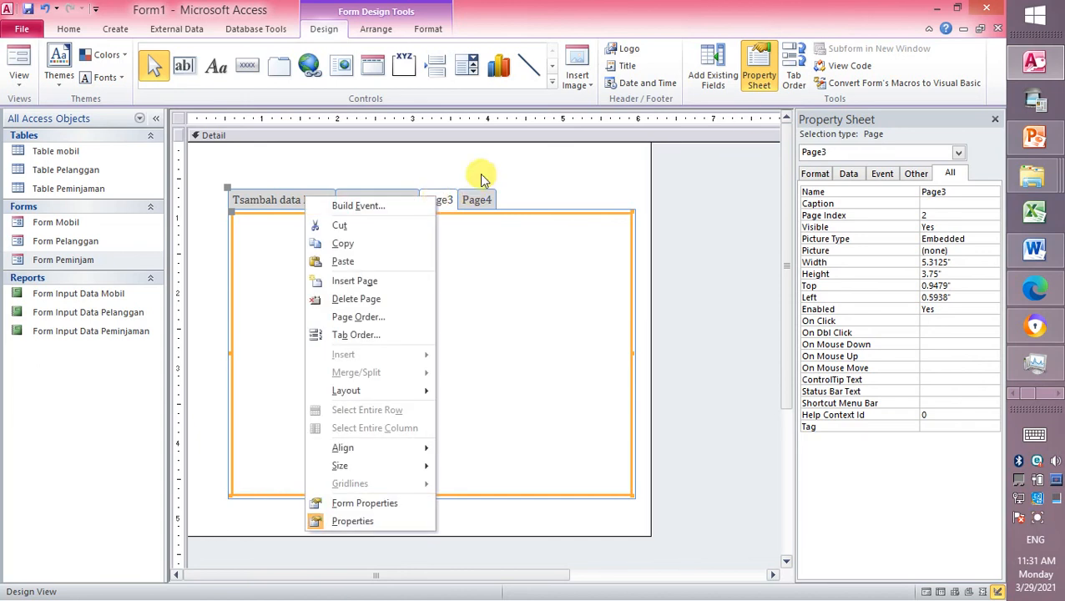
click(446, 208)
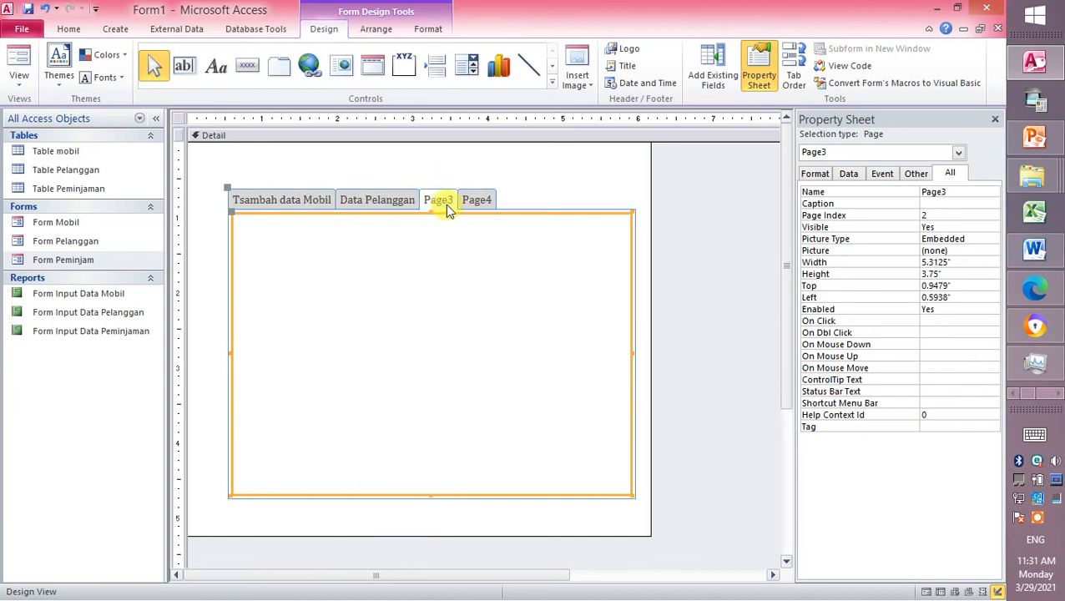
right_click(447, 207)
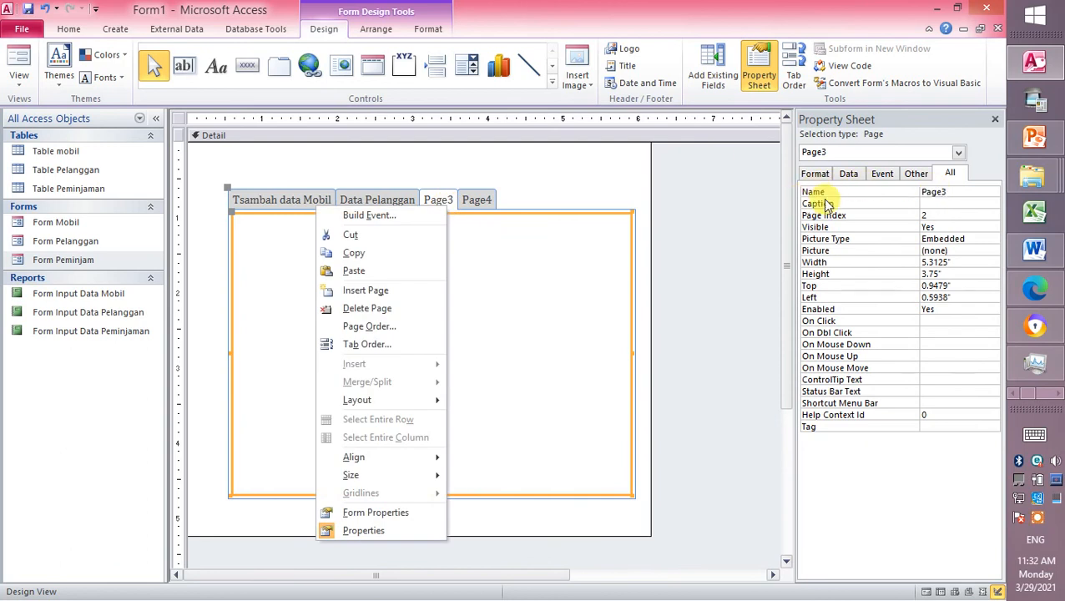
click(929, 203)
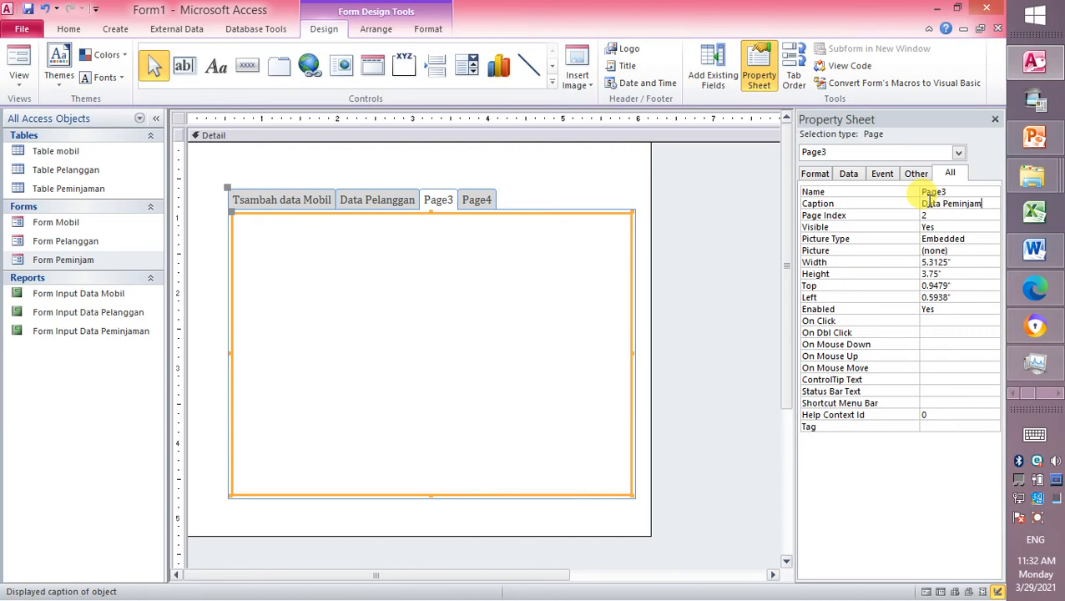
key(Return)
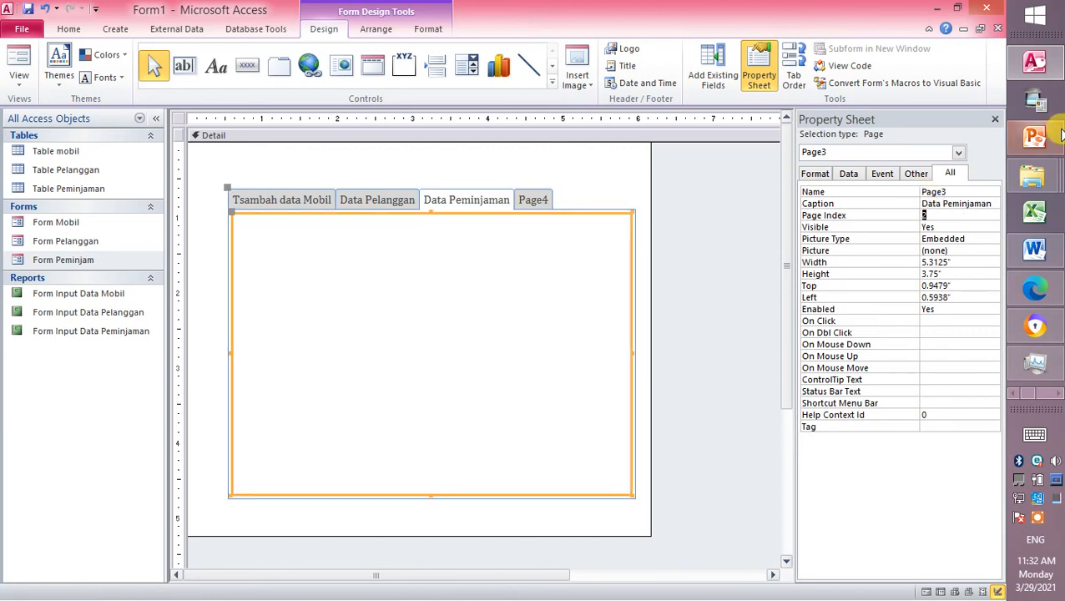
- Delete the tab control's fourth page and bring its first page to the front
click(545, 200)
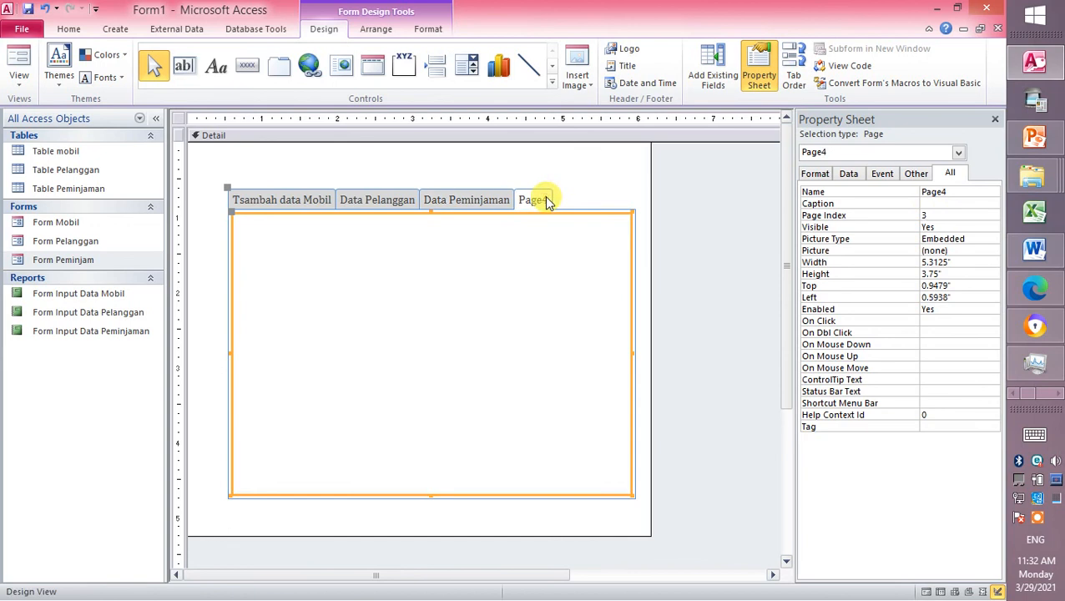
right_click(547, 200)
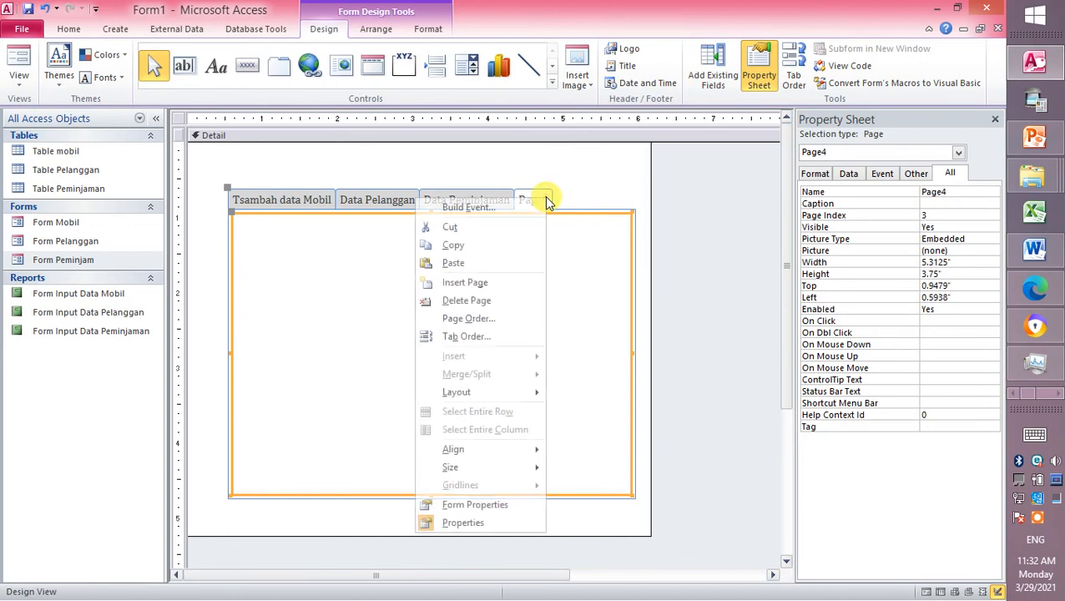
click(489, 301)
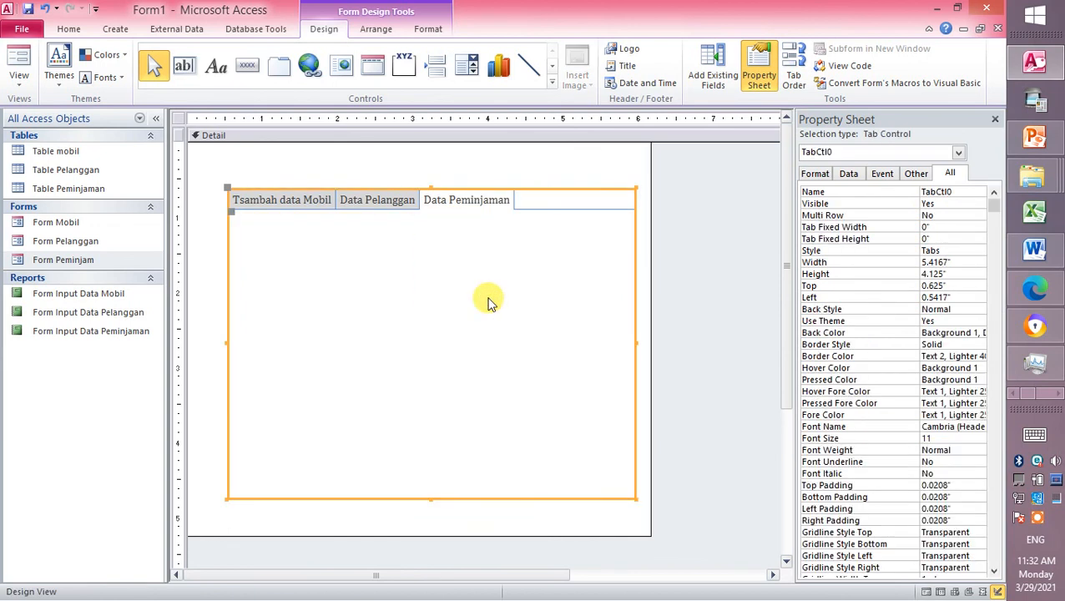
click(311, 200)
click(368, 201)
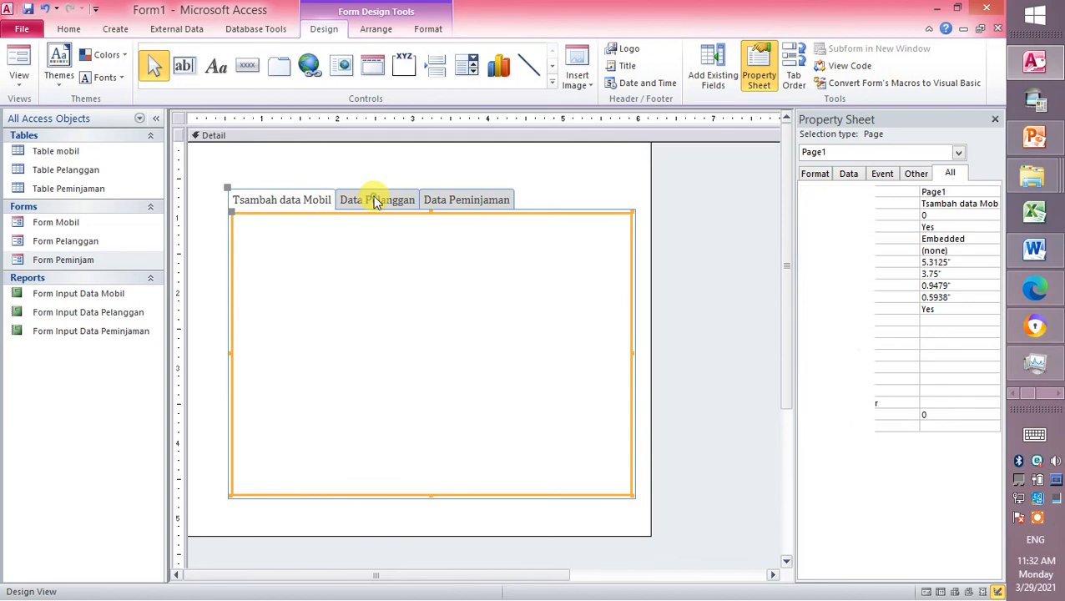
click(455, 200)
click(314, 200)
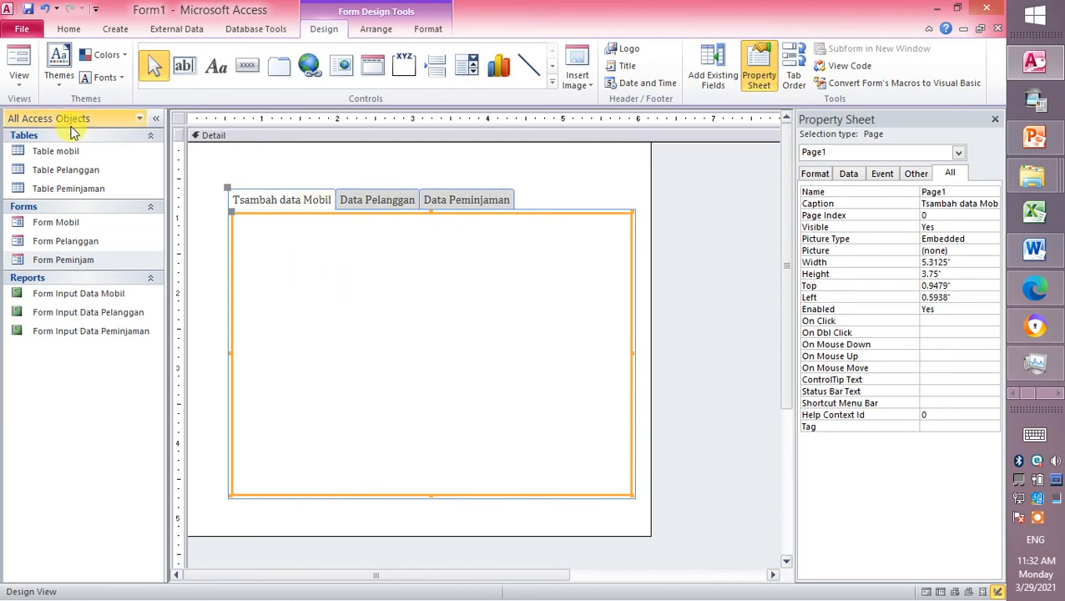
- Open Form Mobil in Design View, copy all of its controls, and close the form and the property sheet
double_click(57, 222)
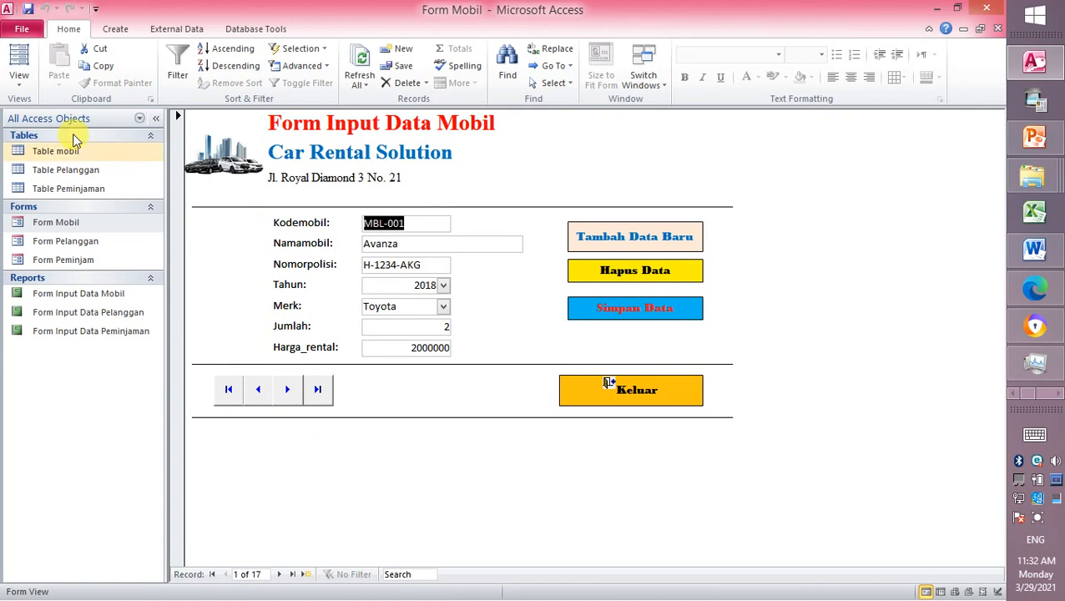
click(20, 86)
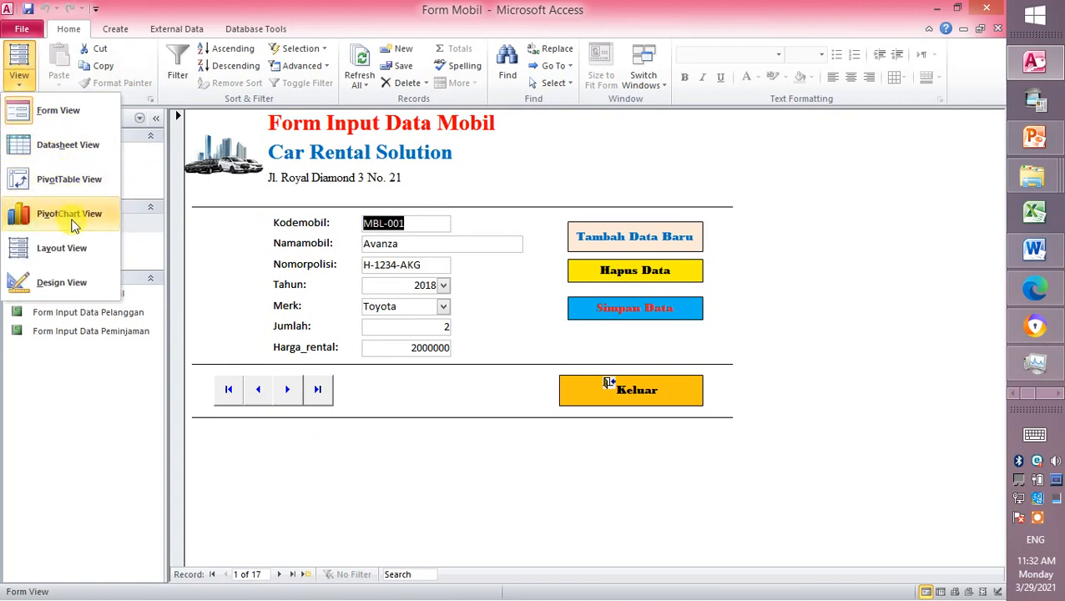
click(76, 286)
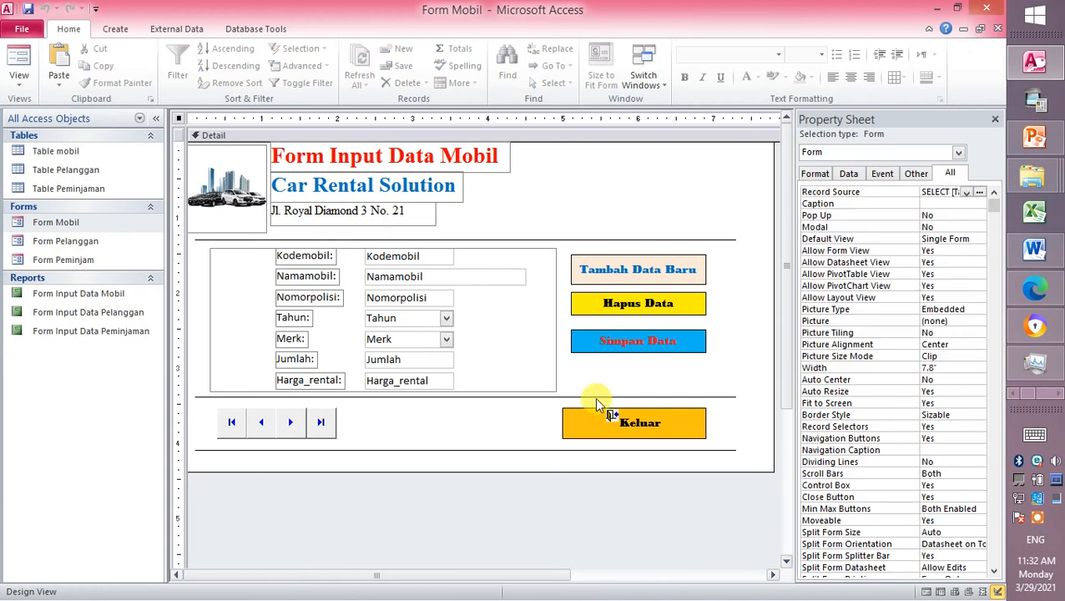
drag(767, 464, 95, 75)
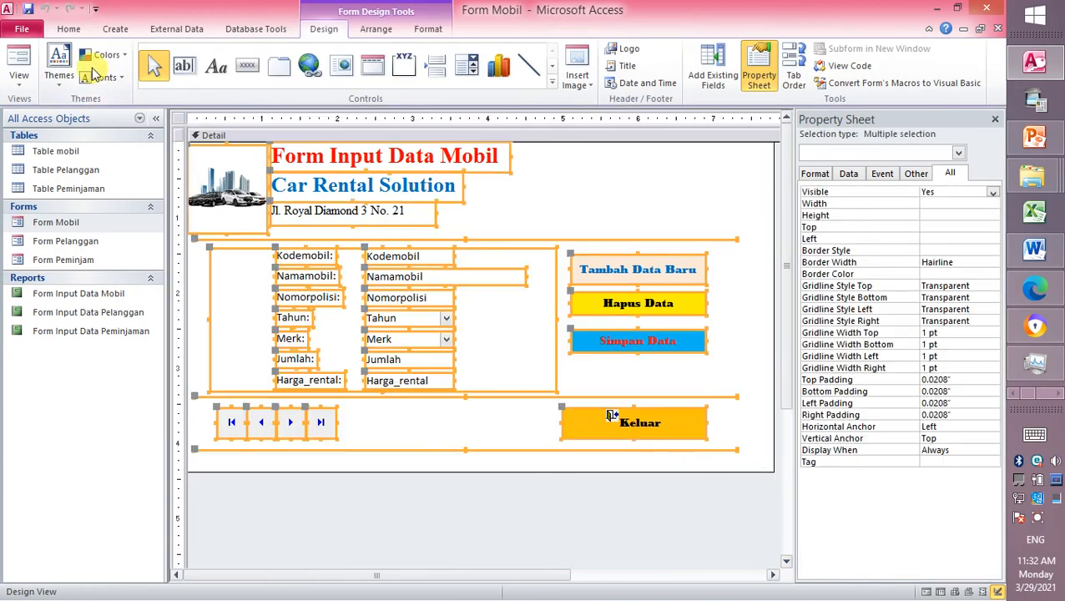
key(ctrl+c)
key(ctrl+c)
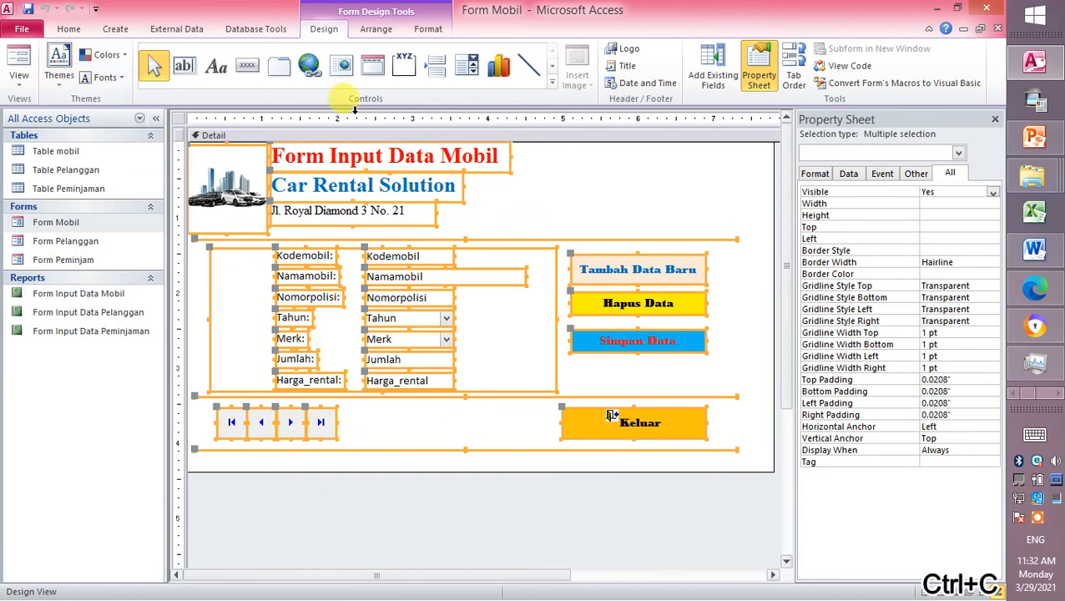
click(996, 121)
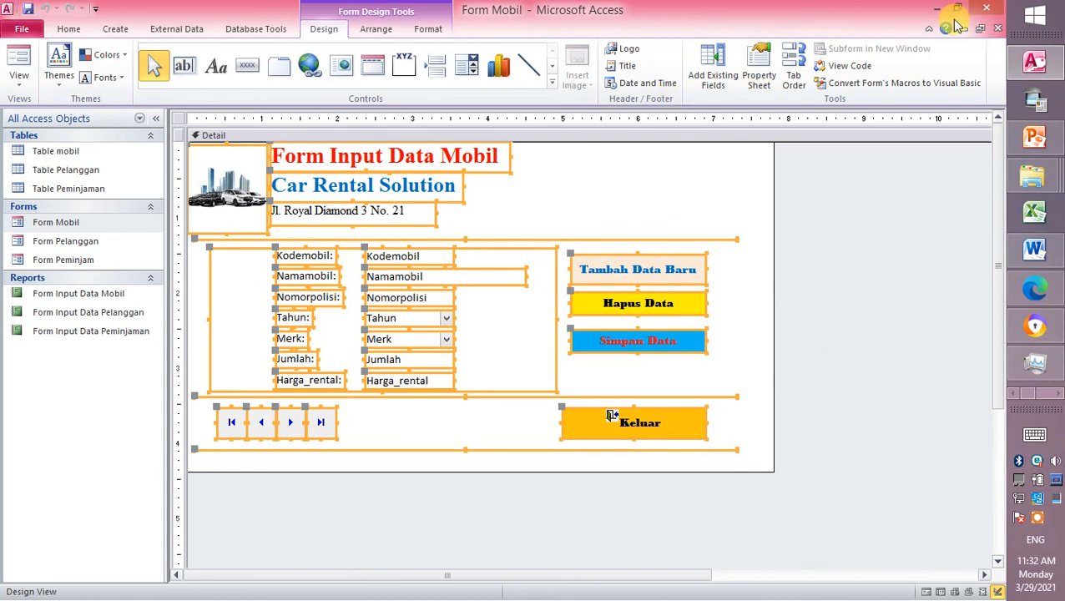
click(998, 29)
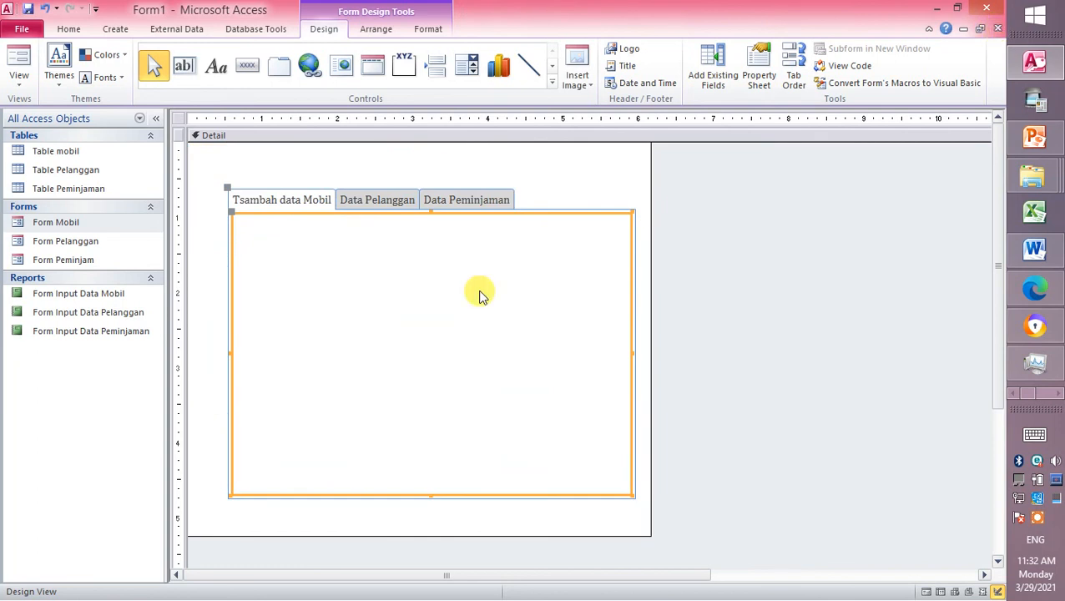
- Widen the new form to about 10.2 inches and its tab control to about 9.2 inches
drag(652, 223, 954, 242)
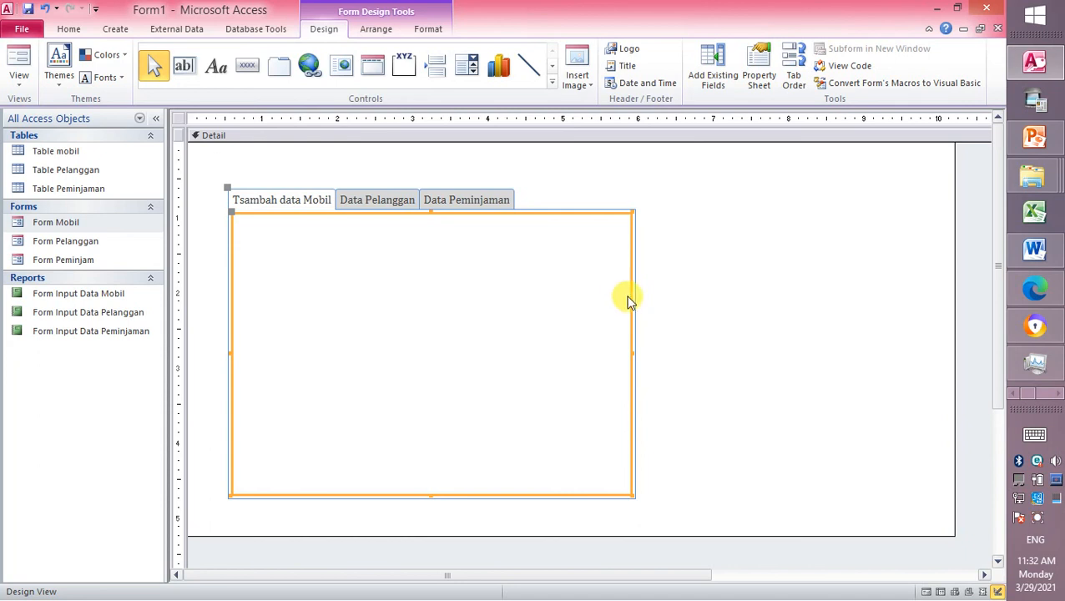
click(580, 190)
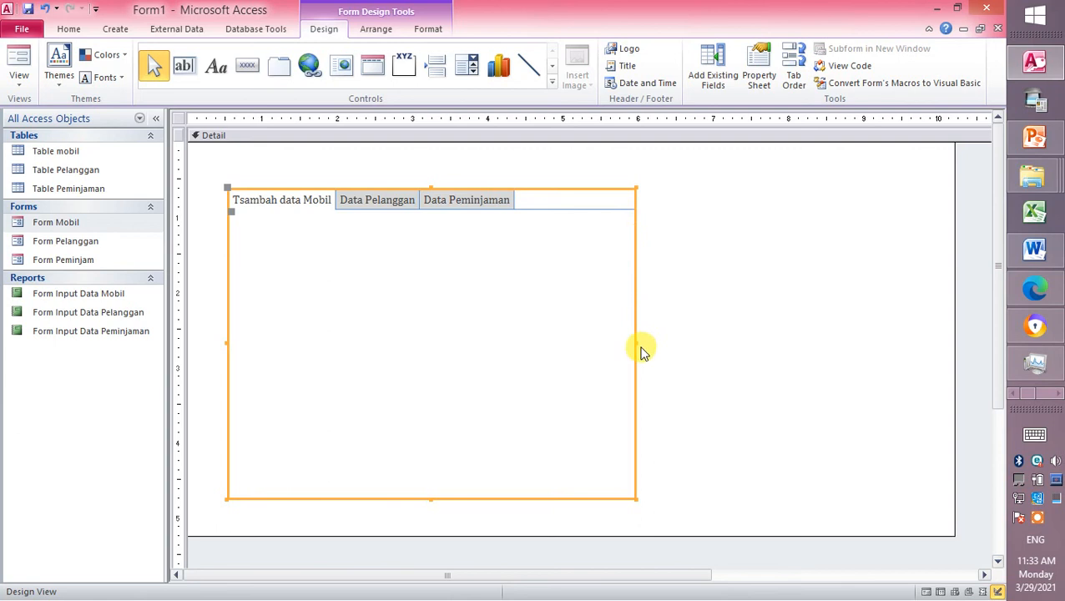
drag(636, 341, 918, 342)
- Paste the copied car form controls onto the tab control's first page and switch to the Data Pelanggan page
right_click(504, 340)
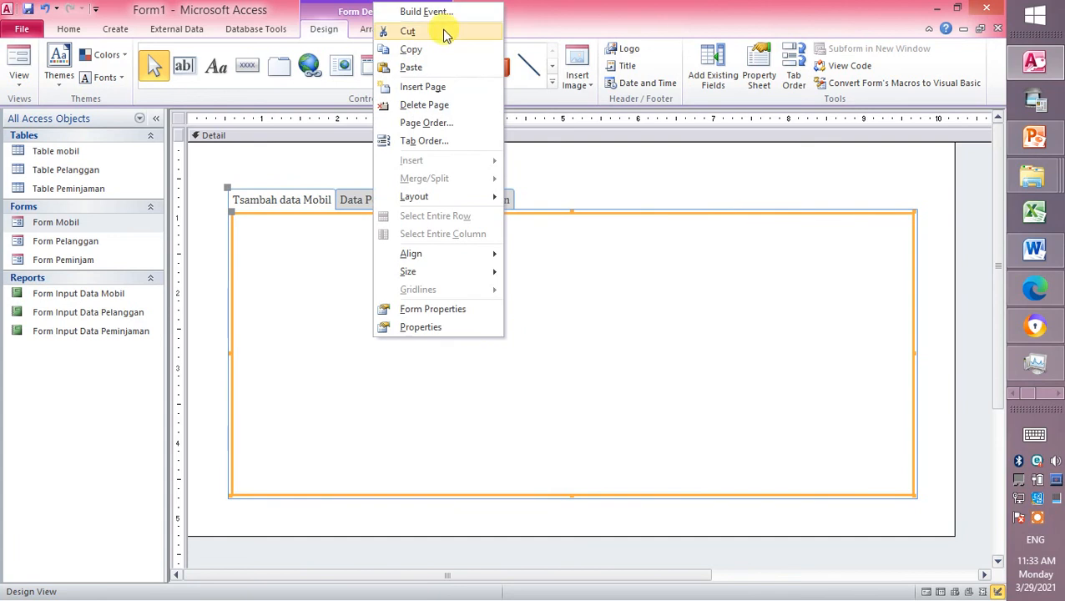
click(440, 66)
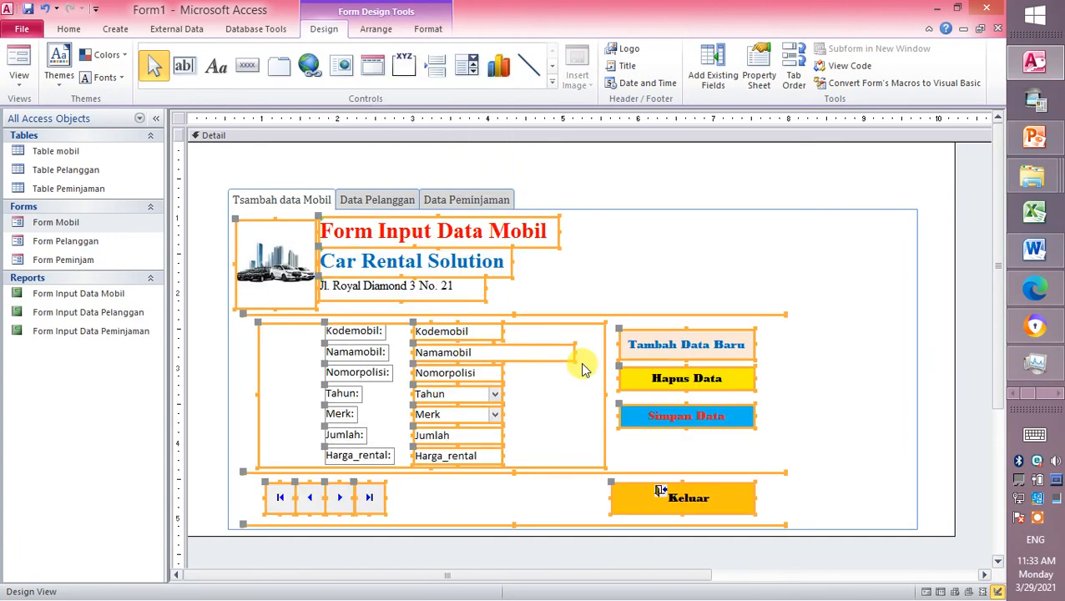
click(678, 267)
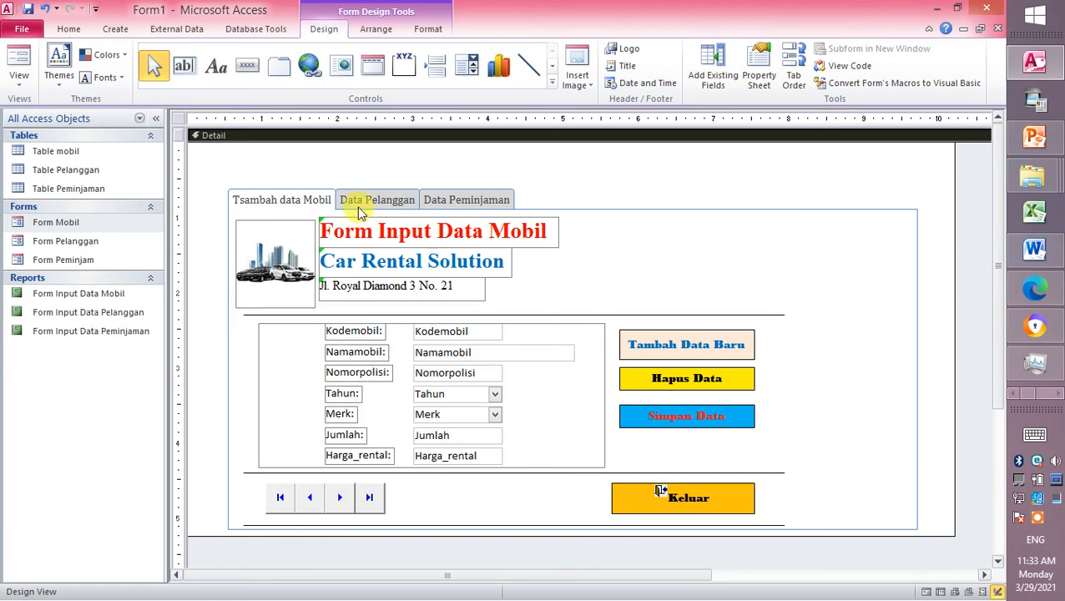
click(259, 204)
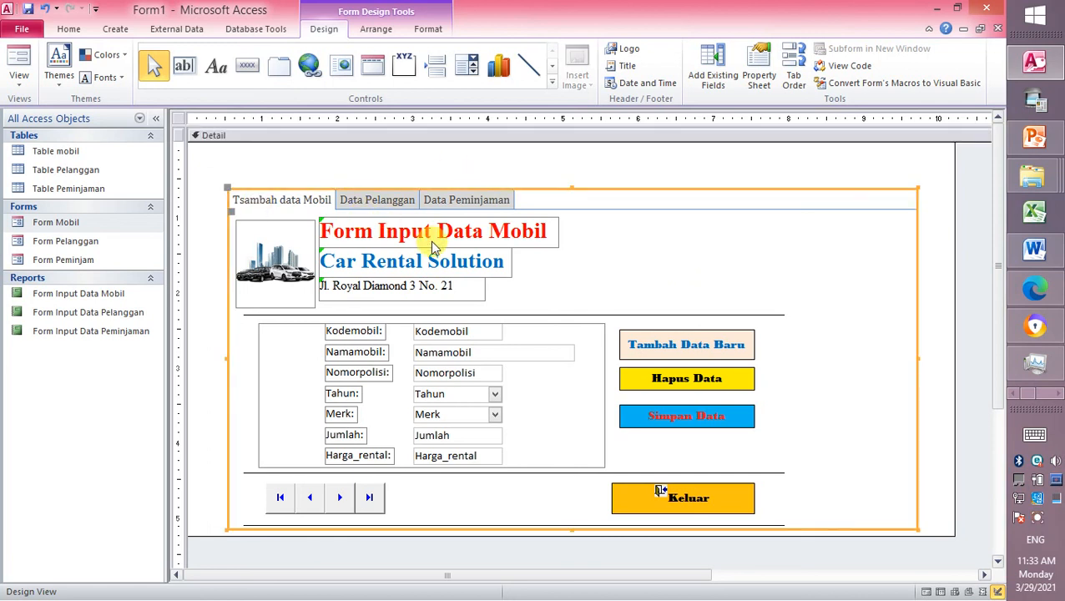
click(381, 201)
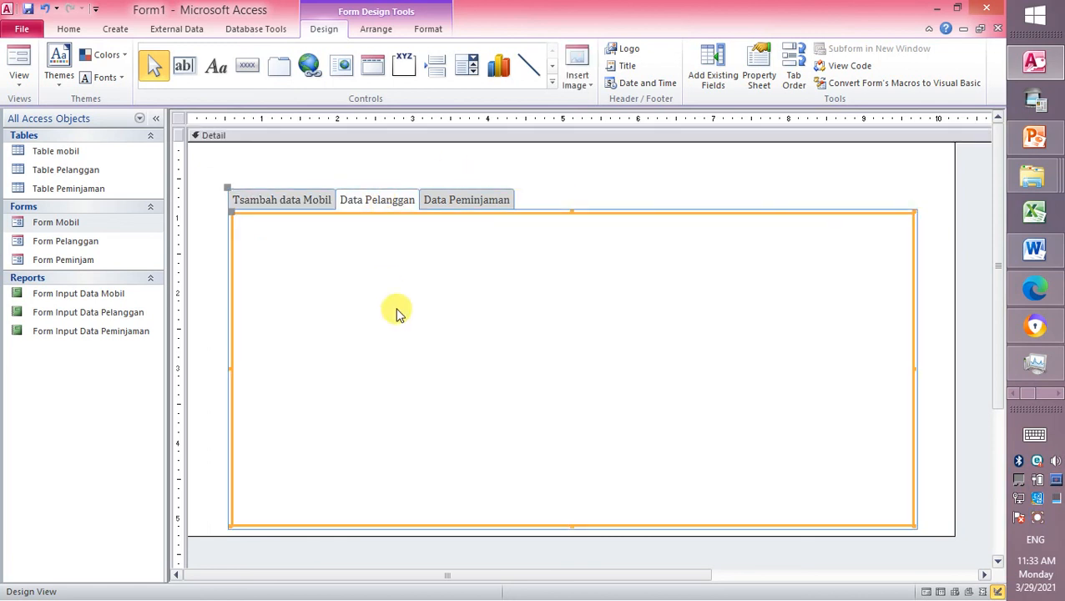
click(270, 200)
click(367, 201)
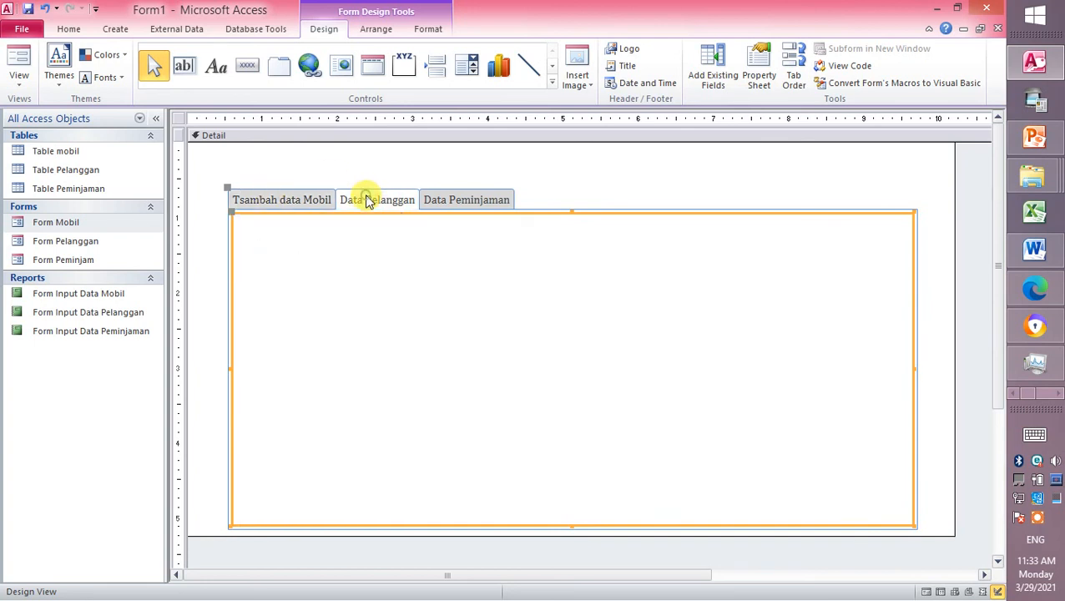
click(97, 241)
right_click(98, 242)
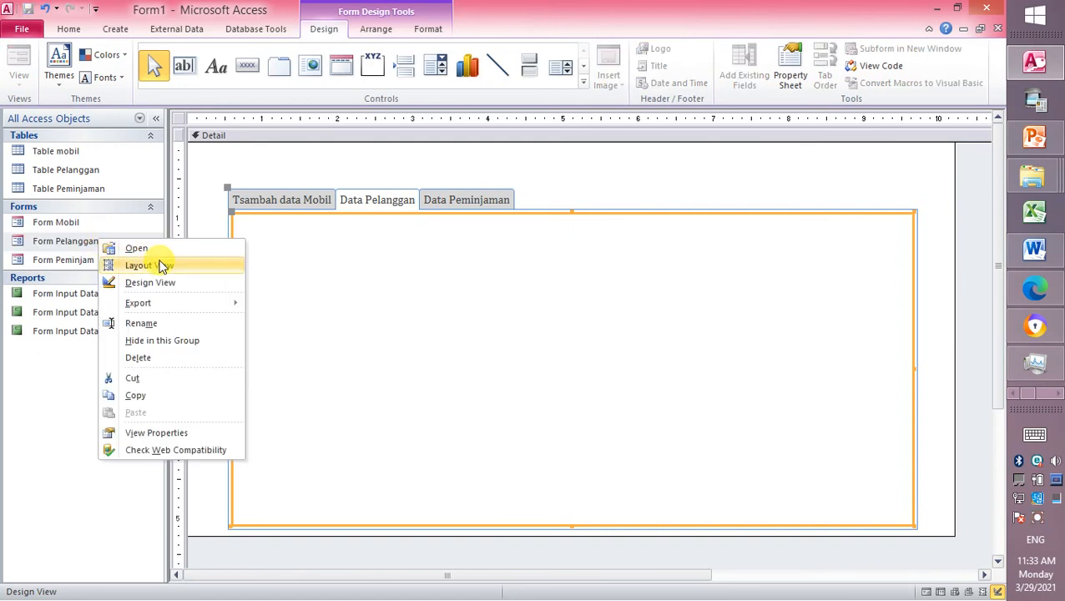
click(307, 161)
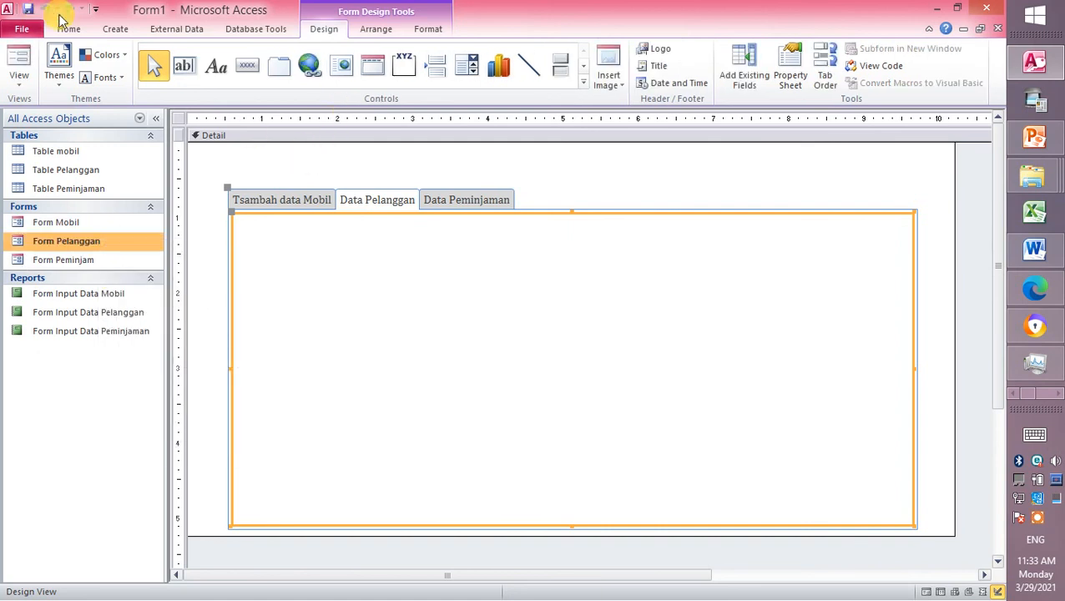
- Save the new form under the name "Form1-GAbungan"
click(28, 10)
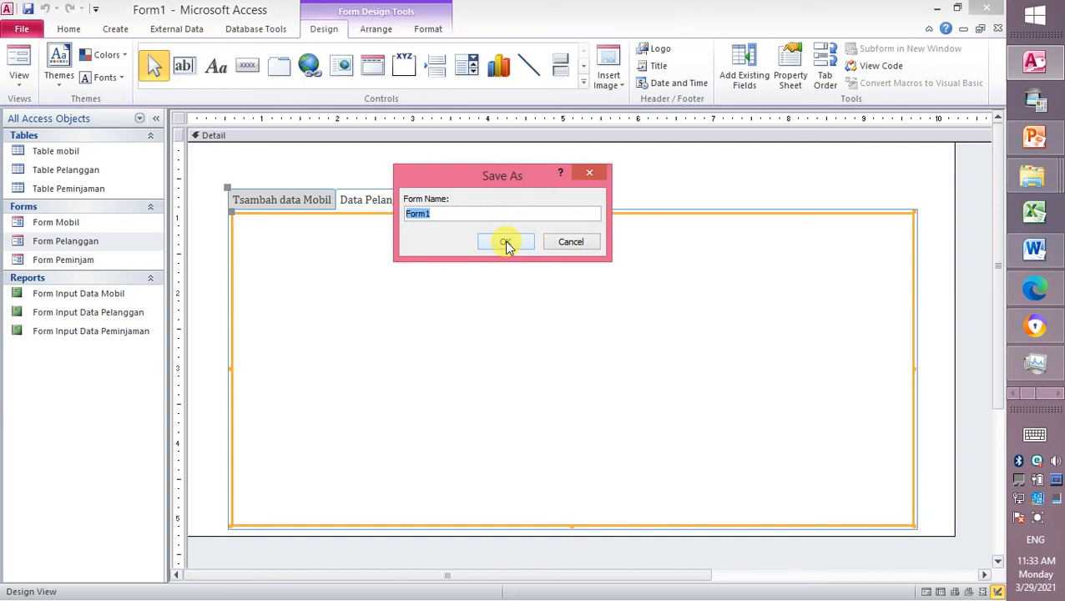
key(End)
text(-GAbungan)
click(505, 241)
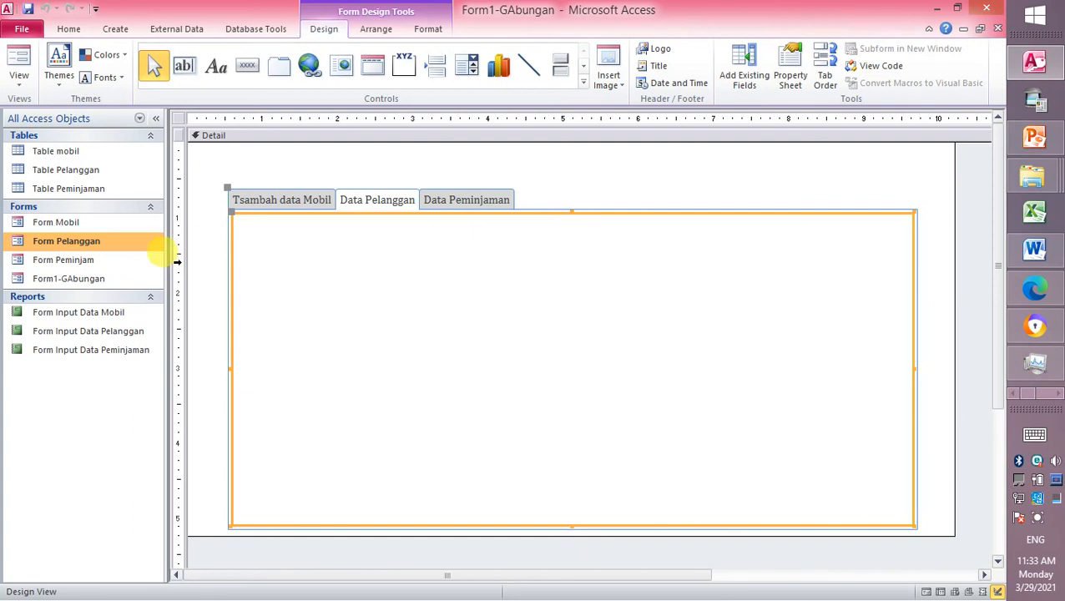
- Open Form Pelanggan in Design View and copy all of its controls
right_click(98, 242)
click(156, 285)
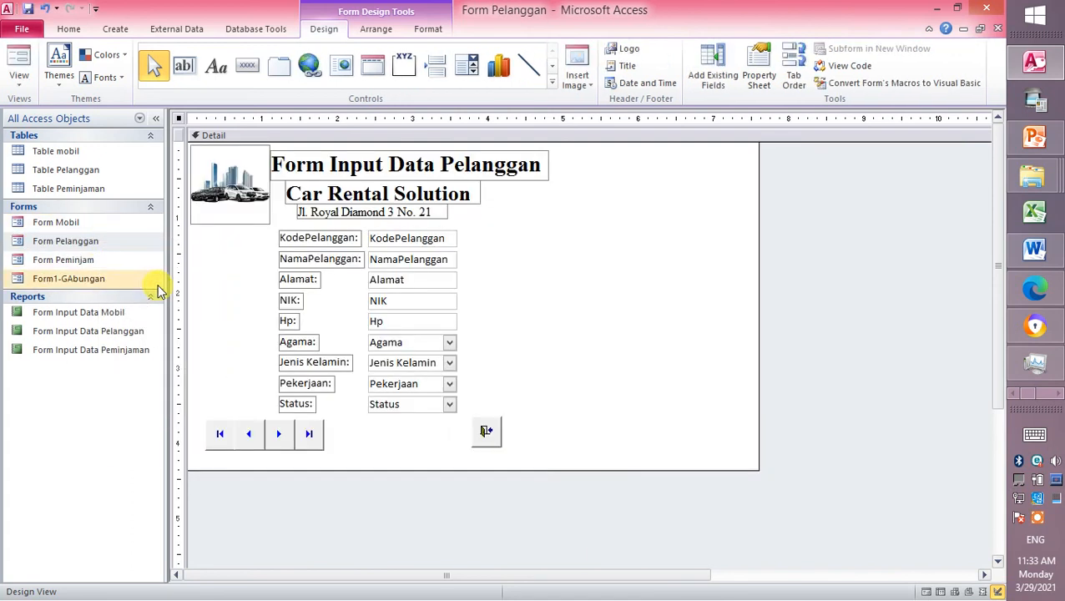
drag(745, 464, 122, 147)
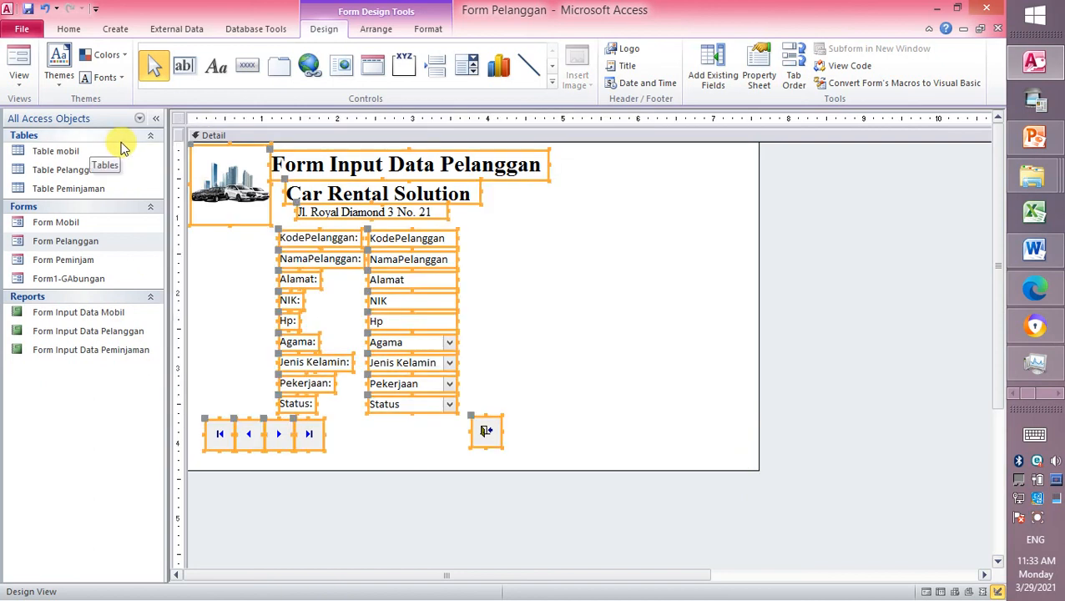
key(ctrl+c)
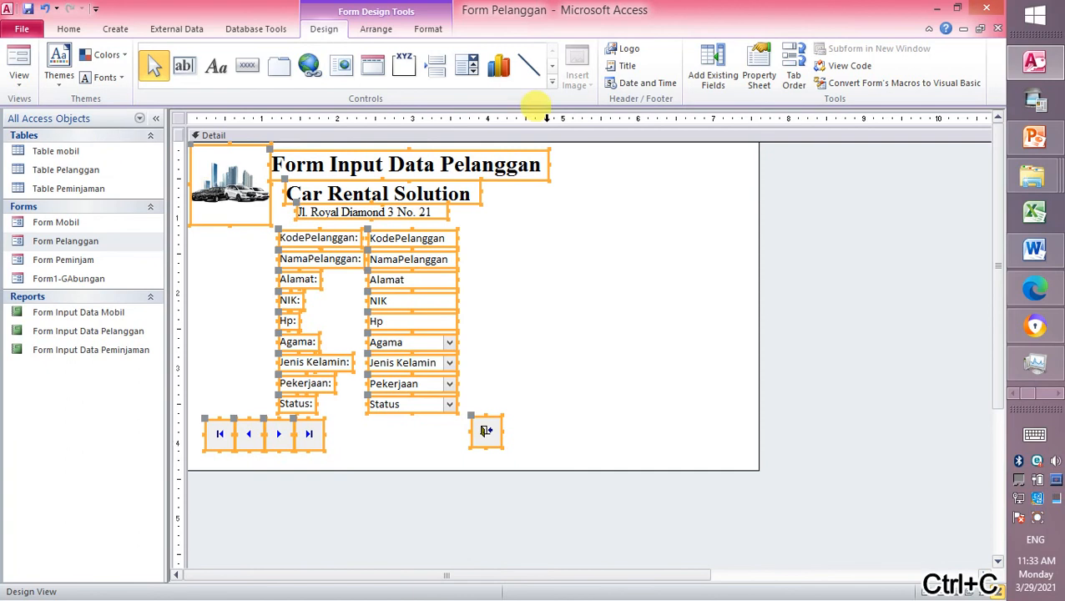
key(super+c)
click(628, 167)
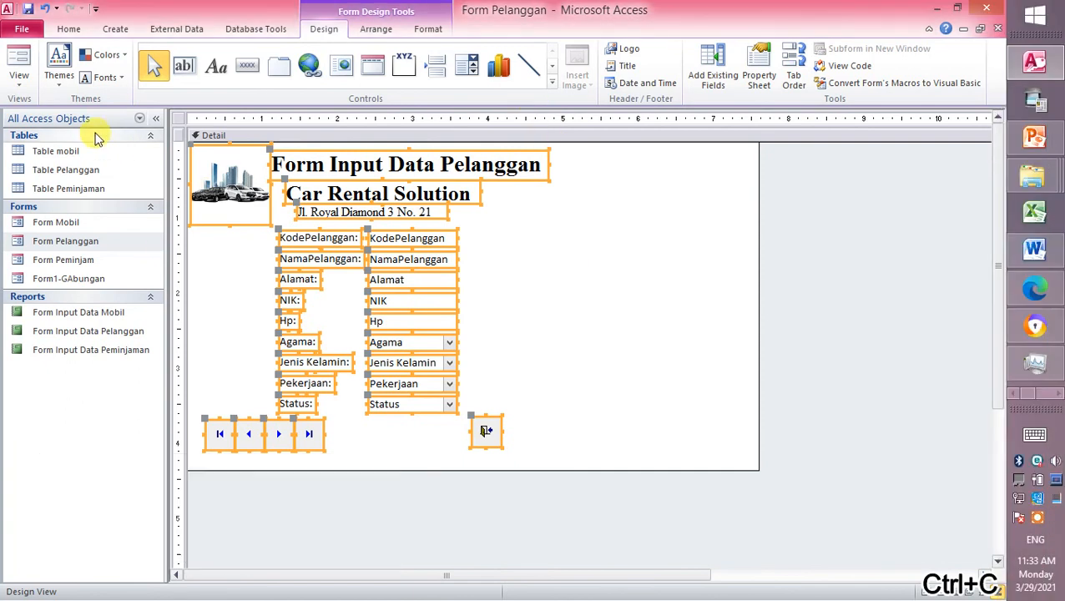
- Switch to Form1-GAbungan in Design View and try to paste the copied customer controls onto the Data Pelanggan page
right_click(101, 280)
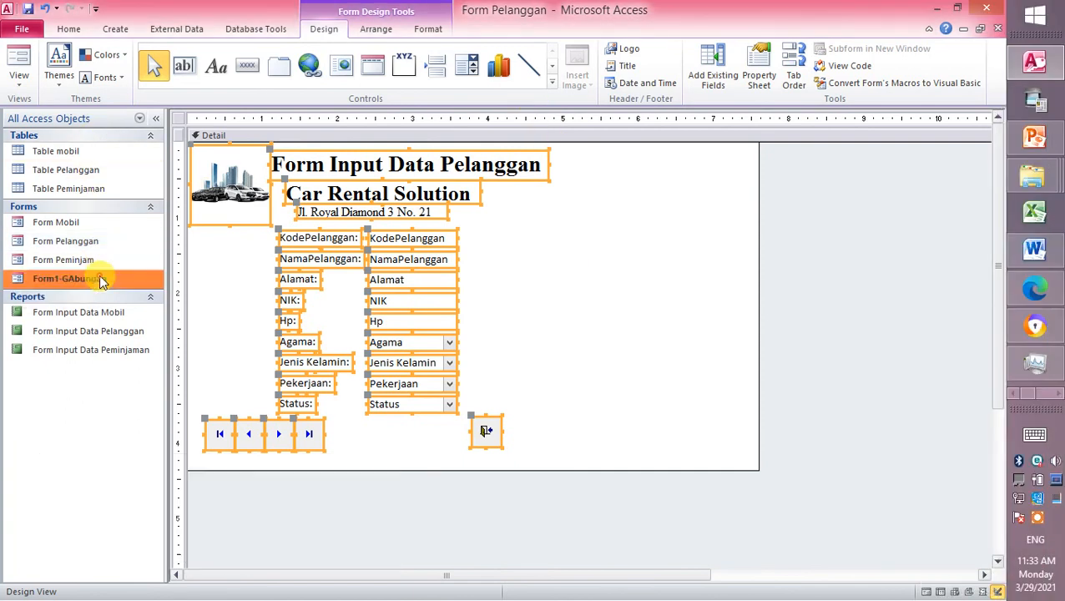
click(182, 321)
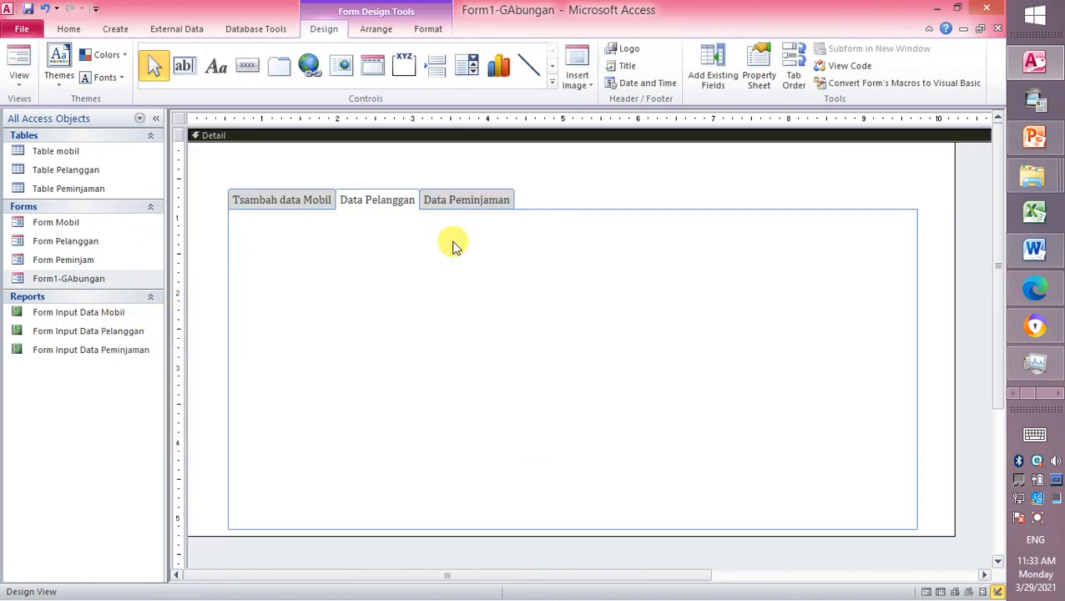
click(385, 207)
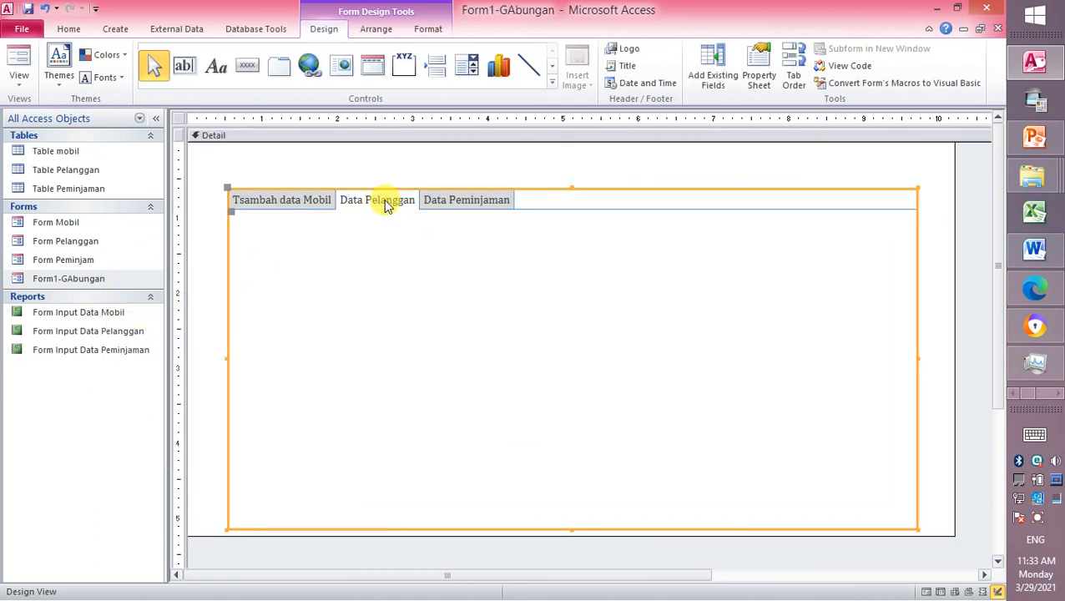
click(385, 206)
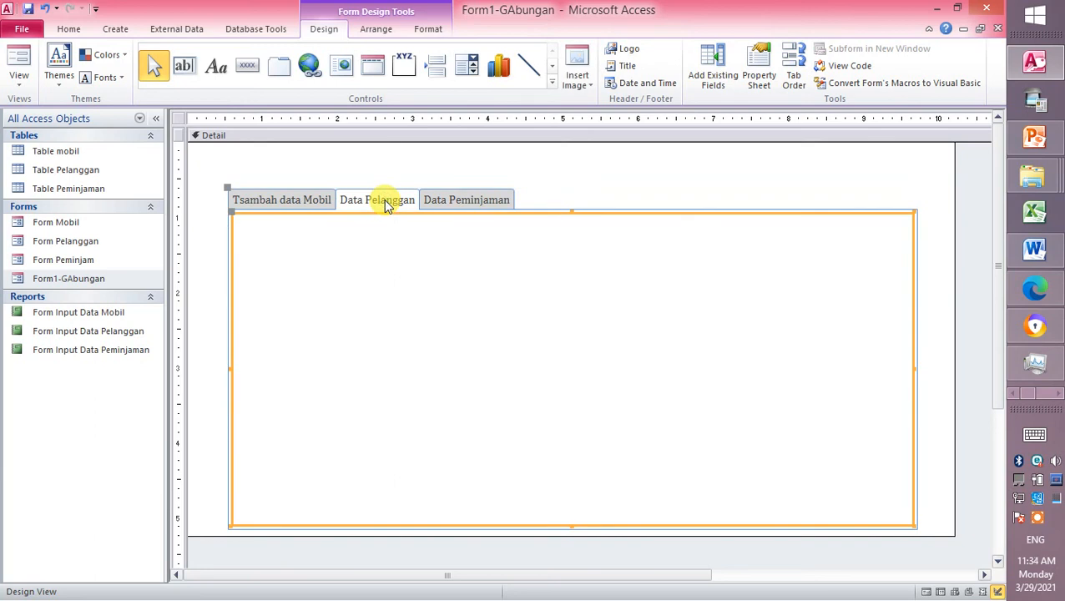
click(461, 265)
key(ctrl+v)
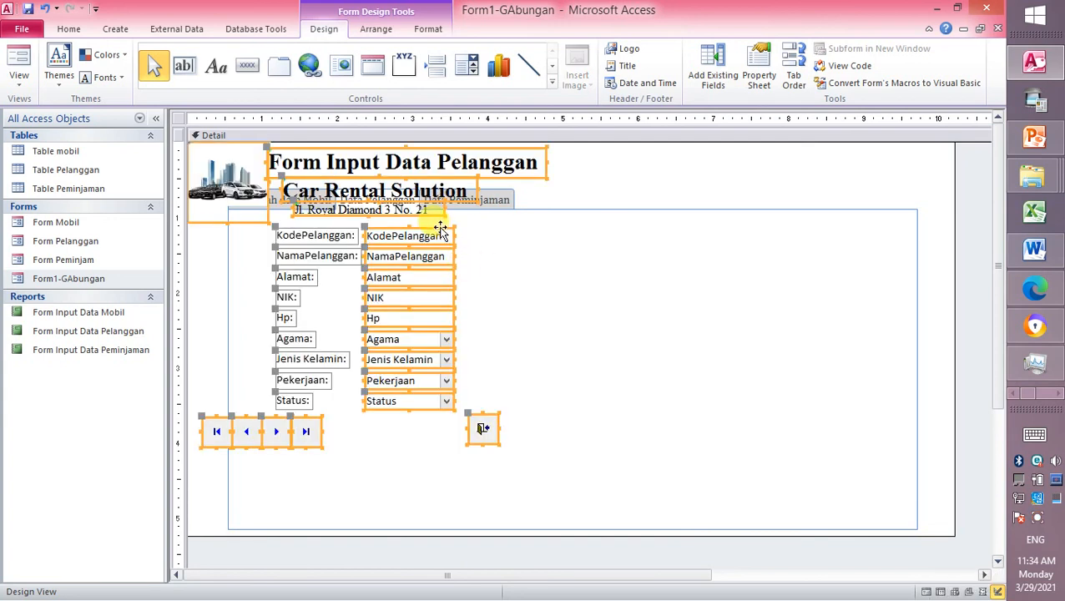
- Move the pasted customer controls down into the page area of the tab control, near its left edge
drag(442, 231, 634, 311)
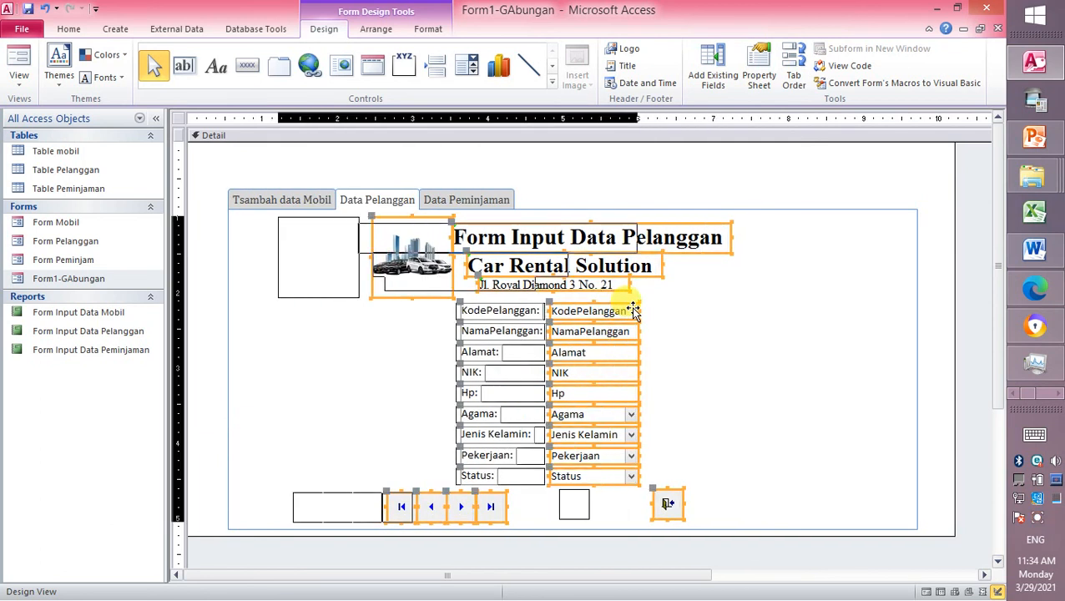
key(Left)
key(Left)
key(Left)
key(Left)
key(Left)
key(Left)
key(Left)
key(Left)
key(Left)
key(Left)
key(Left)
key(Left)
key(Left)
key(Left)
key(Left)
key(Left)
key(Left)
key(Left)
key(Left)
key(Left)
key(Right)
key(Right)
key(Right)
key(Right)
key(Right)
key(Right)
key(Right)
key(Right)
key(Right)
key(Right)
key(Right)
key(Right)
key(Right)
key(Right)
key(Right)
key(Right)
key(Right)
key(Right)
key(Right)
key(Right)
key(Right)
key(Right)
key(Right)
key(Right)
key(Right)
click(718, 161)
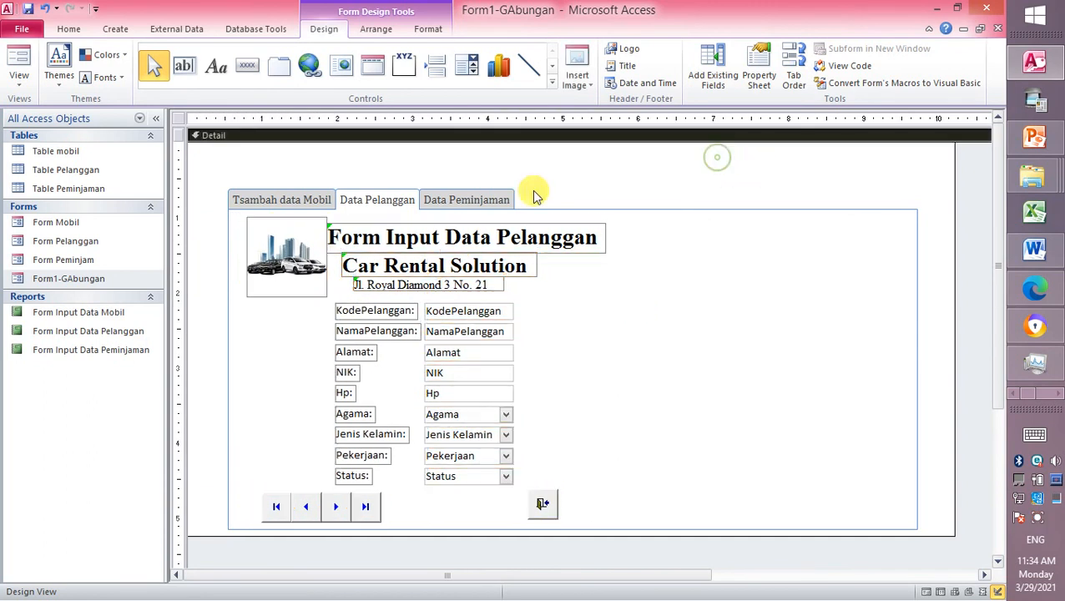
- Open Form Peminjam in Design View and copy all of its controls
click(87, 262)
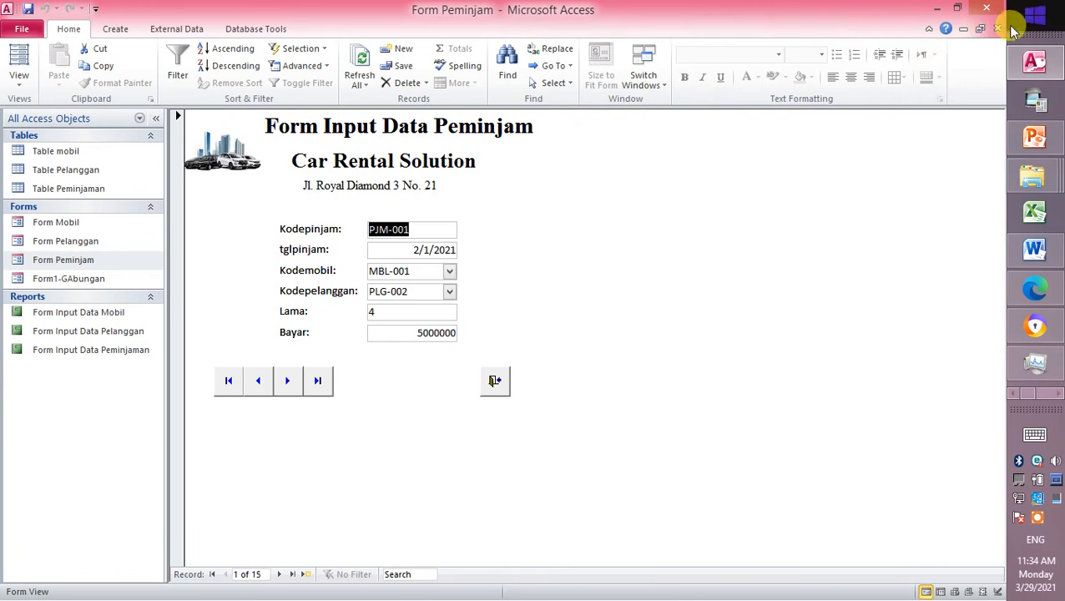
click(998, 28)
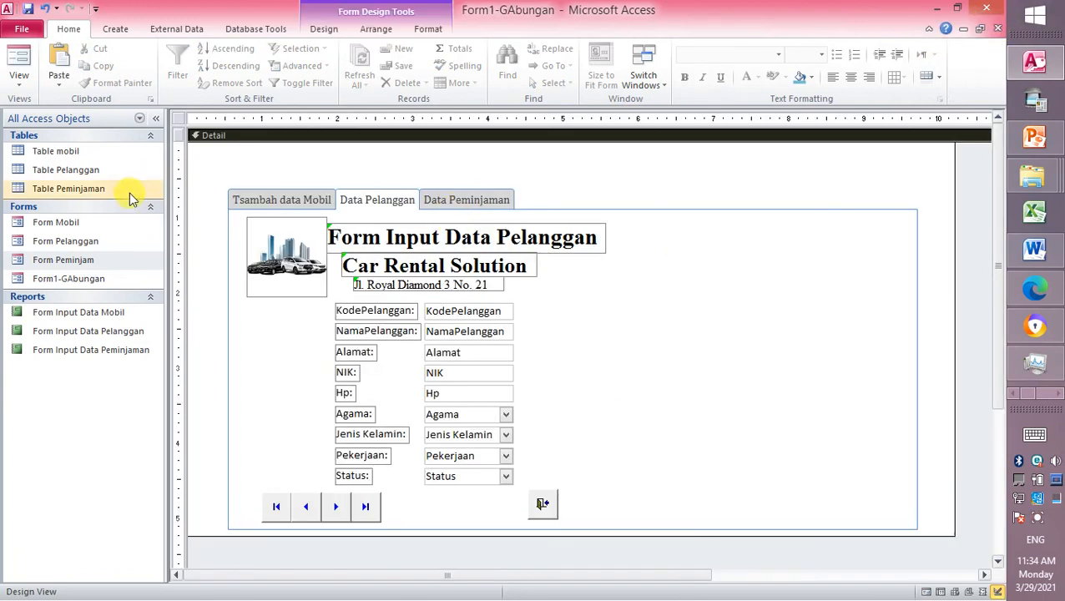
right_click(88, 262)
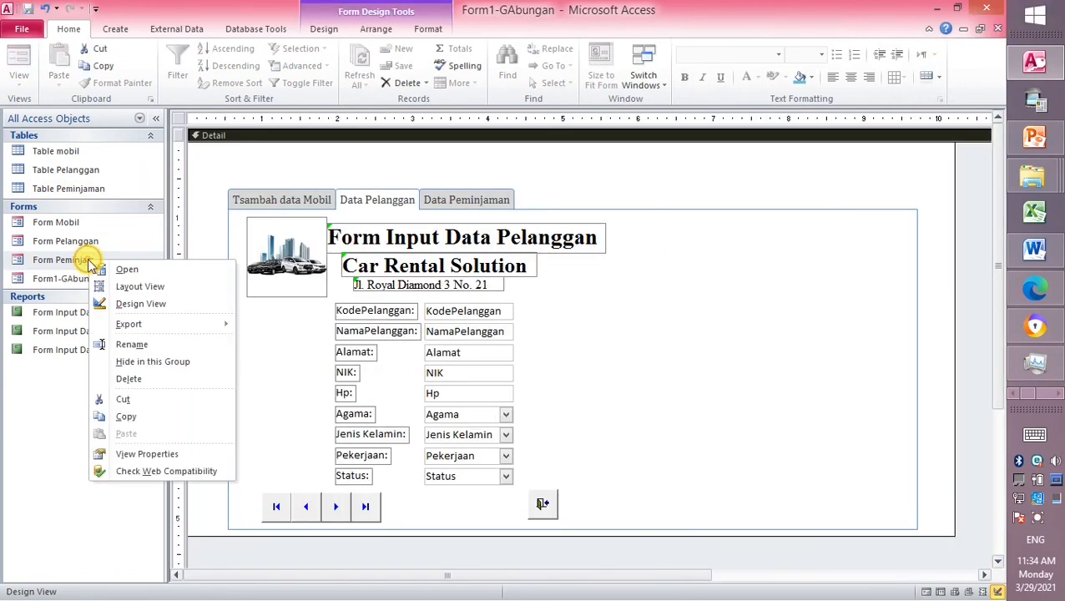
click(172, 303)
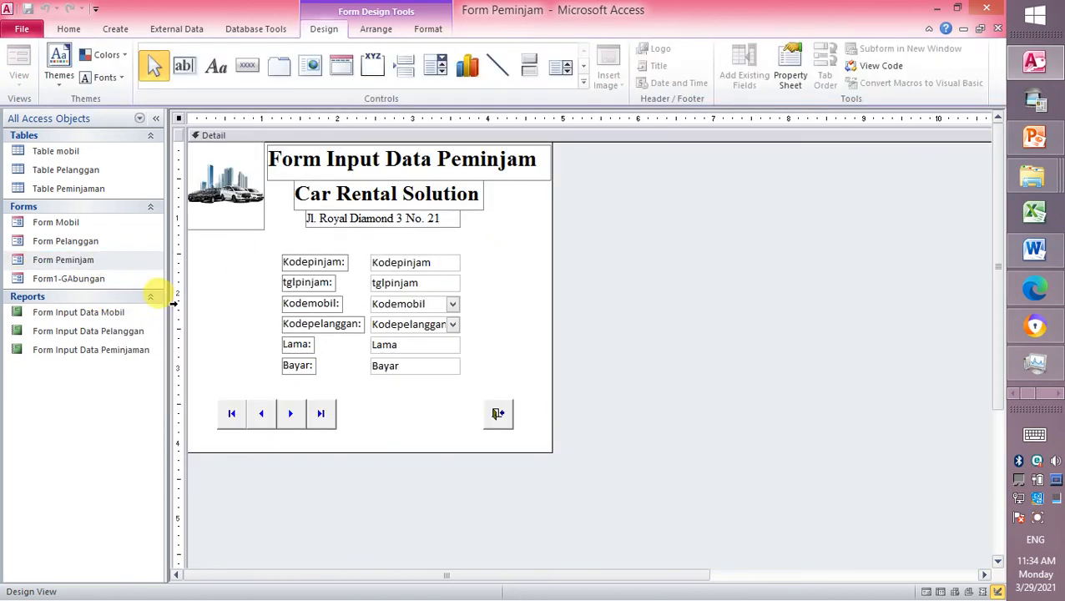
drag(528, 438, 129, 124)
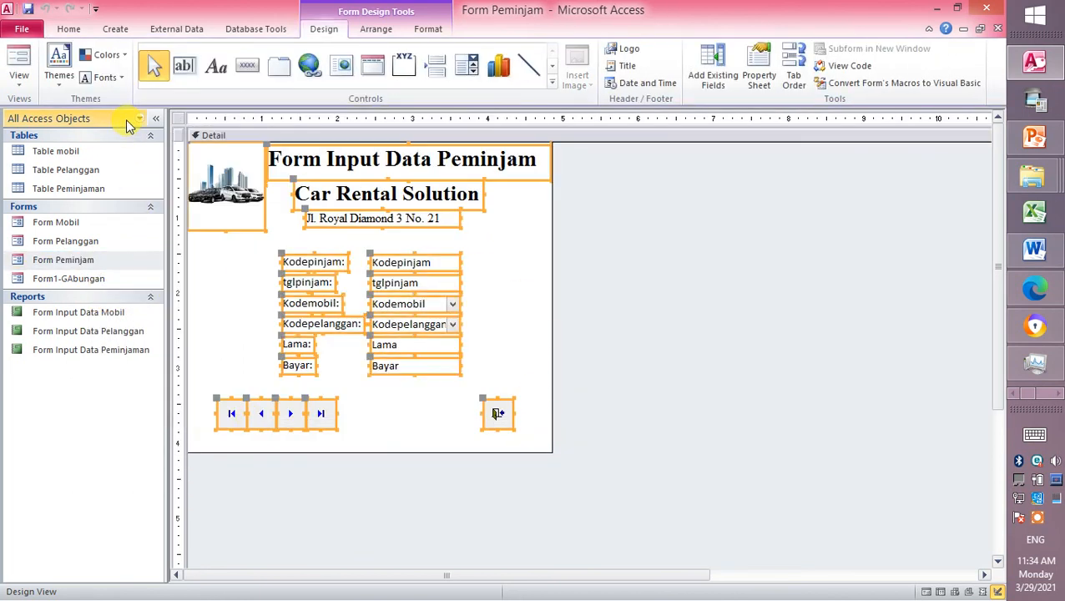
key(ctrl+c)
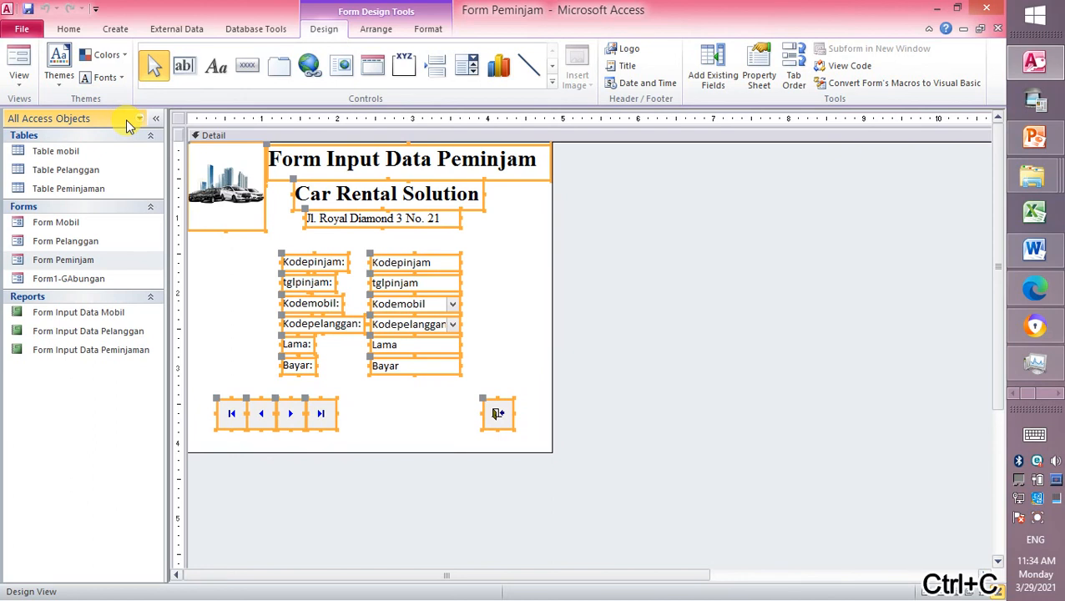
- Bring Form1-GAbungan back in Design View and switch its tab control to the Data Peminjaman page
click(81, 280)
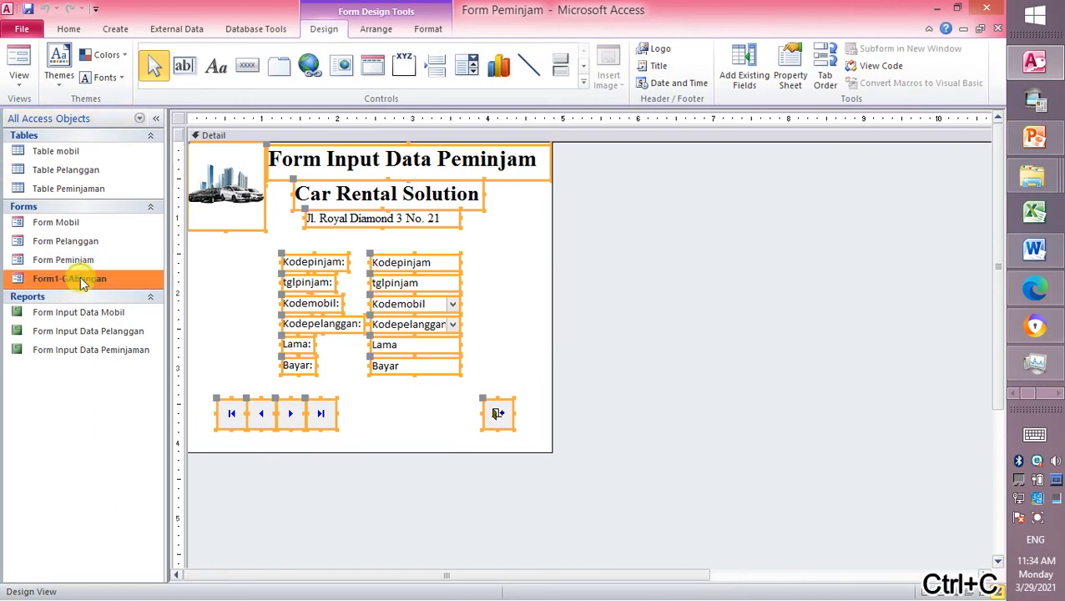
right_click(81, 282)
click(160, 321)
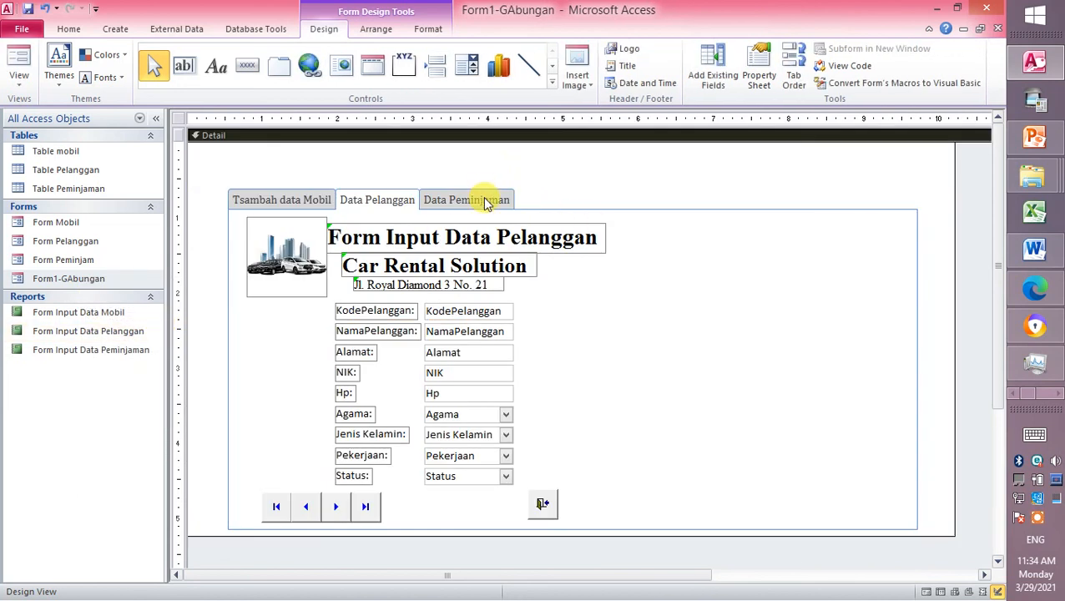
click(486, 203)
click(481, 209)
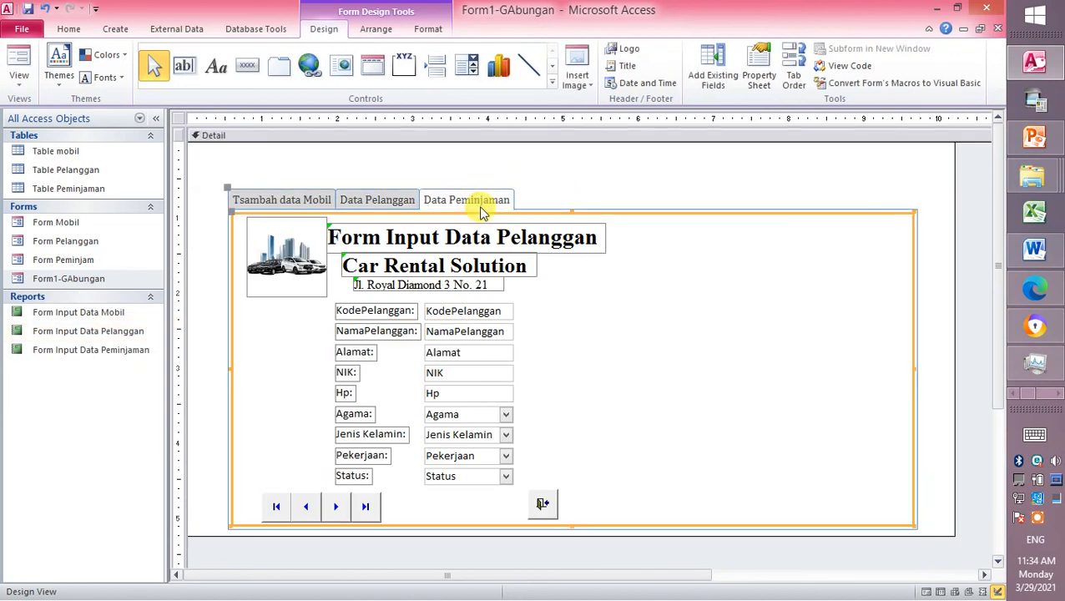
- Compare the Data Pelanggan and Data Peminjaman pages and remove all the customer controls lying over the tab control
click(389, 202)
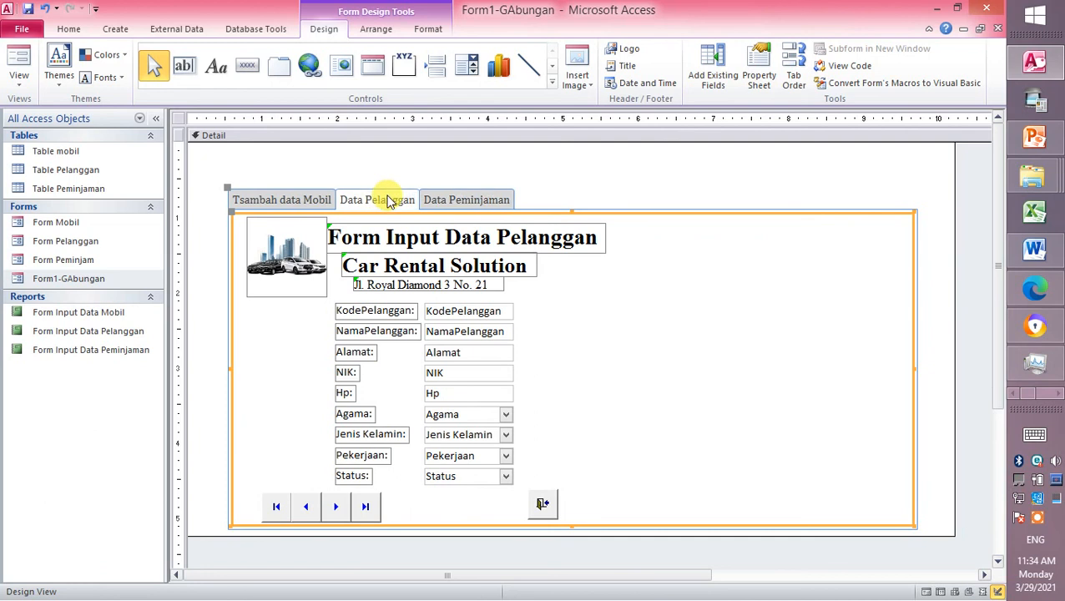
click(472, 201)
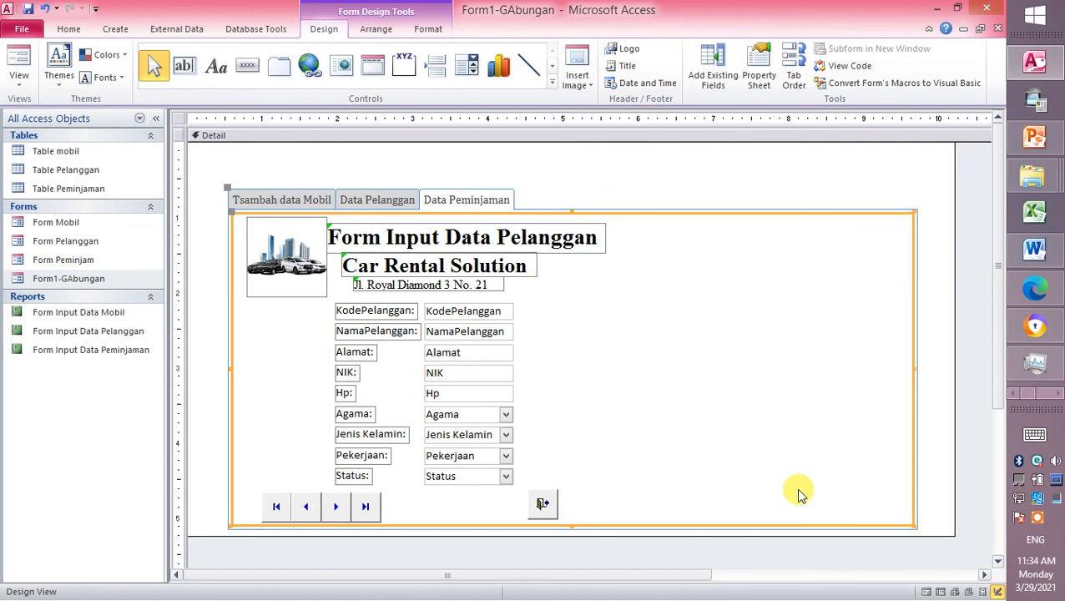
drag(782, 516, 239, 218)
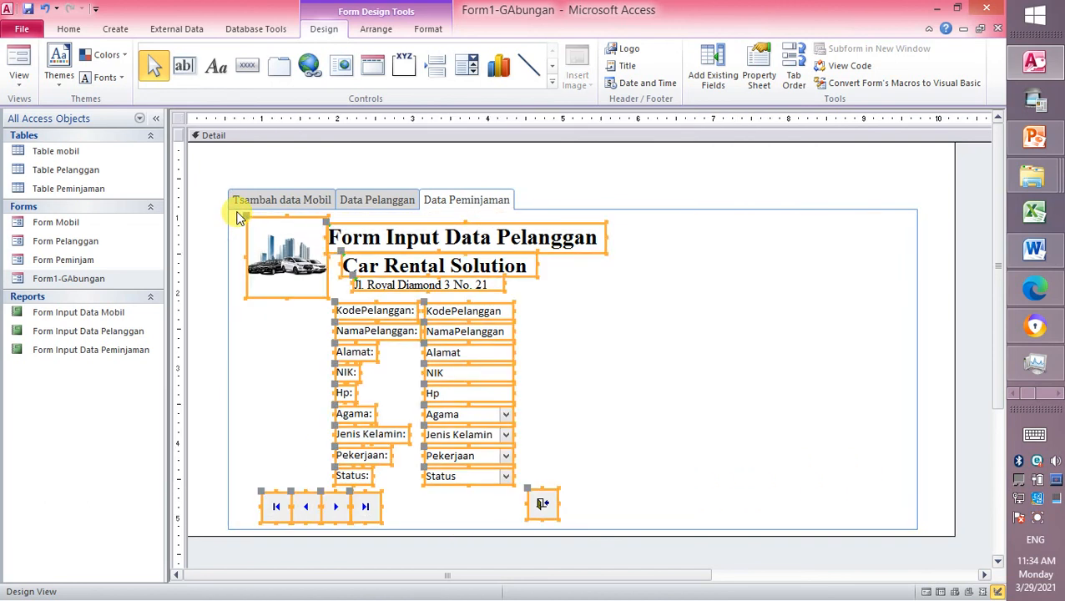
key(ctrl+x)
- Check the three tab pages and paste the copied rental form controls onto the selected Data Peminjaman page
click(265, 194)
key(ctrl+v)
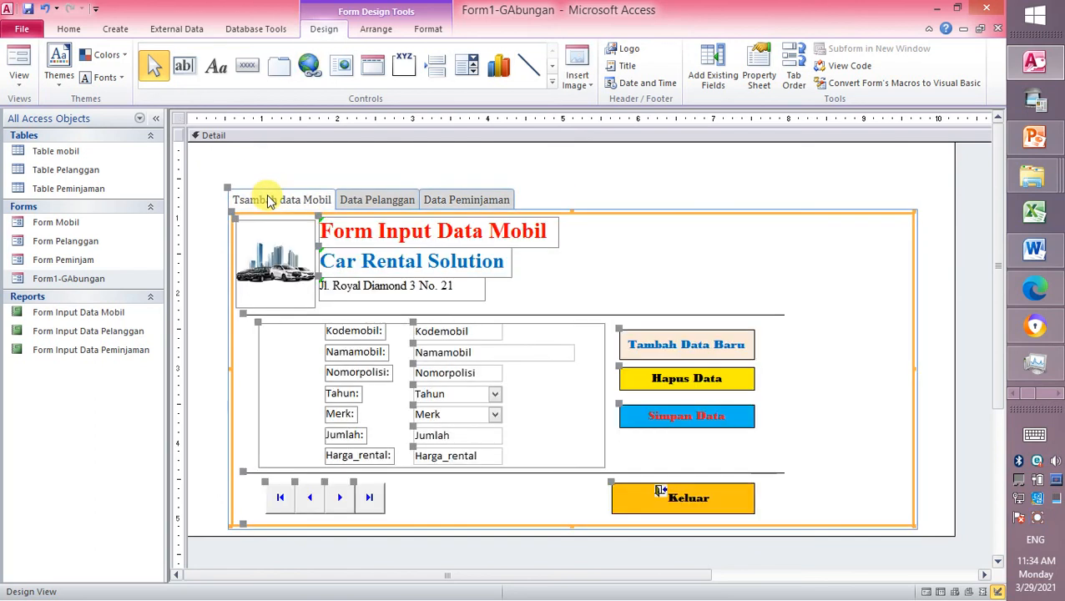
click(376, 200)
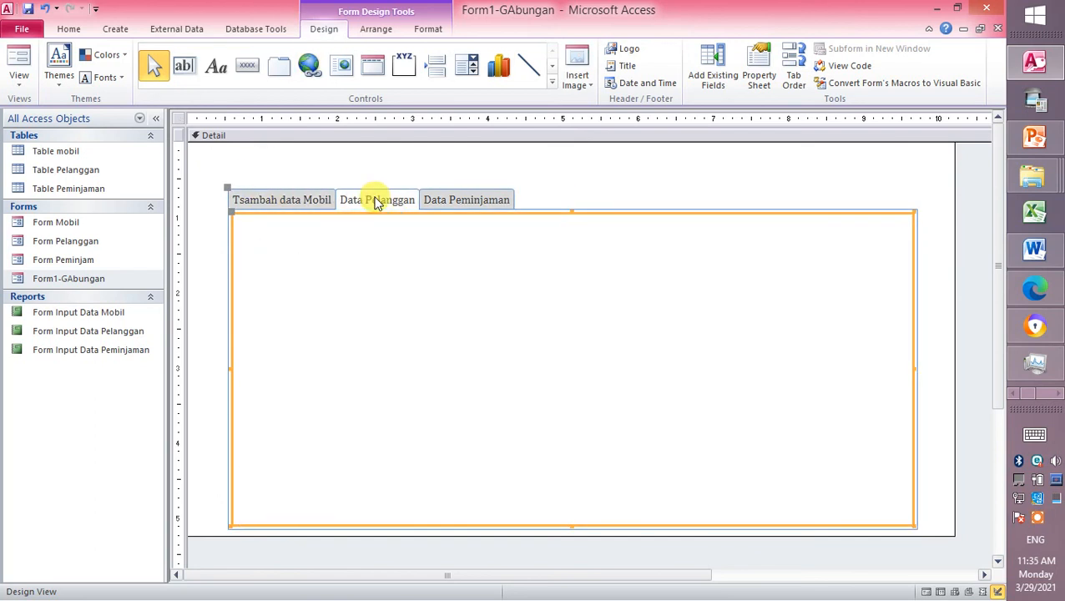
click(460, 204)
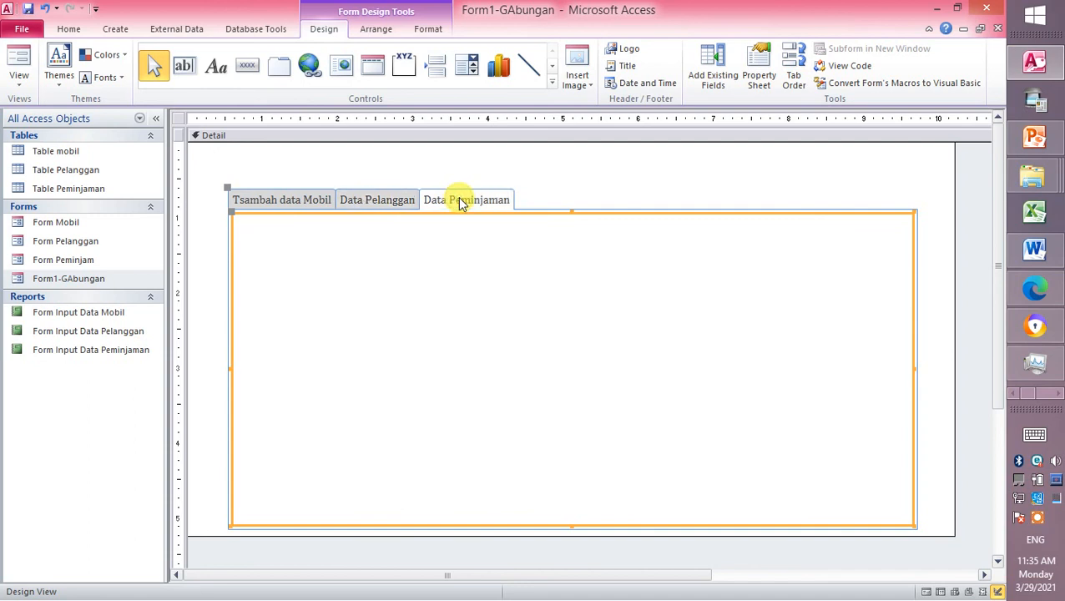
key(ctrl+v)
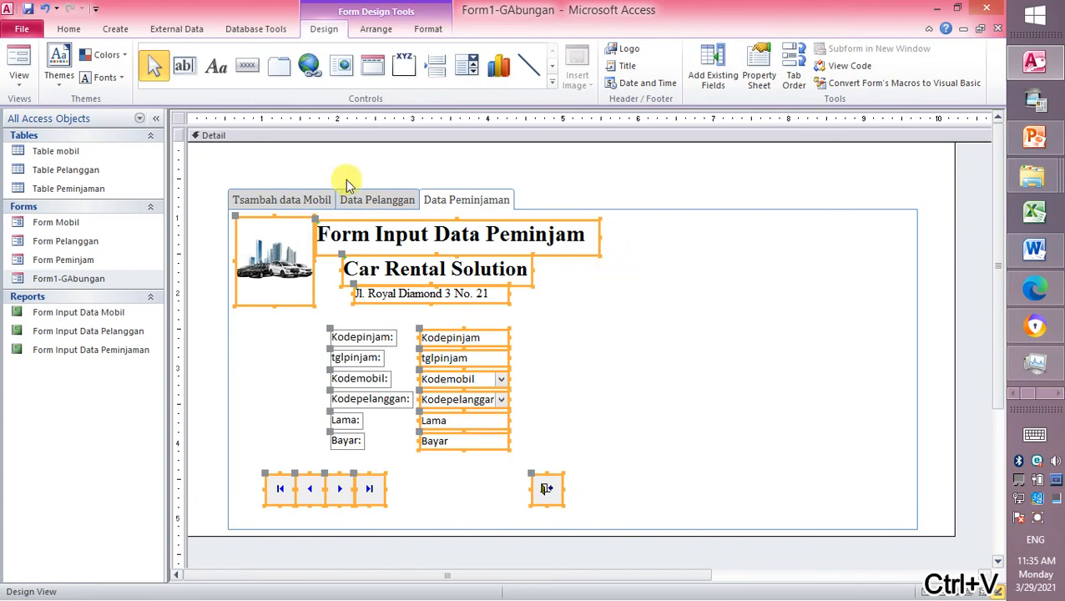
- Select the Data Pelanggan page, then show Form Pelanggan and close it with its design changes saved
click(382, 205)
click(382, 204)
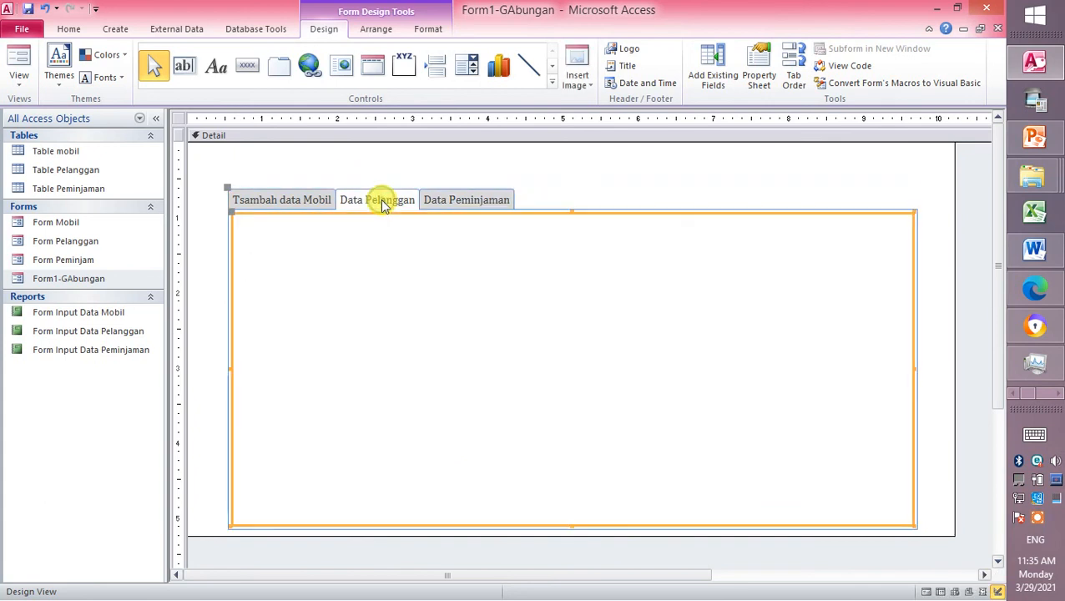
double_click(104, 240)
right_click(106, 242)
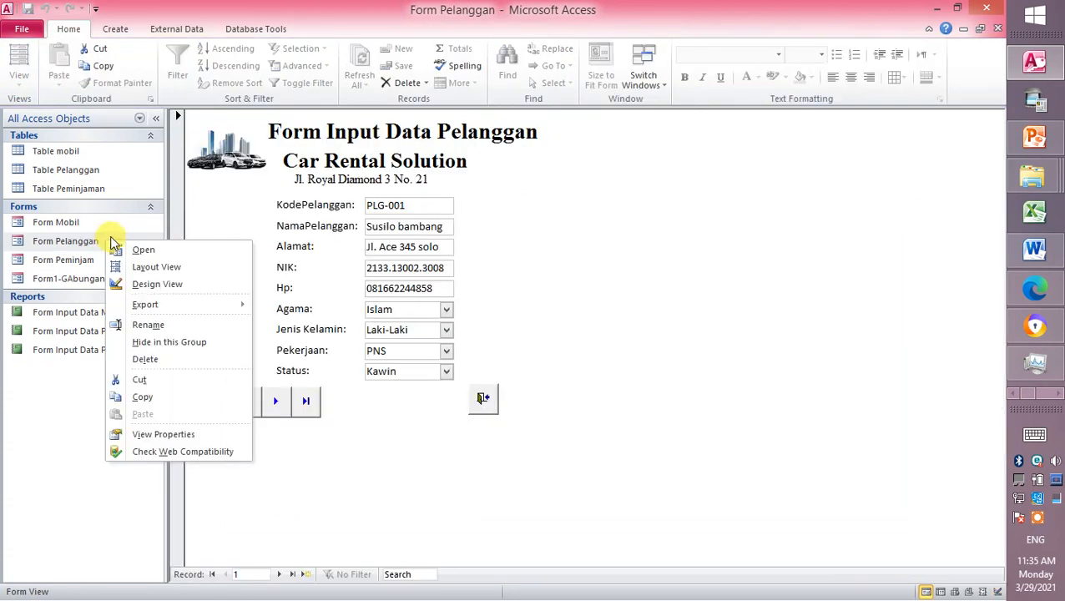
click(997, 28)
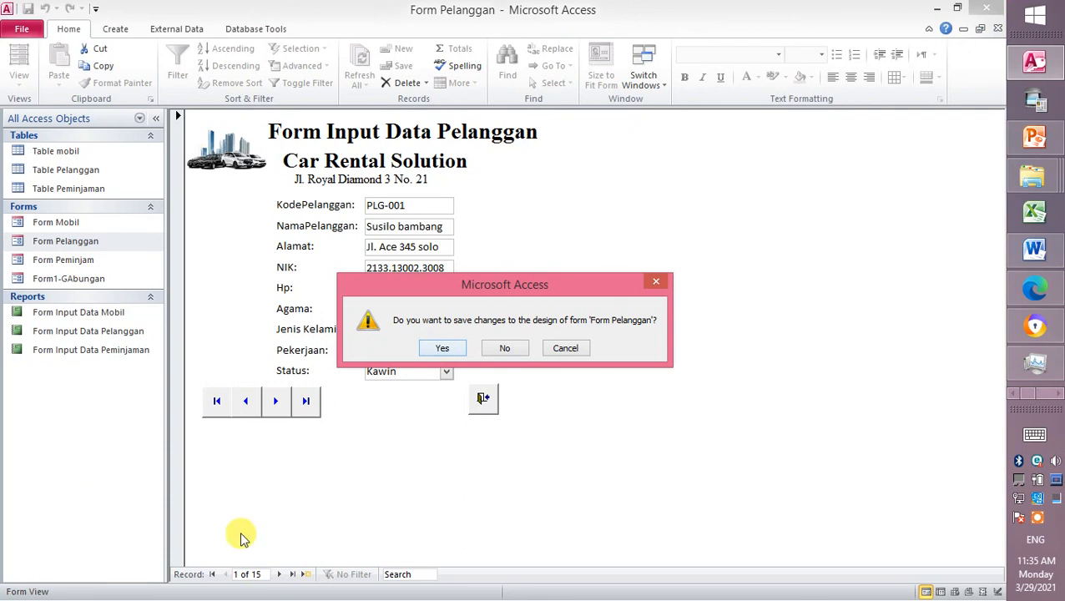
key(Return)
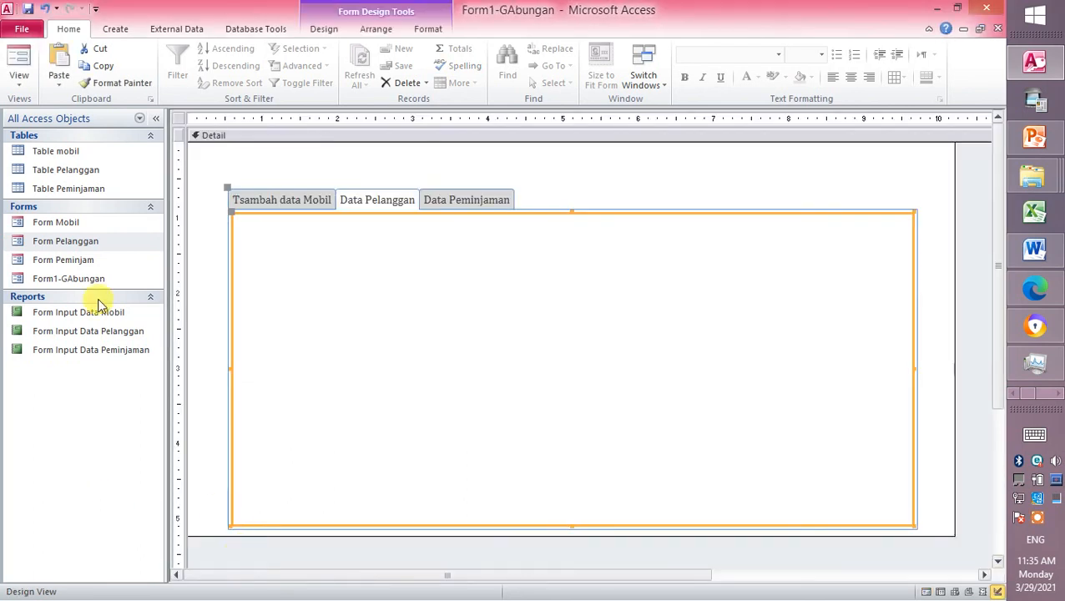
- Copy all controls of Form Pelanggan in Design View and bring Form1-GAbungan back in Design View
click(69, 243)
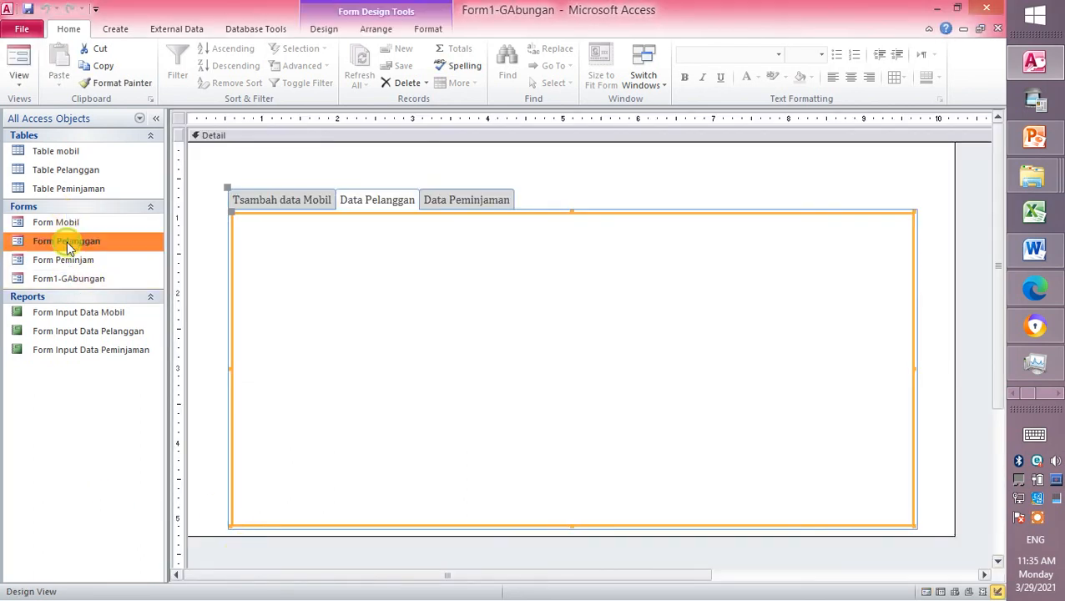
right_click(67, 242)
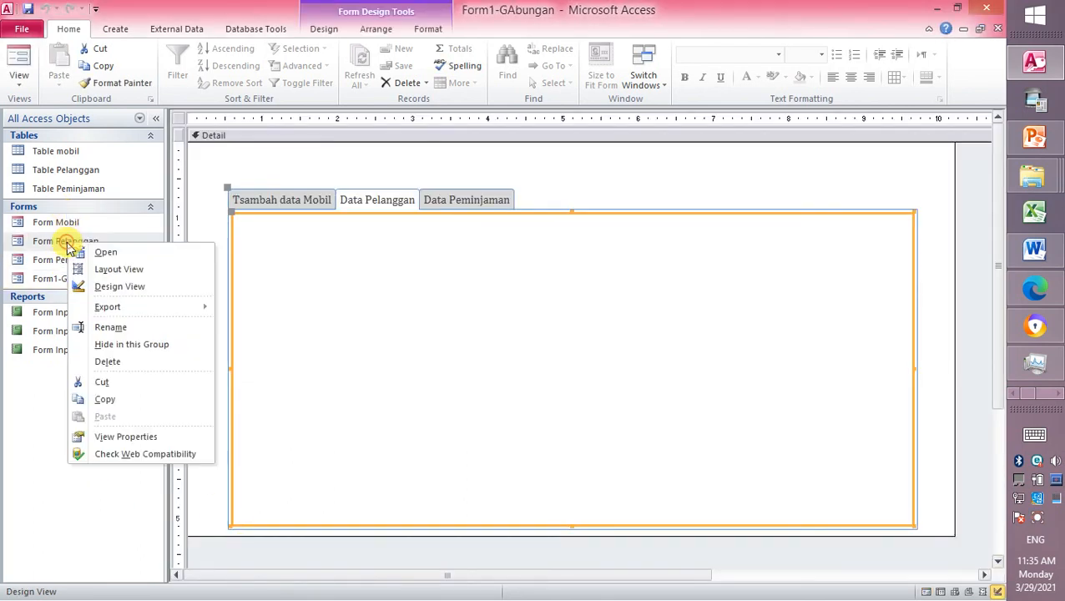
click(121, 287)
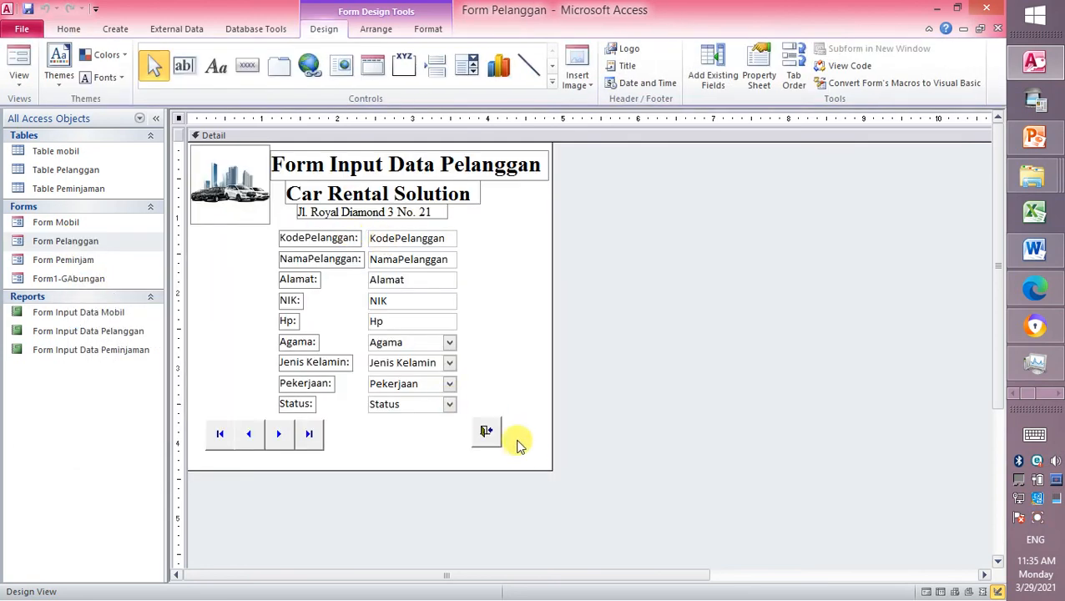
drag(539, 459, 169, 143)
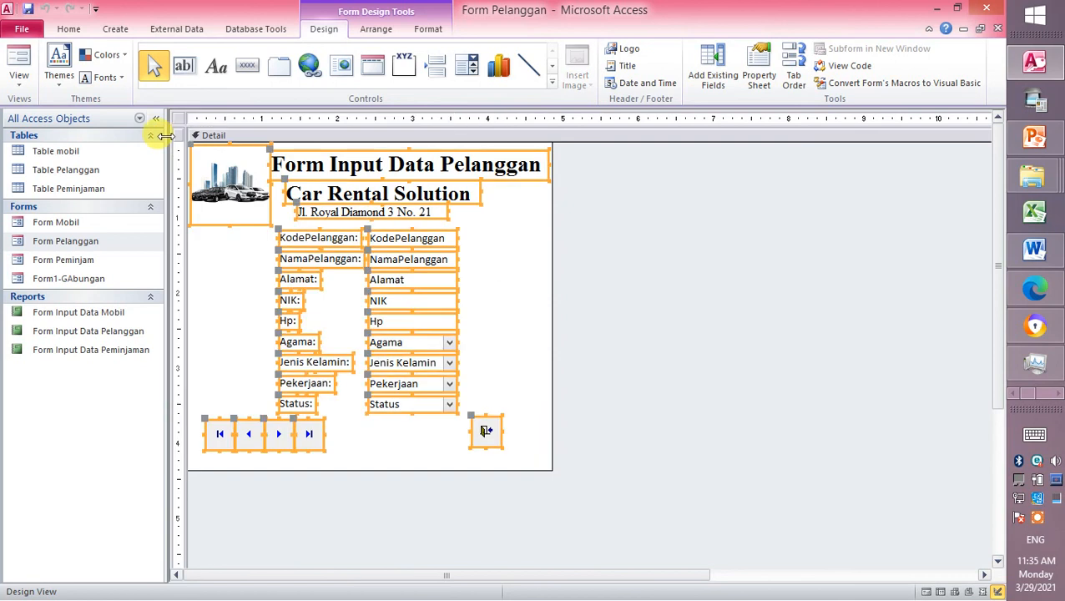
key(ctrl+c)
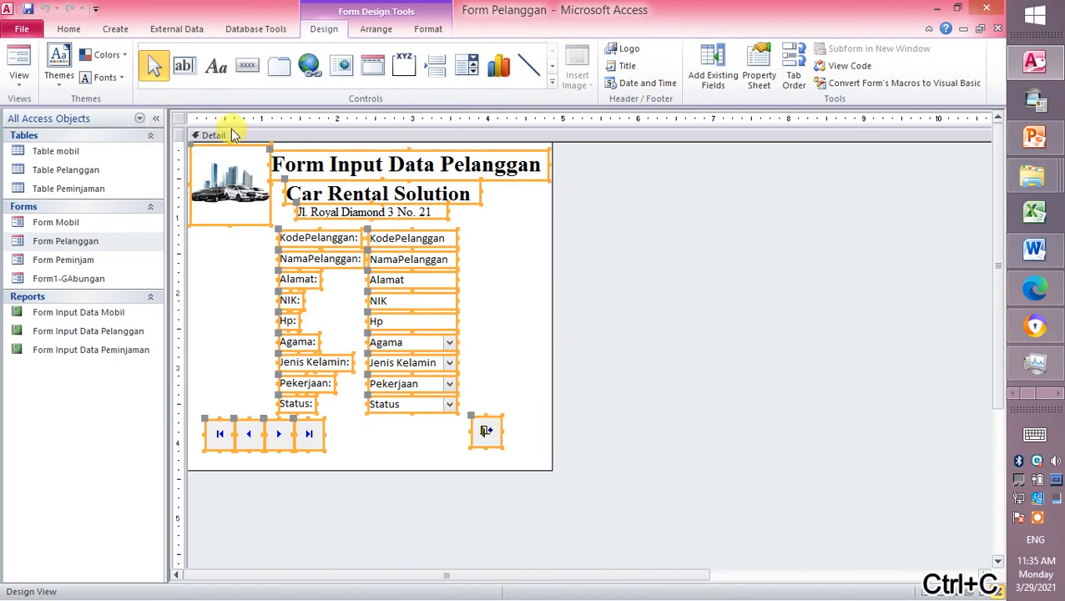
click(70, 281)
right_click(71, 284)
click(142, 332)
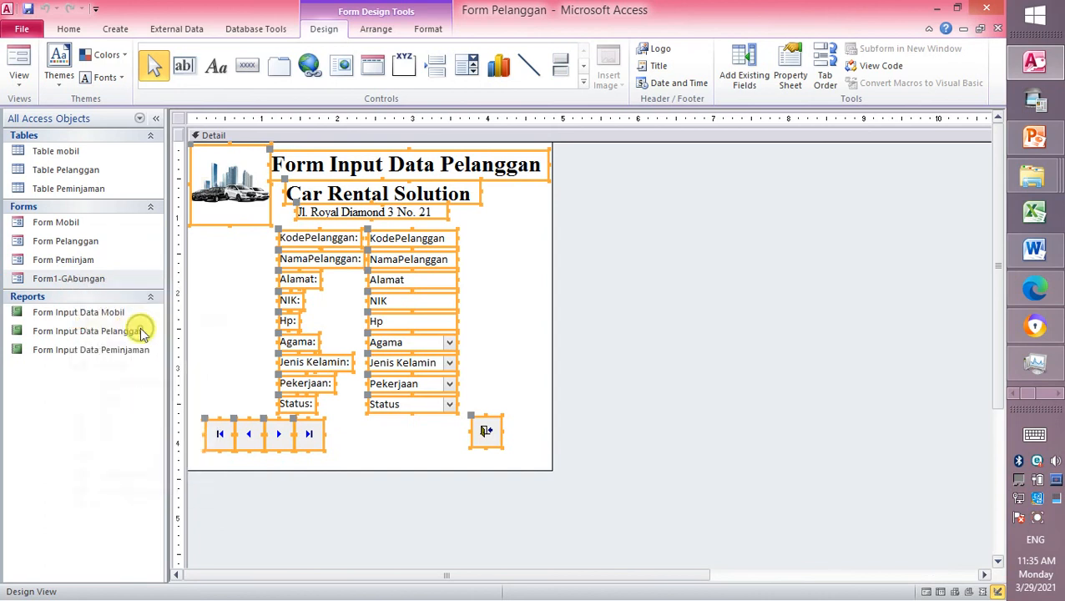
- Try to paste the copied customer controls into the form with no tab page selected and move them into the tab control
click(384, 205)
click(388, 251)
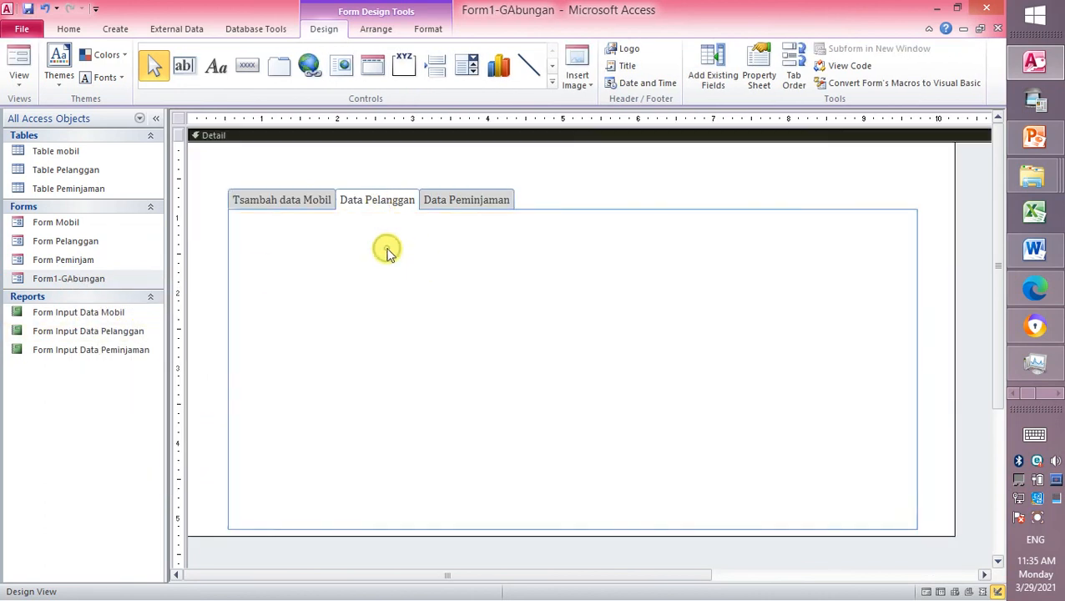
key(ctrl+v)
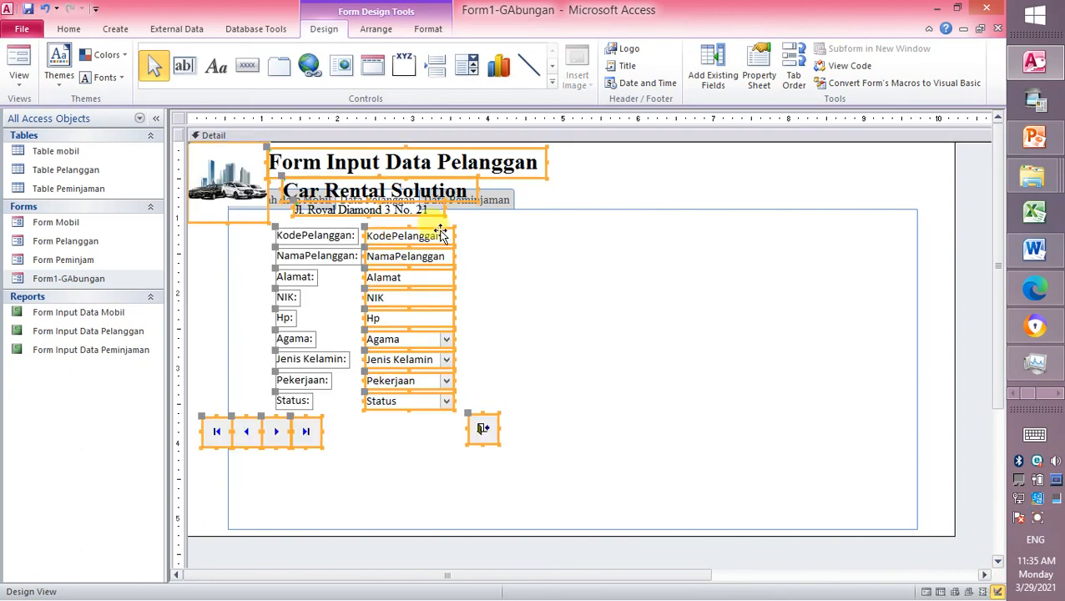
drag(441, 230, 607, 302)
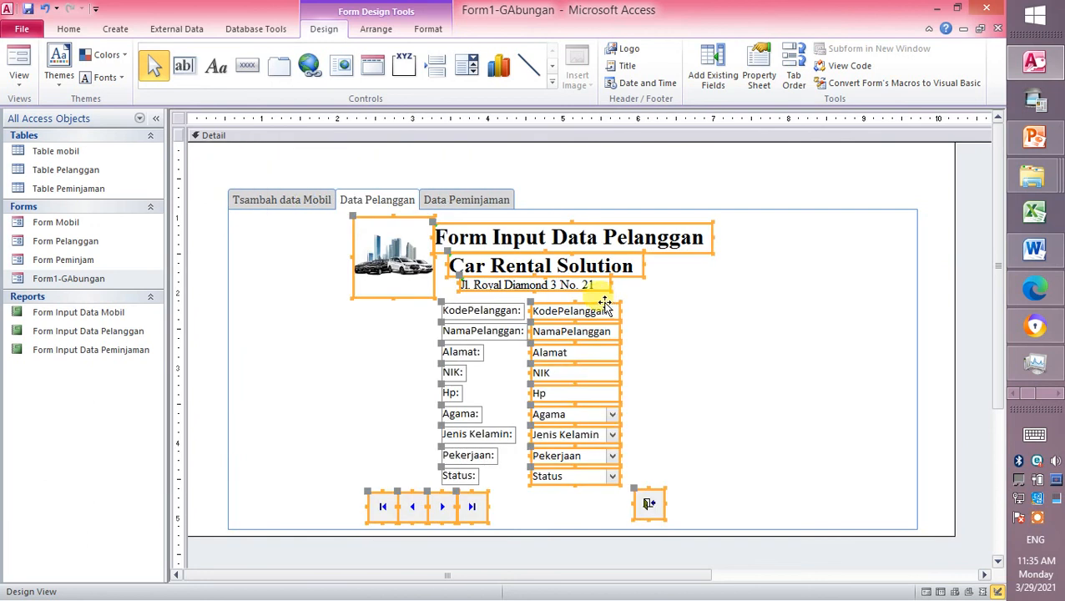
click(554, 164)
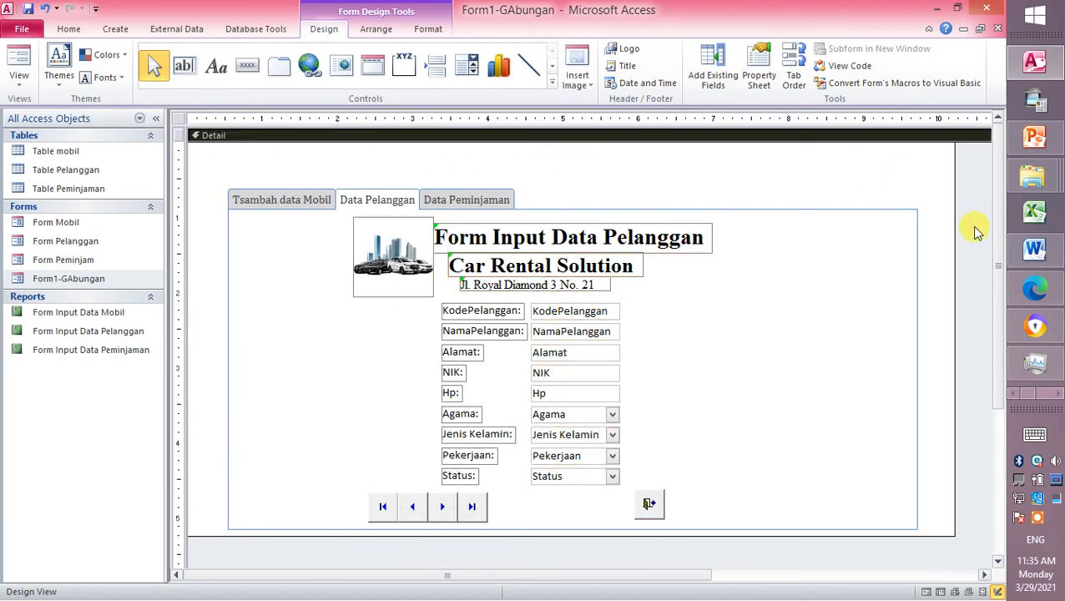
- Compare the three tab pages and undo the move and paste of the customer controls
click(465, 203)
click(465, 202)
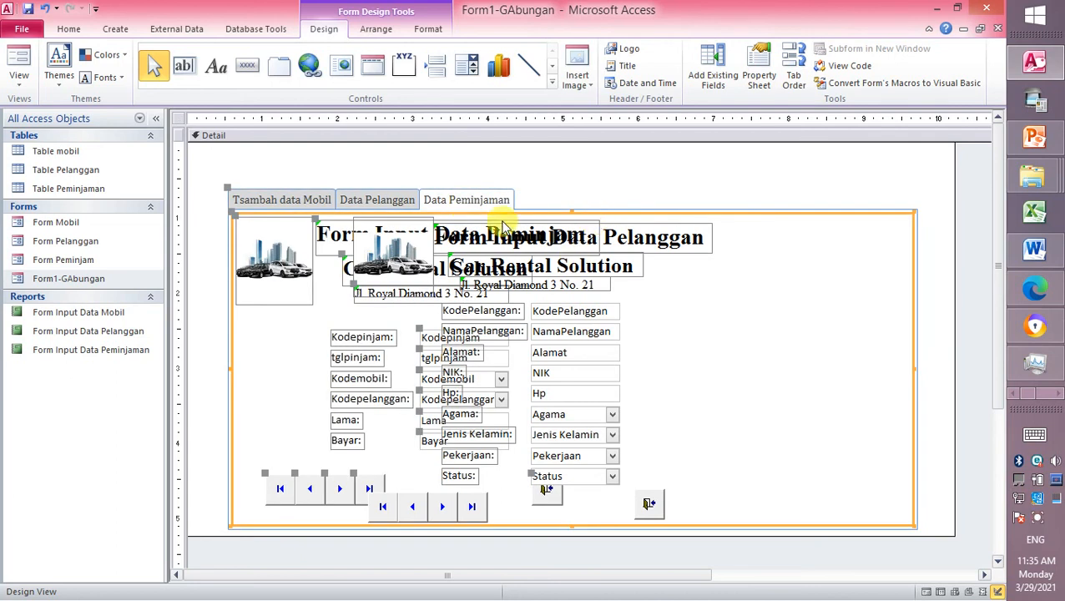
click(375, 202)
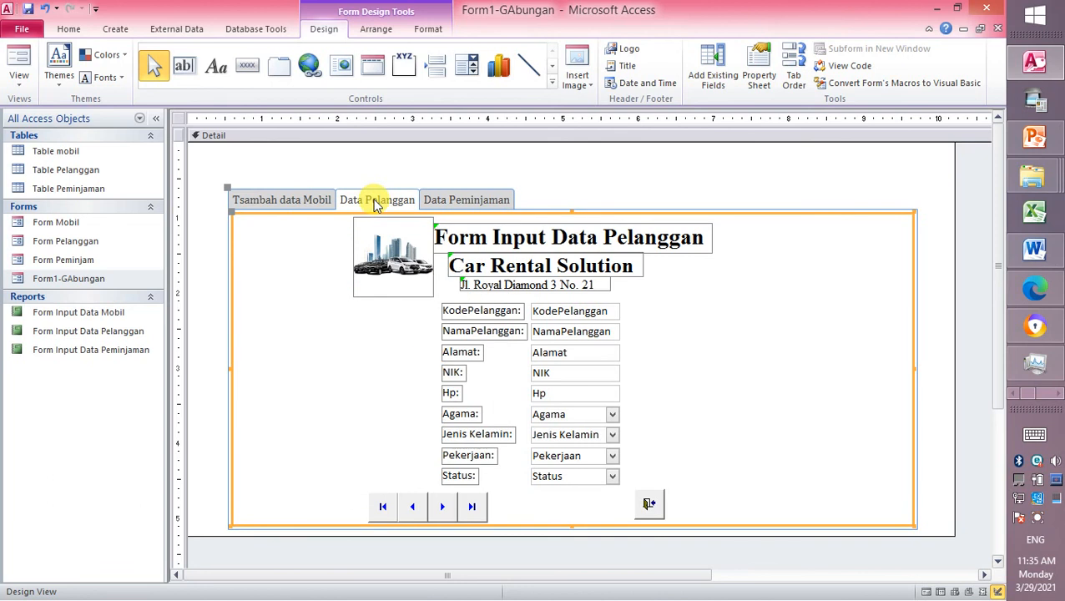
click(298, 204)
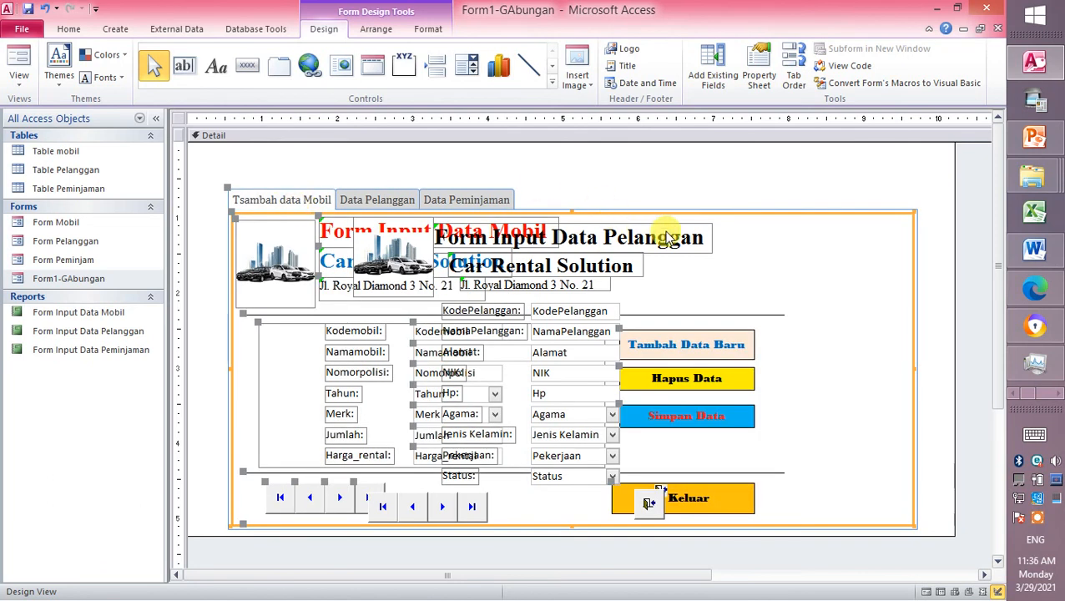
key(ctrl+z)
key(ctrl+z)
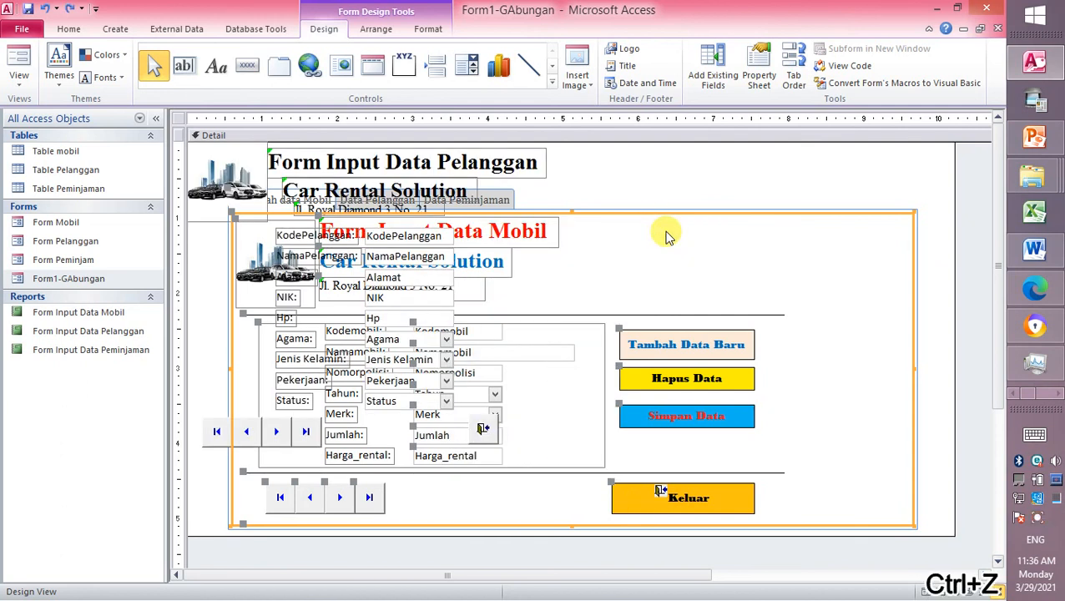
key(ctrl+z)
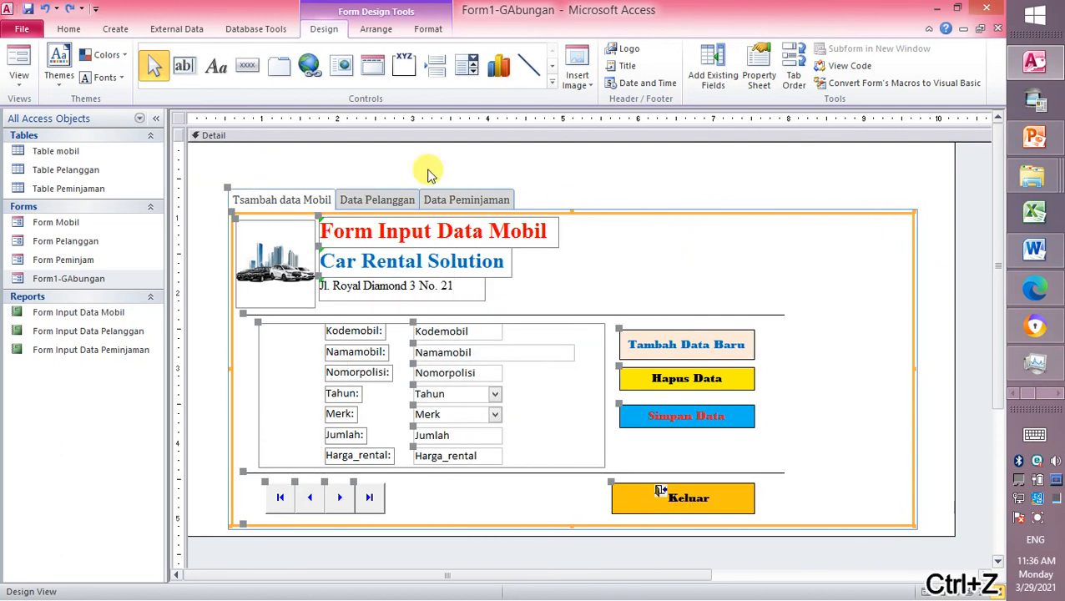
- Check the tab pages, then try pasting the customer controls again and moving them over the Data Pelanggan page
click(393, 203)
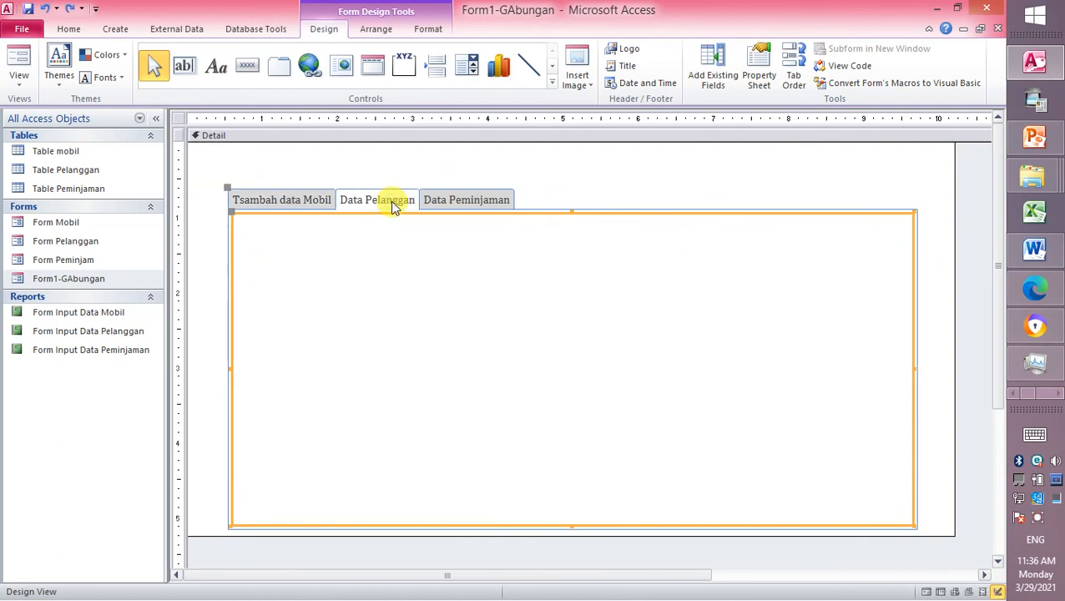
click(468, 204)
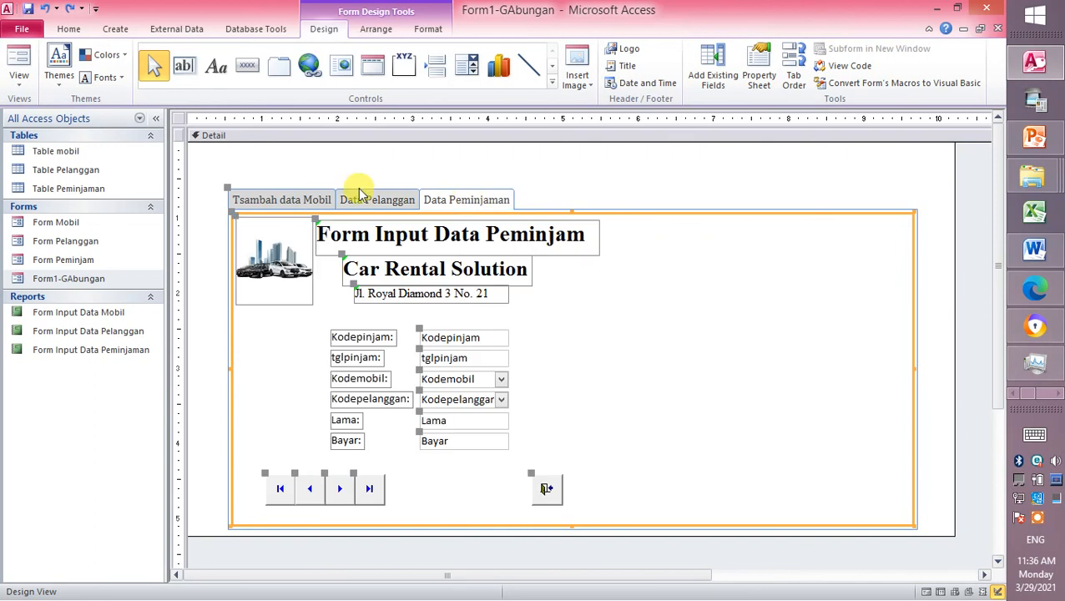
click(299, 202)
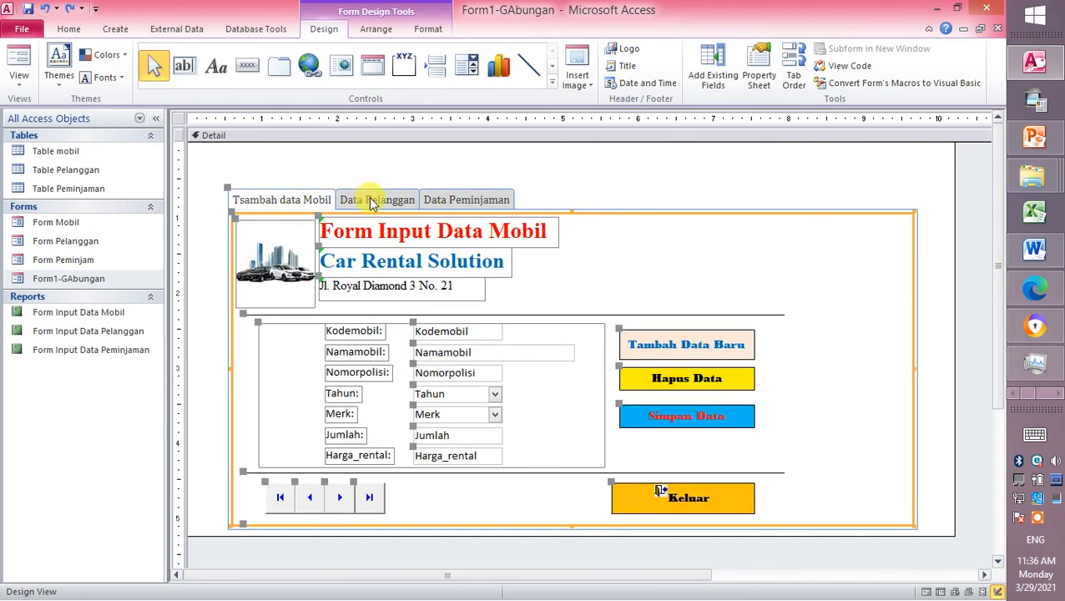
click(373, 202)
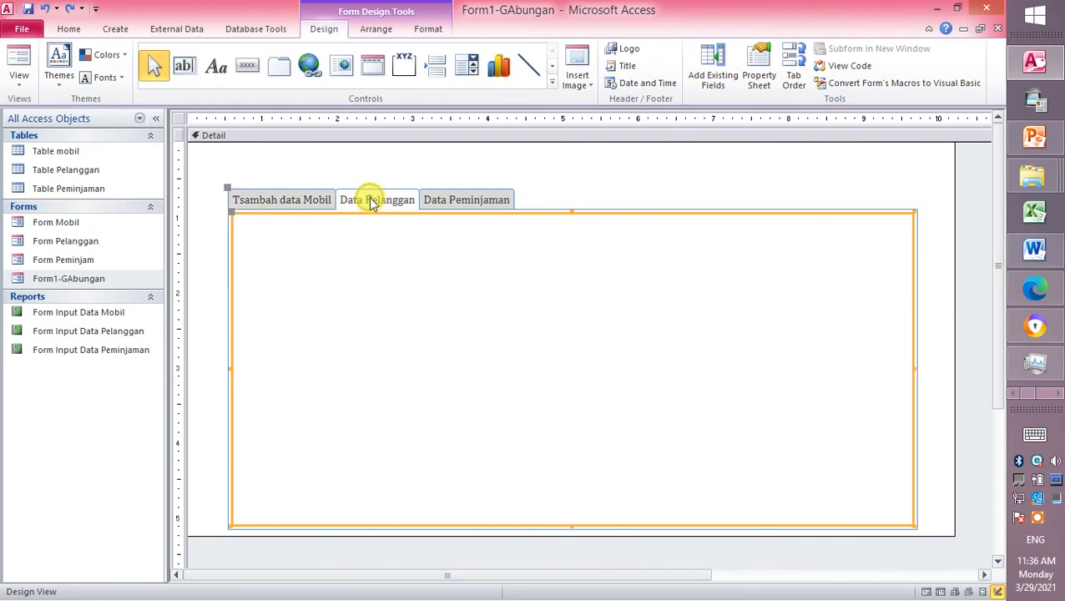
click(409, 268)
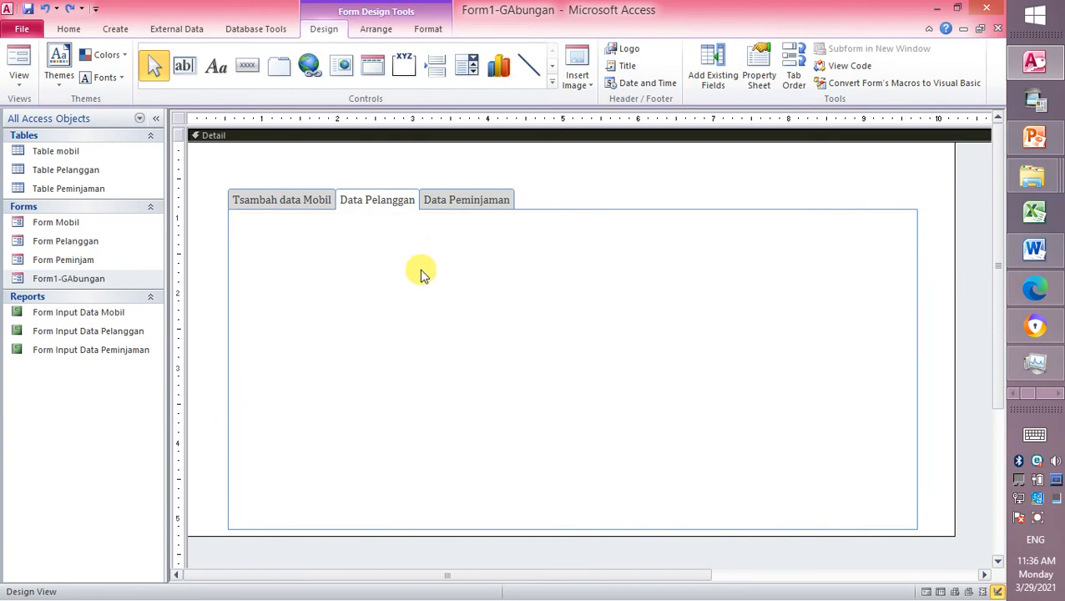
key(ctrl+v)
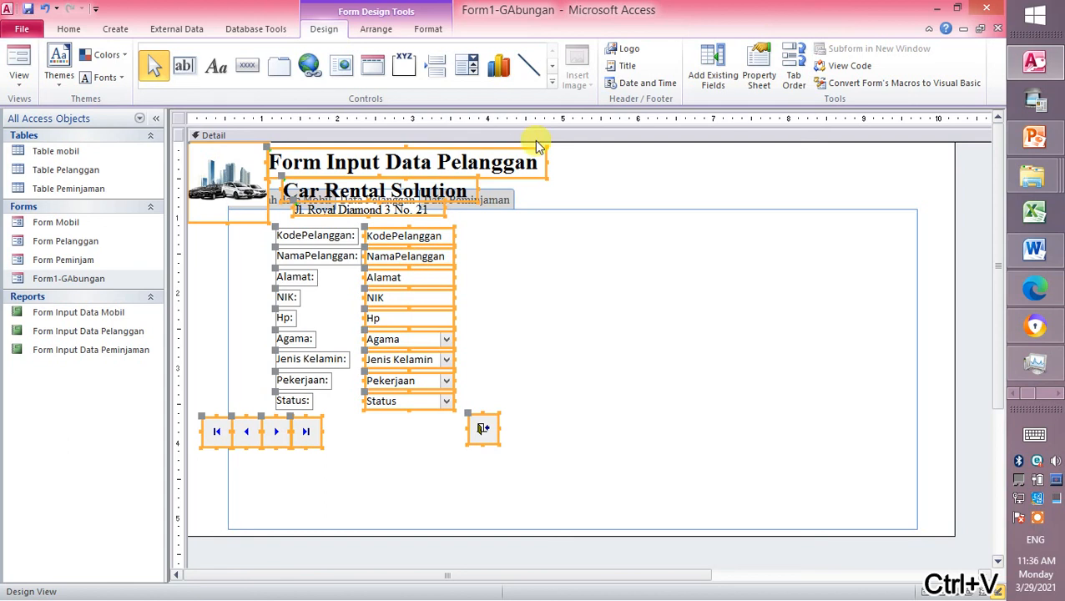
drag(476, 183, 664, 266)
click(803, 255)
- Check the Data Peminjaman and Tsambah data Mobil pages and undo the second move and paste of the customer controls
click(450, 199)
click(452, 202)
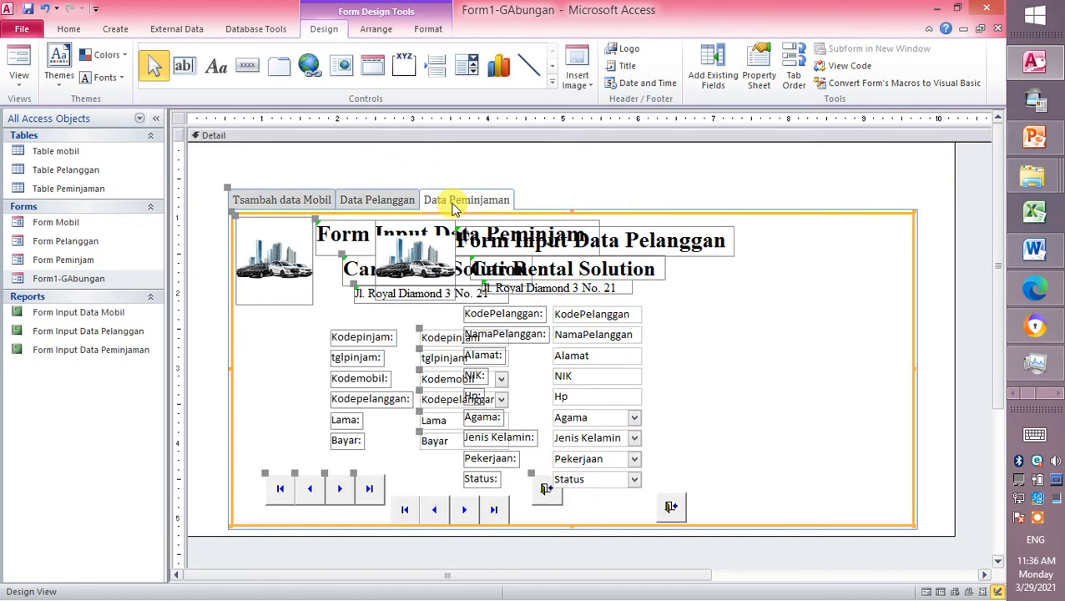
click(285, 202)
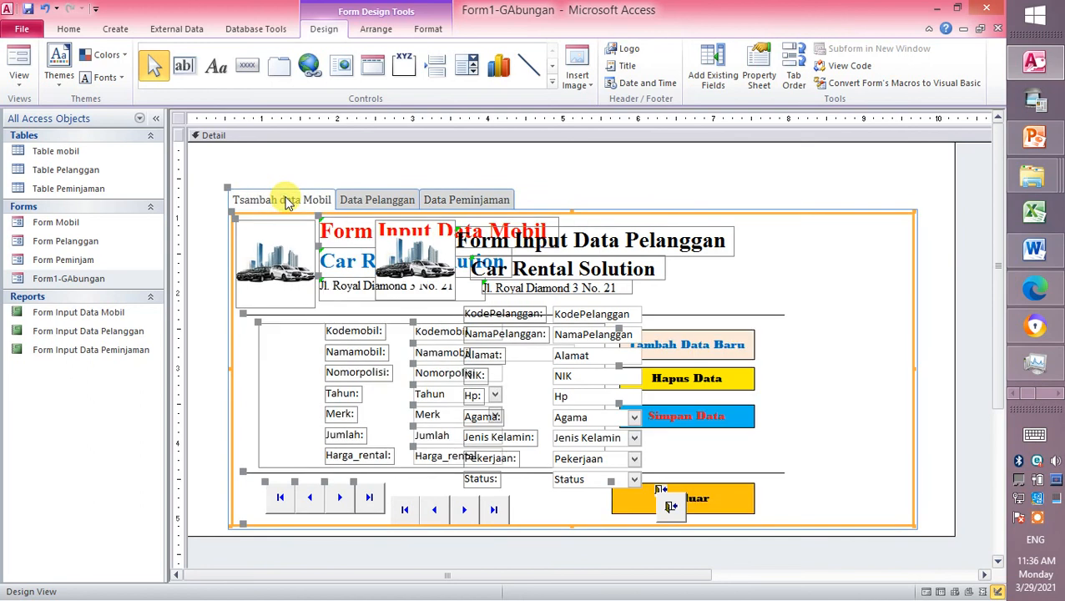
key(ctrl+z)
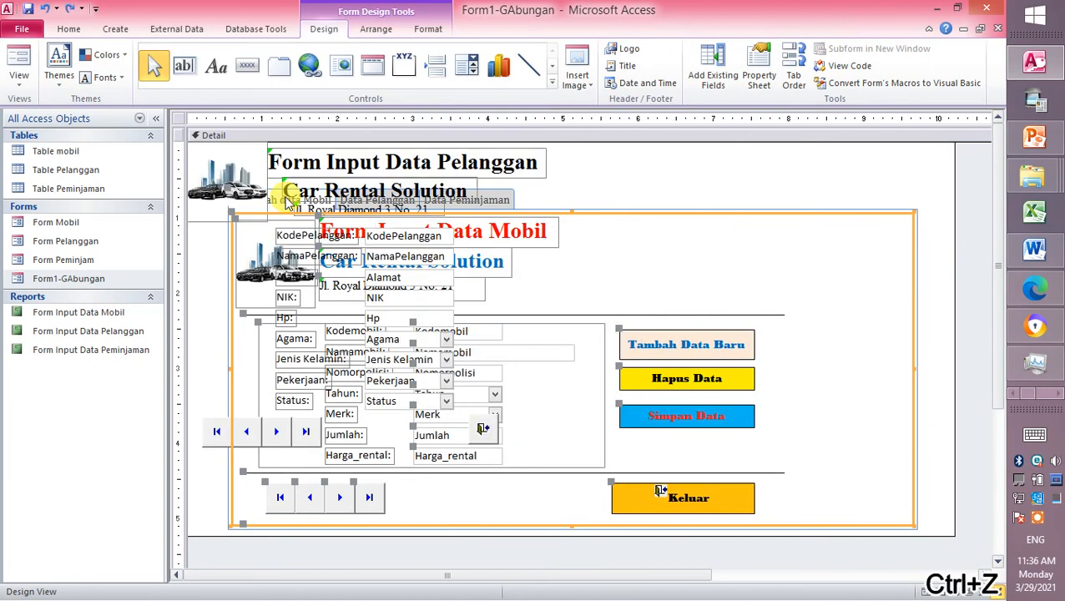
key(ctrl+z)
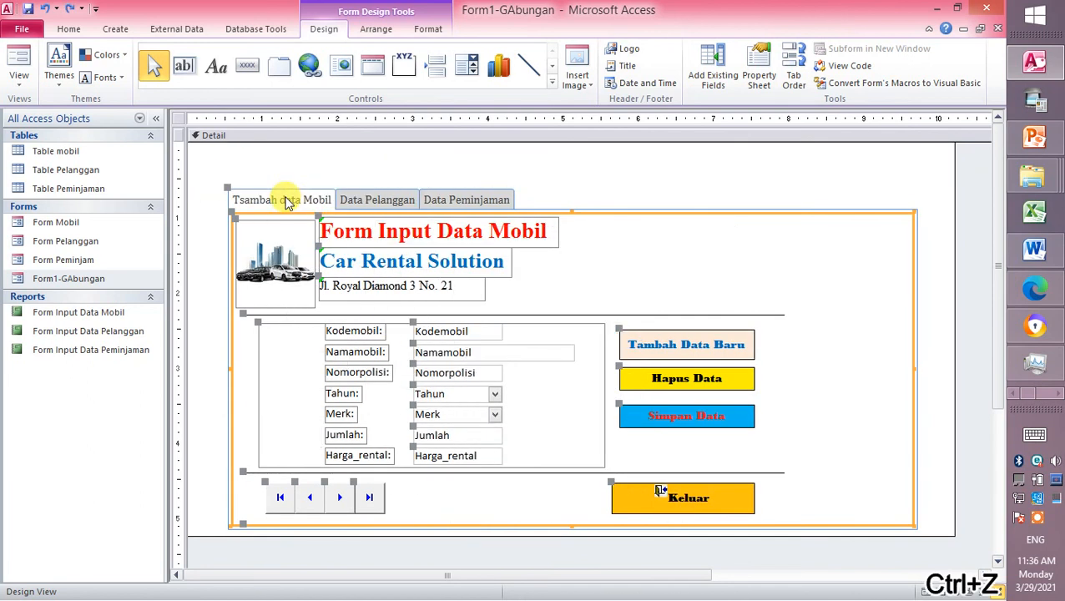
- Select the Data Pelanggan page itself and paste the copied customer controls onto it
click(376, 201)
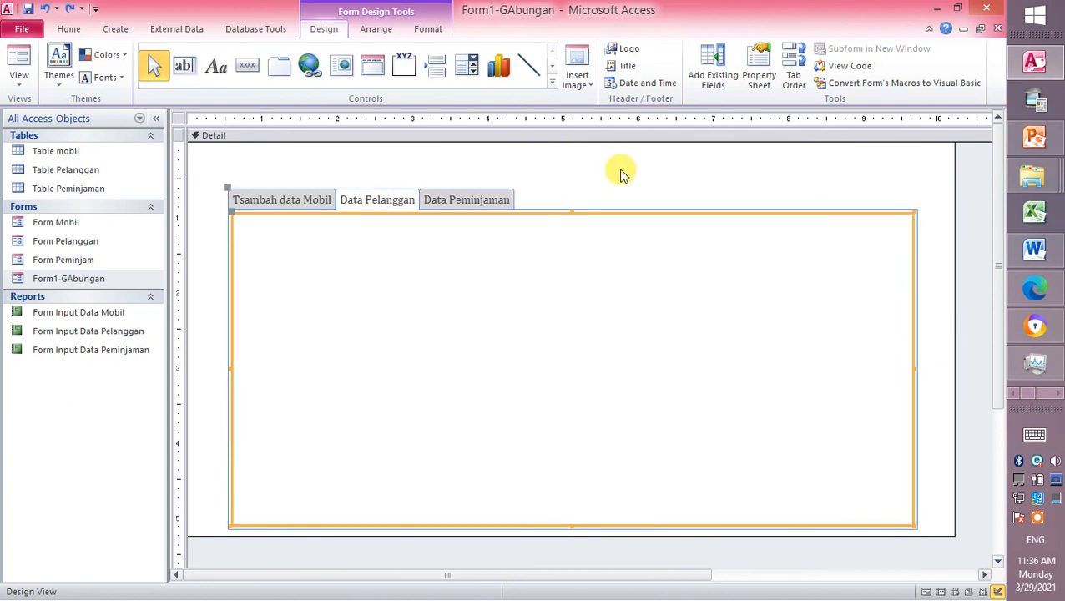
key(ctrl+v)
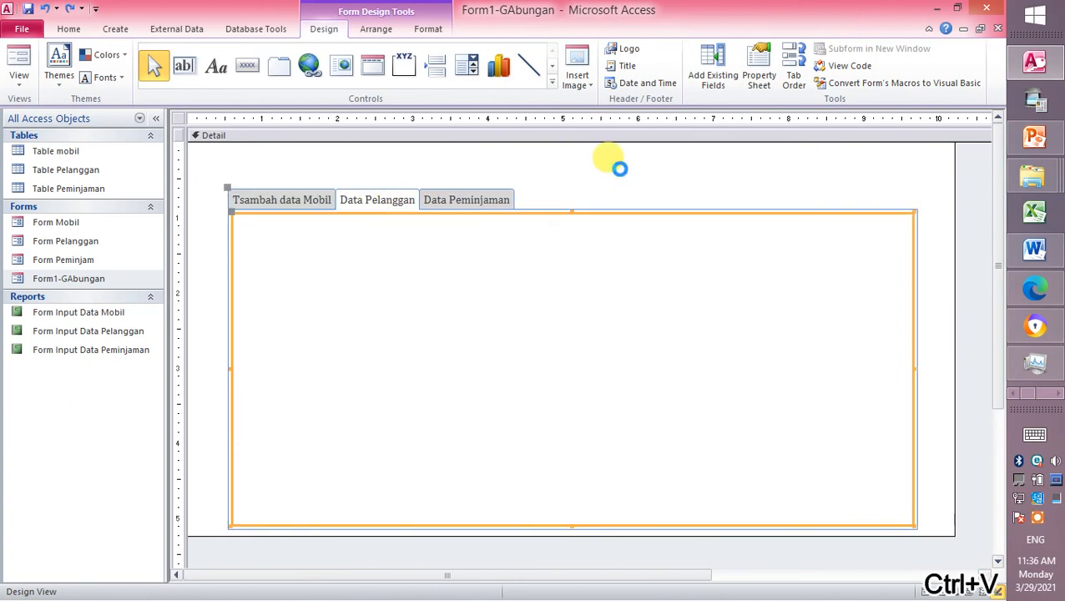
click(627, 283)
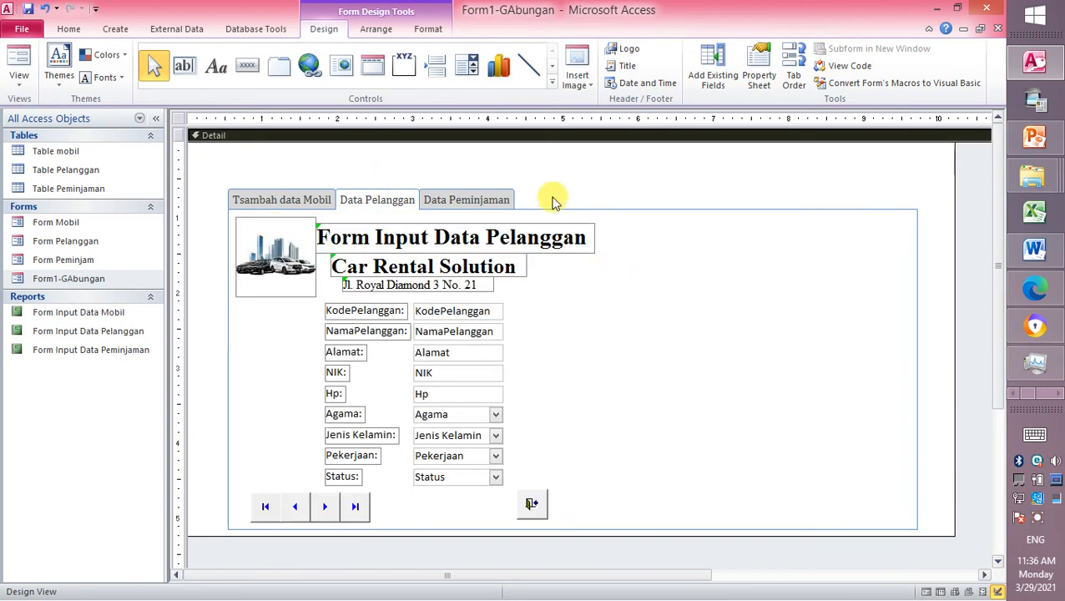
- Check the controls on the Data Peminjaman, Data Pelanggan and Tsambah data Mobil pages
click(490, 201)
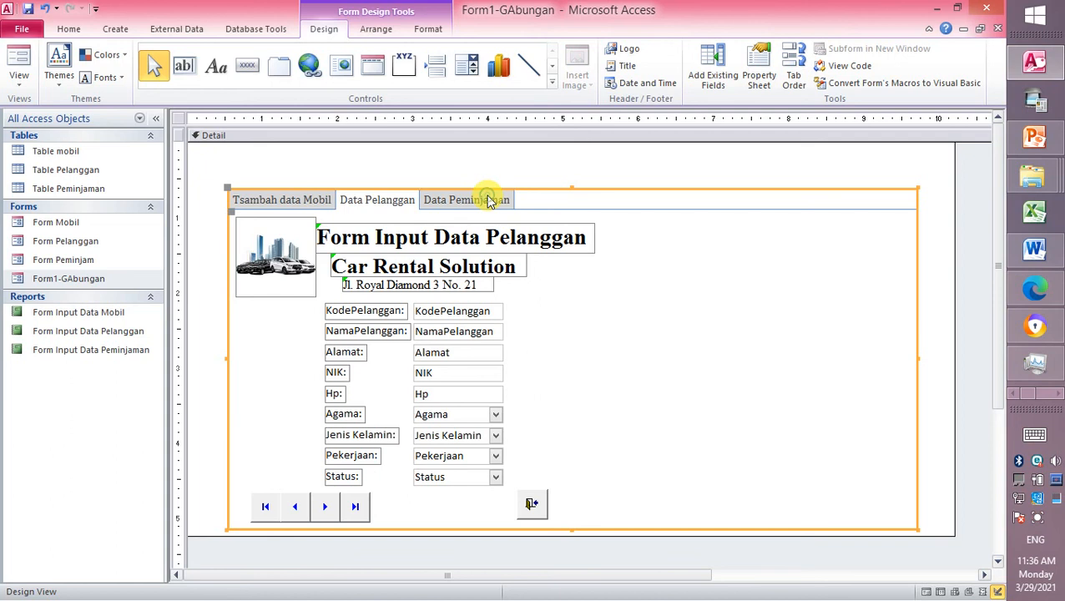
click(474, 207)
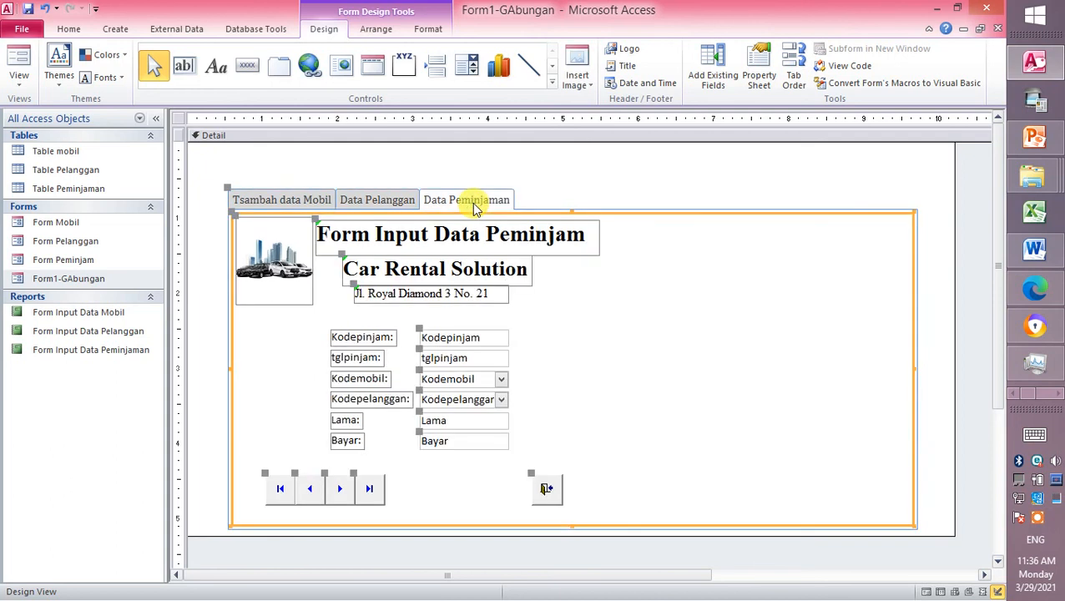
click(385, 204)
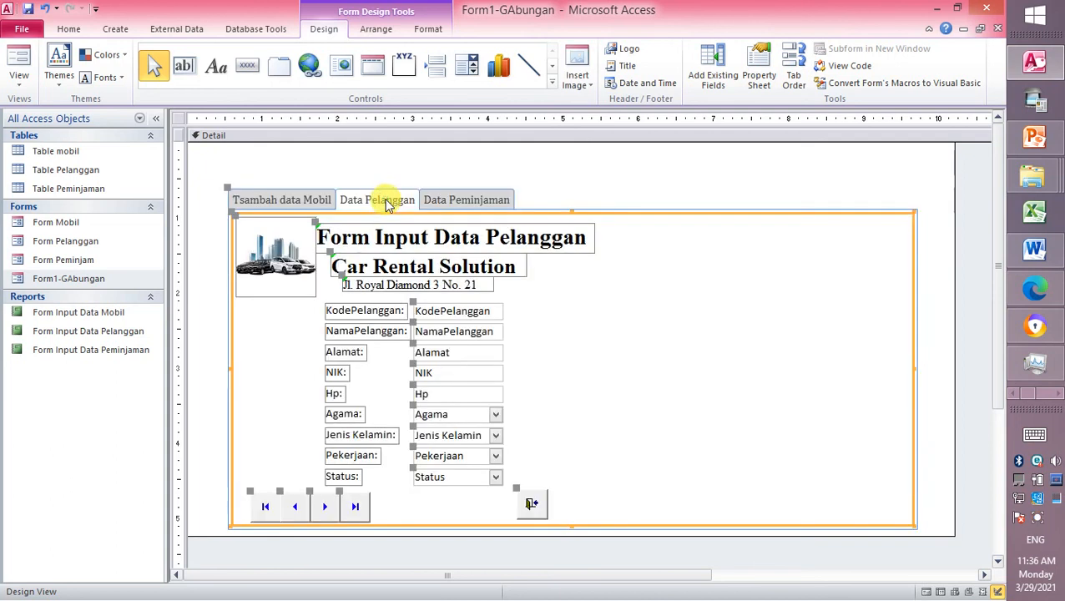
click(310, 201)
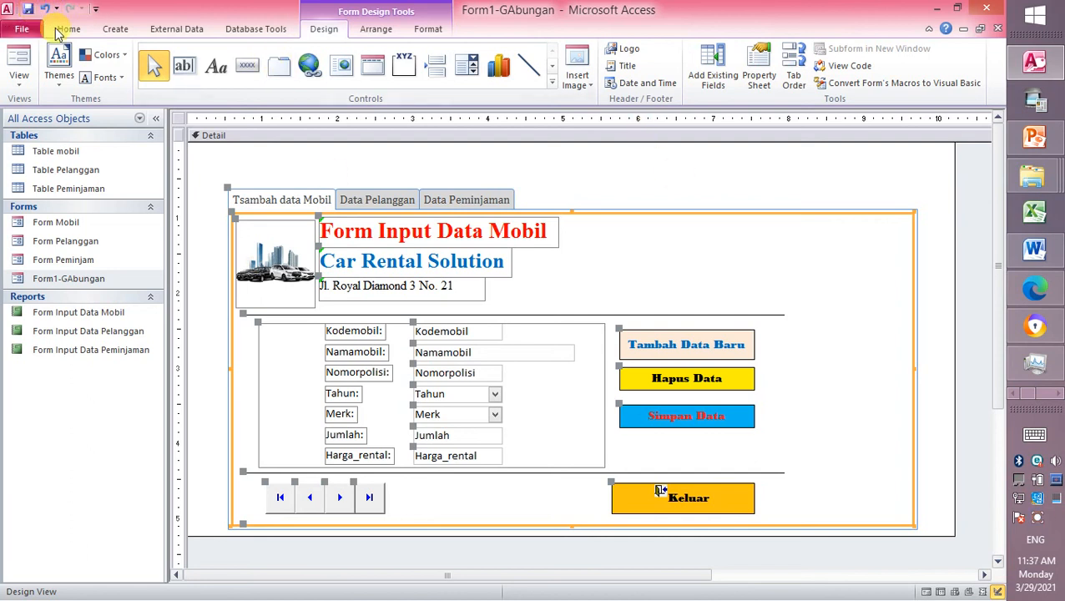
- Switch Form1-GAbungan to Form View and show its Data Pelanggan page
click(20, 79)
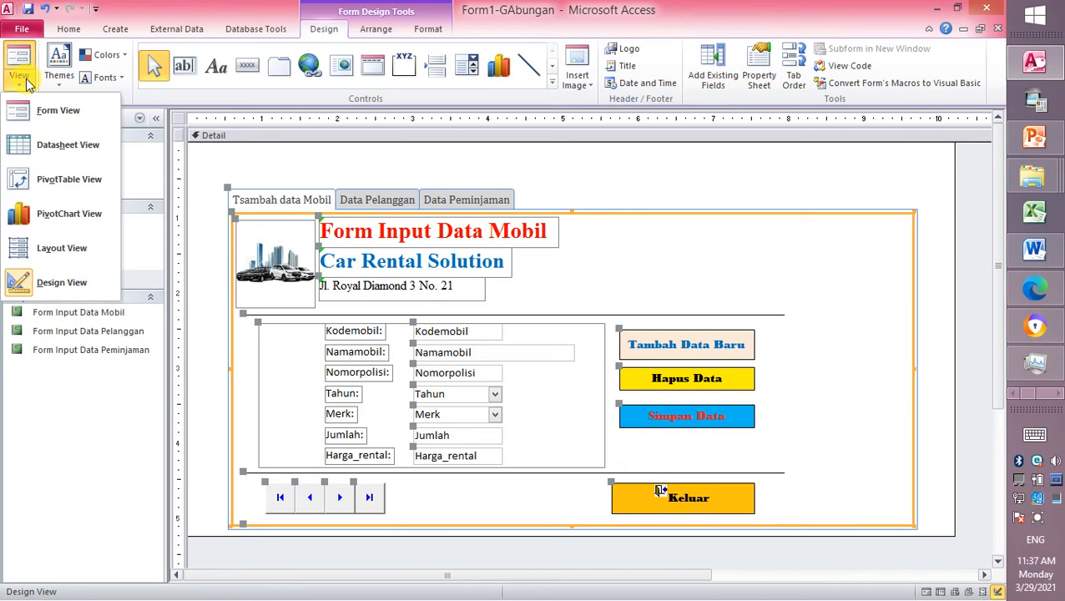
click(57, 109)
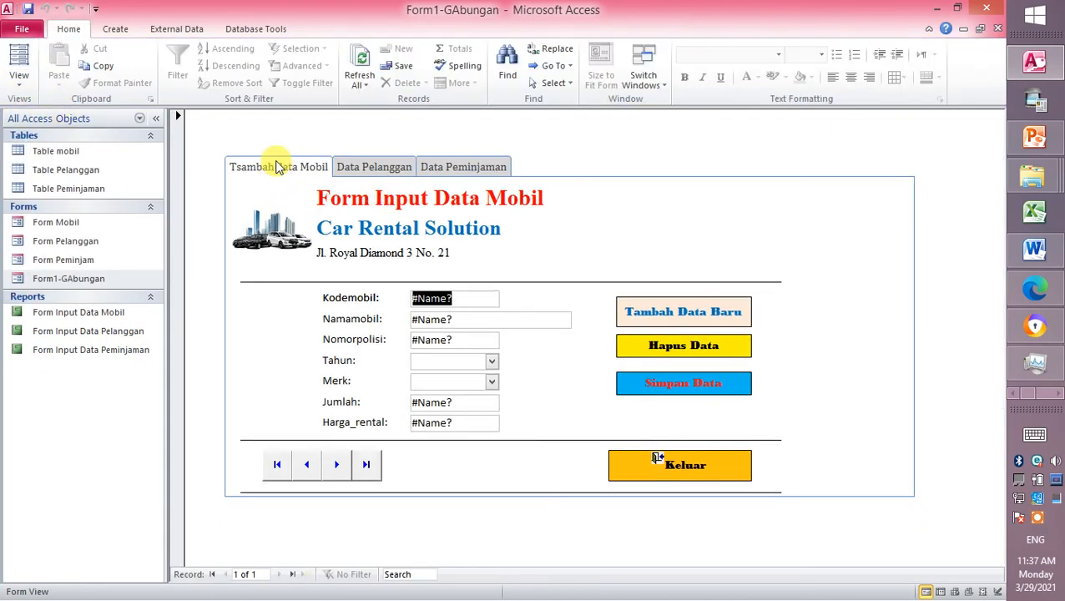
click(367, 170)
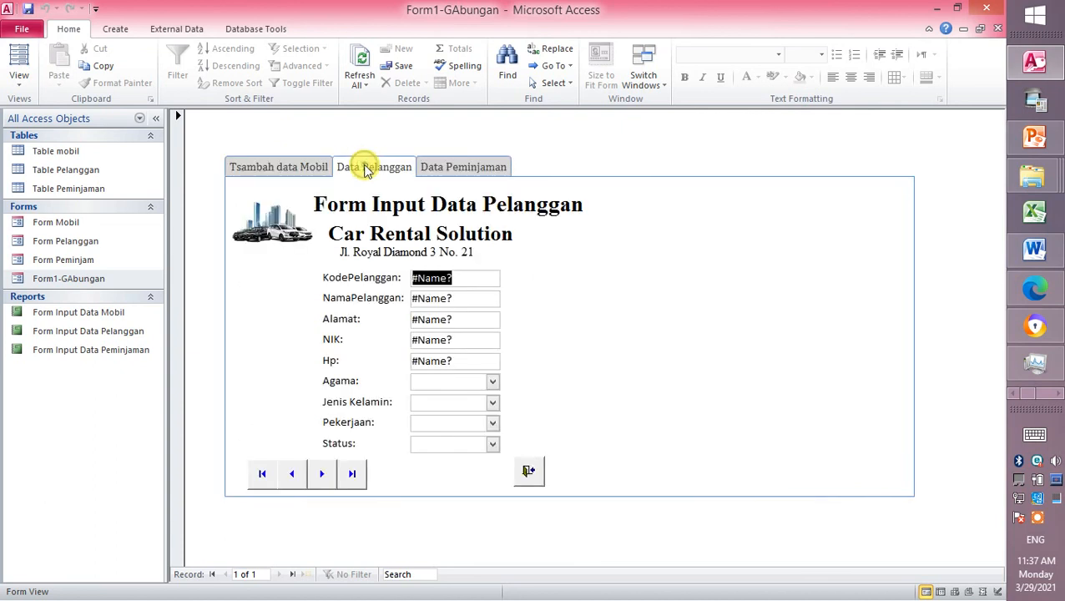
- Check the Data Peminjaman, Data Pelanggan and Tsambah data Mobil pages in Form View and test the Keluar button
click(465, 166)
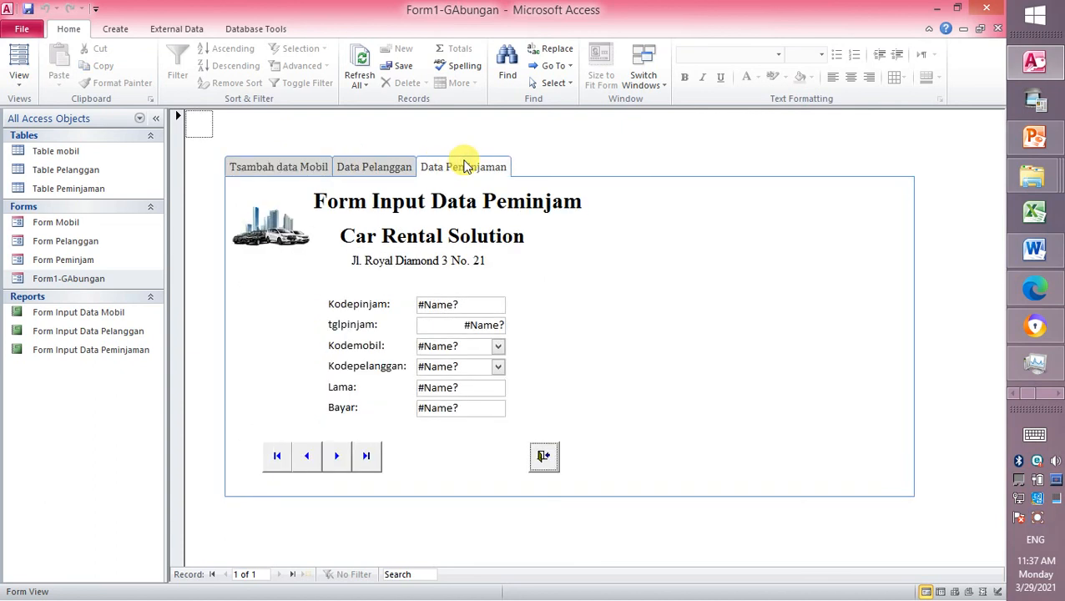
click(381, 170)
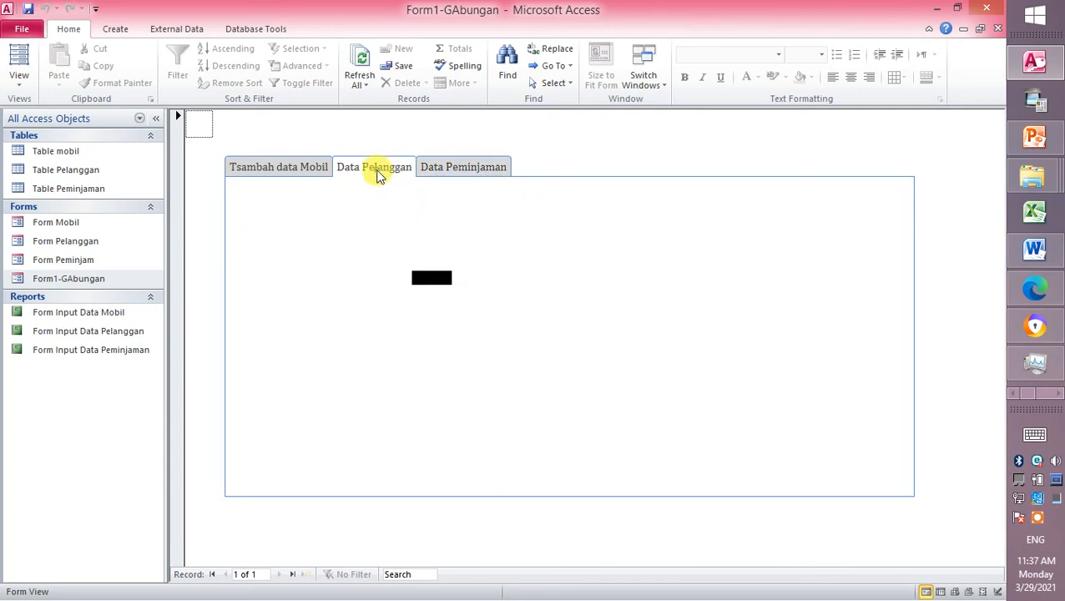
click(304, 177)
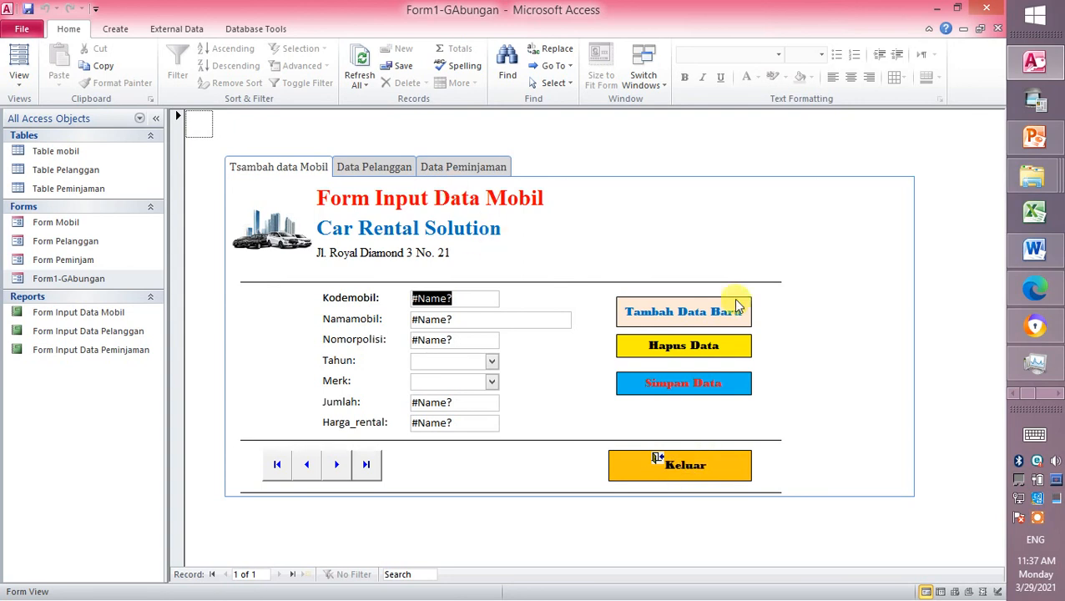
click(700, 472)
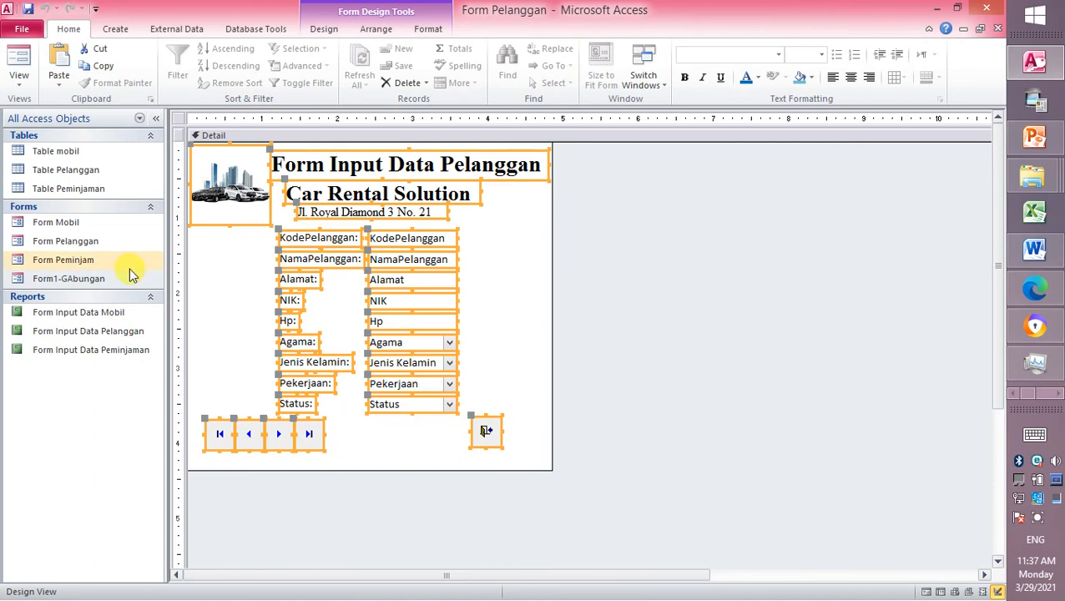
- Open Form1-GAbungan in Design View, extend the Detail section downward and move the Keluar button below the lowest line
right_click(115, 278)
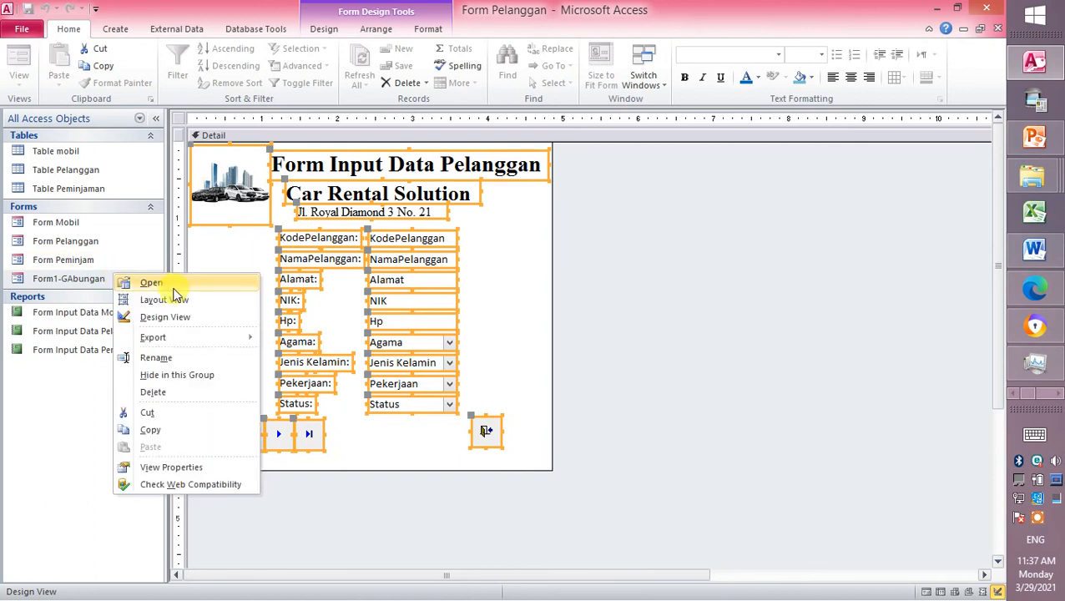
click(177, 316)
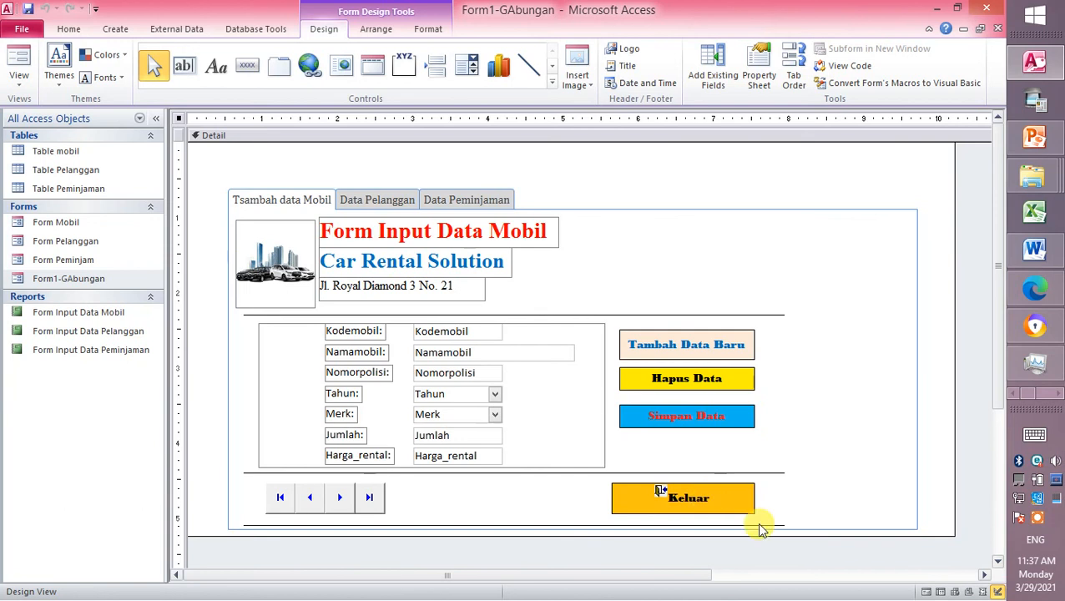
drag(768, 536, 768, 562)
drag(706, 494, 614, 544)
- Remove the exit buttons from the Data Pelanggan and Data Peminjaman pages
click(402, 205)
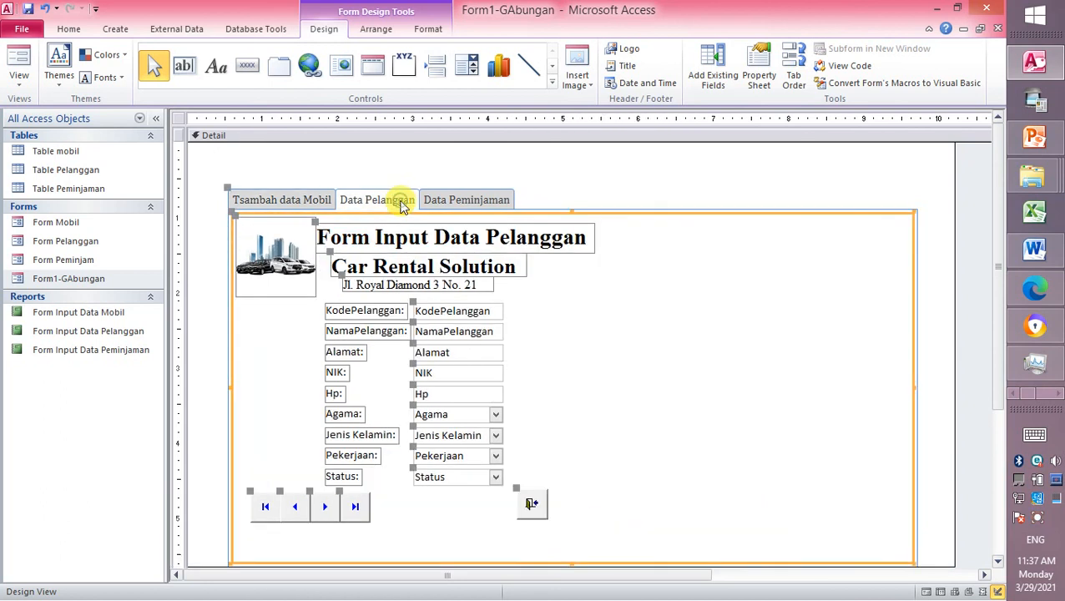
click(531, 503)
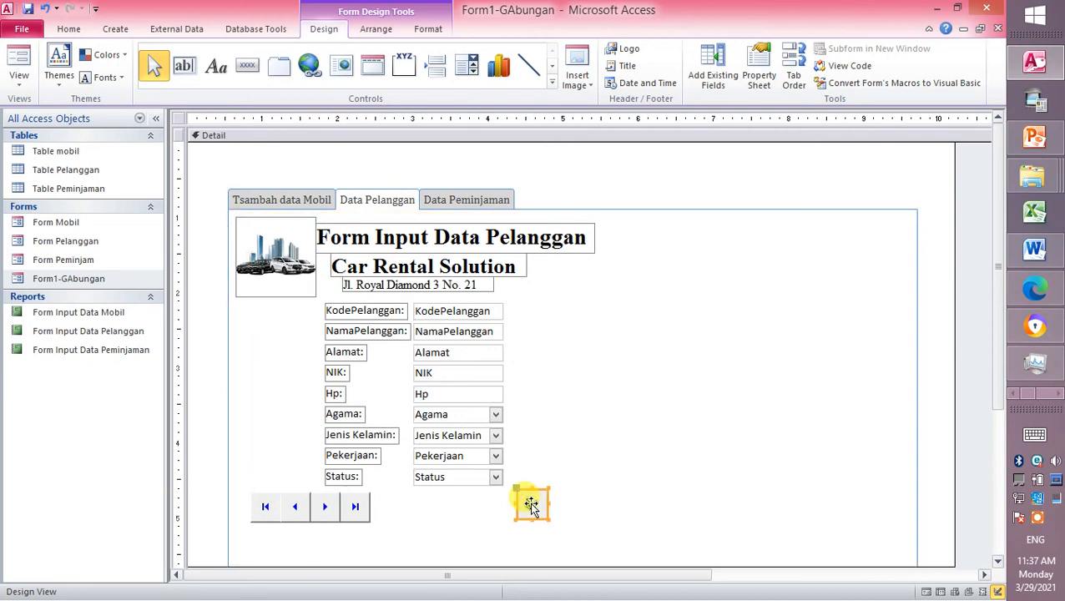
right_click(541, 504)
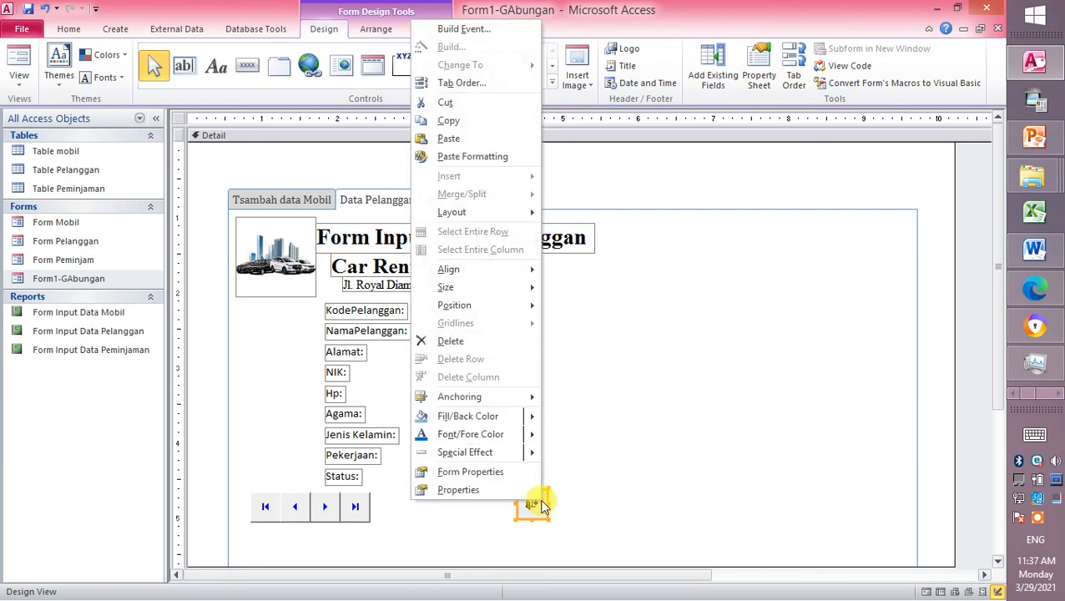
click(455, 103)
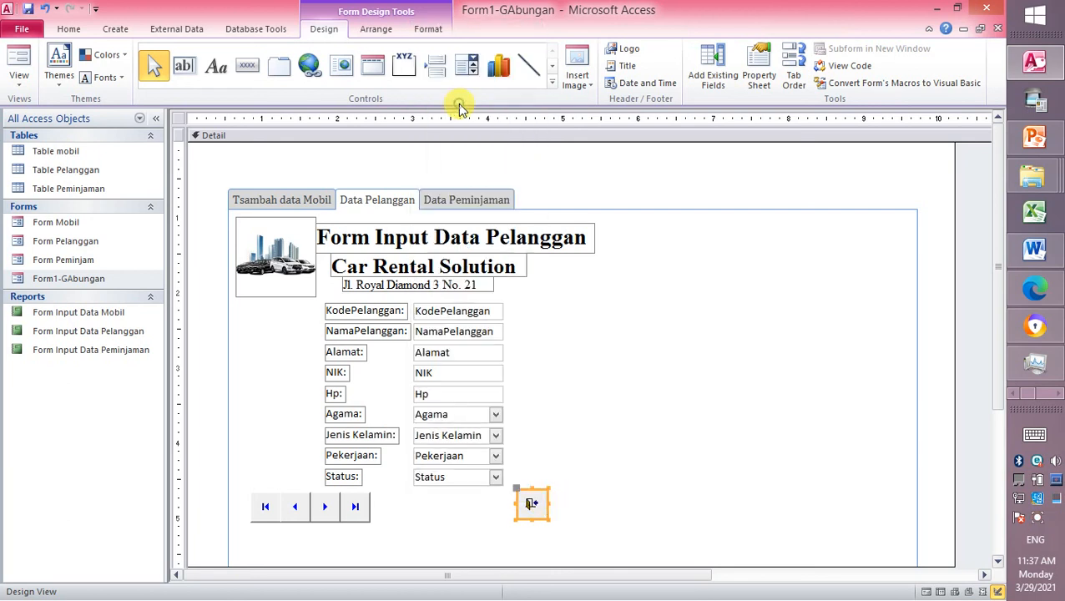
click(464, 201)
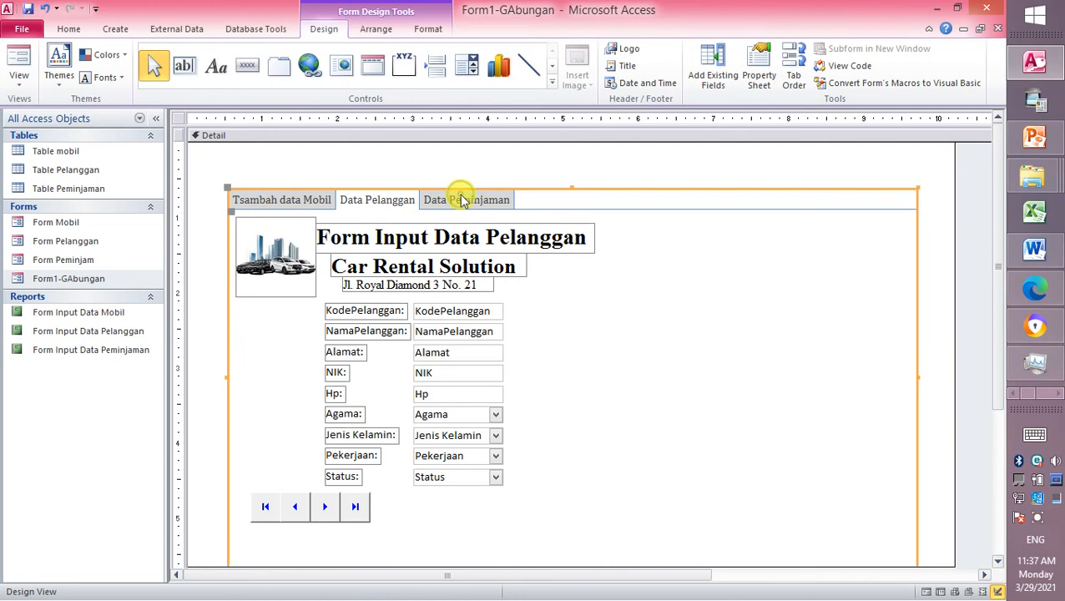
click(463, 201)
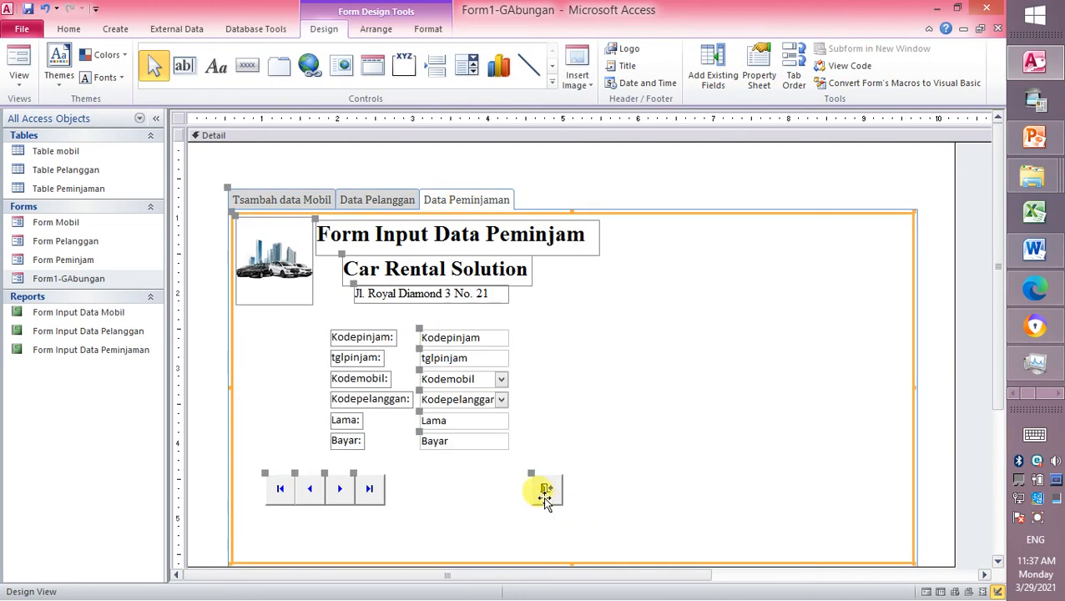
click(543, 496)
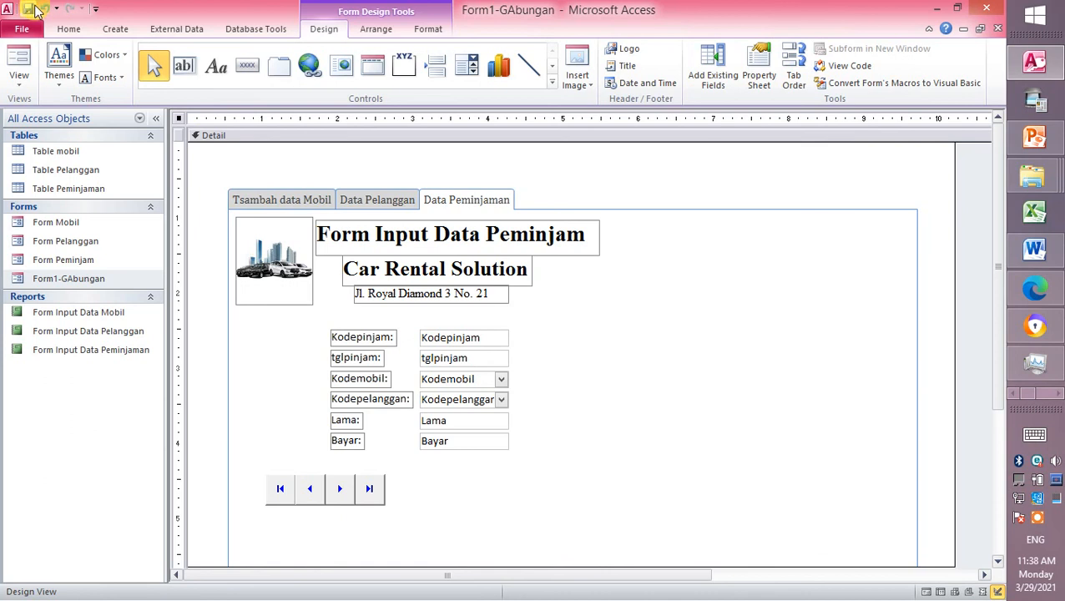
- Switch the form to Form View and check its Data Pelanggan, Data Peminjaman and Tsambah data Mobil pages
click(21, 90)
click(53, 107)
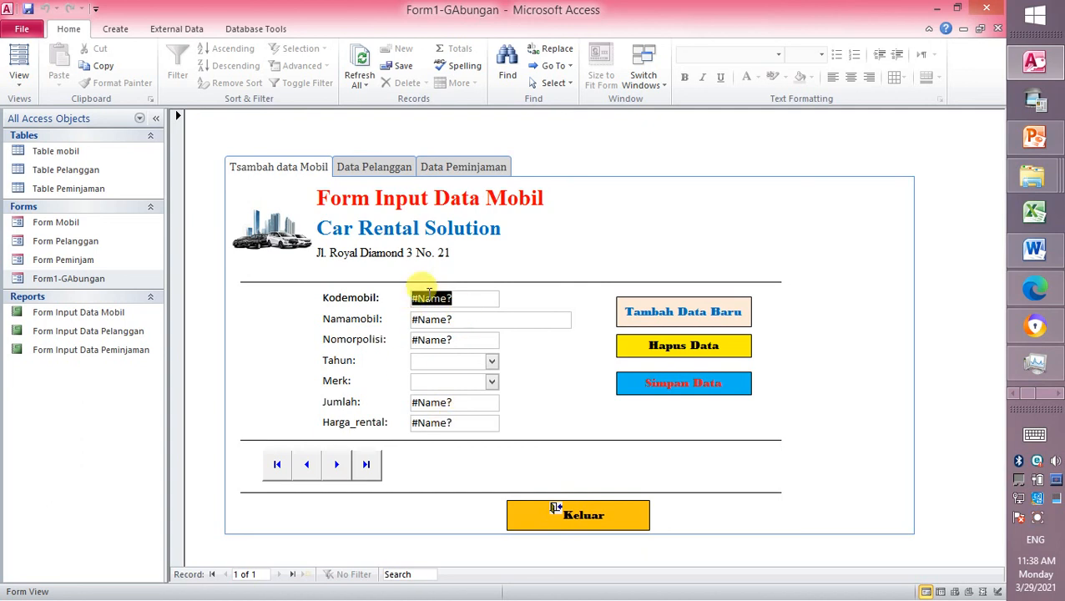
click(380, 163)
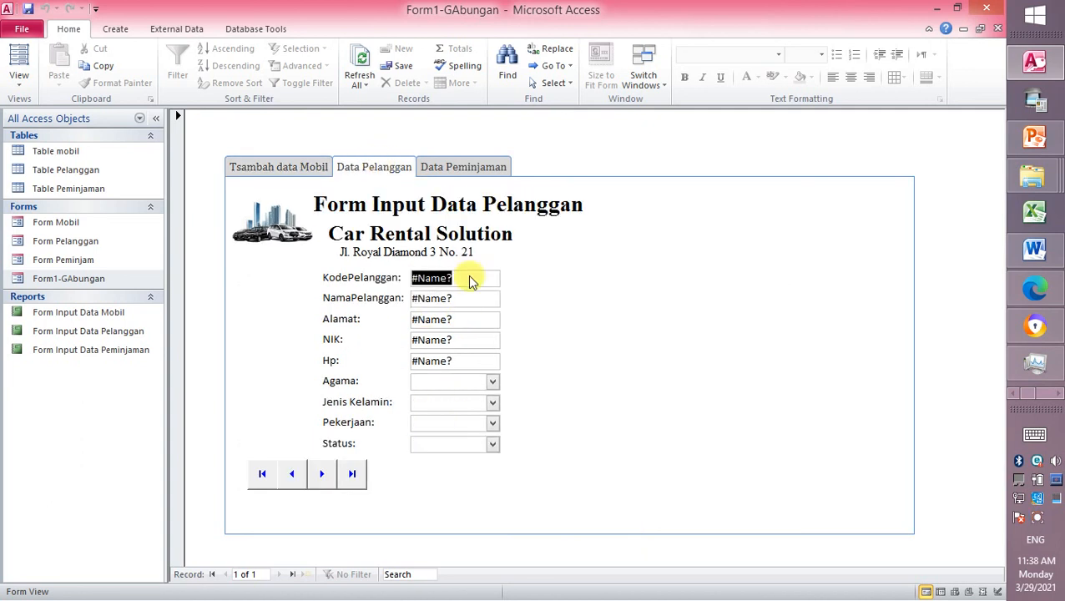
click(457, 166)
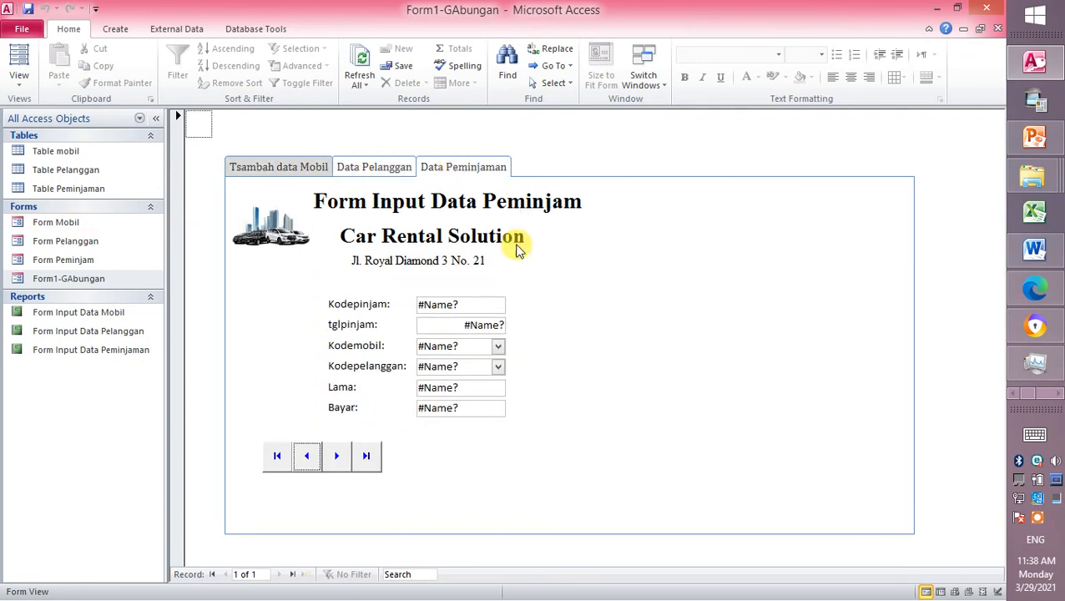
click(257, 168)
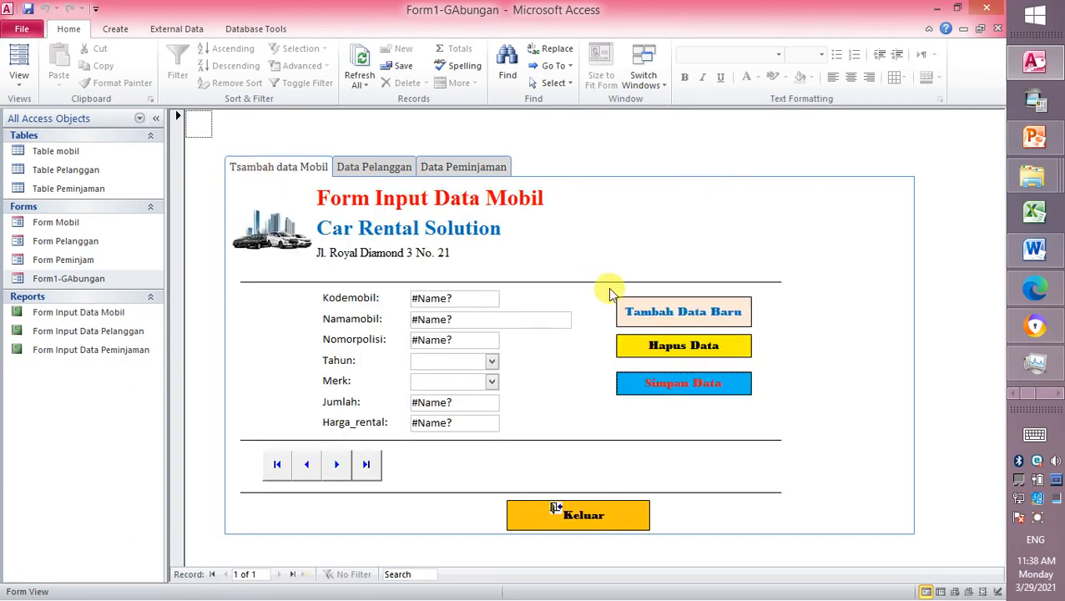
- Save the form and reopen it in Design View on the Tsambah data Mobil page
click(23, 31)
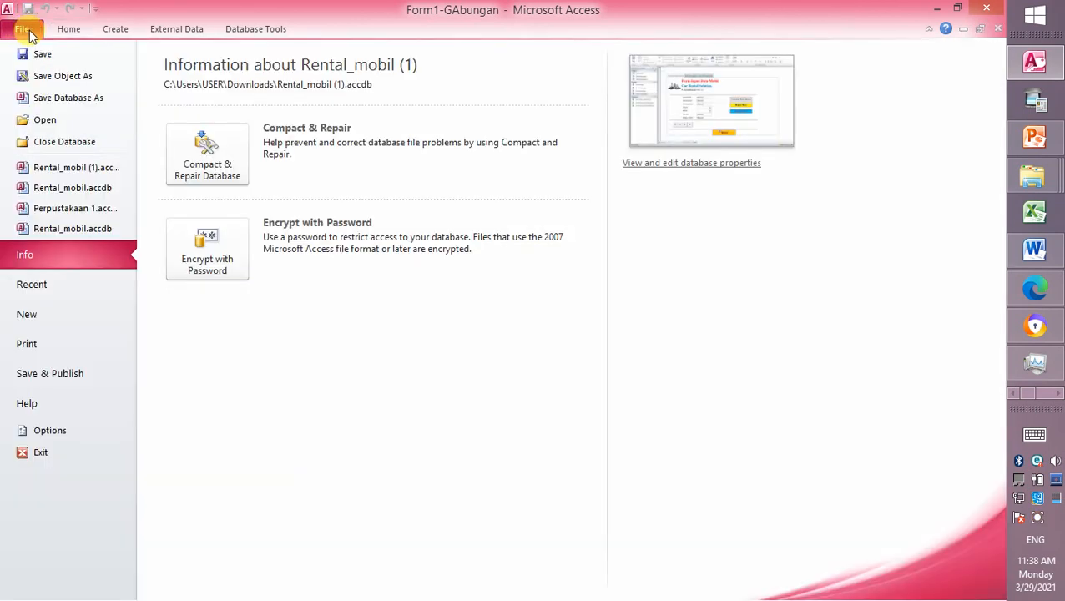
click(52, 54)
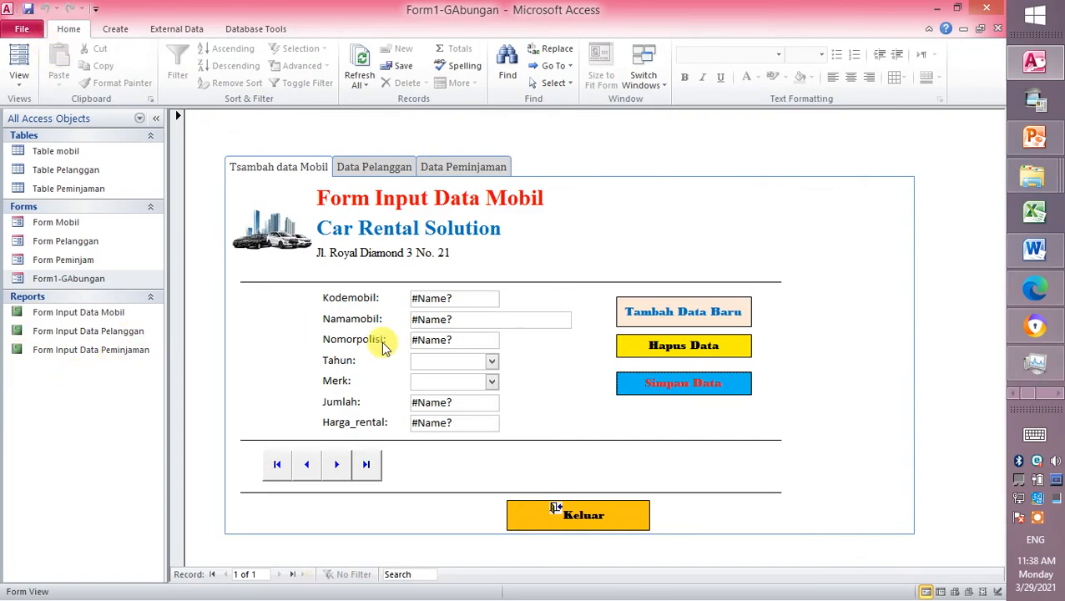
right_click(122, 280)
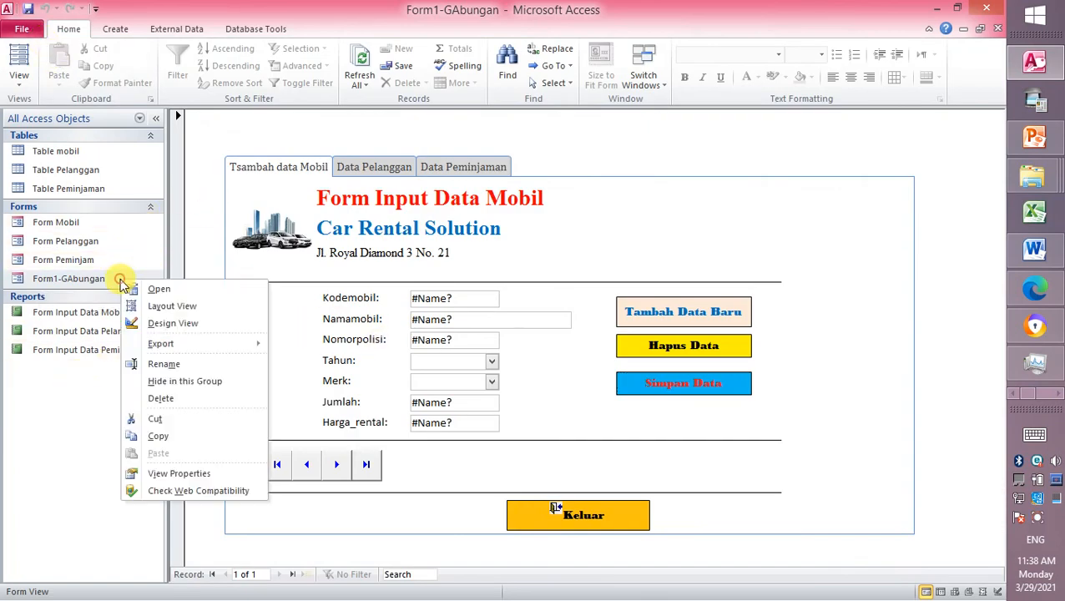
click(201, 324)
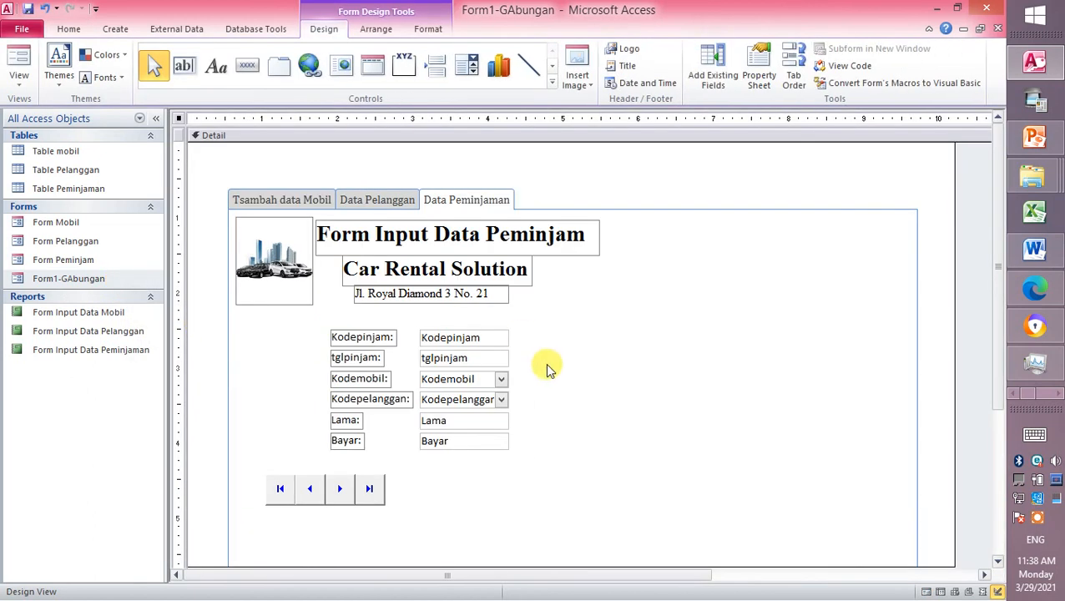
click(293, 206)
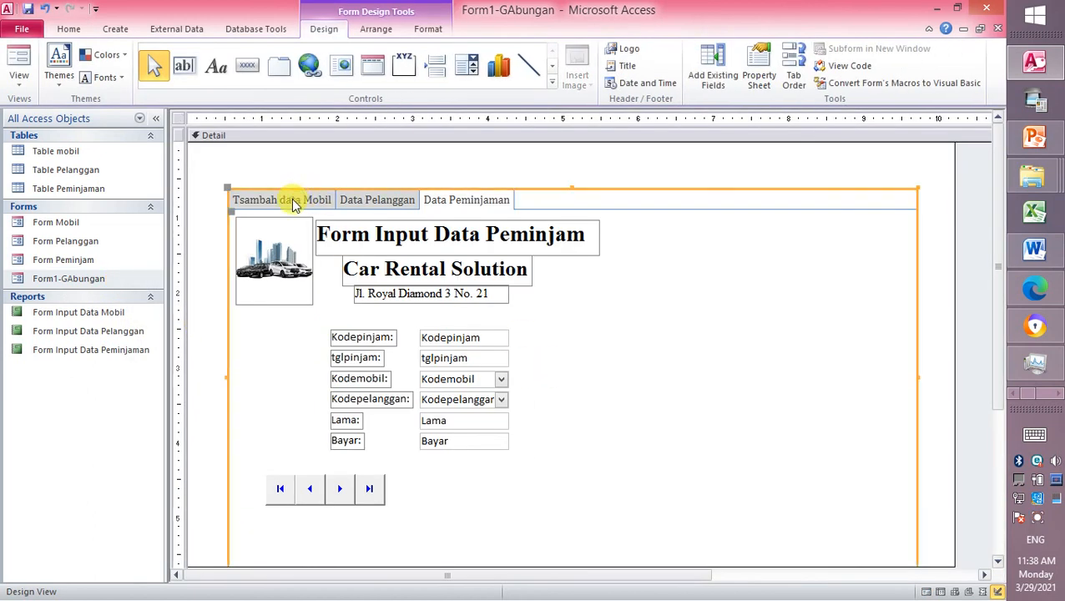
click(288, 208)
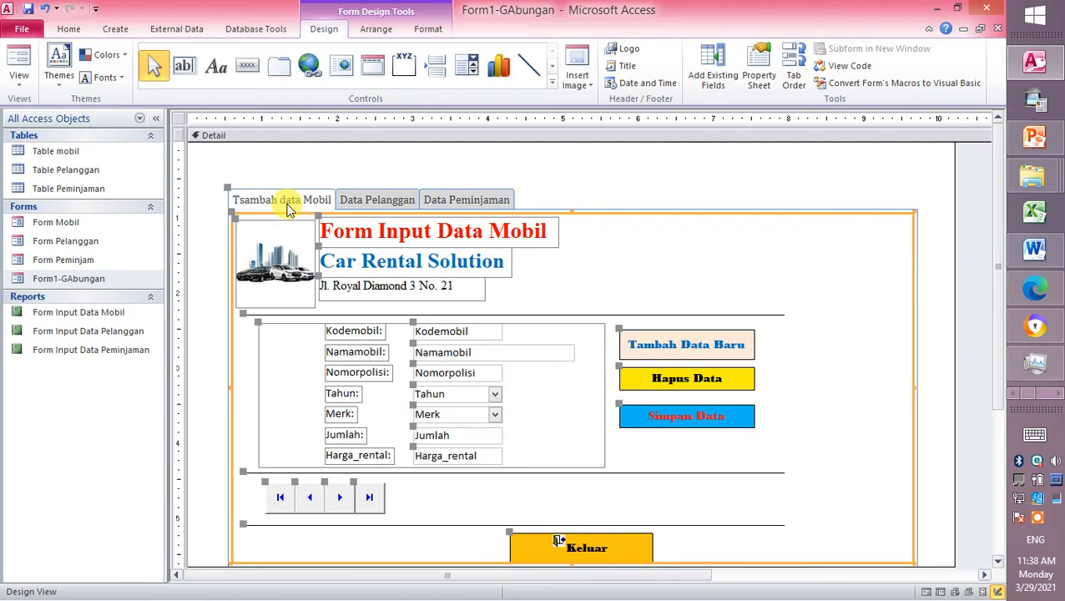
click(737, 181)
right_click(736, 180)
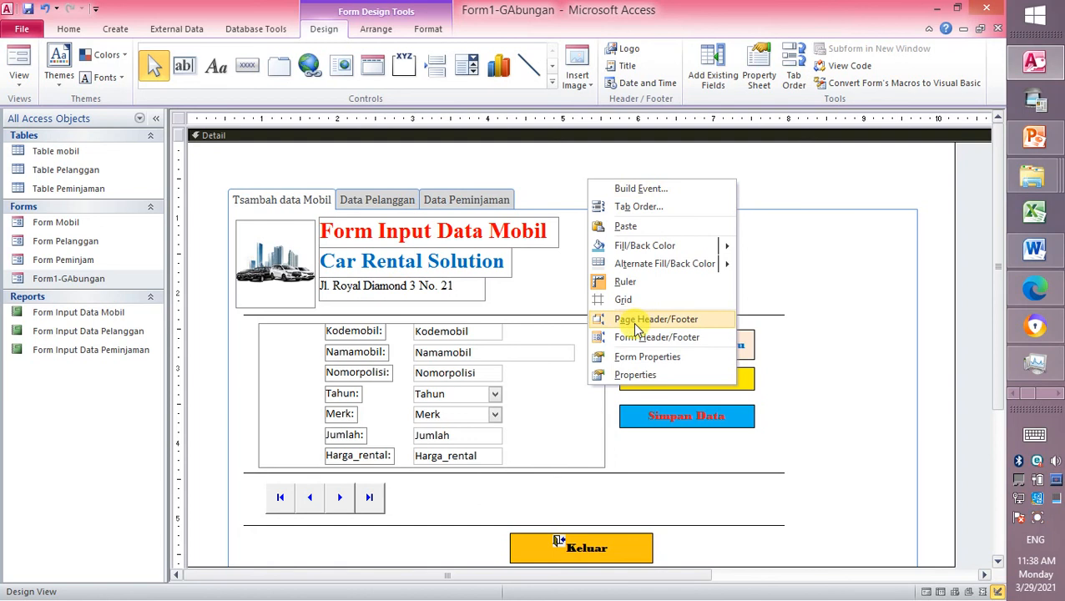
click(975, 191)
right_click(975, 191)
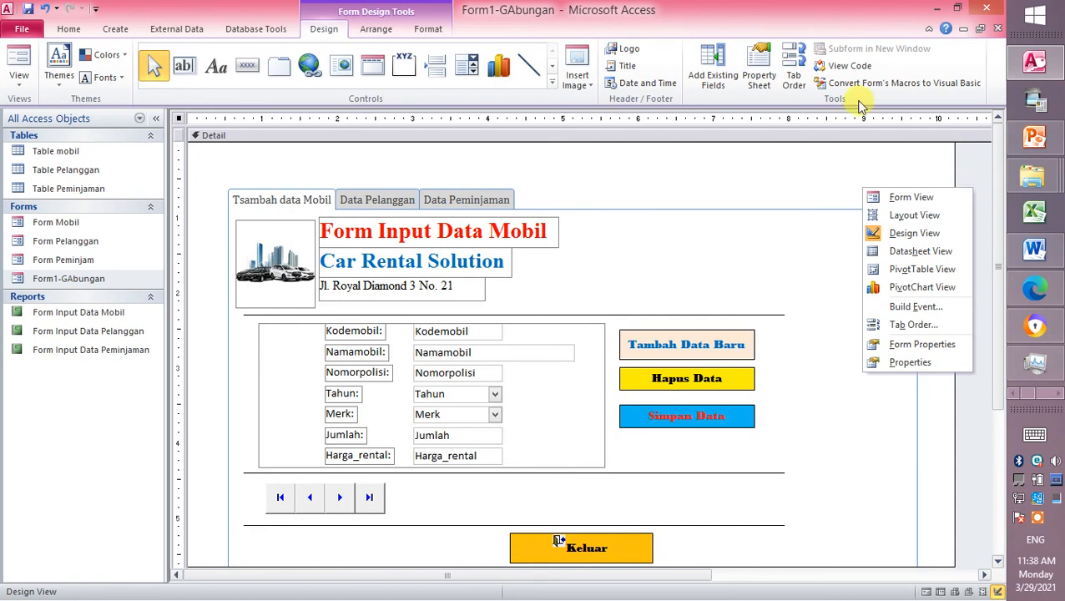
- Show the fields of all tables for adding to the form and expand Table mobil
click(719, 77)
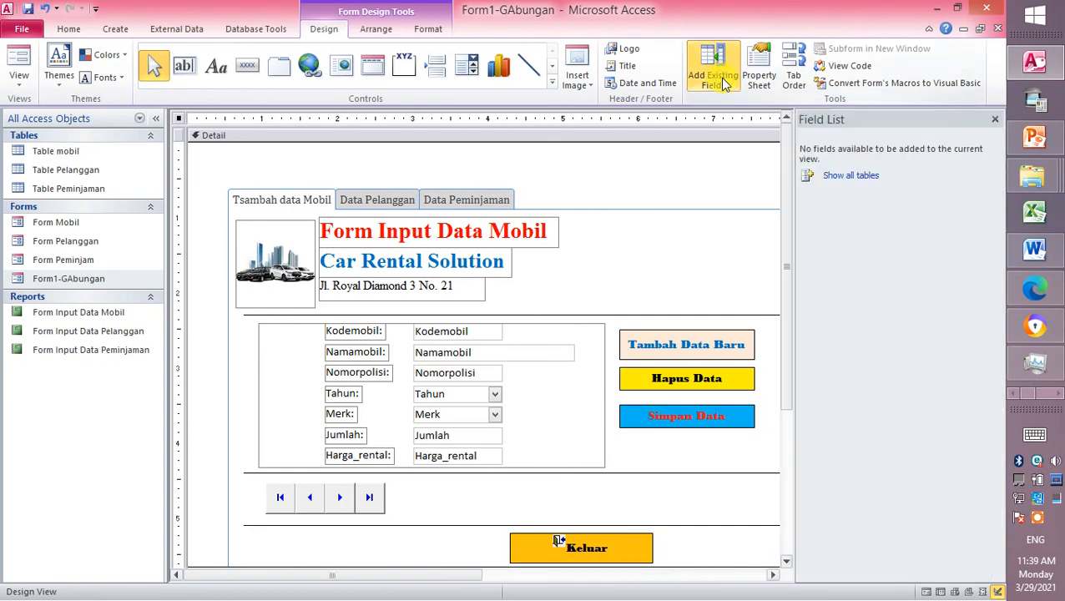
click(852, 176)
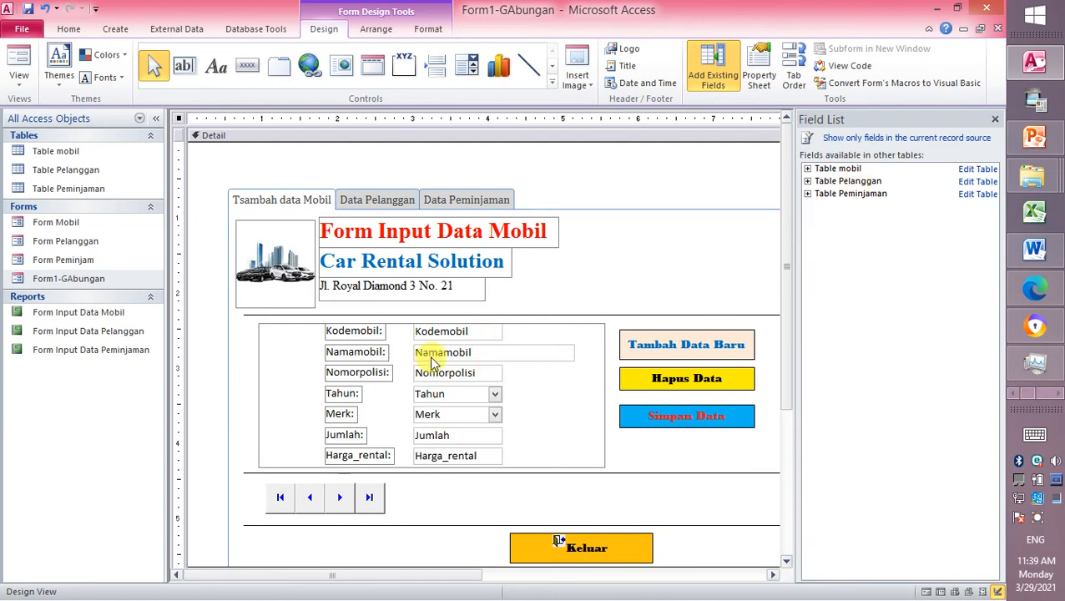
click(829, 170)
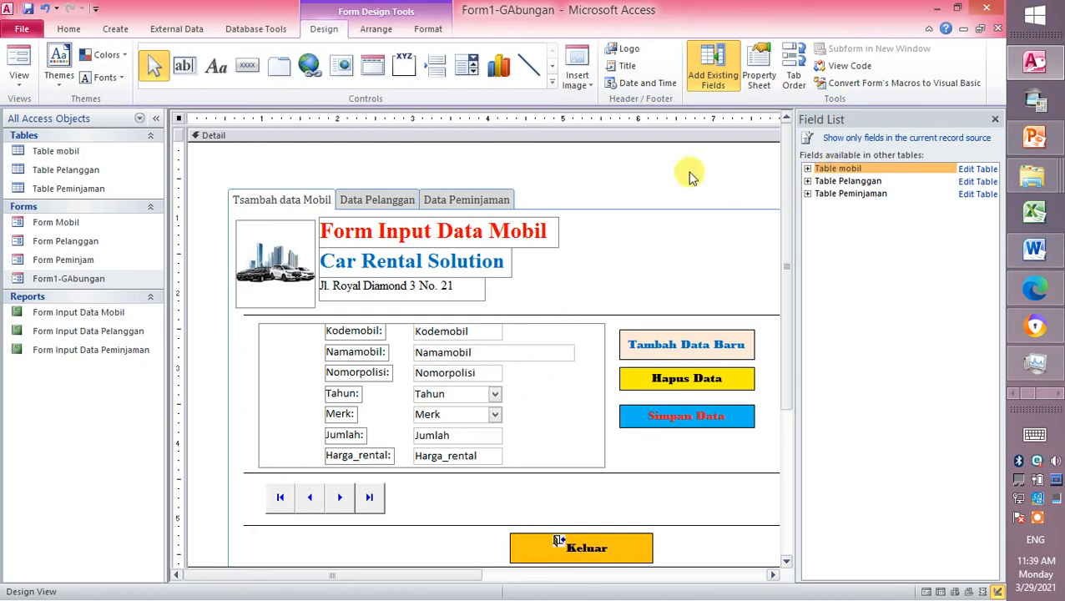
click(808, 169)
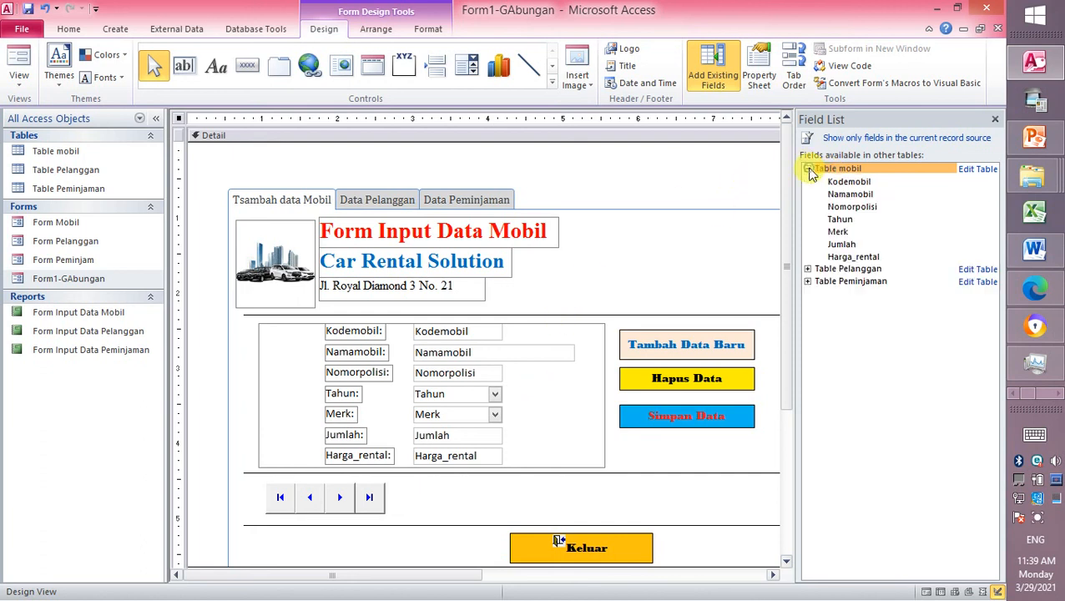
- Delete the pasted car fields and their labels, Kodemobil through Harga_rental, from the Tsambah data Mobil page
click(538, 438)
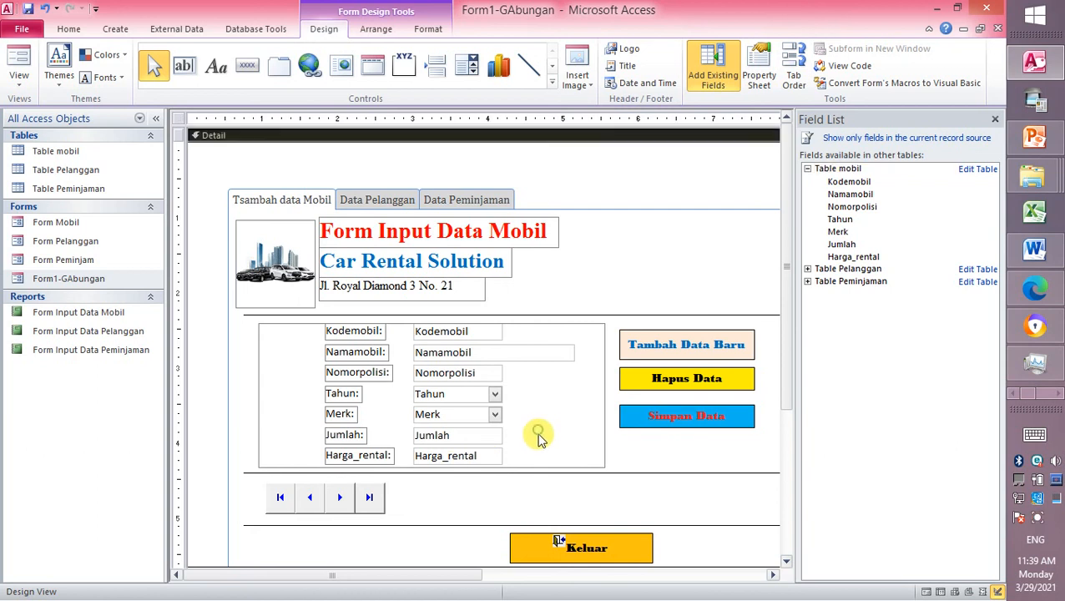
drag(554, 456, 326, 333)
key(Delete)
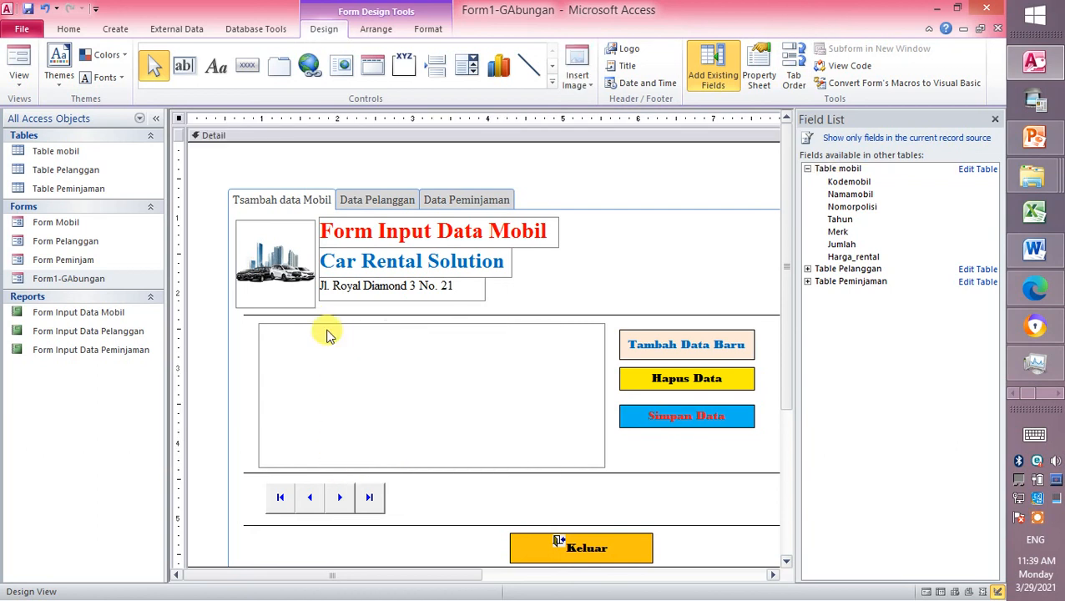
- Add the Kodemobil field from Table mobil, place it inside the frame at its upper edge, and save the form
double_click(851, 182)
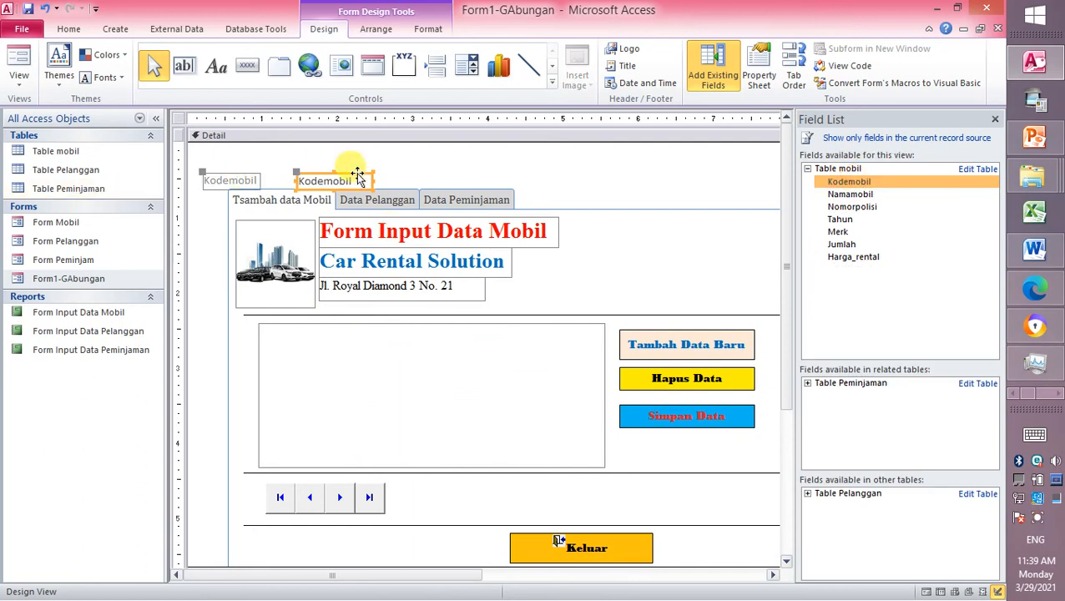
drag(357, 175, 447, 334)
click(375, 388)
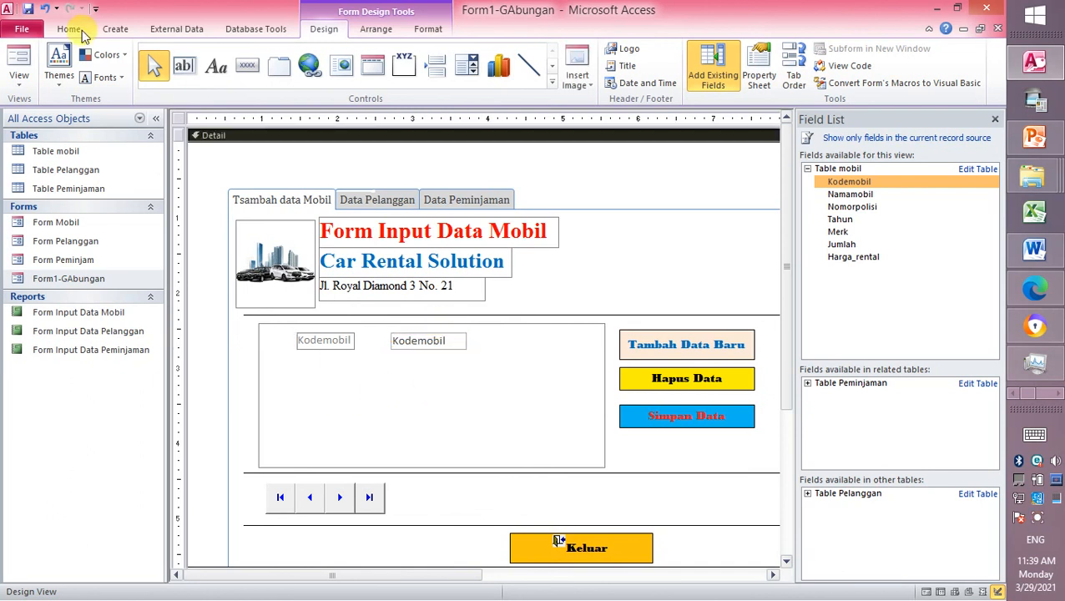
click(31, 14)
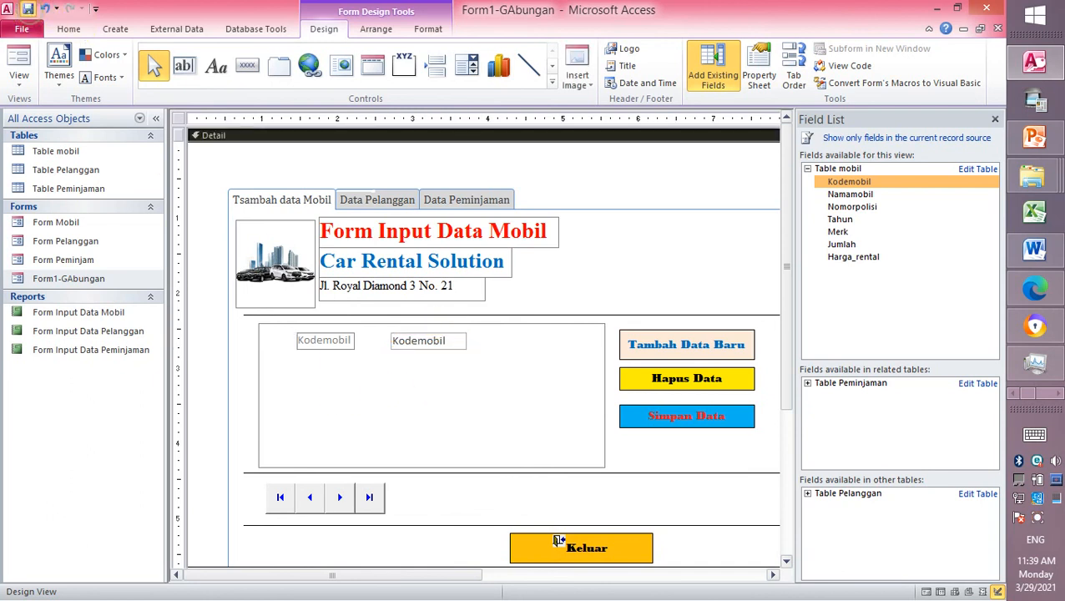
- Shift the frame away from the Kodemobil field and browse to the third record in Form View to test the field
drag(372, 321, 429, 290)
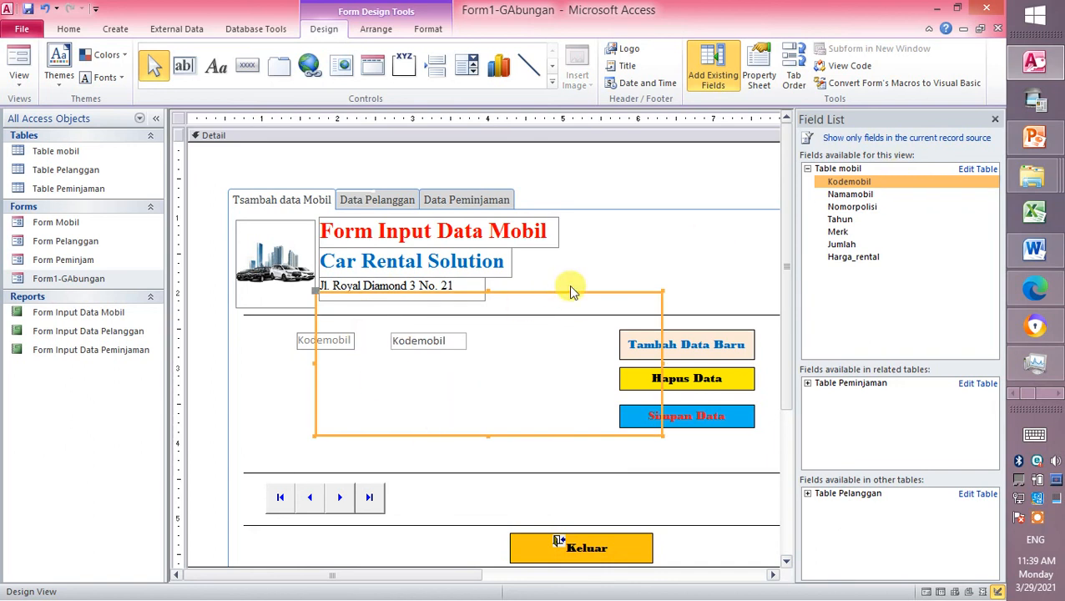
right_click(71, 278)
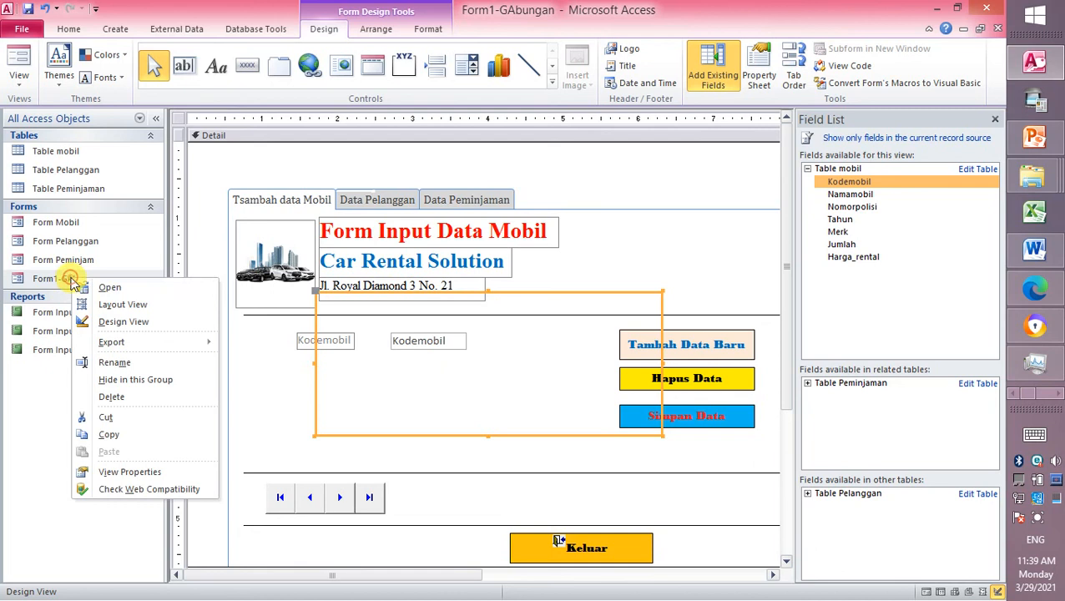
click(126, 289)
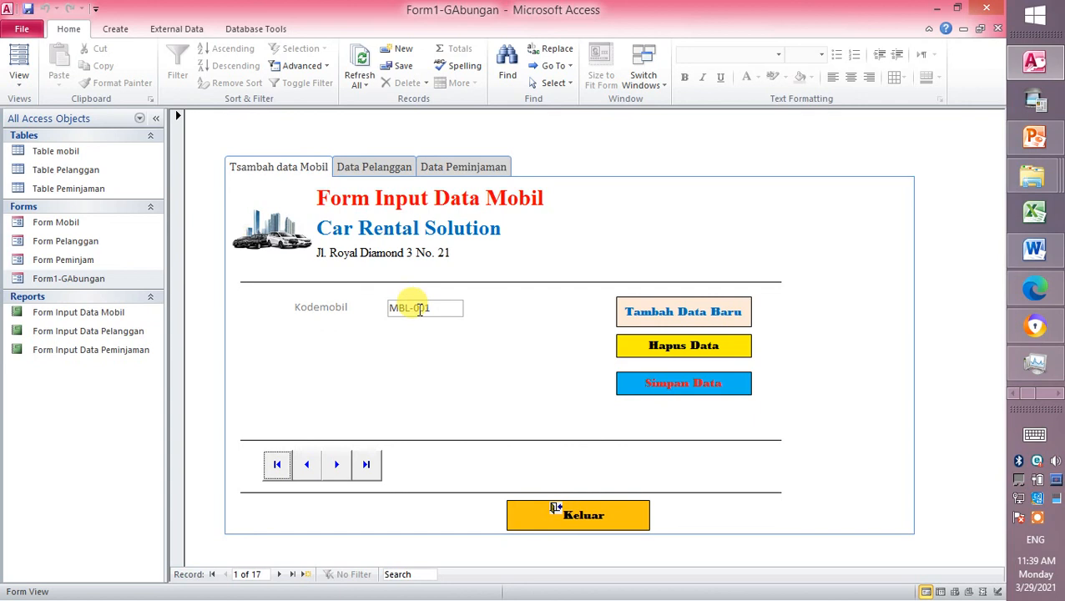
click(336, 464)
click(337, 466)
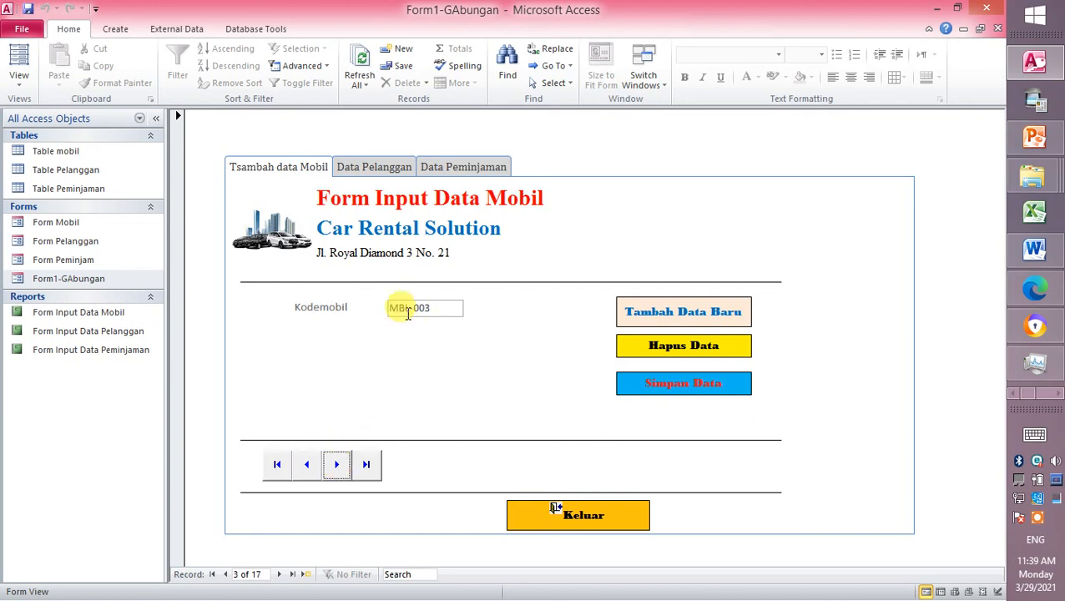
- Exit the form with its design changes saved, reopen Form1-GAbungan in Design View, and delete the empty frame
click(609, 512)
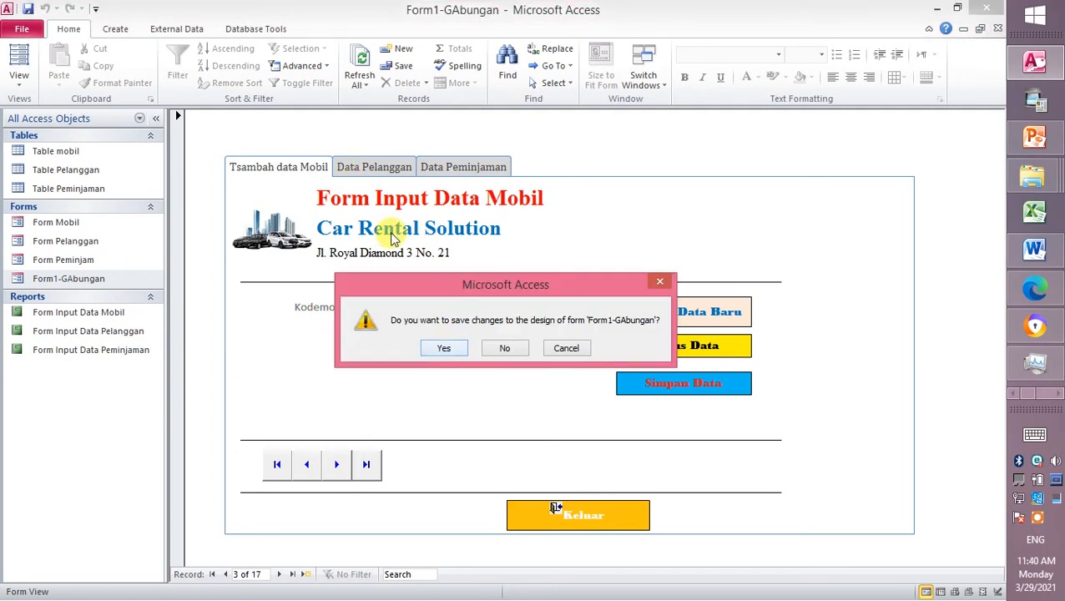
click(443, 349)
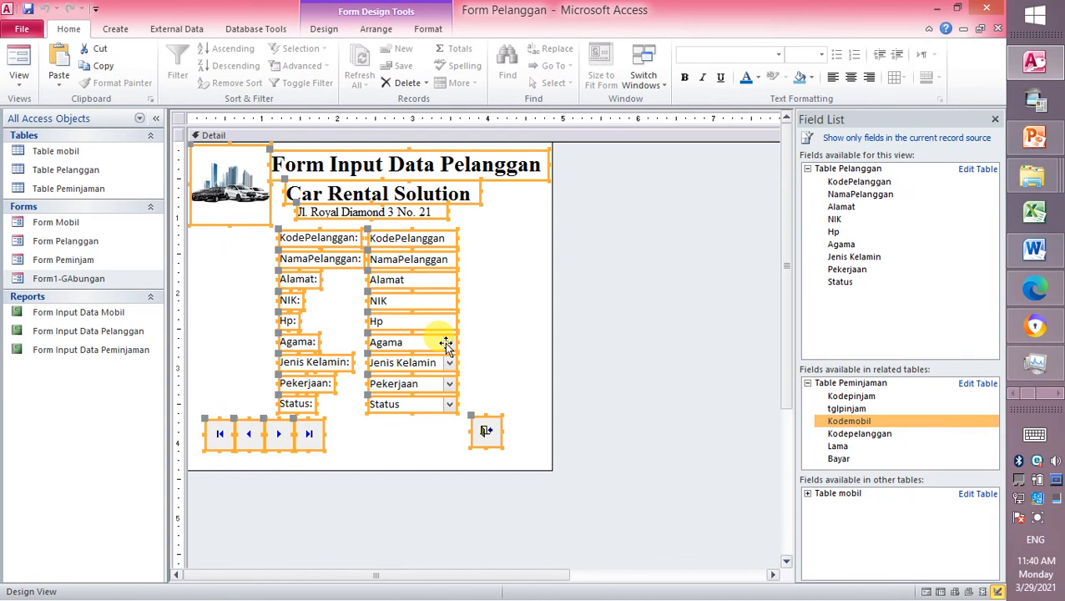
right_click(97, 277)
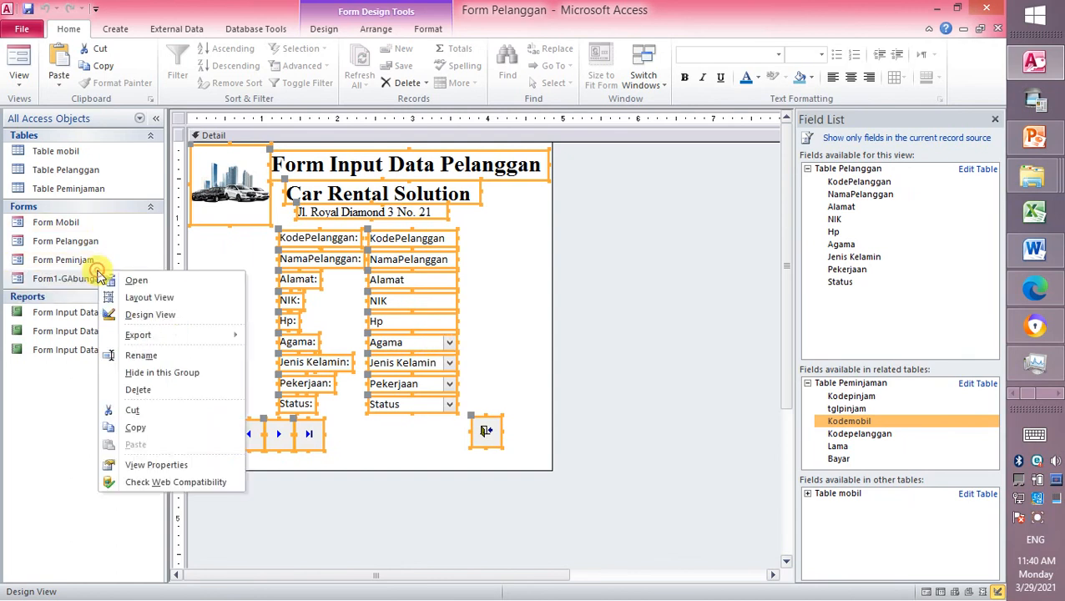
click(162, 320)
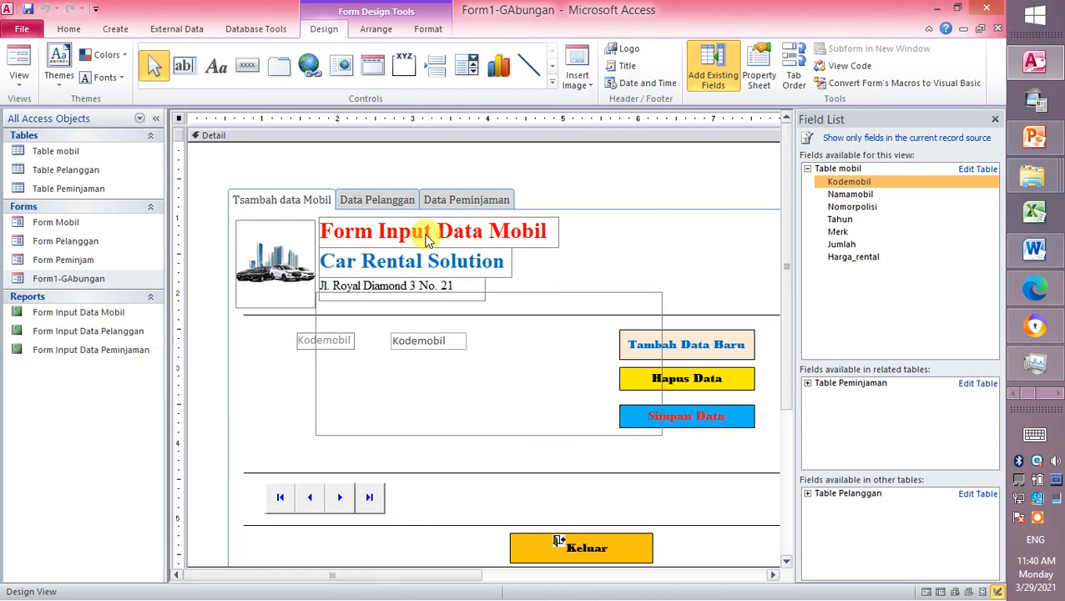
click(315, 372)
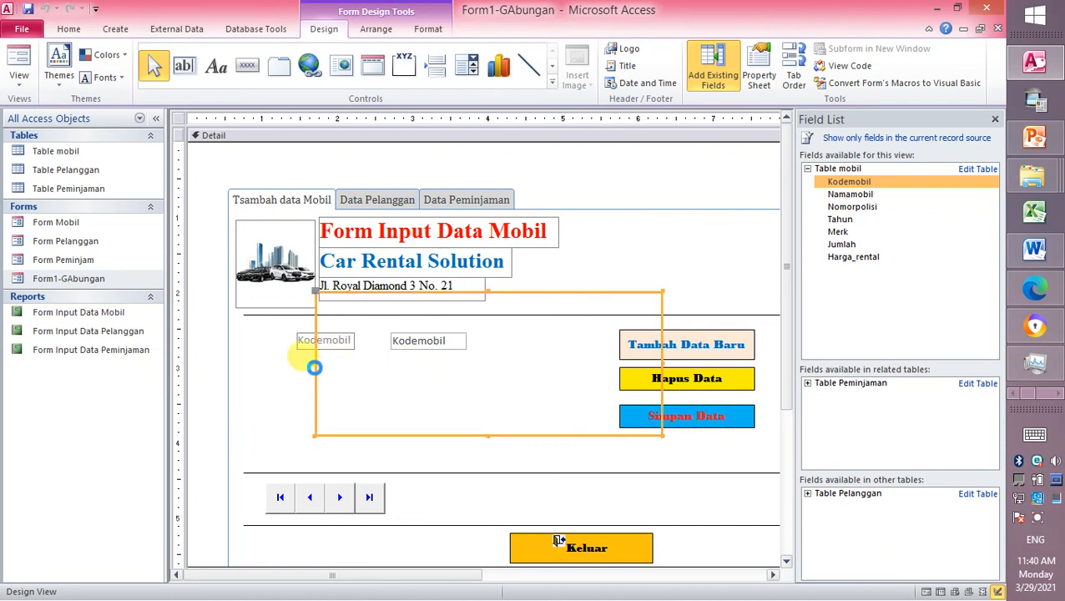
key(Delete)
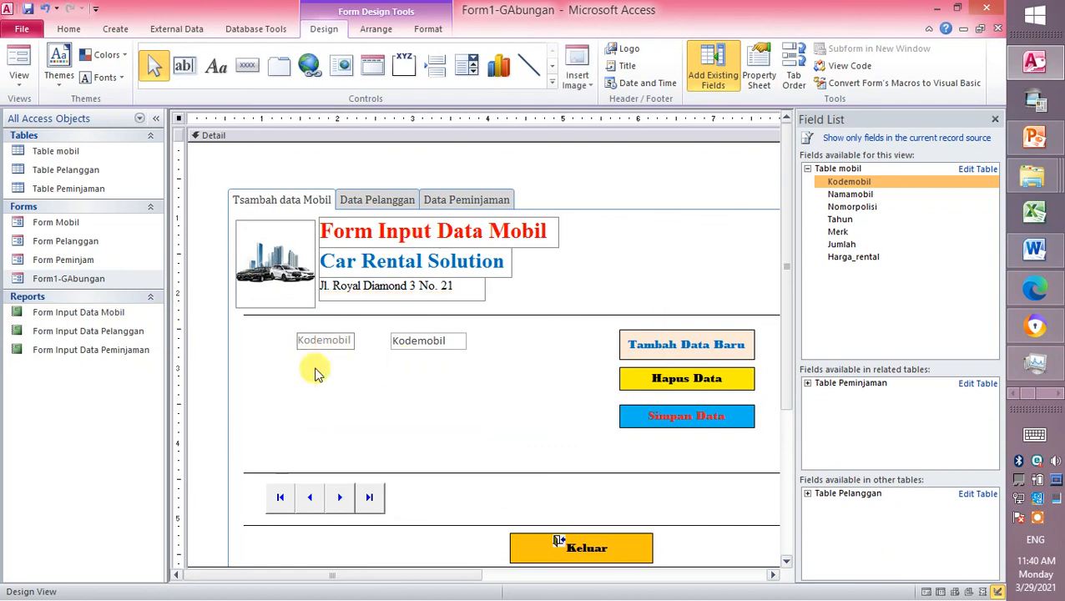
- Add the Namamobil, Nomorpolisi, Tahun and Merk fields from Table mobil in a column below Kodemobil
click(865, 188)
drag(865, 188, 408, 349)
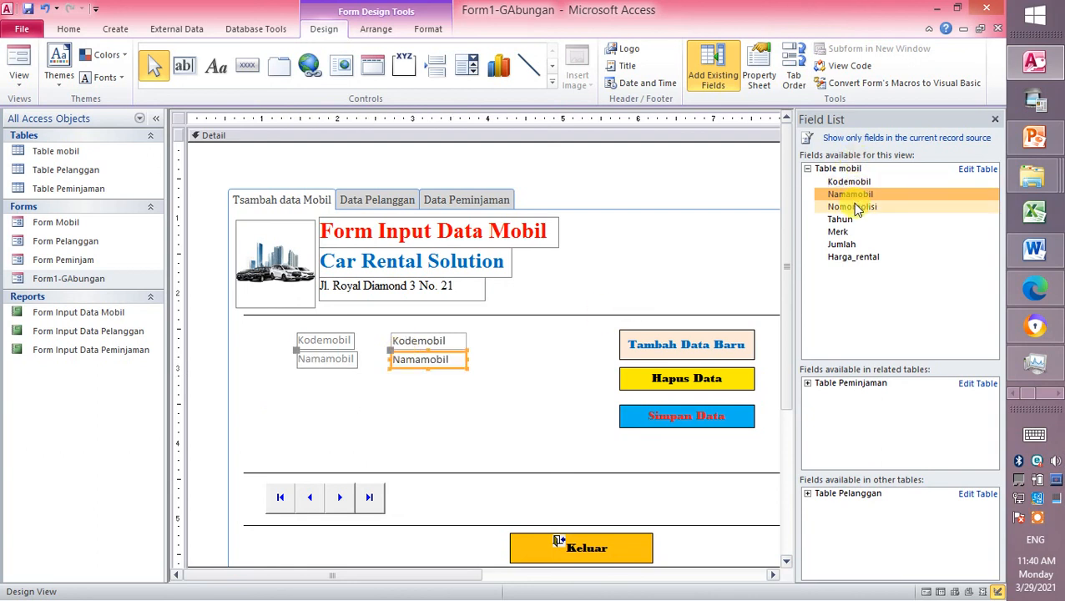
drag(855, 209, 628, 318)
drag(393, 384, 392, 386)
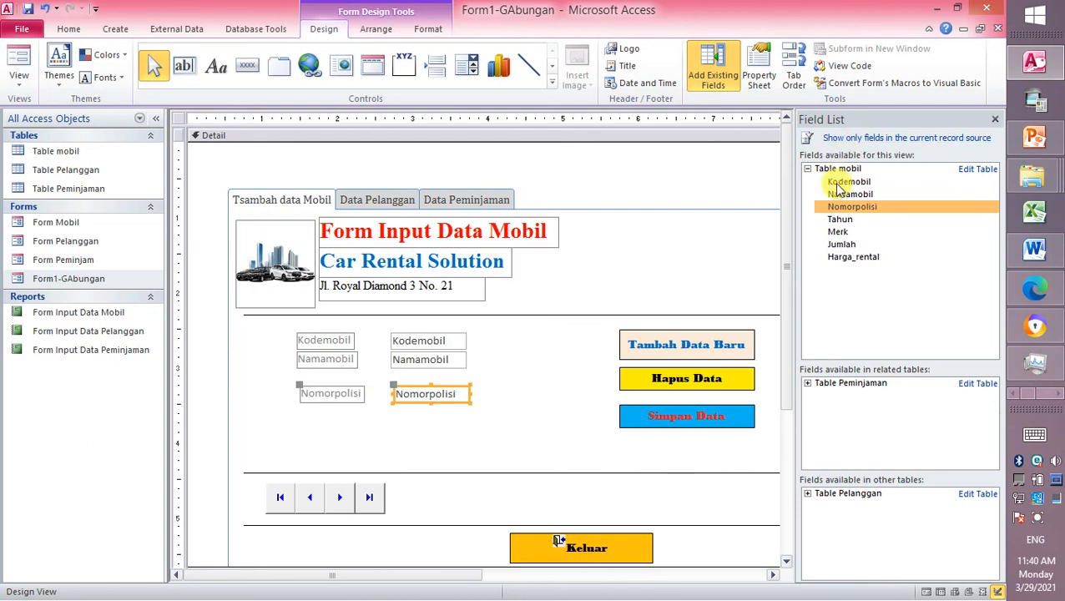
drag(838, 215, 573, 349)
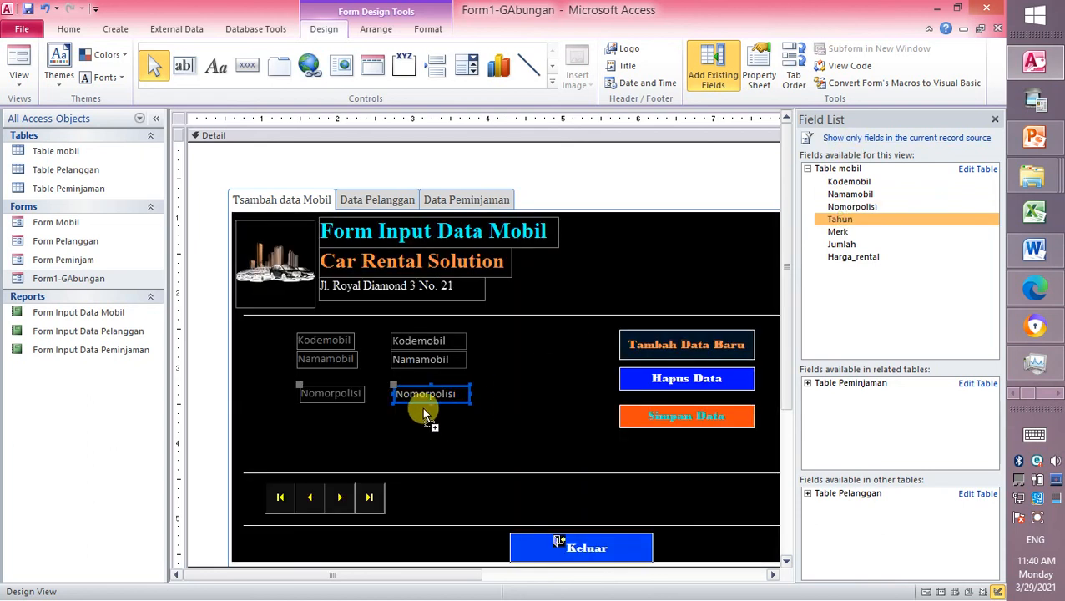
mouse_move(399, 420)
mouse_down()
mouse_move(390, 401)
mouse_move(392, 409)
mouse_up()
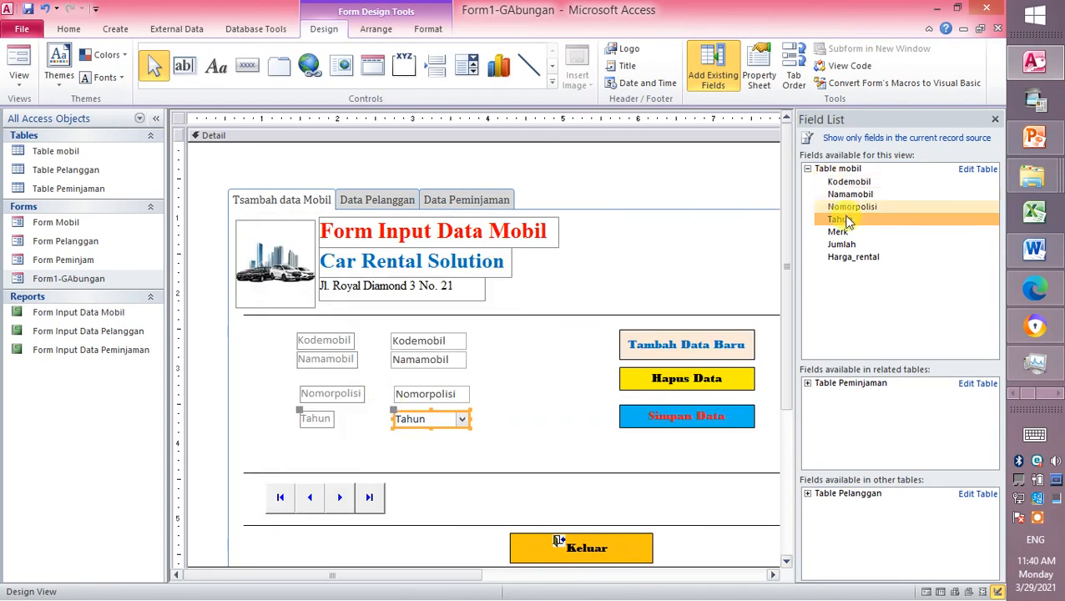
mouse_move(841, 229)
mouse_down()
mouse_move(423, 485)
mouse_move(389, 440)
mouse_up()
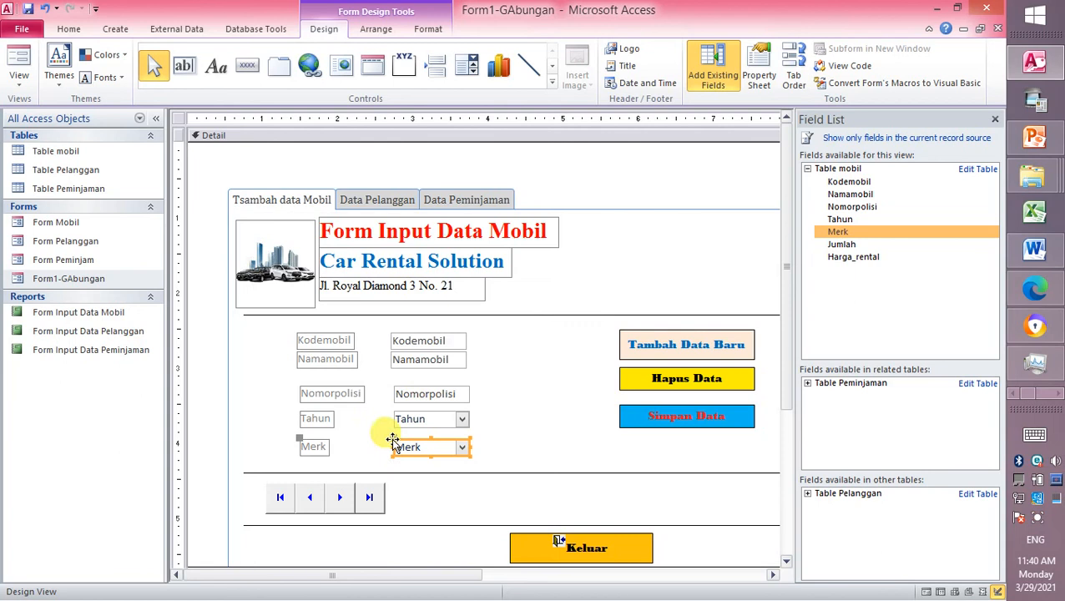
click(491, 444)
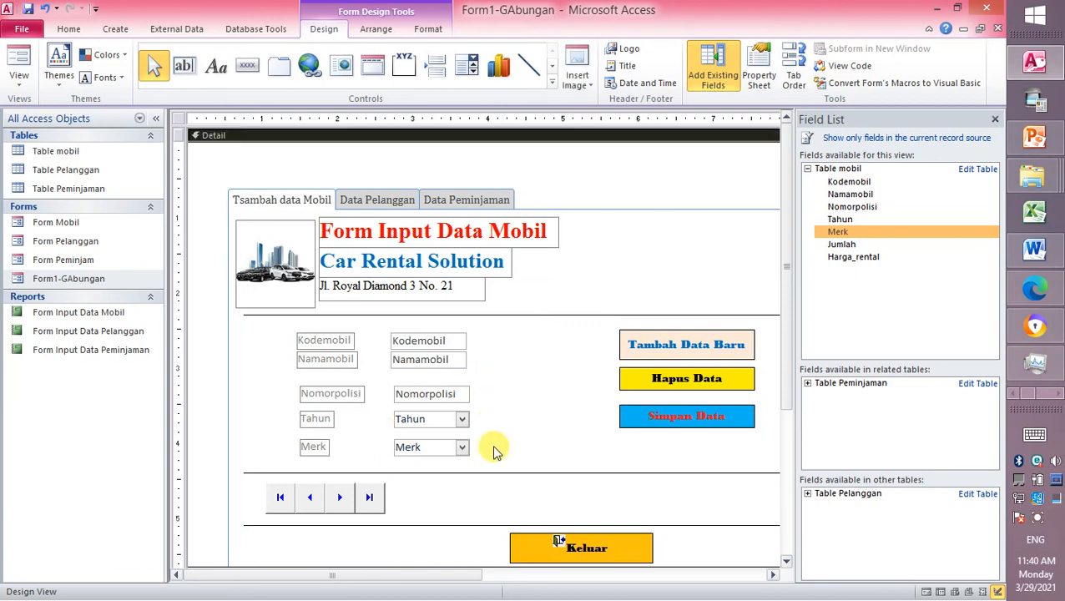
- Align the Nomorpolisi, Tahun and Merk fields with the fields above and add the Jumlah field below Merk
drag(493, 462, 315, 382)
click(508, 400)
drag(840, 244, 389, 452)
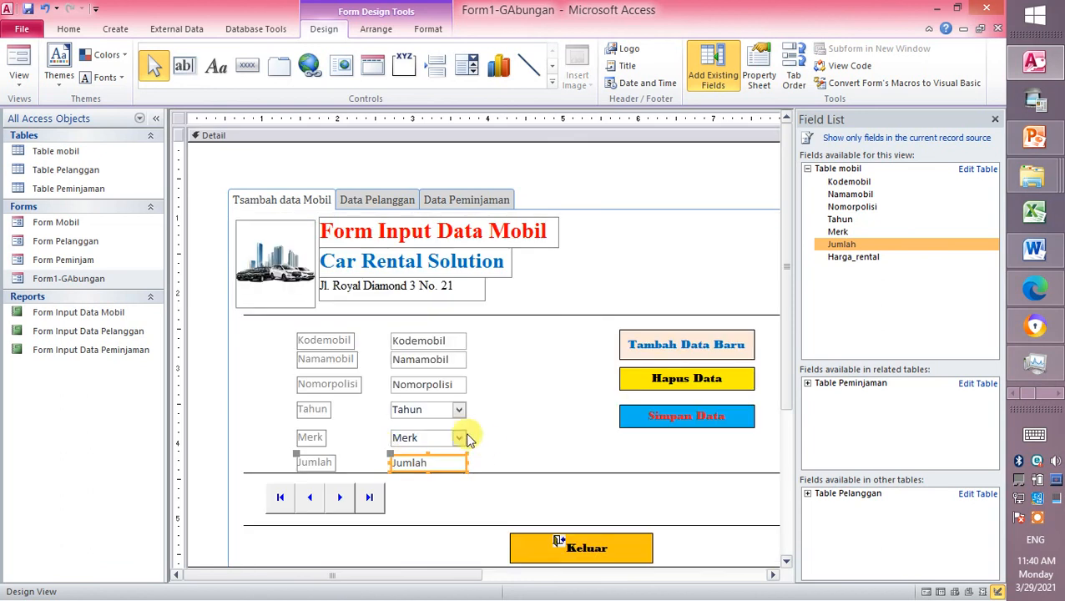
- Move the Tahun, Merk and Jumlah fields with their labels up to close the gaps and make room below Jumlah
drag(491, 460, 313, 466)
click(282, 458)
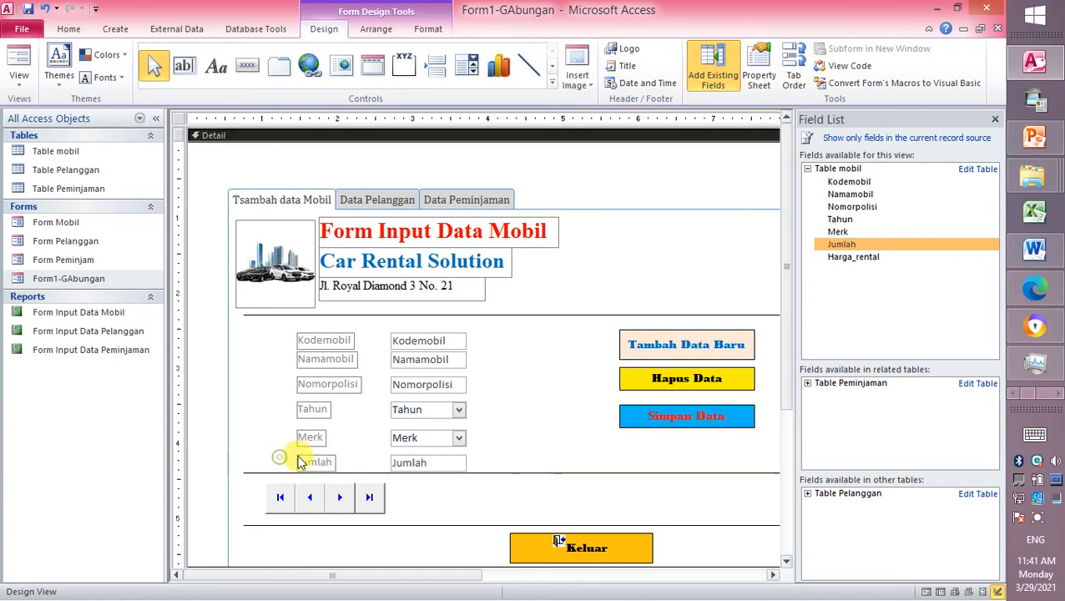
click(305, 460)
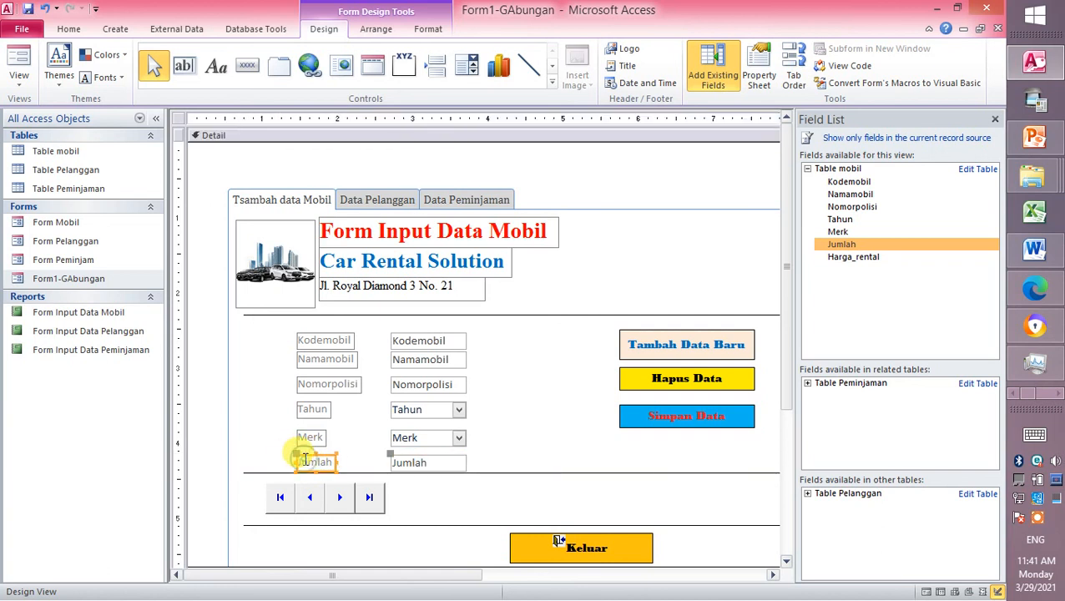
shift+click(427, 465)
drag(428, 464, 427, 455)
click(491, 451)
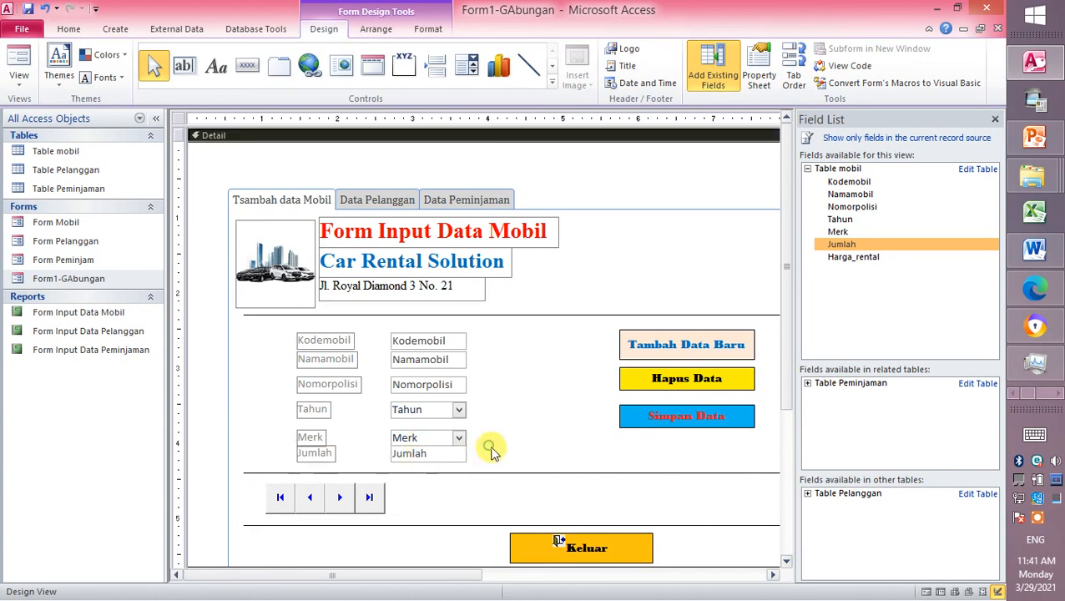
drag(494, 458, 344, 444)
drag(315, 440, 317, 425)
drag(515, 448, 312, 404)
click(516, 409)
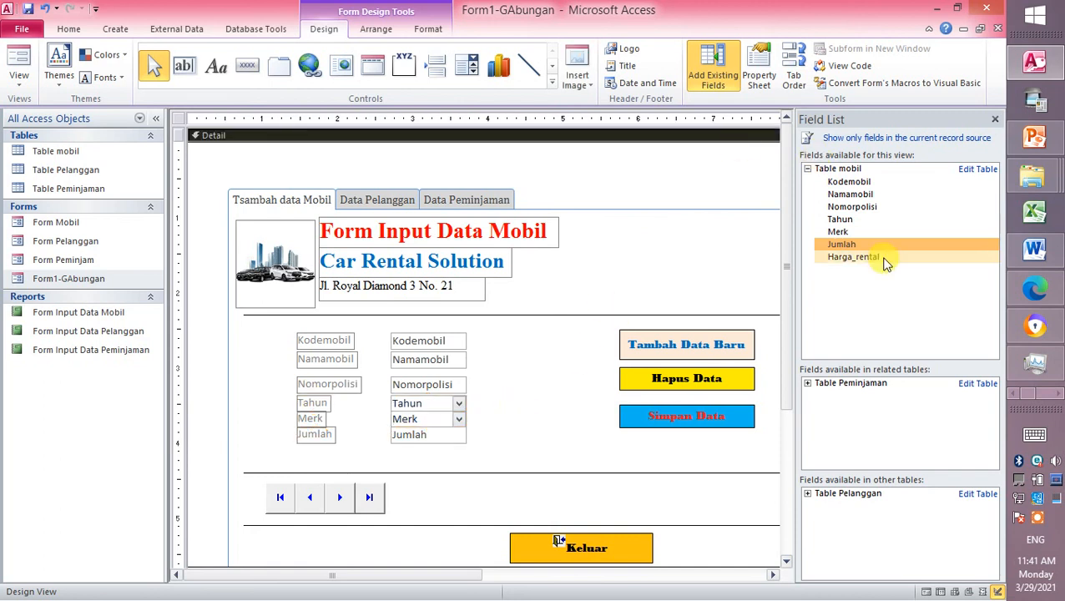
- Add the Harga_rental field from Table mobil below Jumlah and show the saved form in Form View
drag(875, 259, 386, 445)
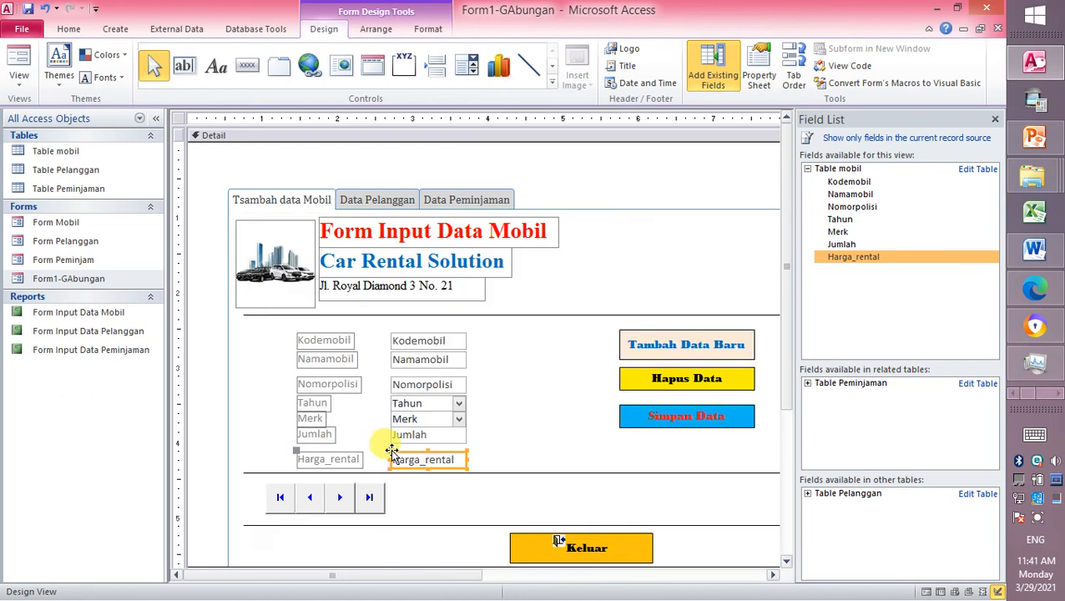
click(544, 394)
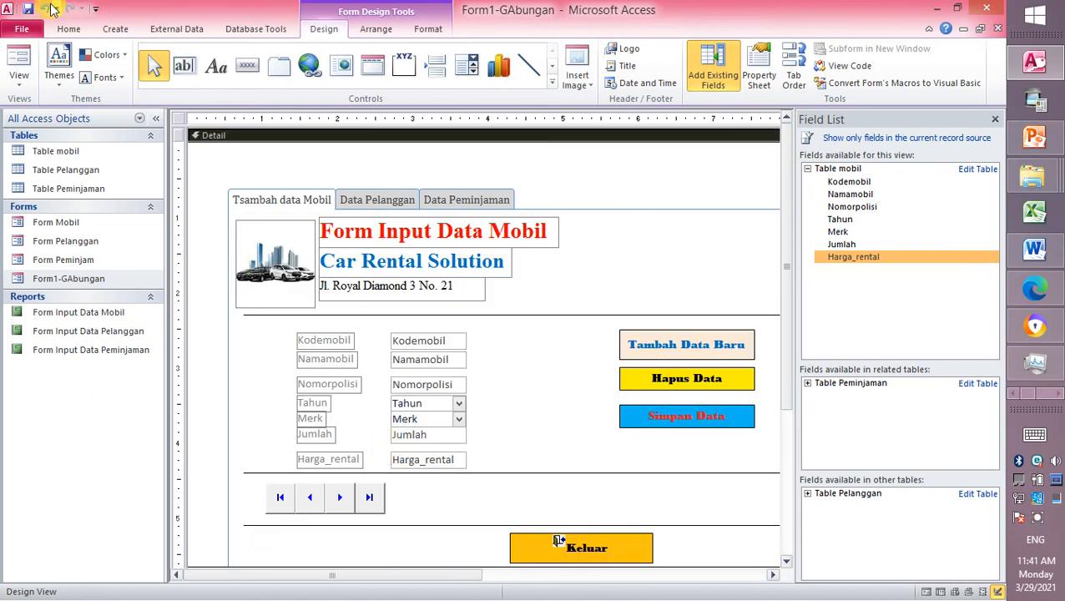
click(19, 81)
click(56, 110)
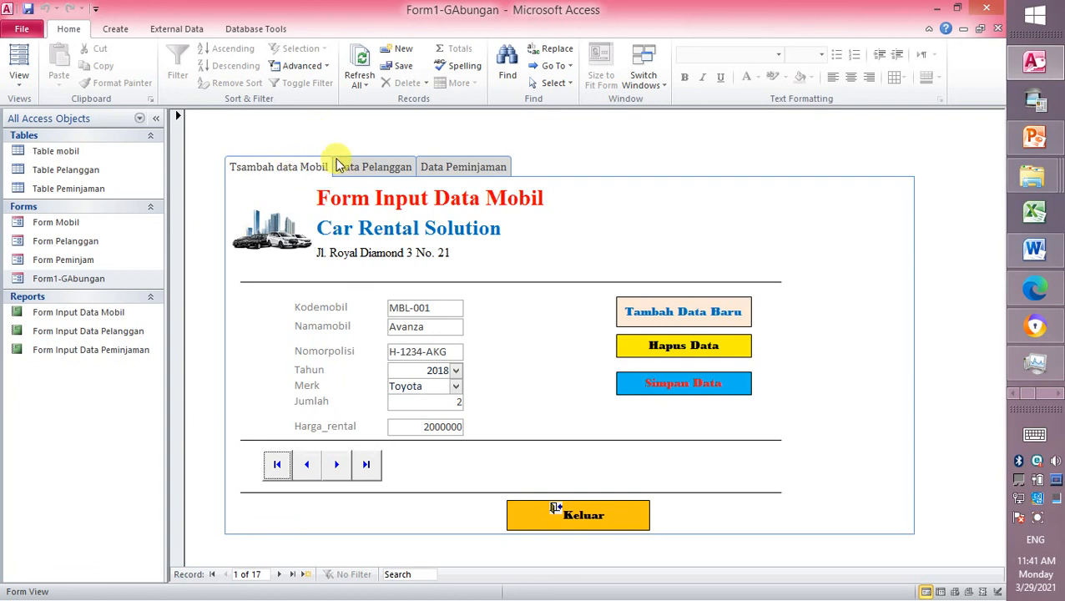
- Check the fields on the Data Pelanggan and Data Peminjaman pages and return to the Tsambah data Mobil page
click(373, 167)
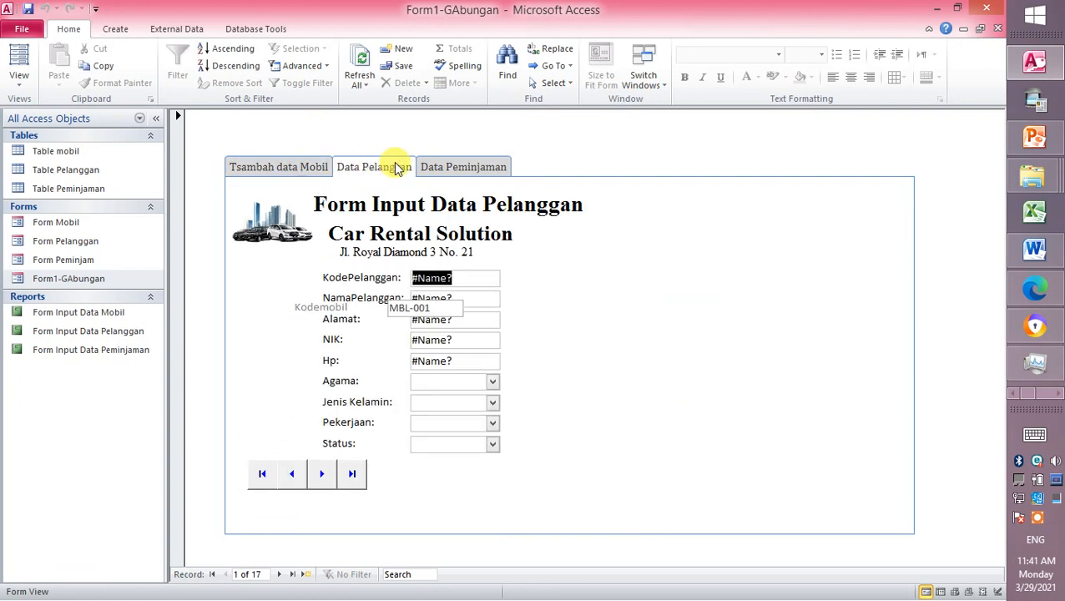
click(475, 168)
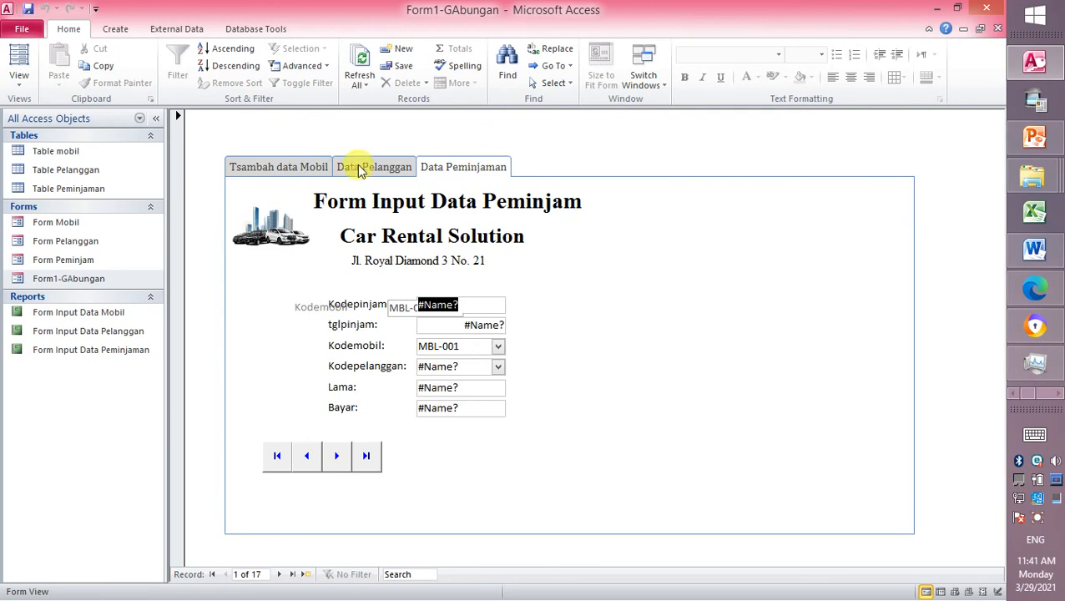
click(310, 167)
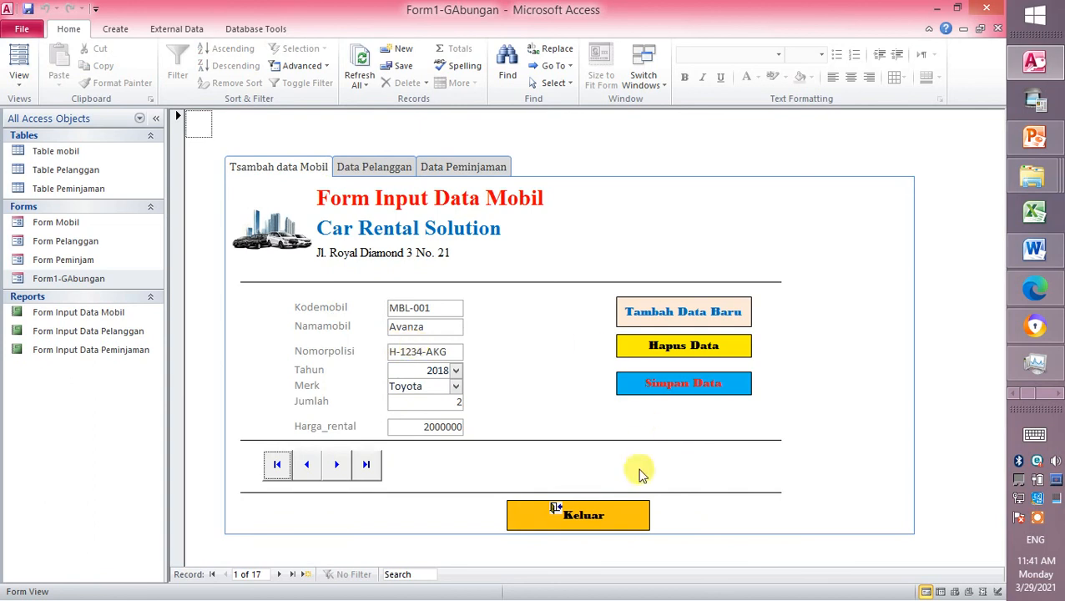
- Exit the form and reopen Form1-GAbungan in Design View on the Data Pelanggan page
click(607, 511)
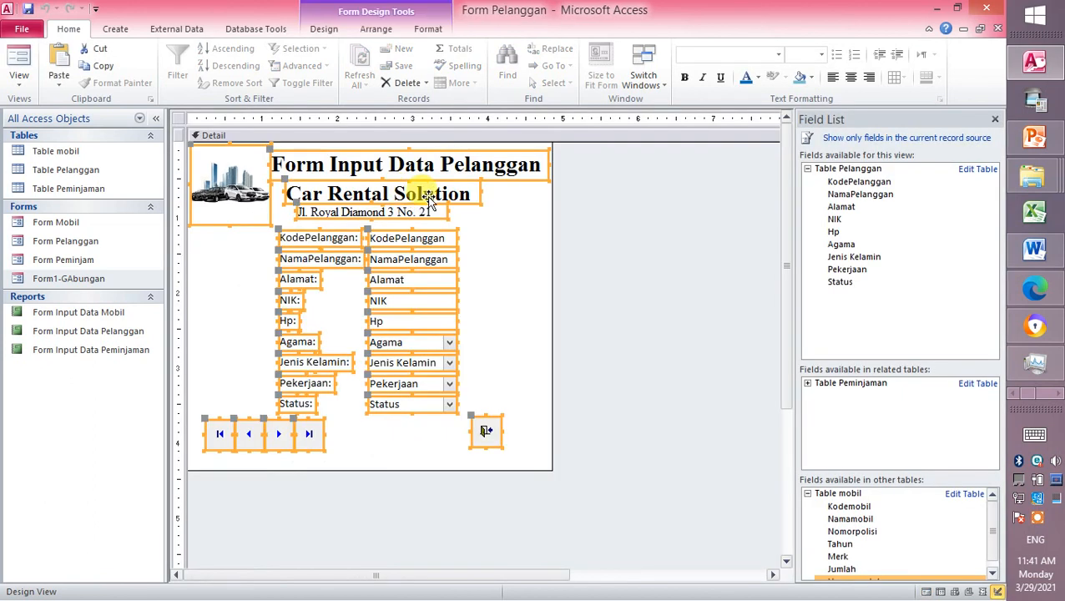
right_click(124, 279)
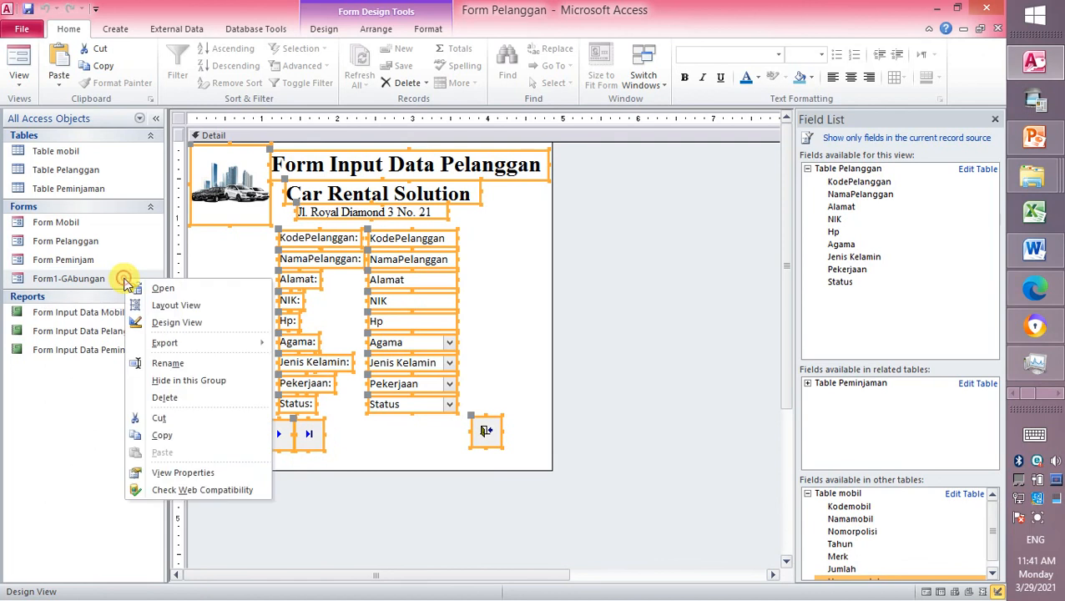
click(213, 324)
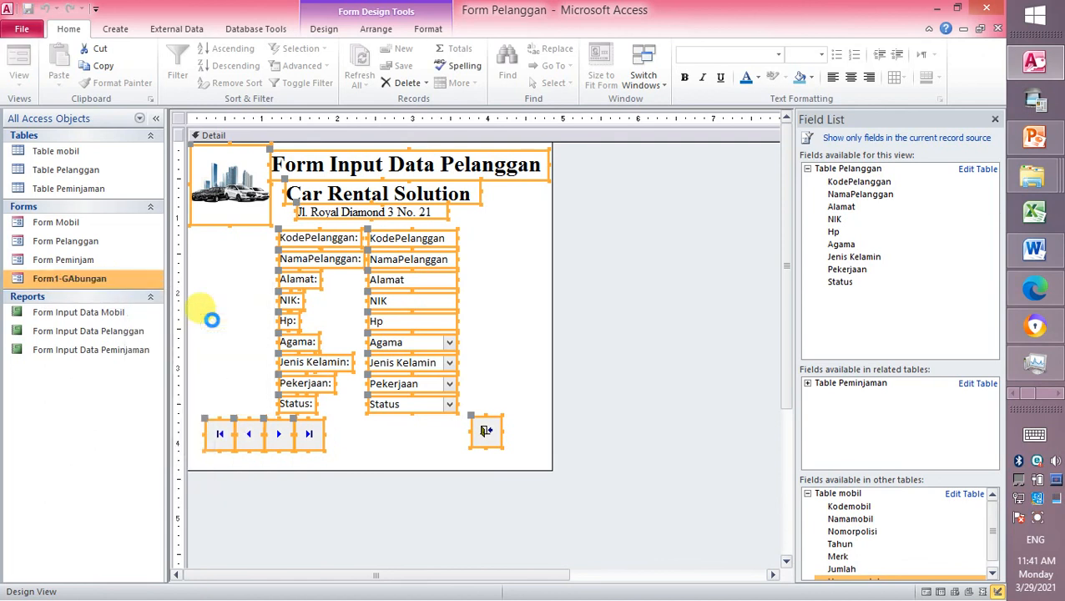
click(395, 208)
click(396, 208)
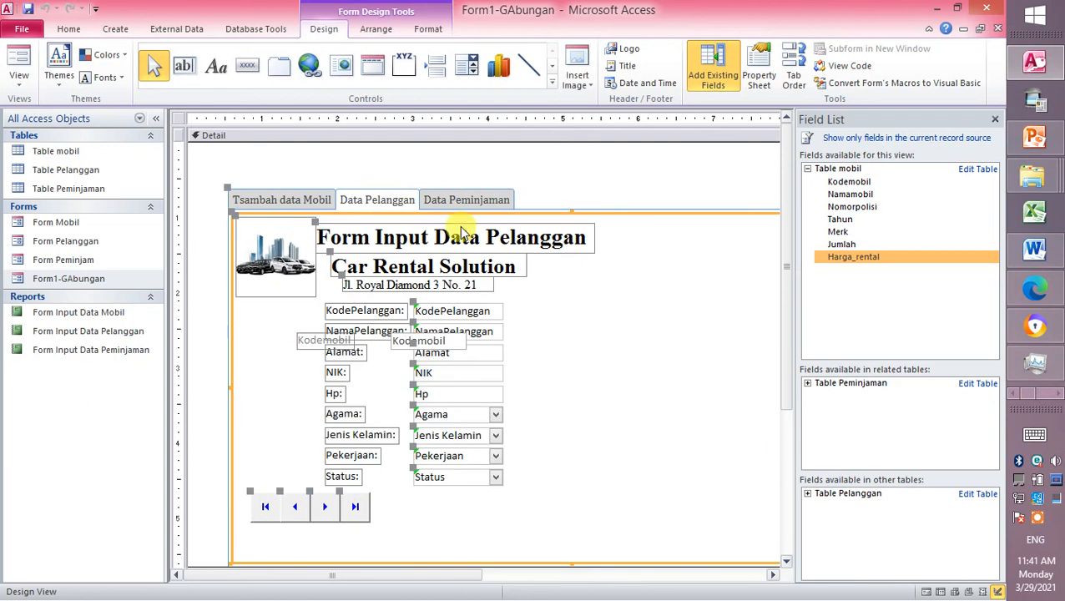
- Delete the stray Kodemobil label and text box overlapping the customer fields on the Data Pelanggan page
click(302, 338)
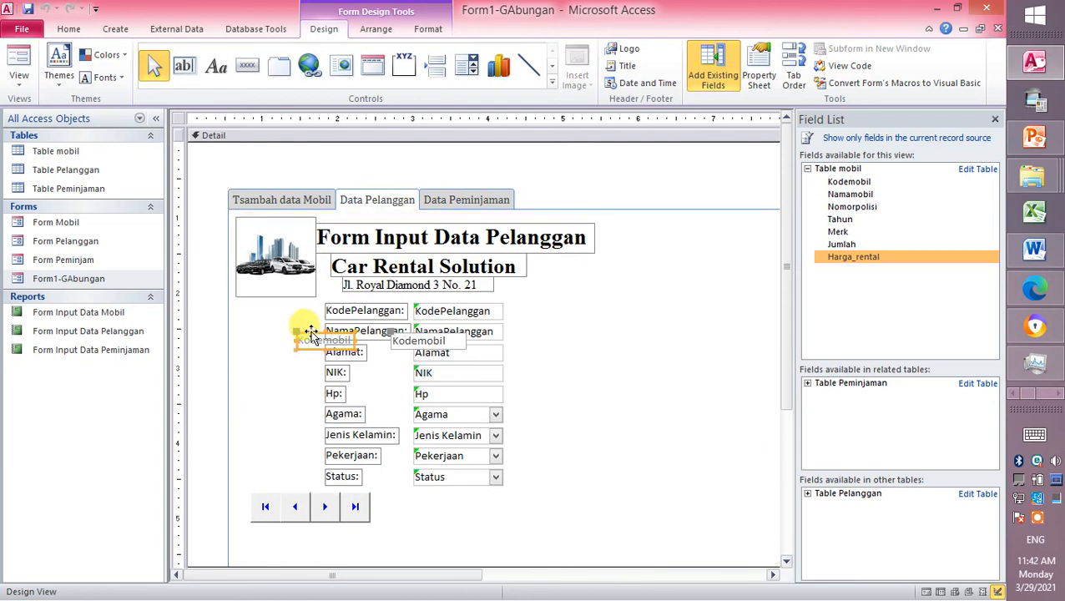
key(Delete)
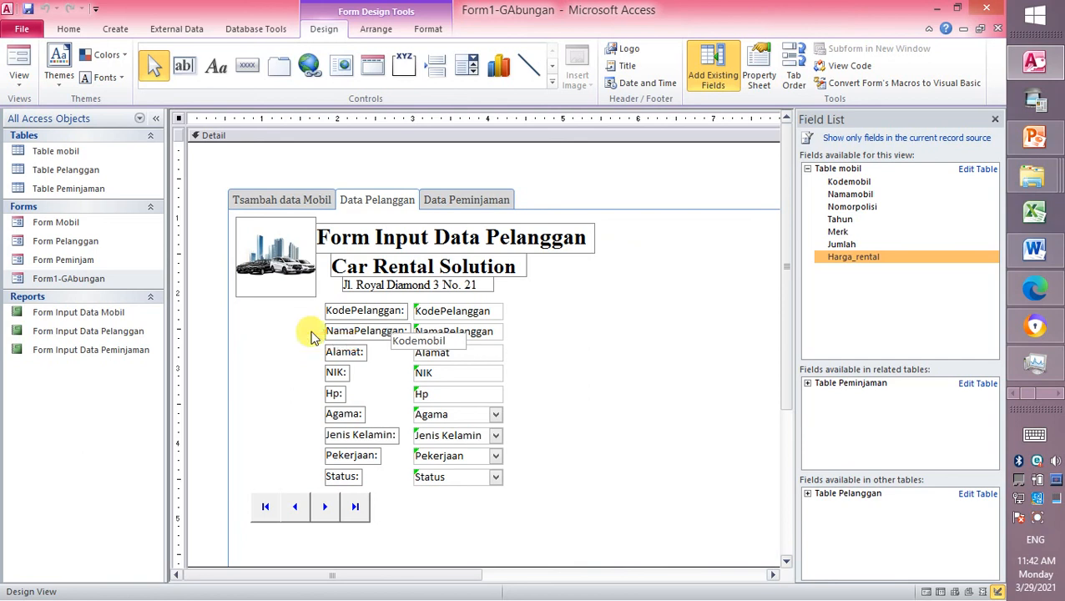
click(409, 337)
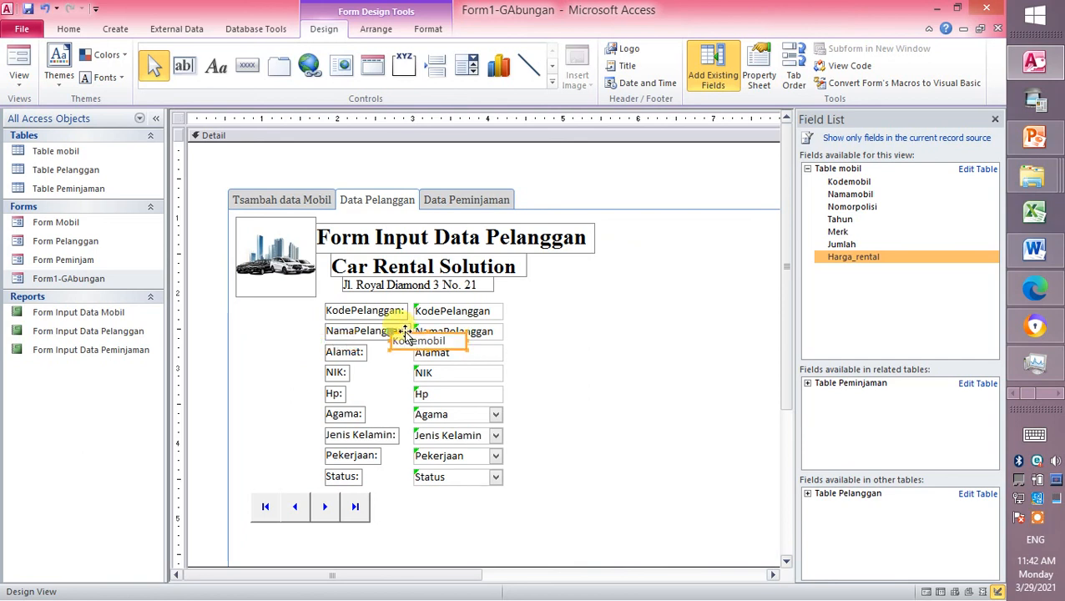
key(Delete)
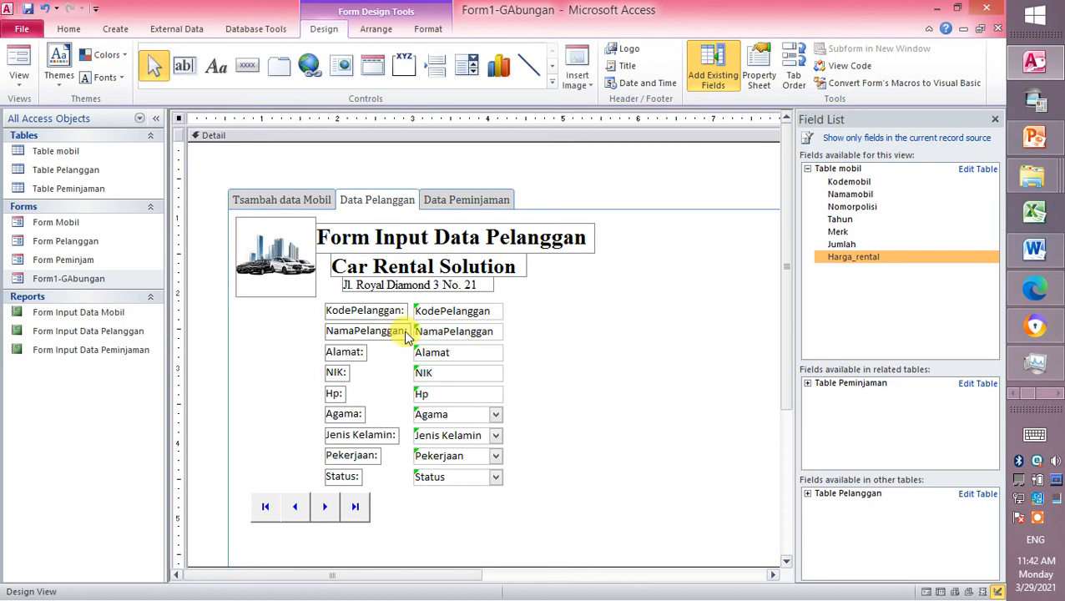
- Check the Data Peminjaman page of Form1-GAbungan for stray controls in the design and show the form in Form View
click(480, 204)
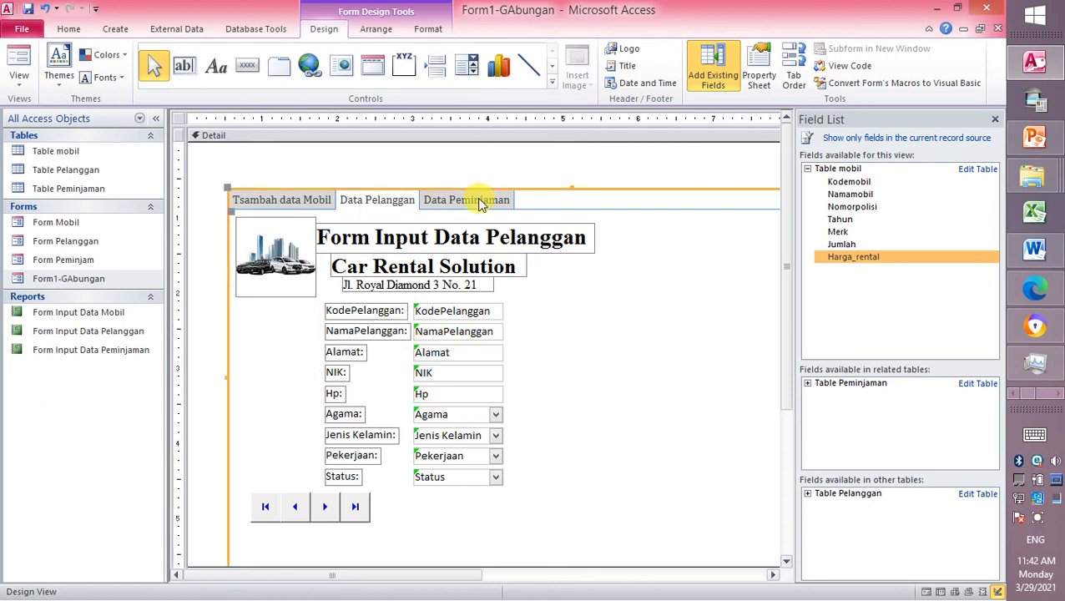
click(474, 208)
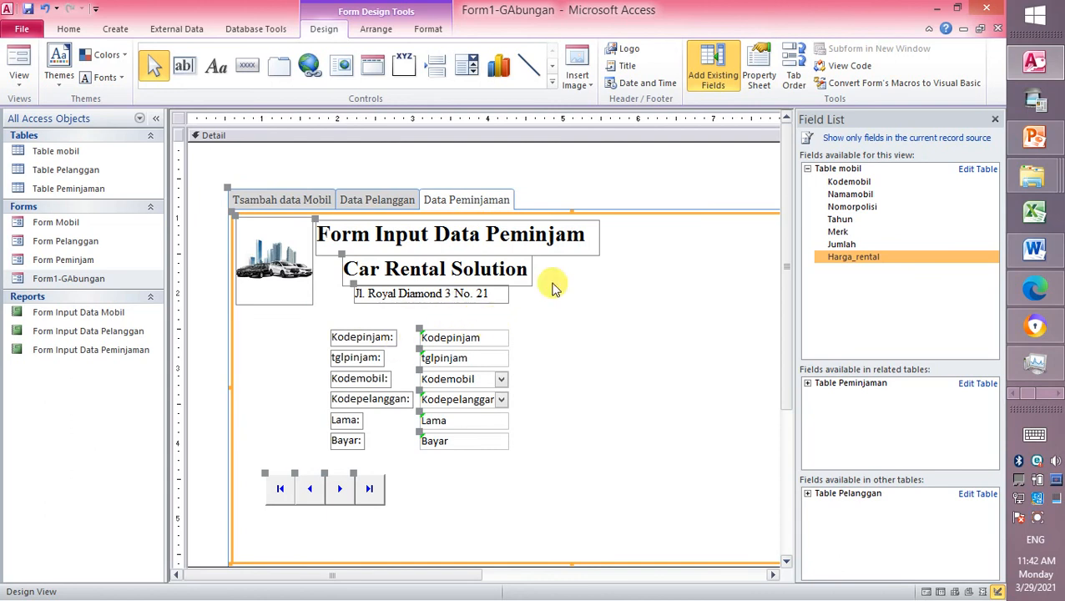
click(608, 330)
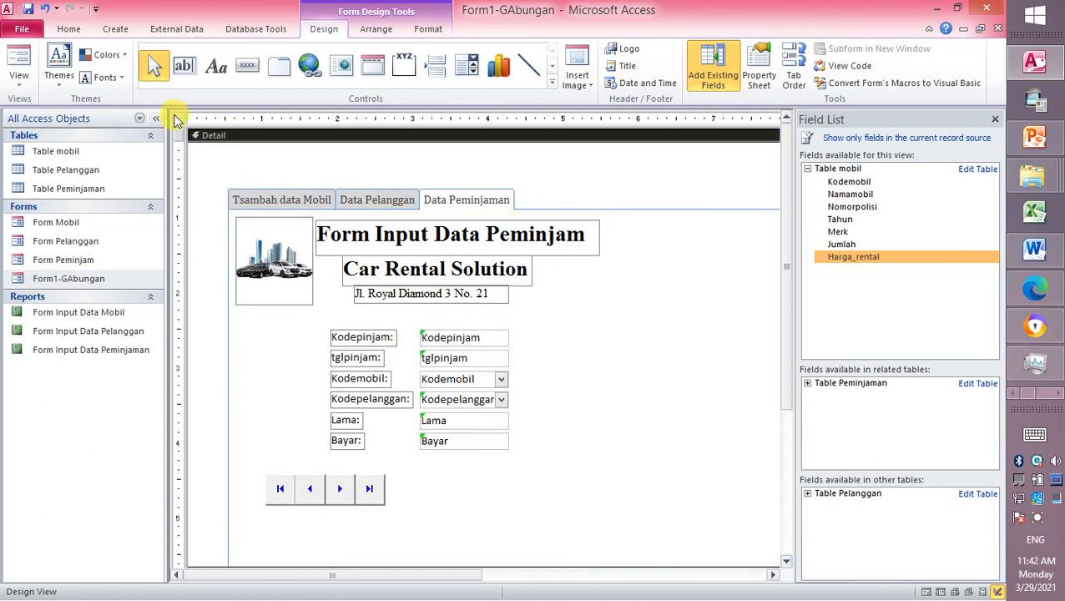
click(20, 80)
click(72, 107)
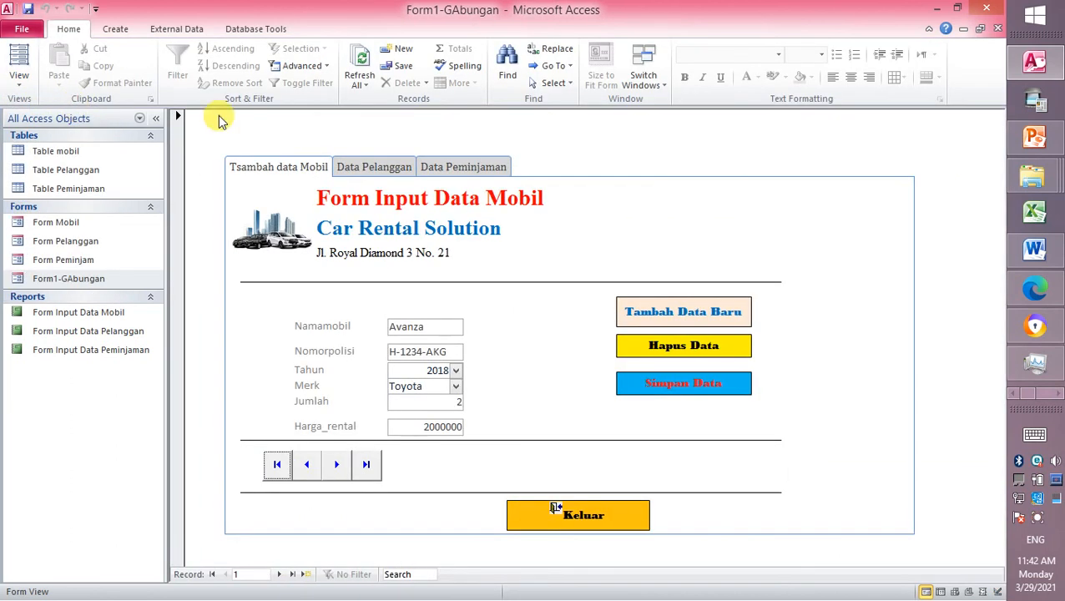
- Look through the Data Pelanggan and Data Peminjaman pages, and exit the form from Tsambah data Mobil, saving its design changes
click(370, 167)
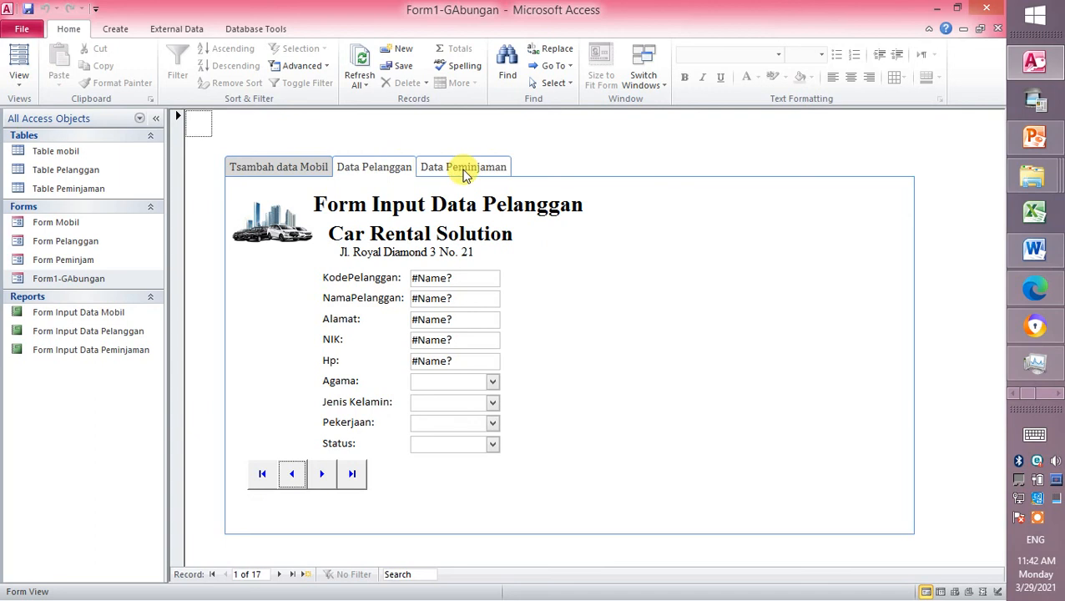
click(465, 170)
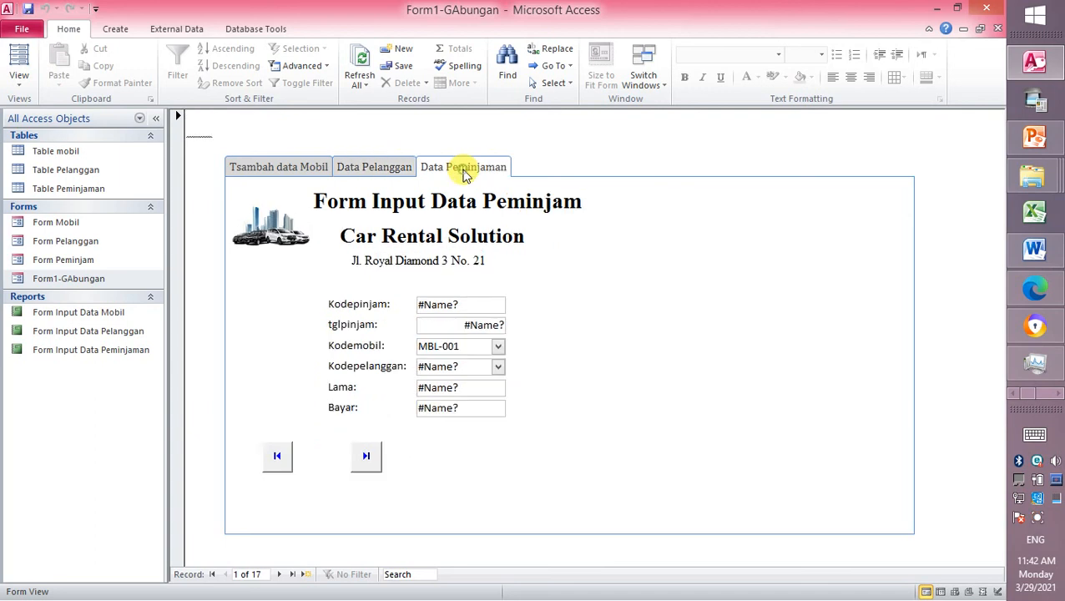
click(300, 171)
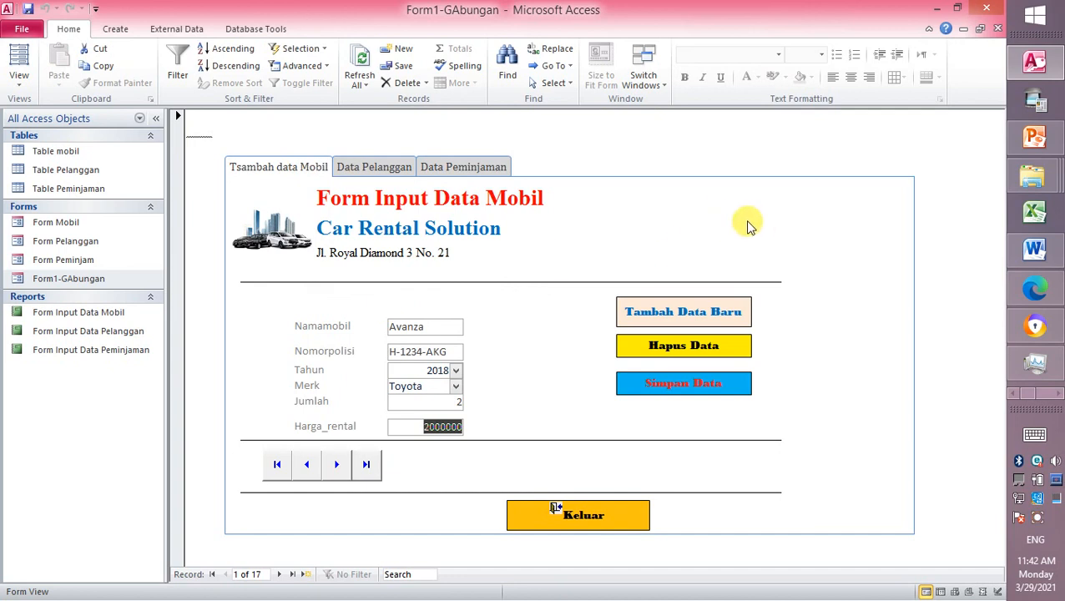
click(623, 519)
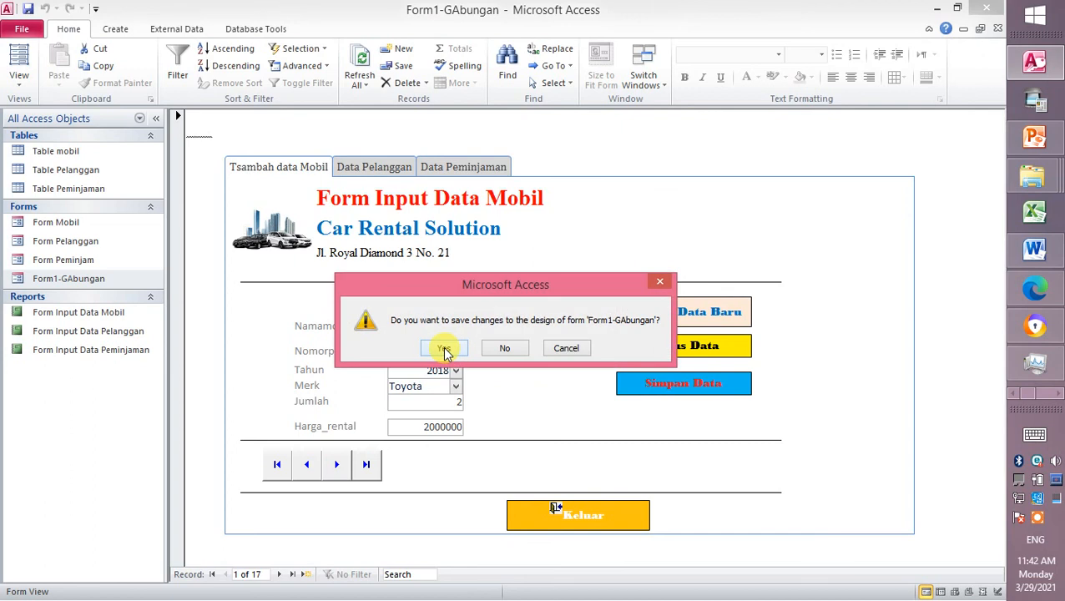
click(444, 349)
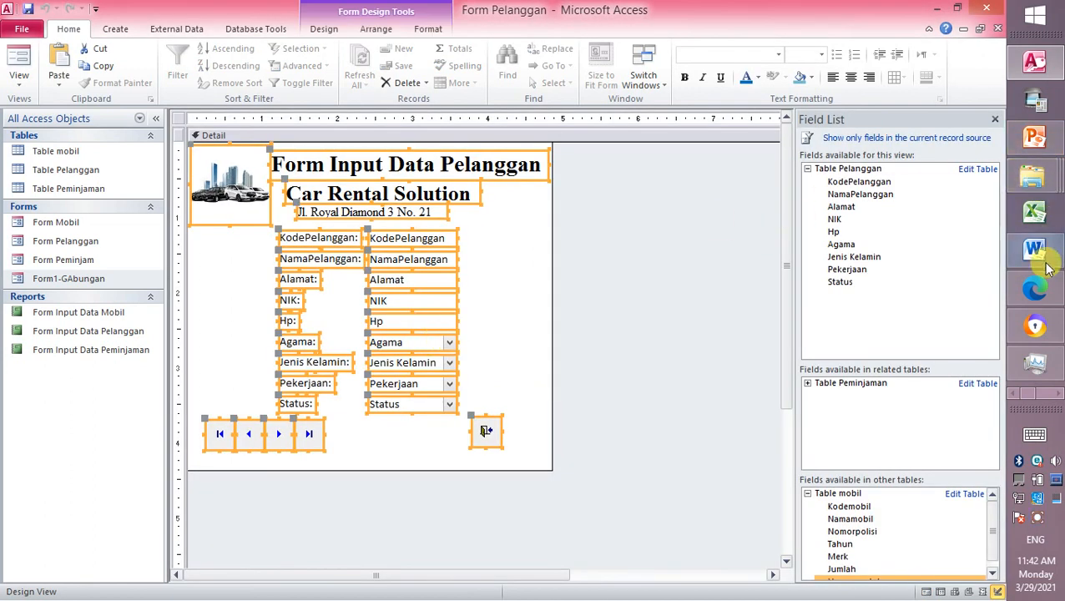
- Switch to Microsoft Edge and read the Tugasku assignment "[5] 30-3-2021 19:00 - Pembuatan Form - Lanjut" under PRAK. SBD SORE - 2021
click(1049, 327)
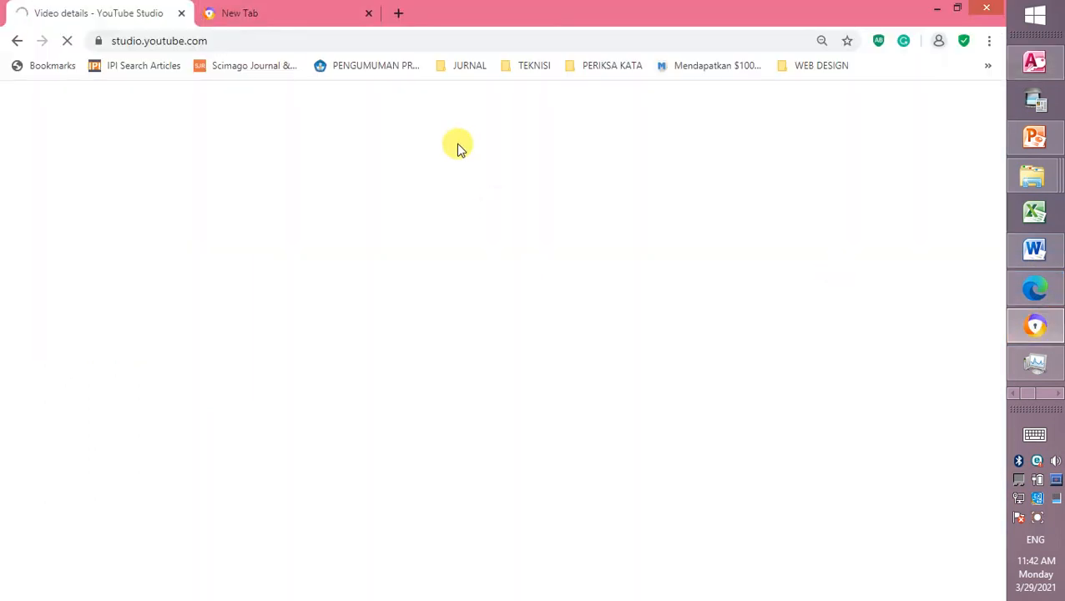
click(1034, 288)
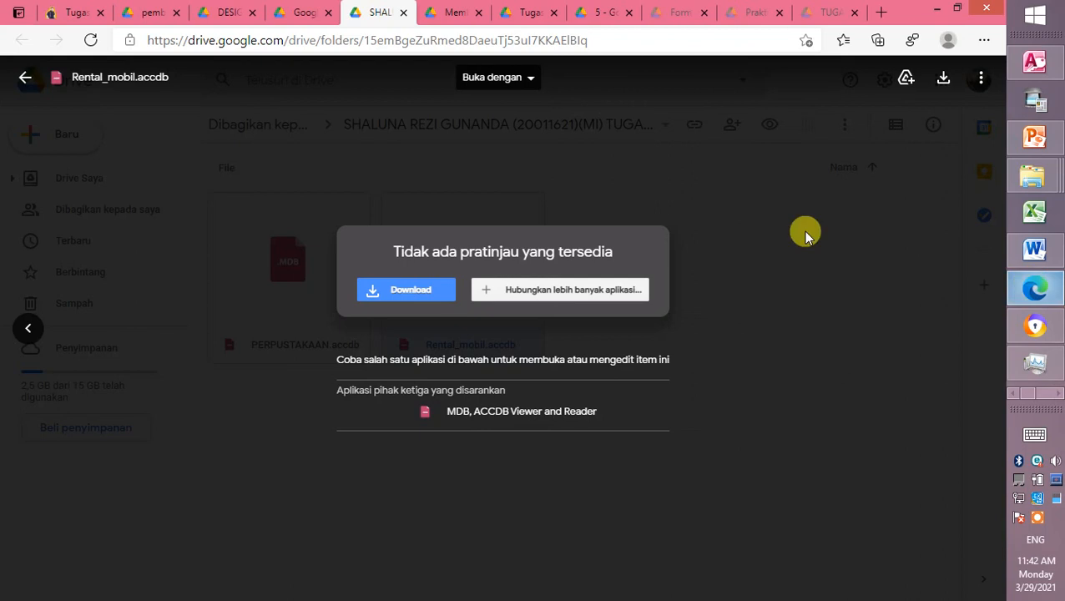
click(77, 13)
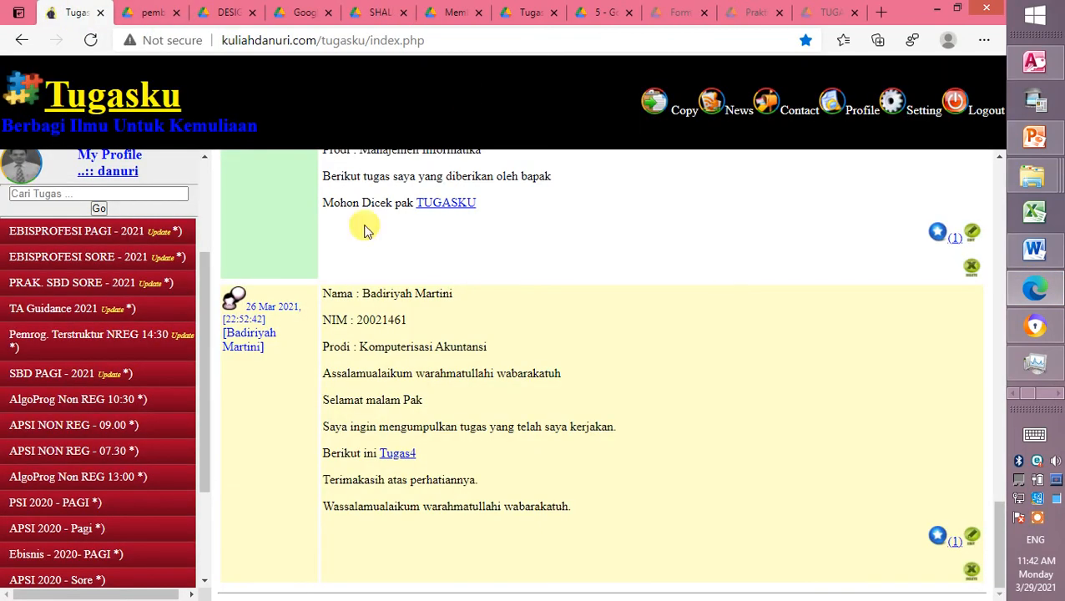
click(161, 281)
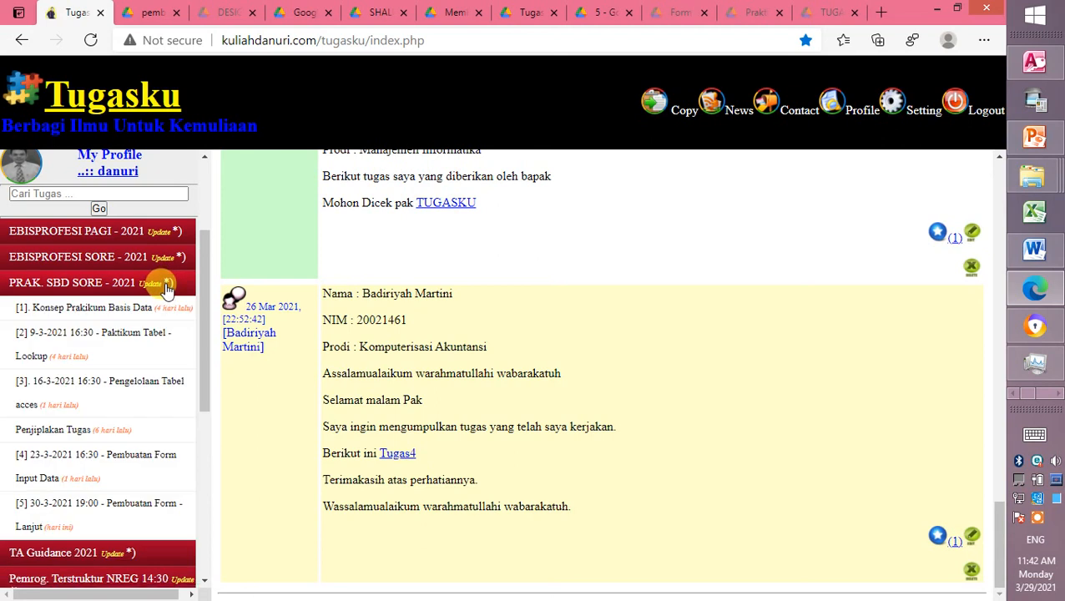
click(146, 508)
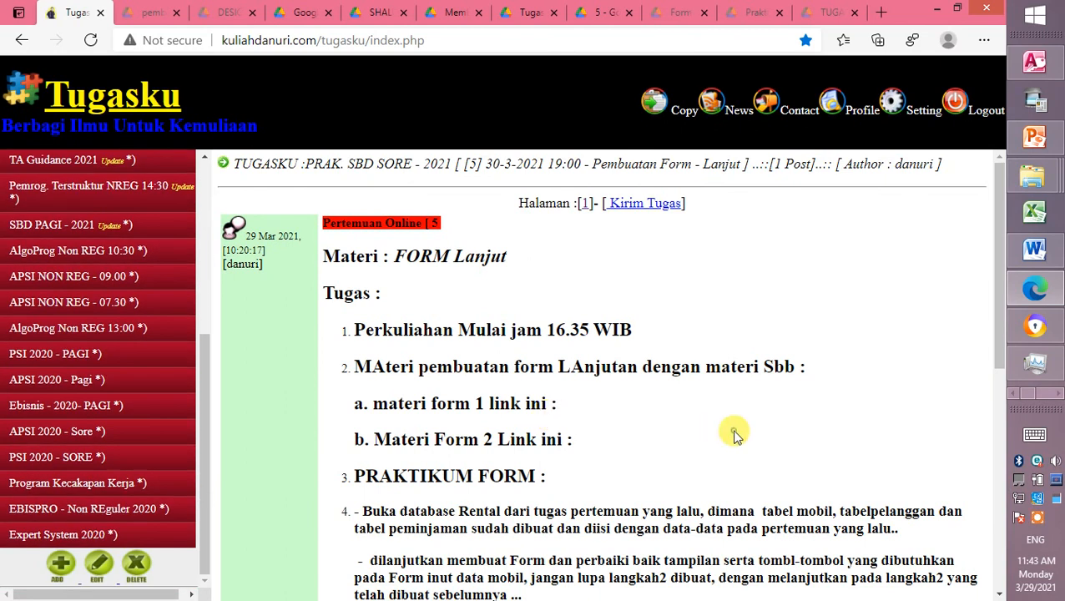
scroll(735, 434, down, 5)
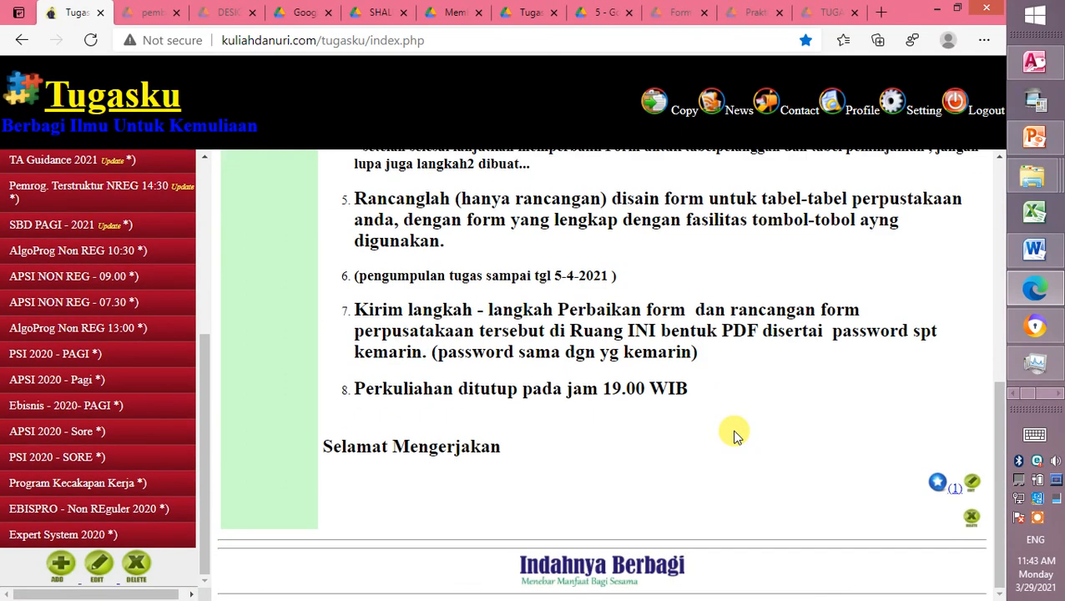
scroll(735, 435, up, 5)
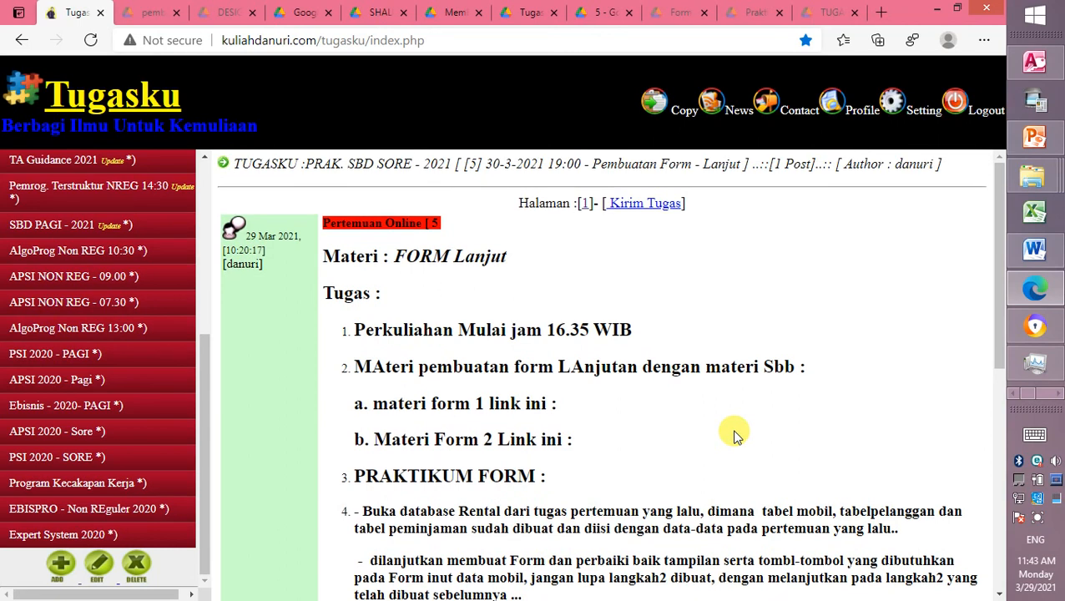